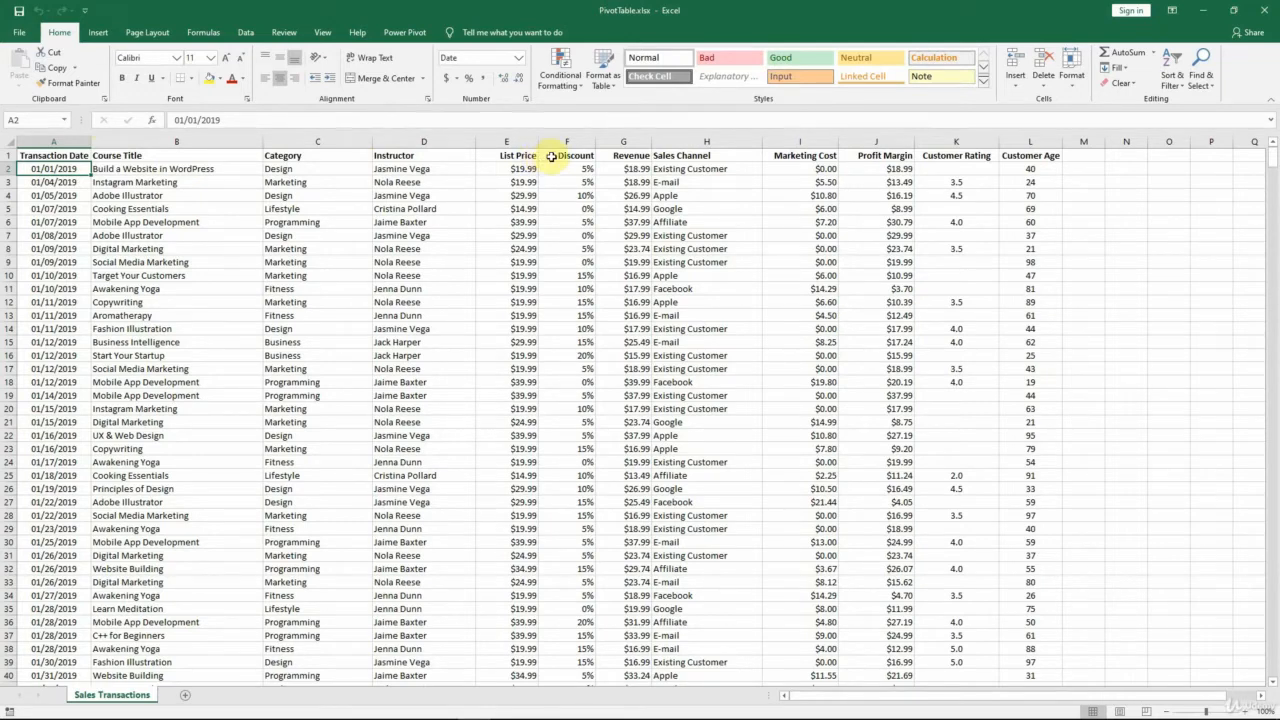
Step: Inspect the formulas behind the first record's Revenue (G2) and Profit Margin (J2) values without changing them
click(638, 170)
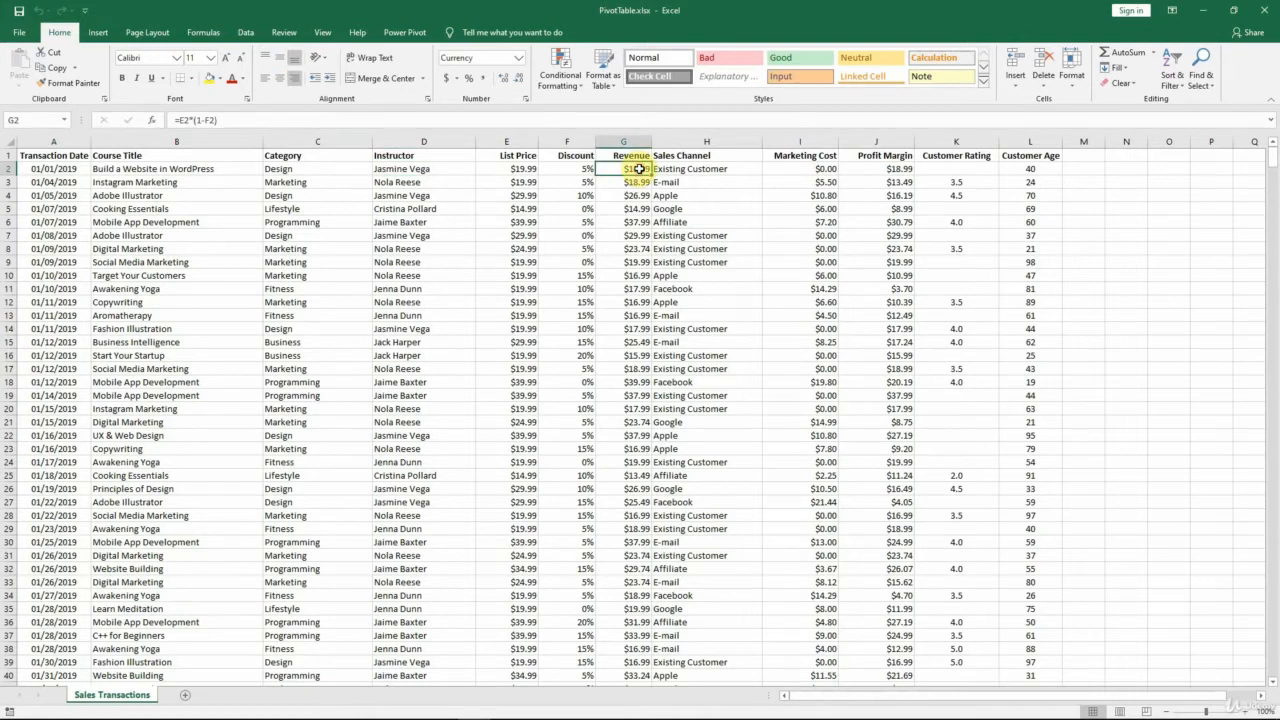
double_click(638, 170)
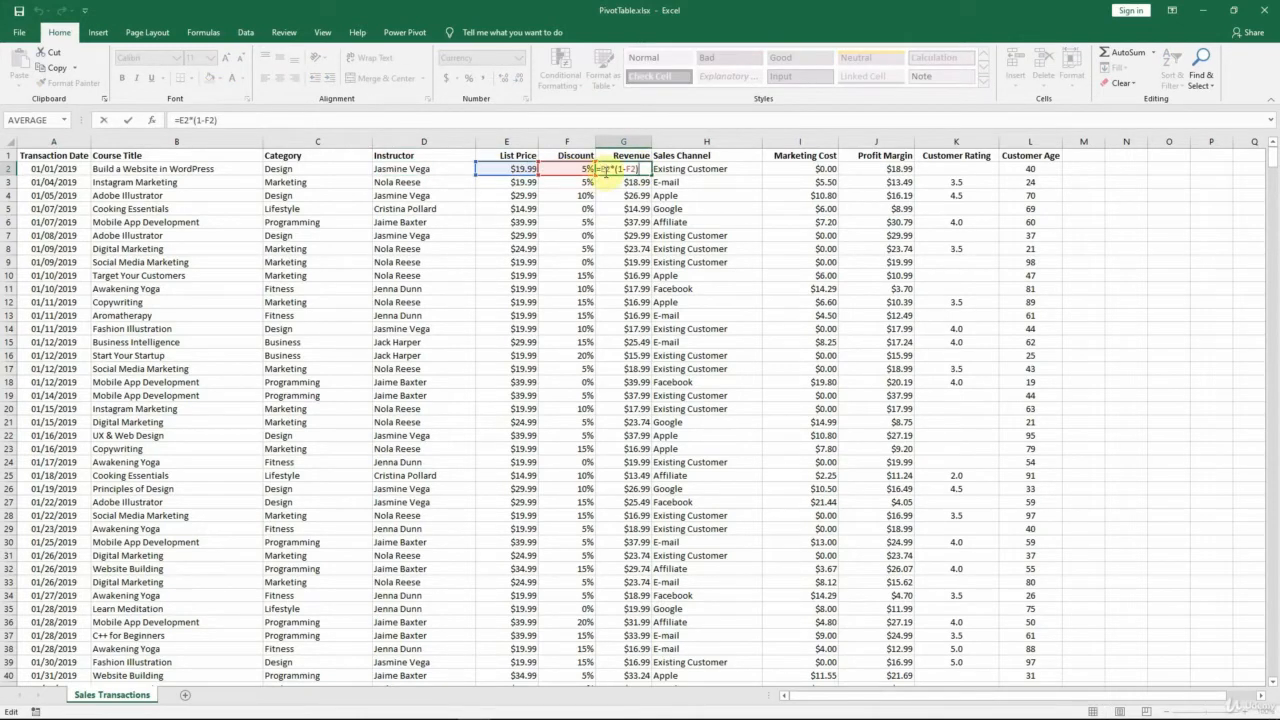
key(Escape)
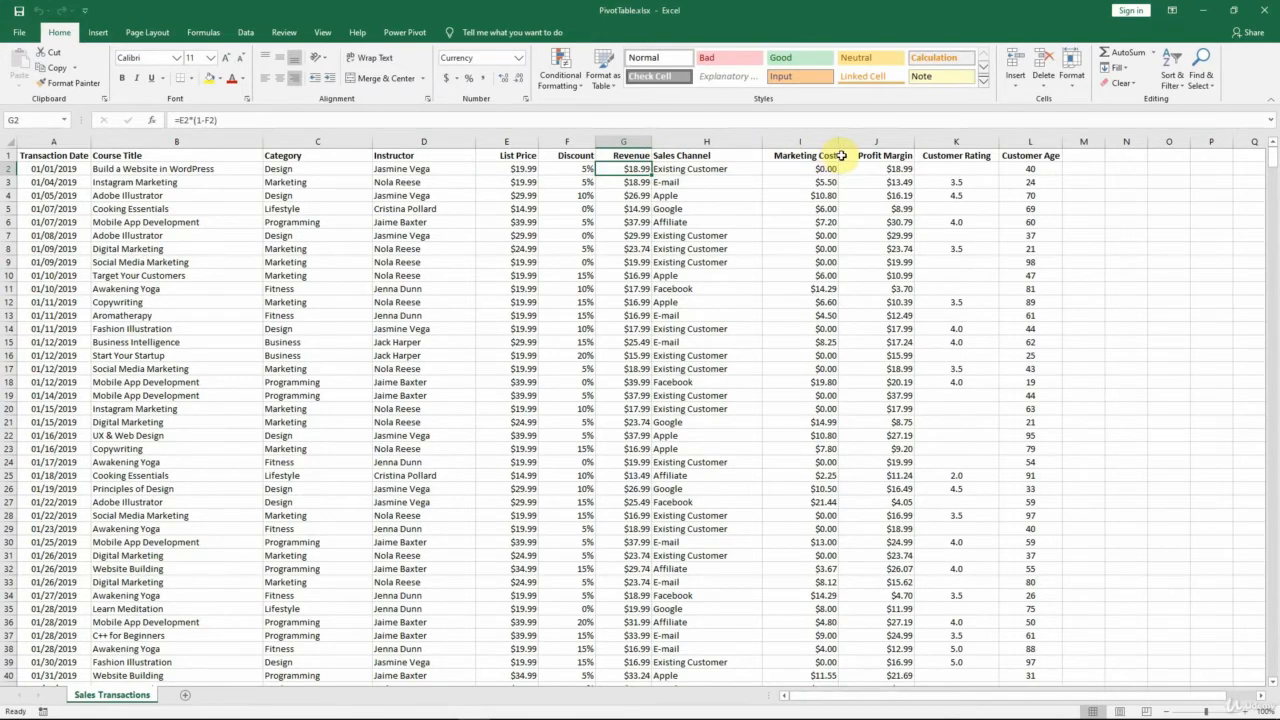
click(906, 167)
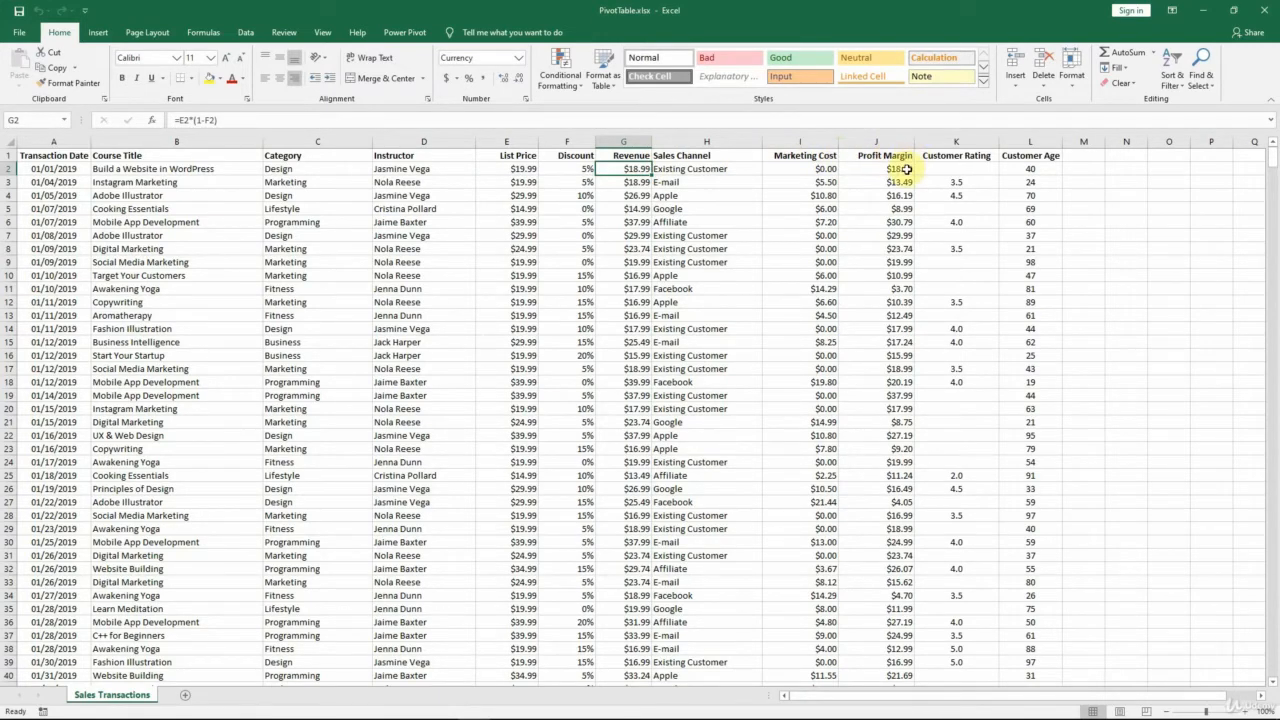
text(=G2-I2)
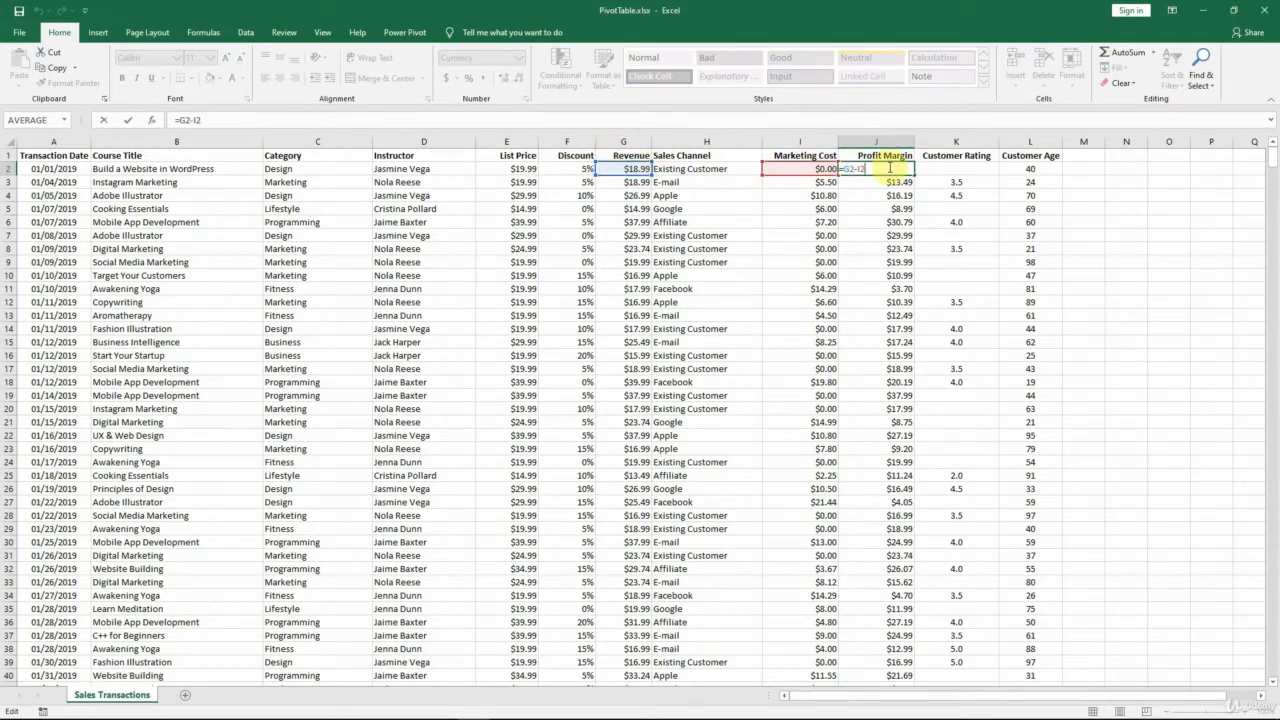
key(ctrl+Return)
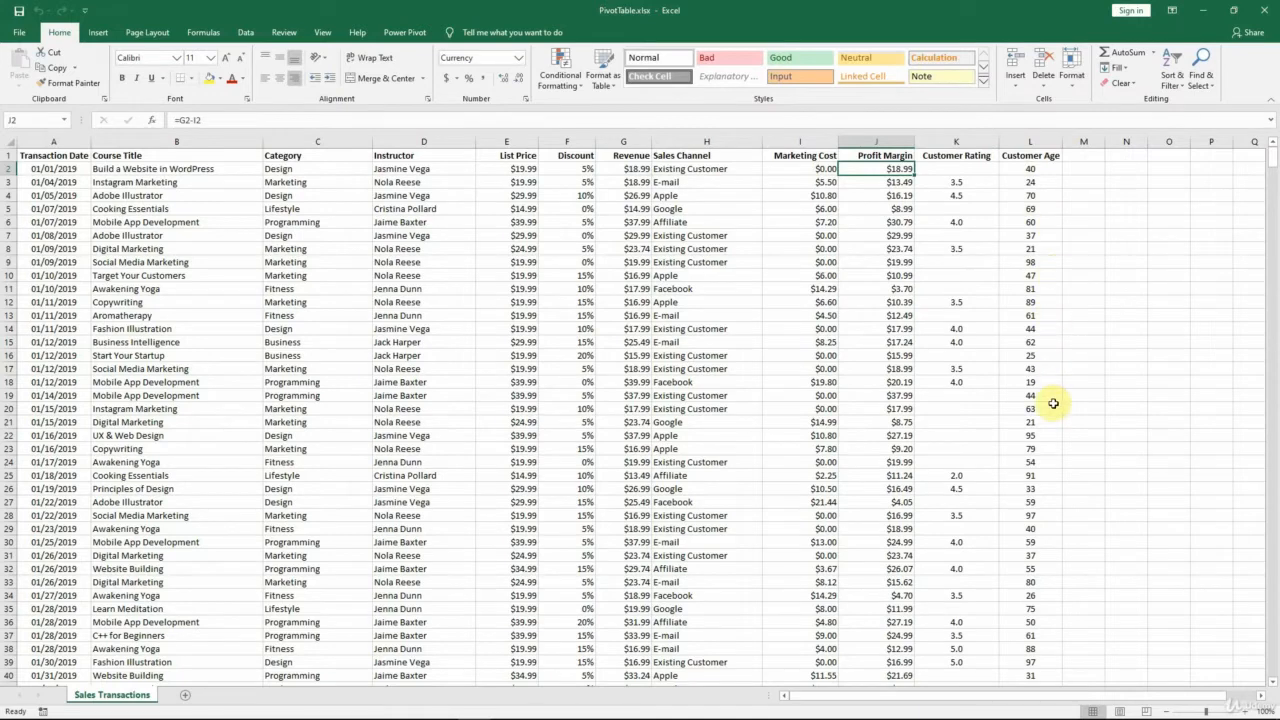
Step: Check the last record of the sales data, and return to cell A1
key(ctrl+End)
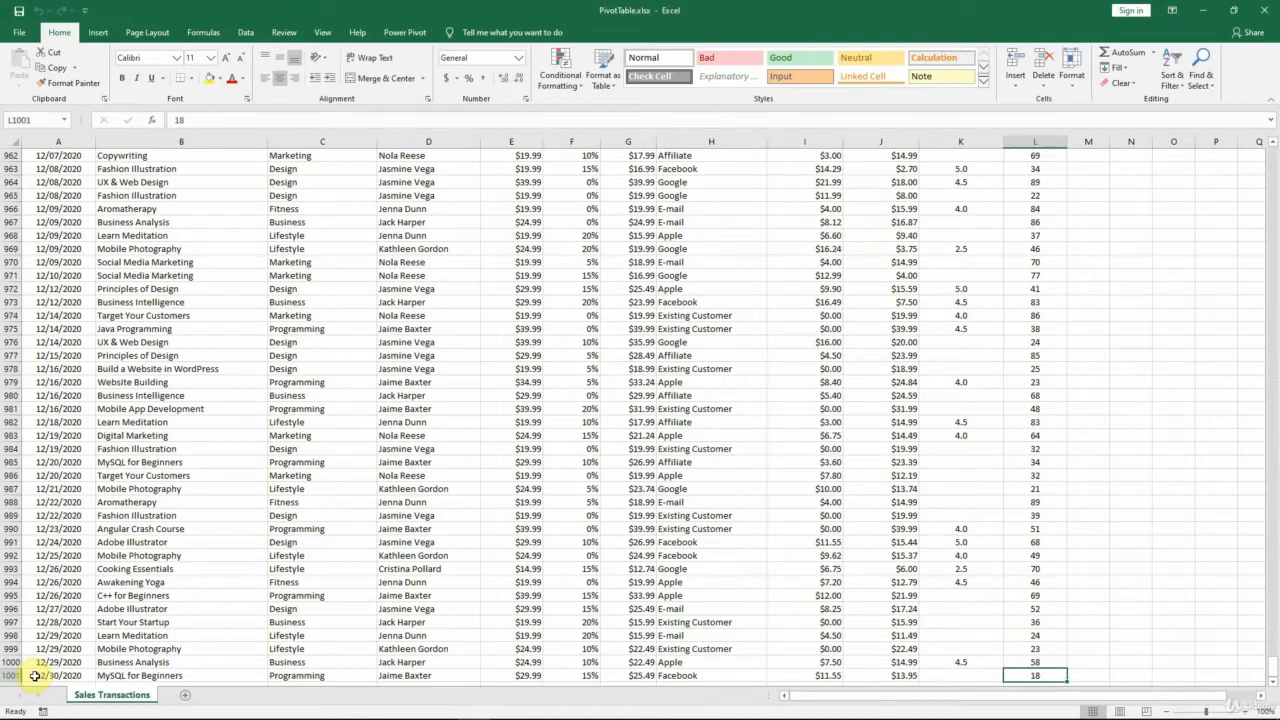
key(ctrl+Home)
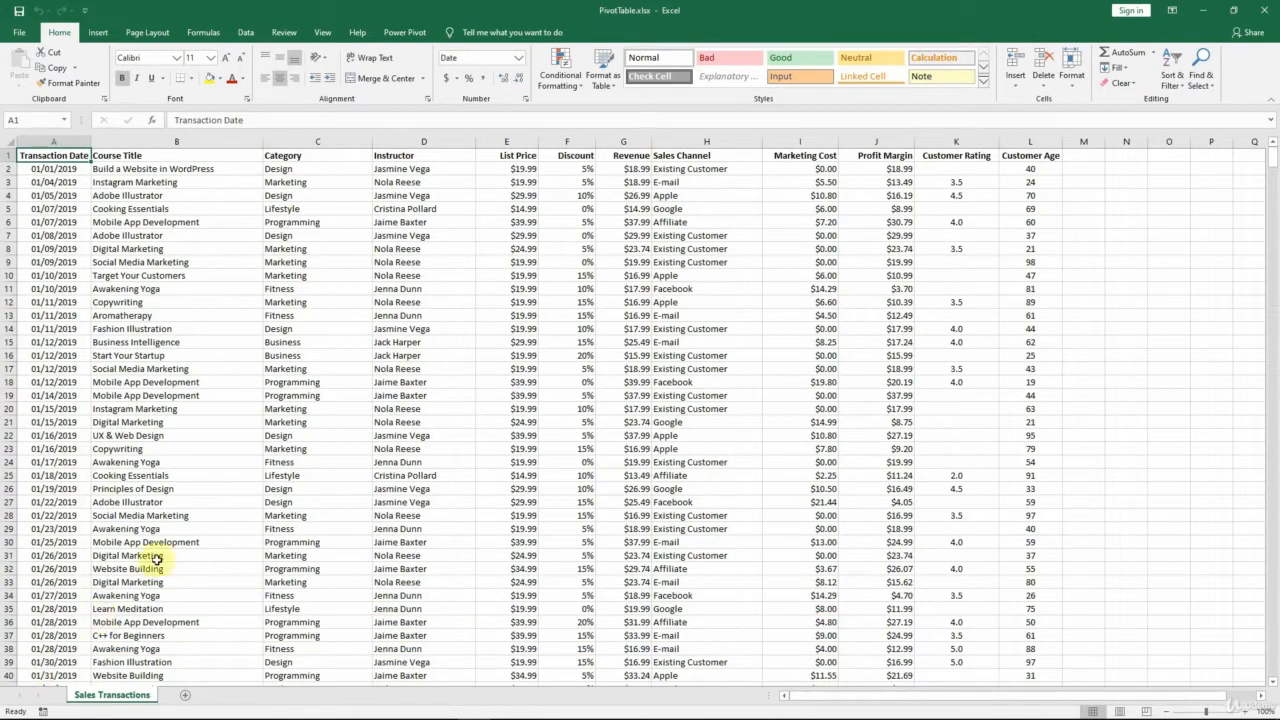
Step: Preview the recommended PivotTables for the sales data, such as revenue by category and profit margin by instructor, without inserting one
click(105, 31)
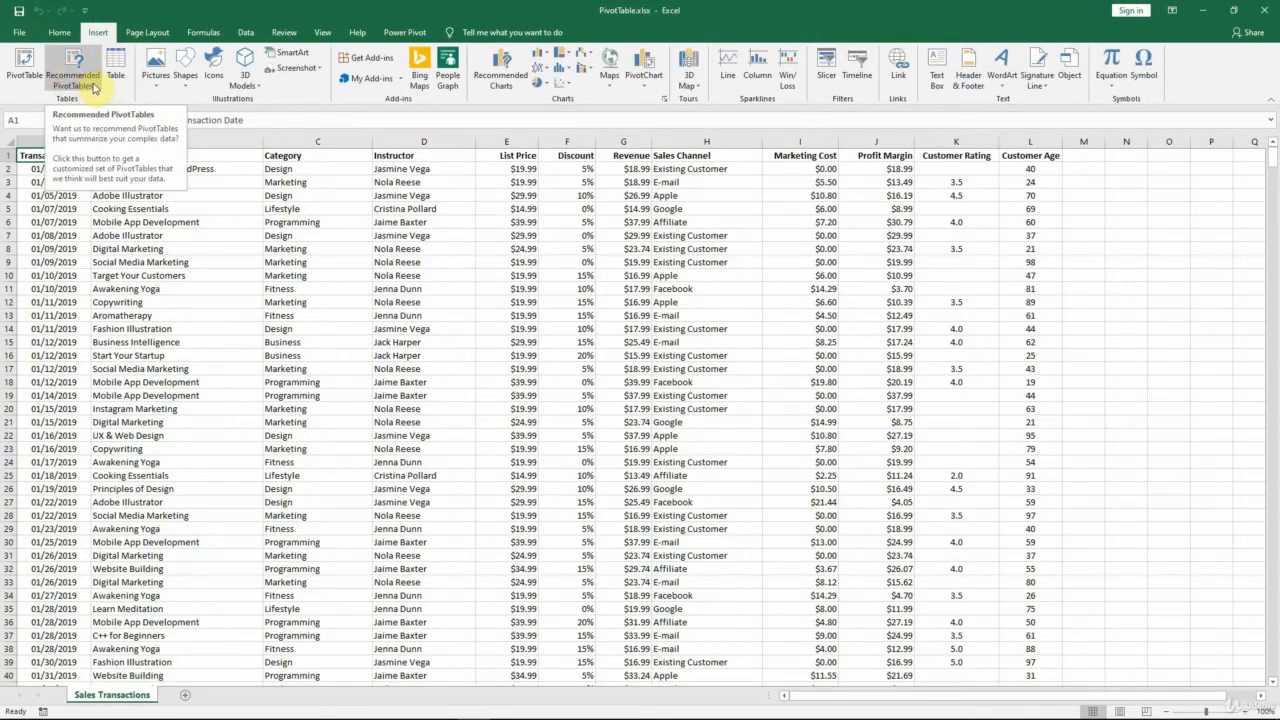
click(97, 88)
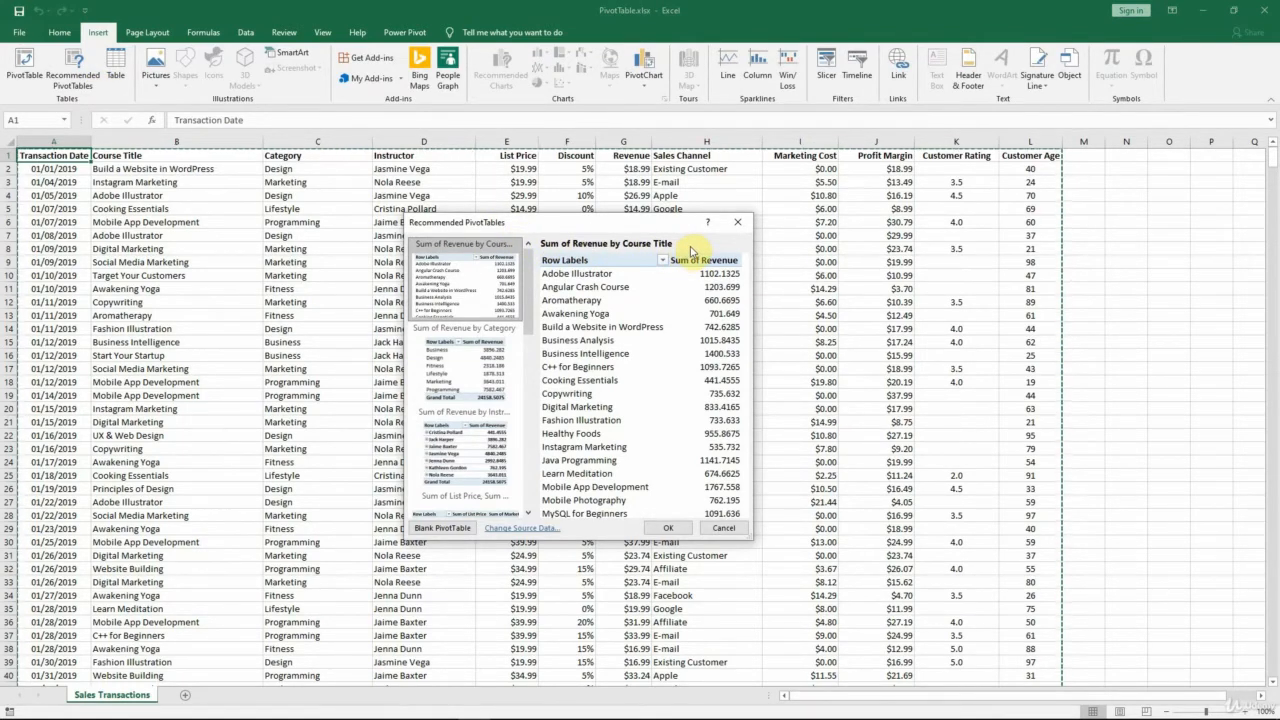
click(437, 332)
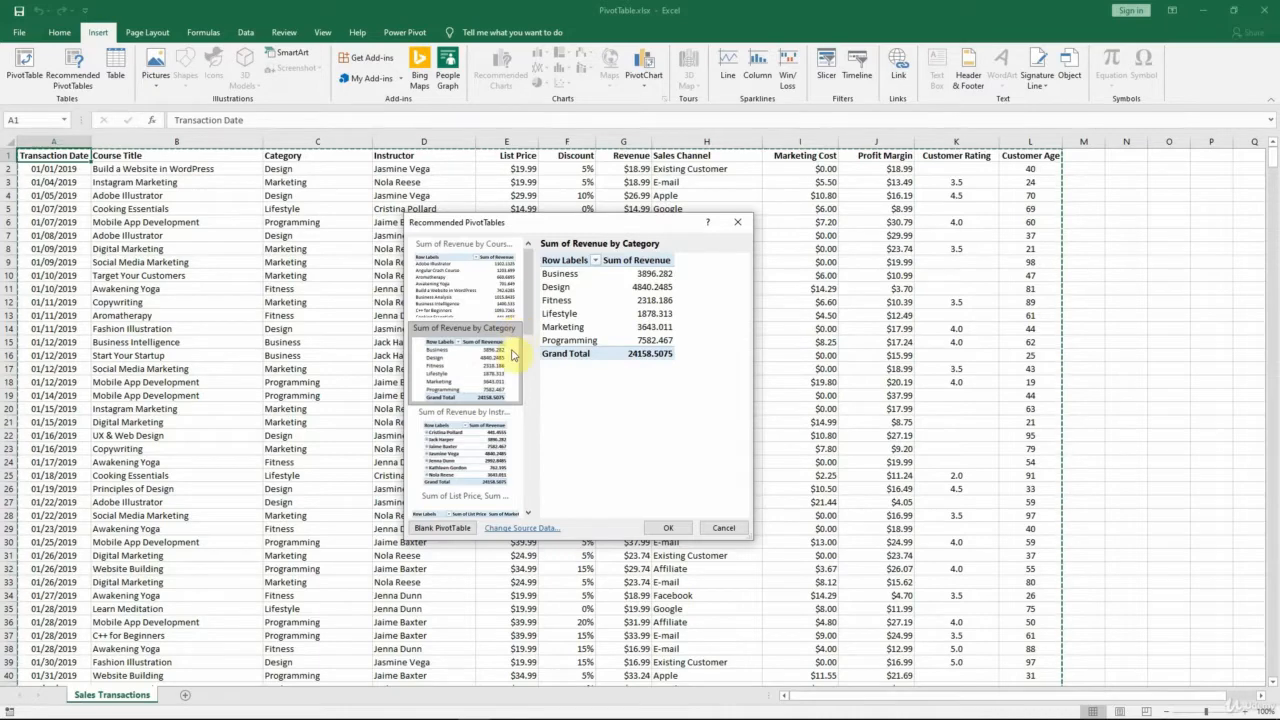
click(483, 418)
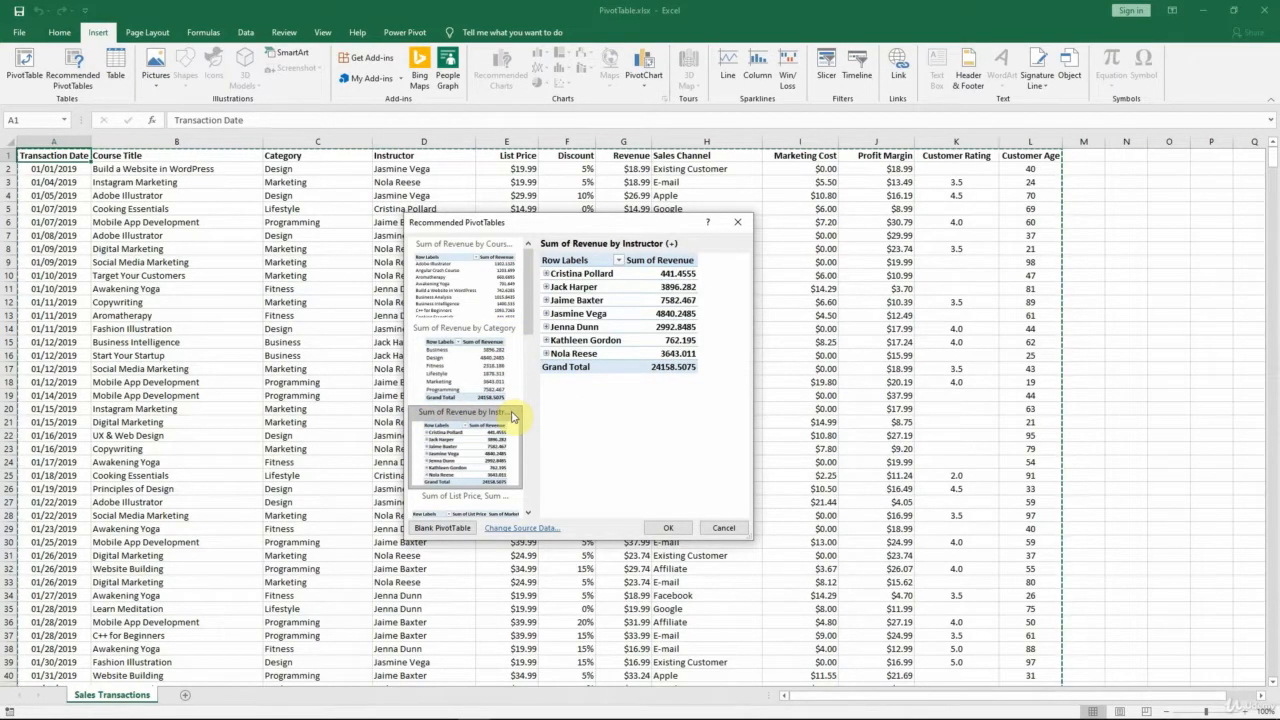
drag(529, 316, 525, 382)
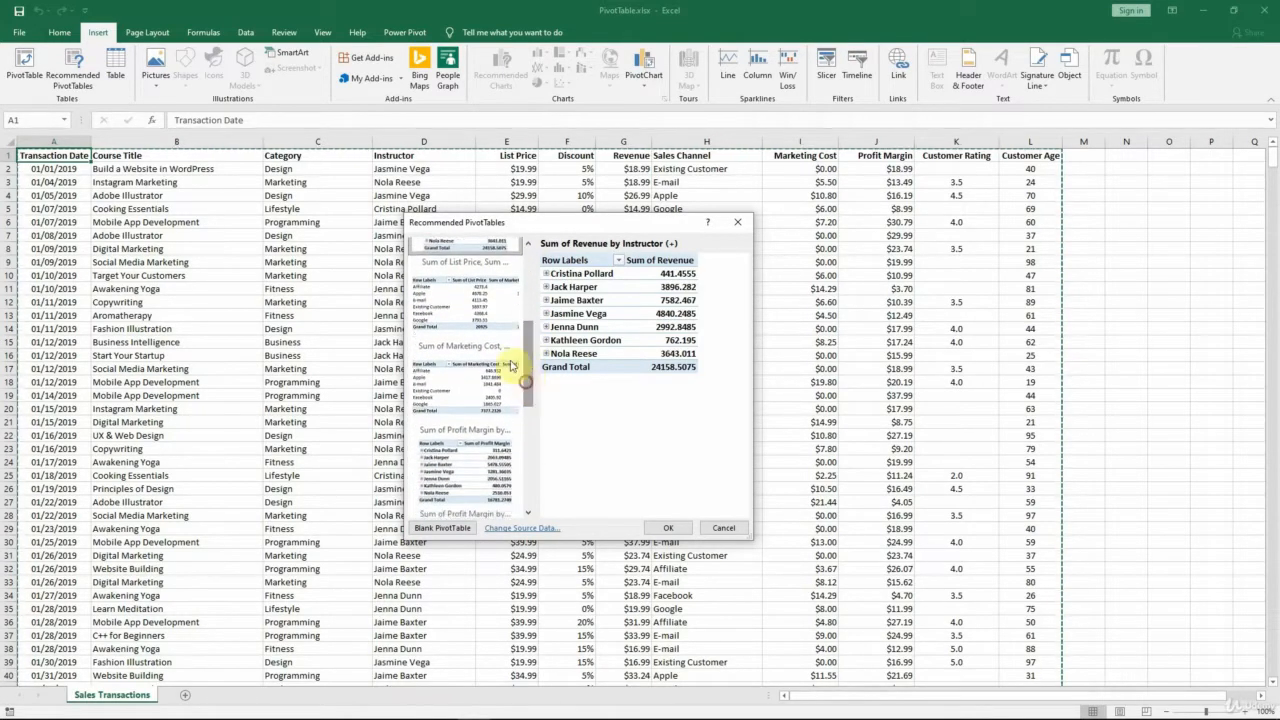
click(468, 310)
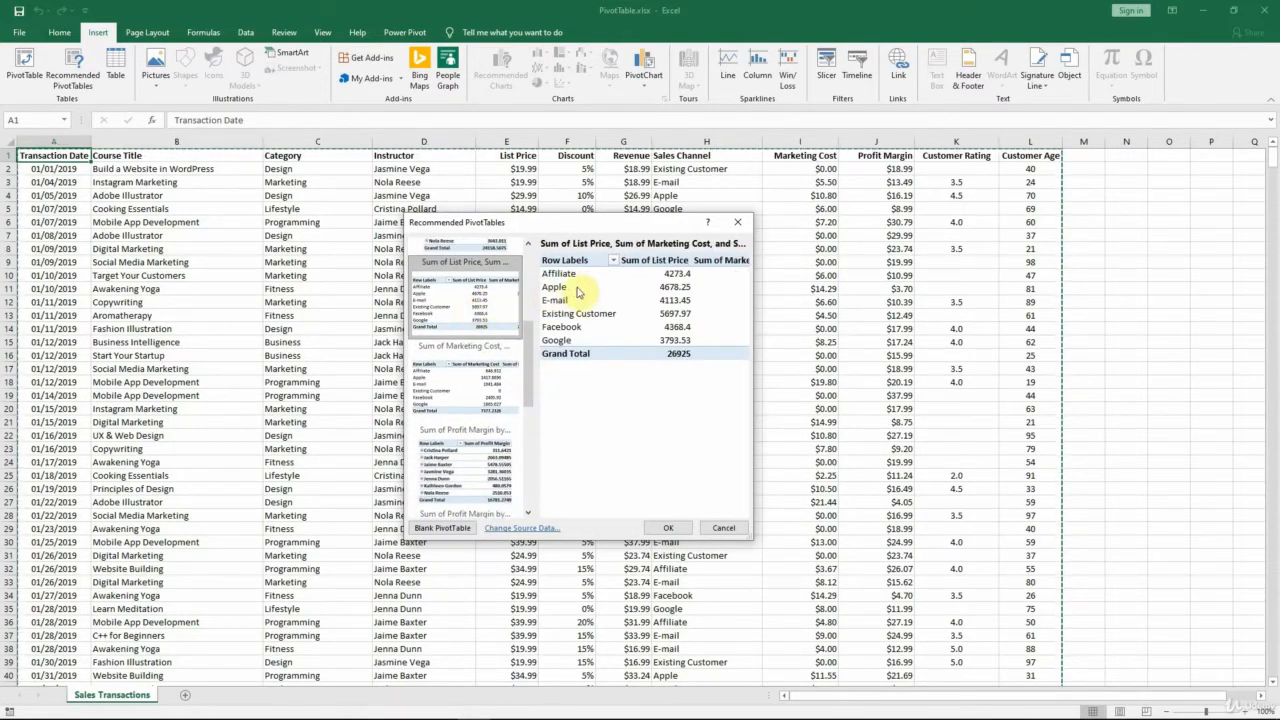
click(488, 346)
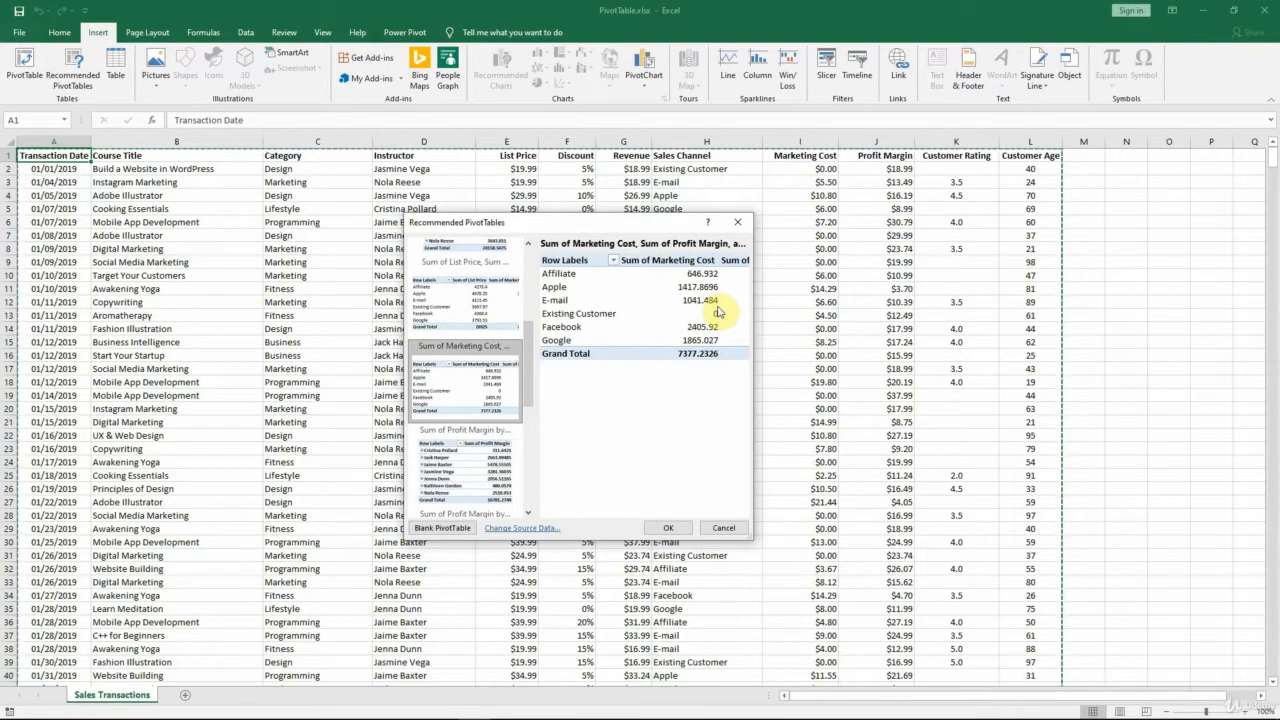
click(480, 431)
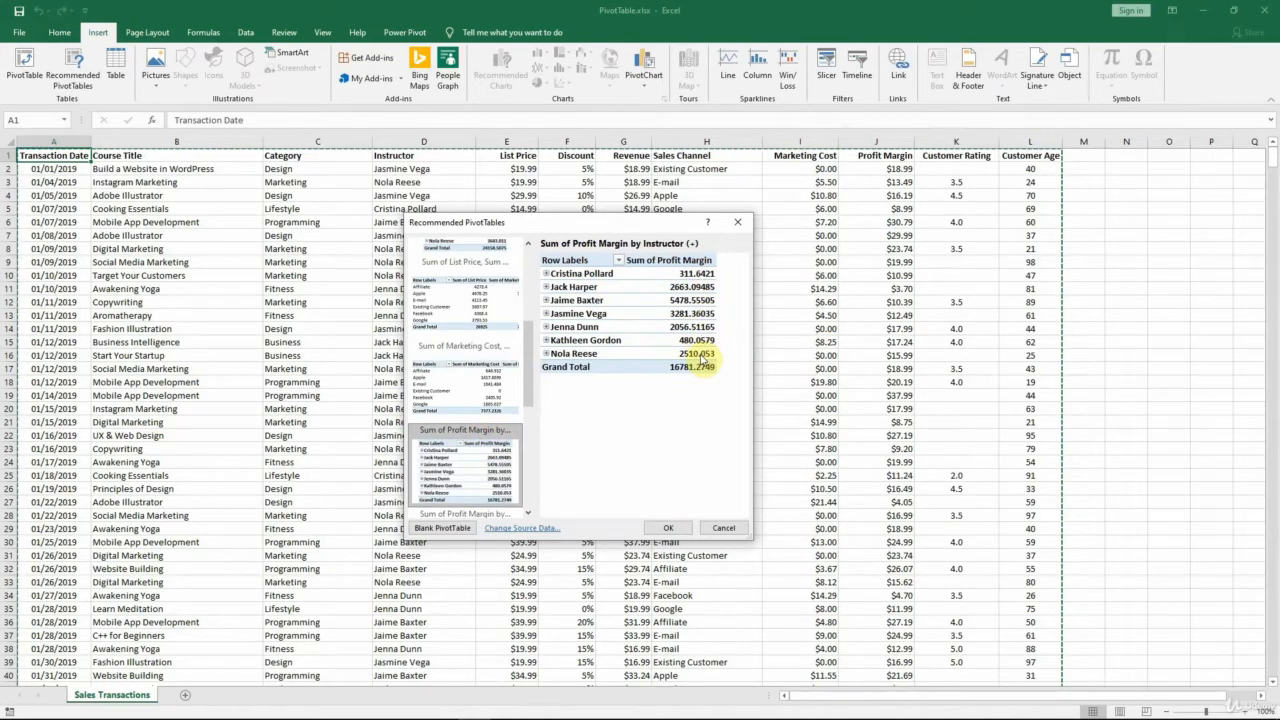
drag(530, 378, 533, 484)
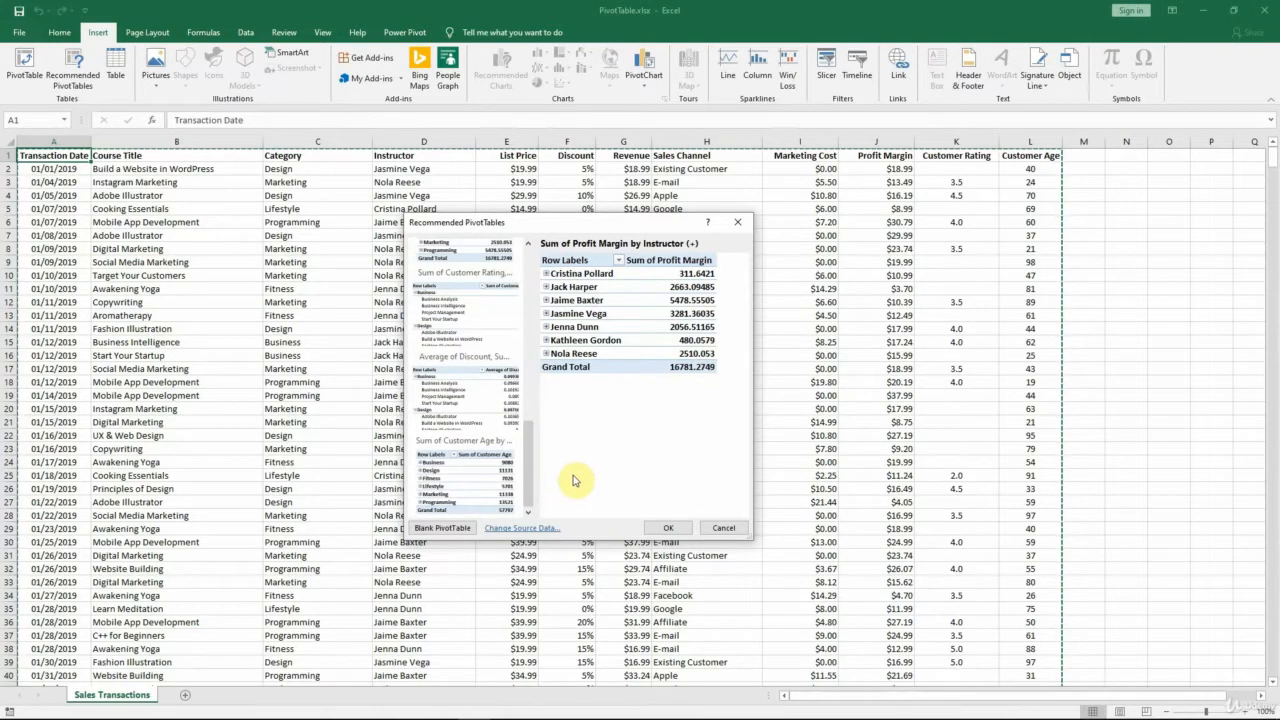
click(739, 528)
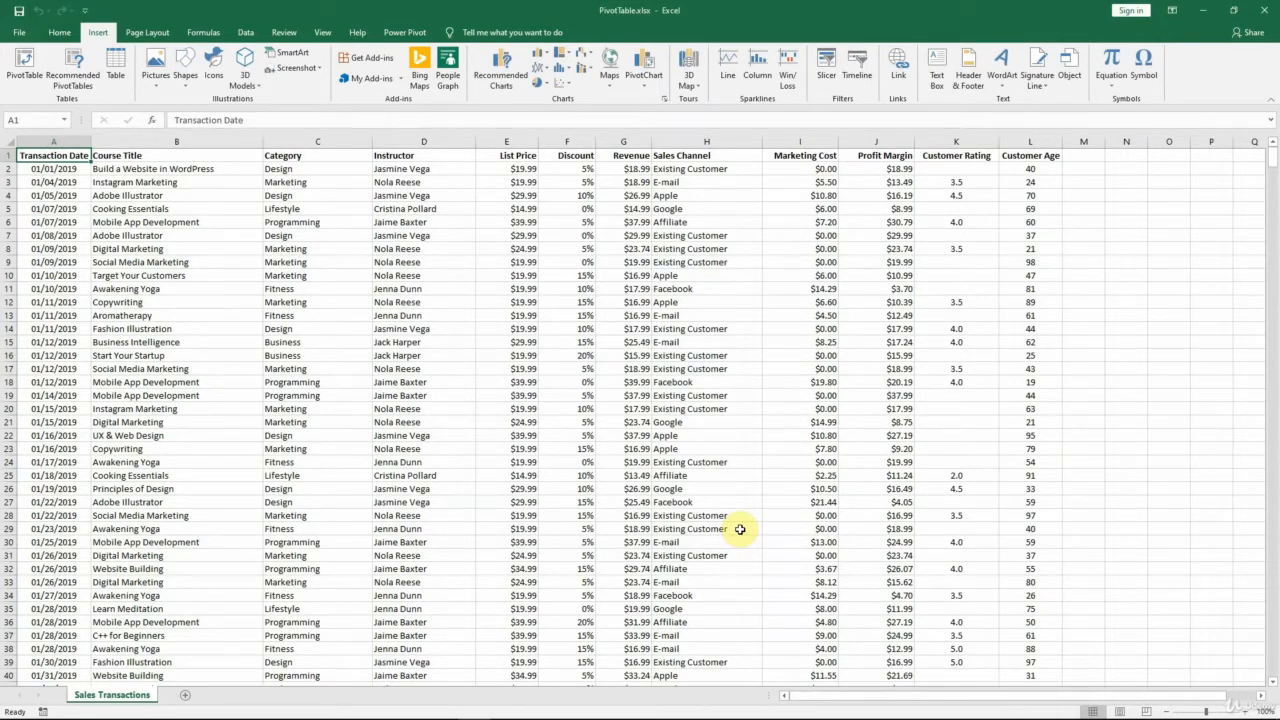
Step: Create a blank PivotTable from the range 'Sales Transactions'!$A$1:$L$1001 on a new worksheet
click(30, 62)
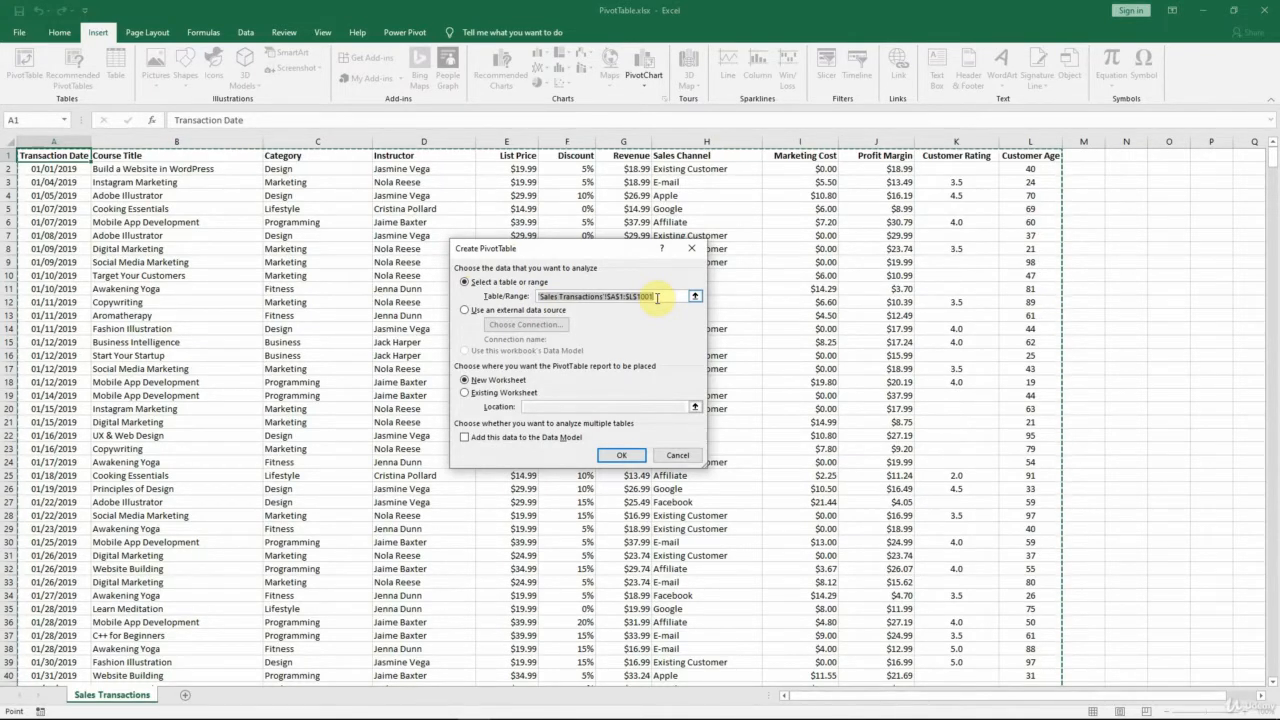
click(465, 393)
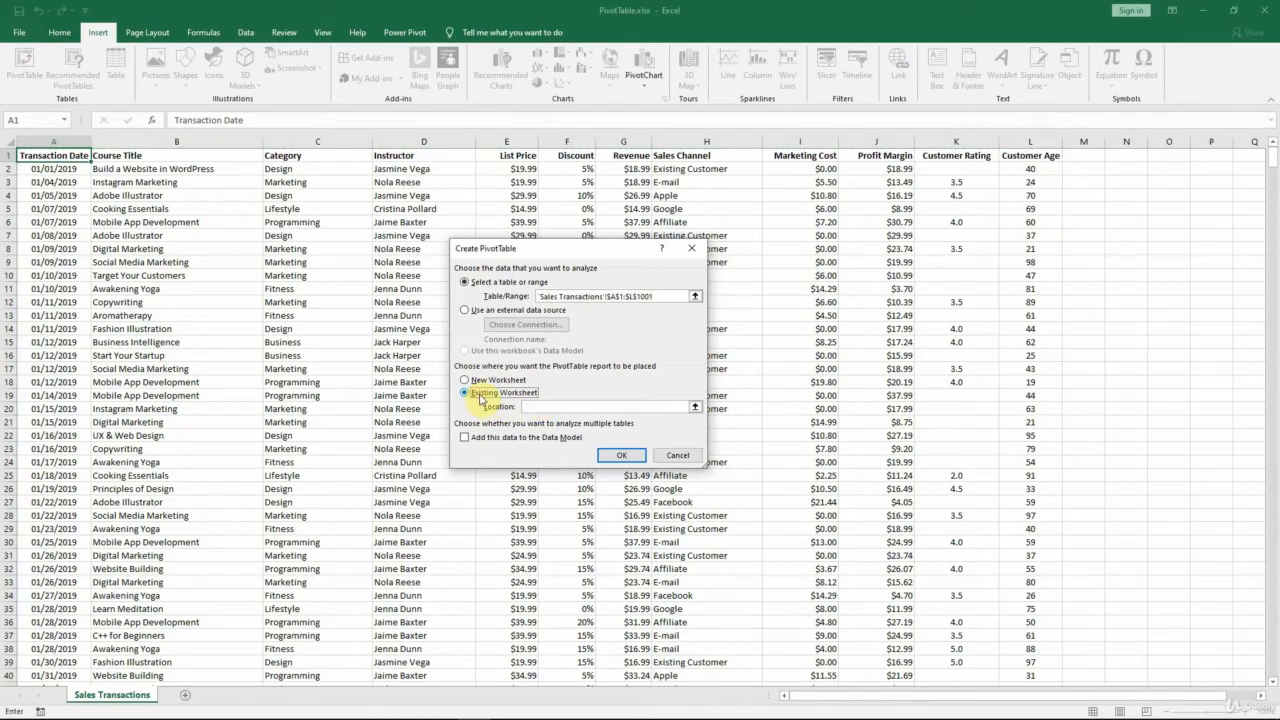
click(545, 407)
click(466, 382)
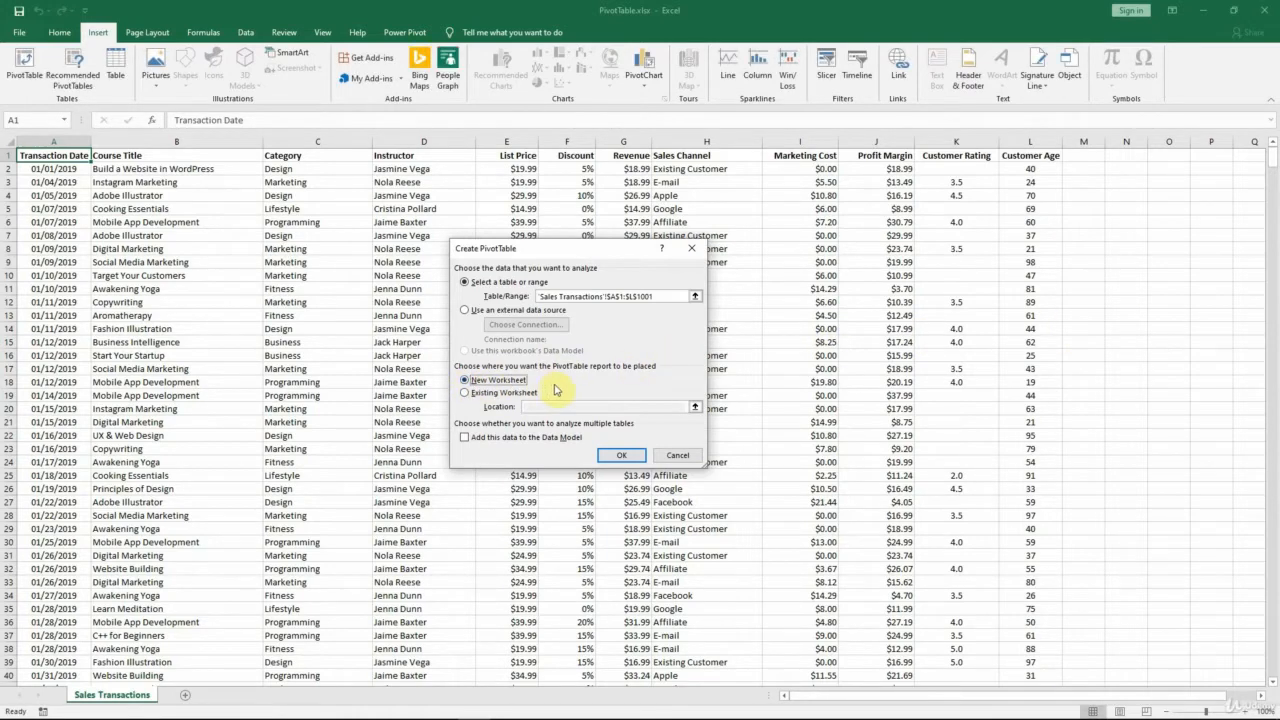
click(635, 456)
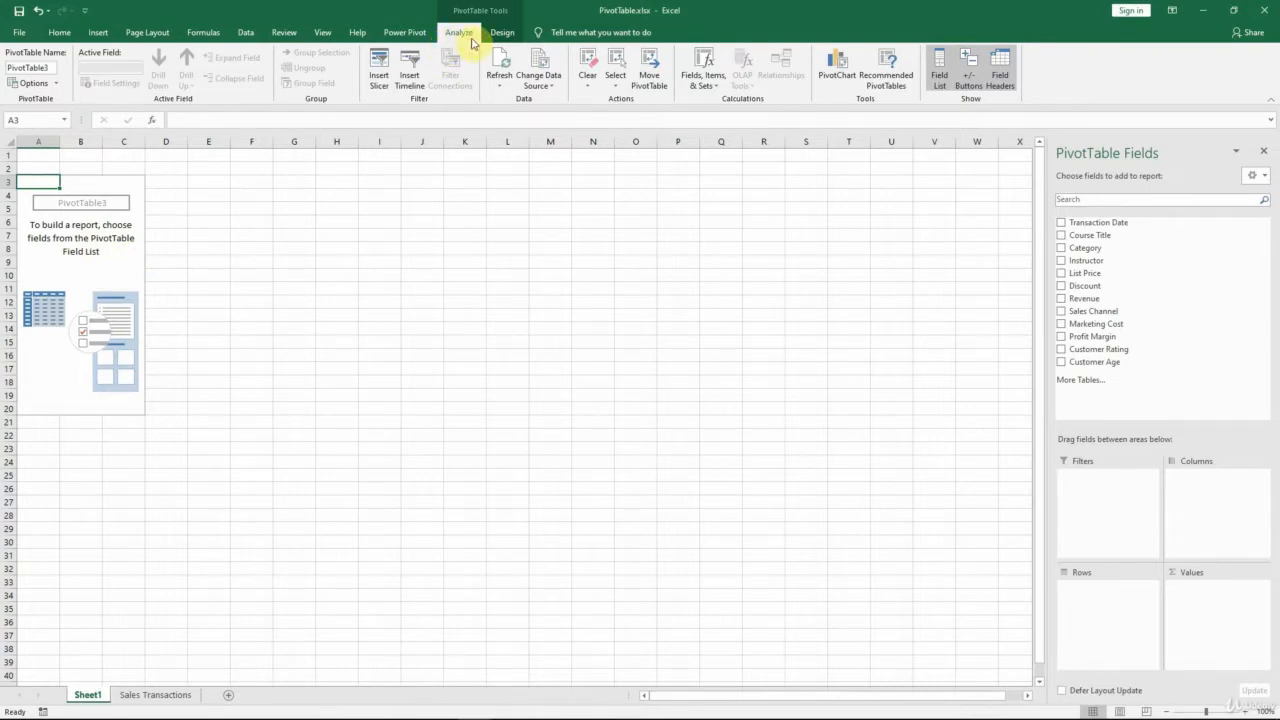
Step: Look over the PivotTable Design and Analyze tools, comparing a selection outside the PivotTable with one inside it
click(505, 38)
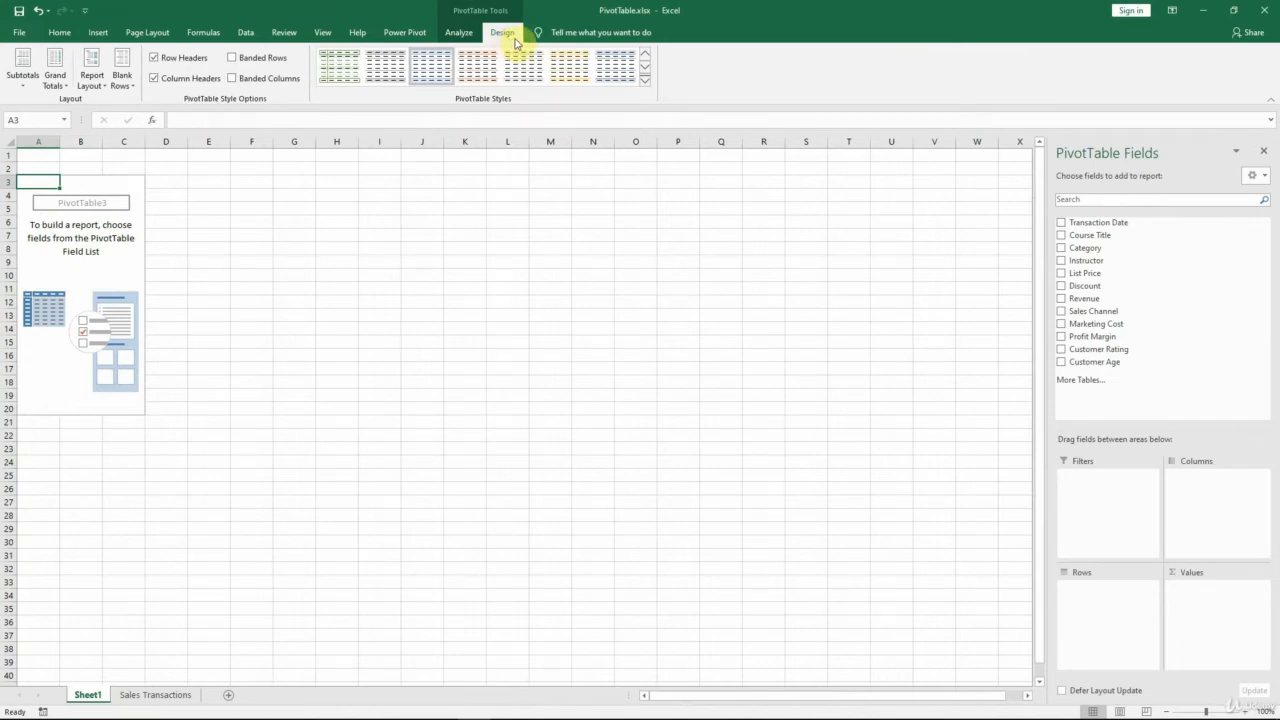
click(306, 223)
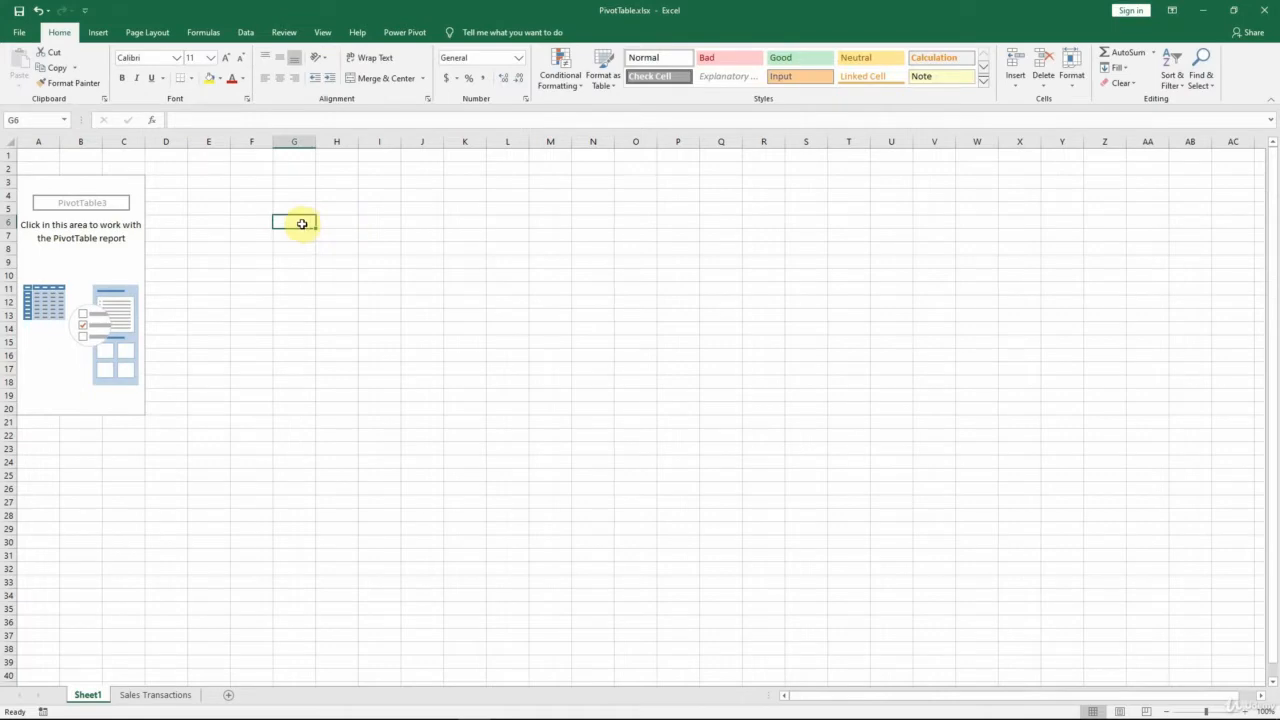
click(55, 226)
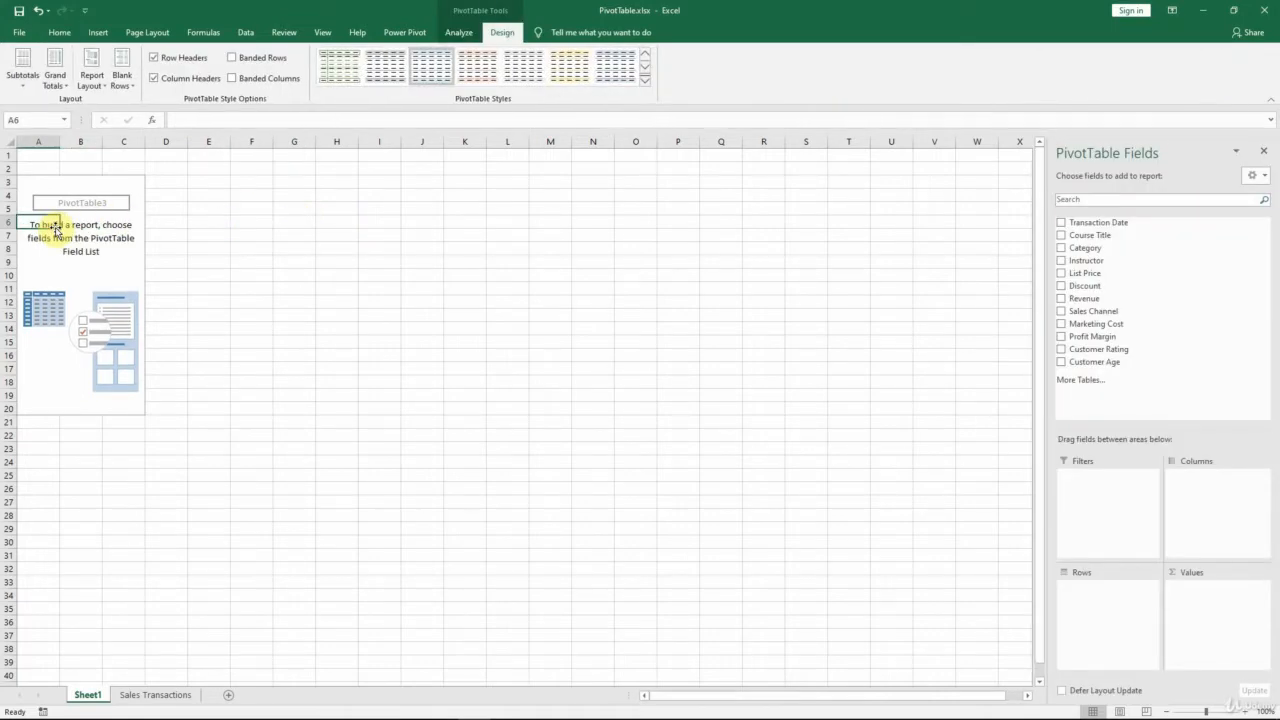
click(458, 33)
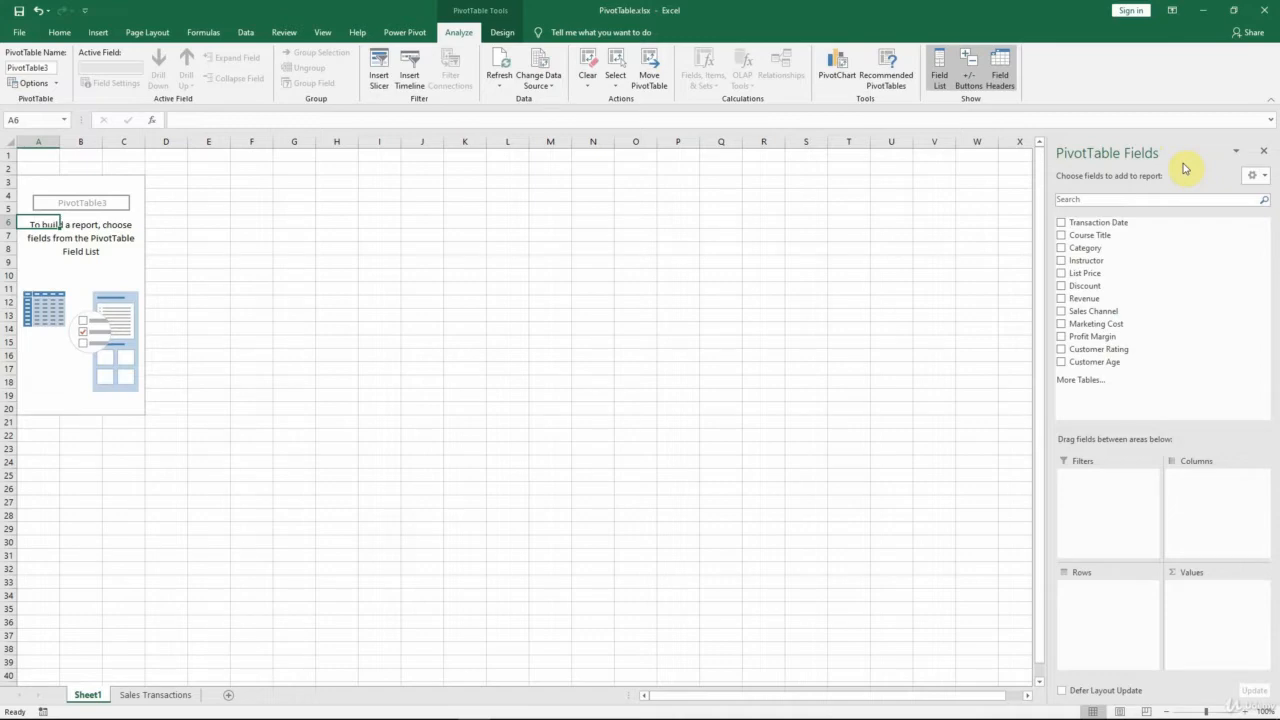
Step: Hide the PivotTable field list and show it again, repeating this once with the placeholder area selected
click(1264, 151)
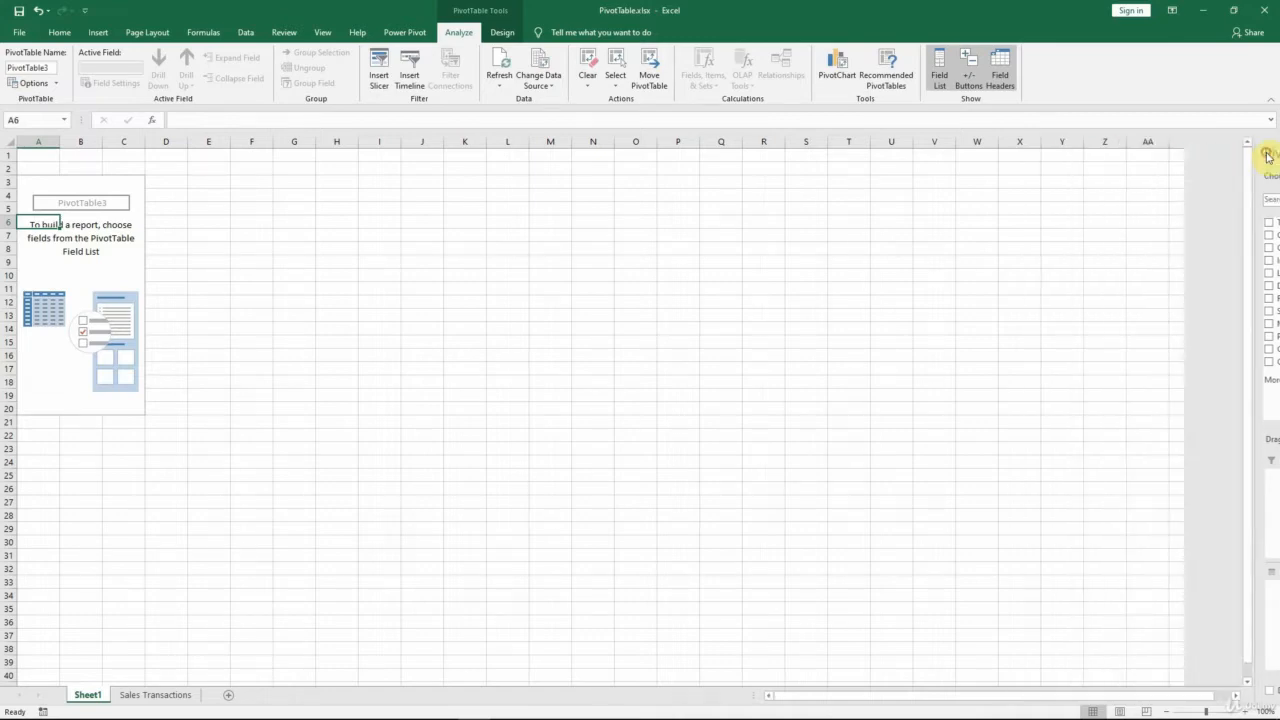
click(290, 246)
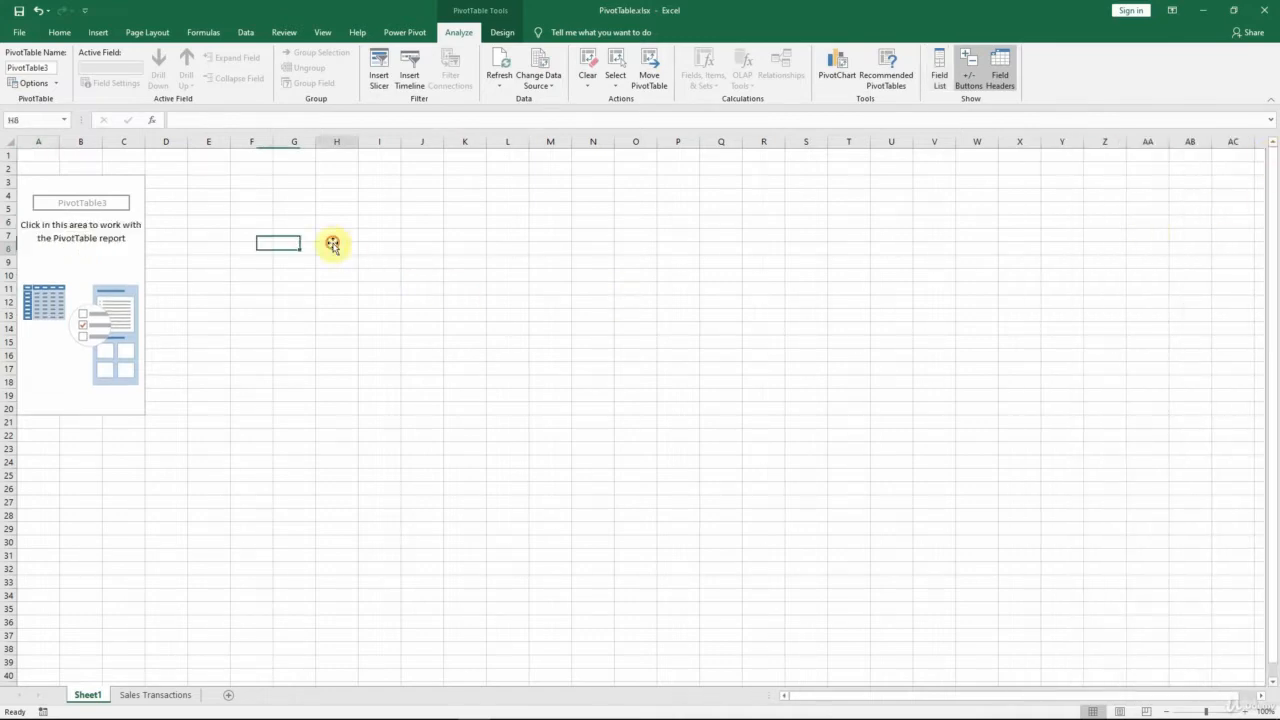
click(85, 262)
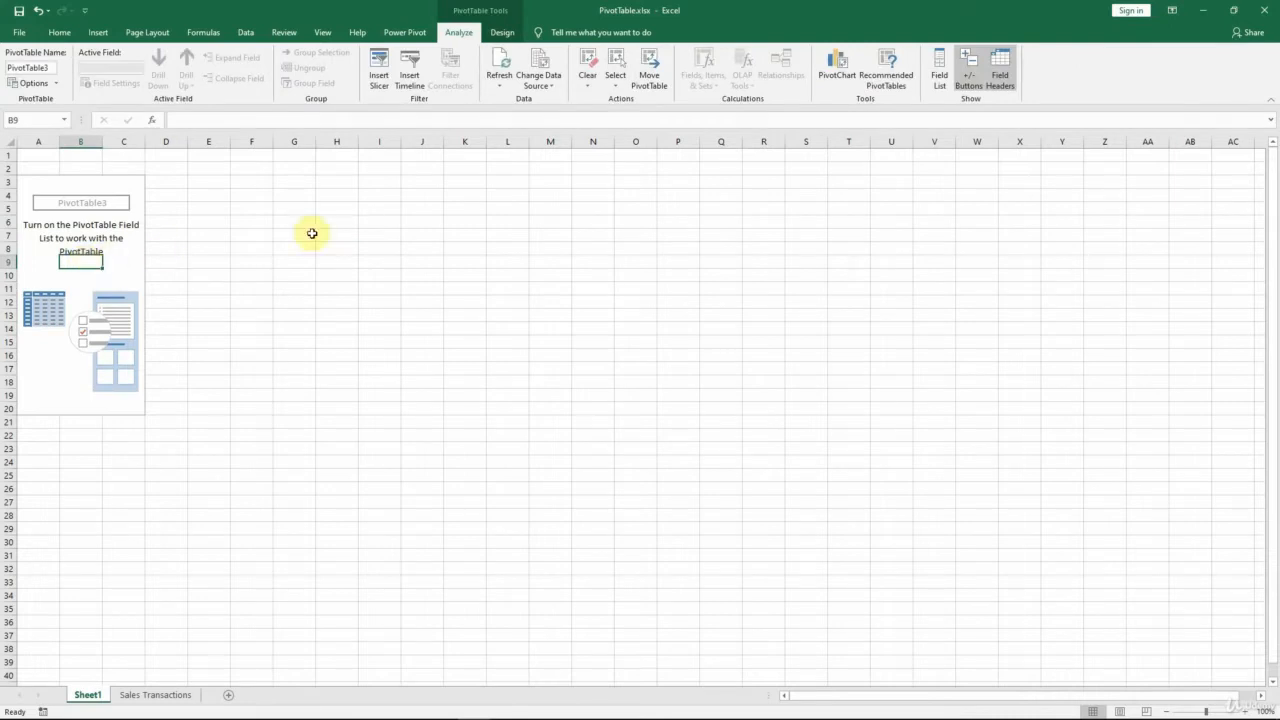
click(938, 88)
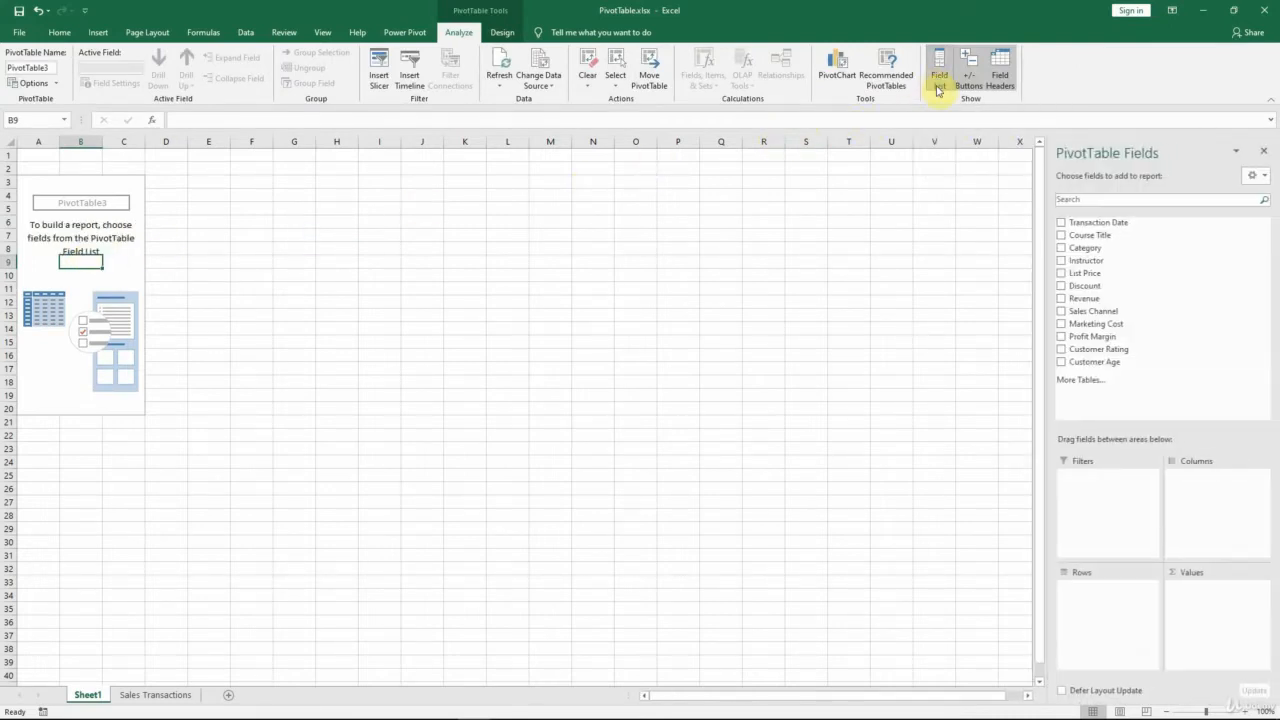
click(938, 88)
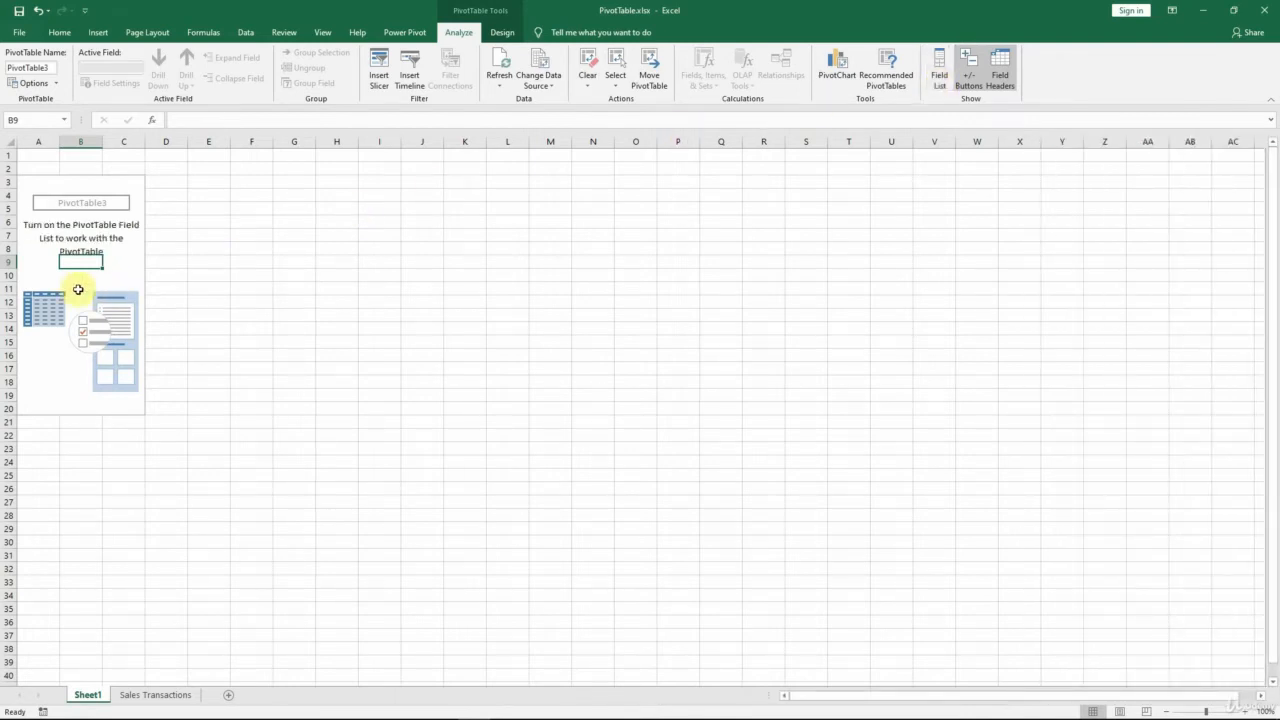
right_click(75, 287)
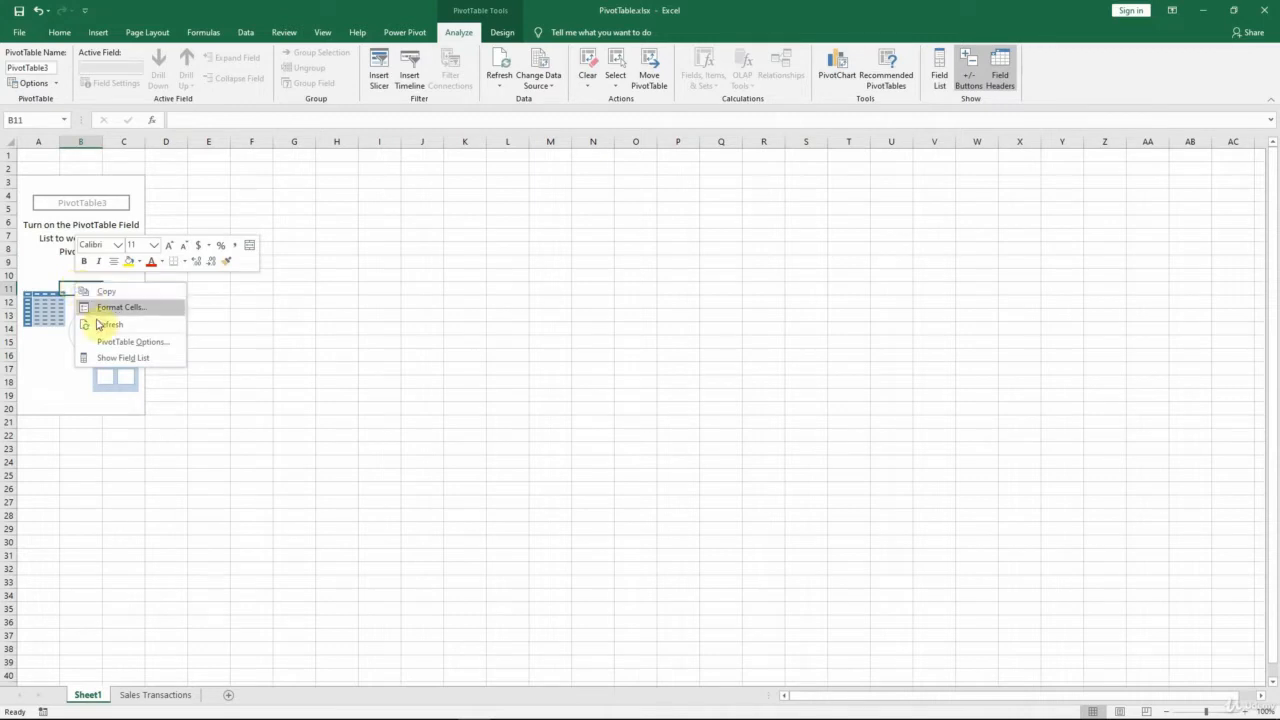
click(154, 360)
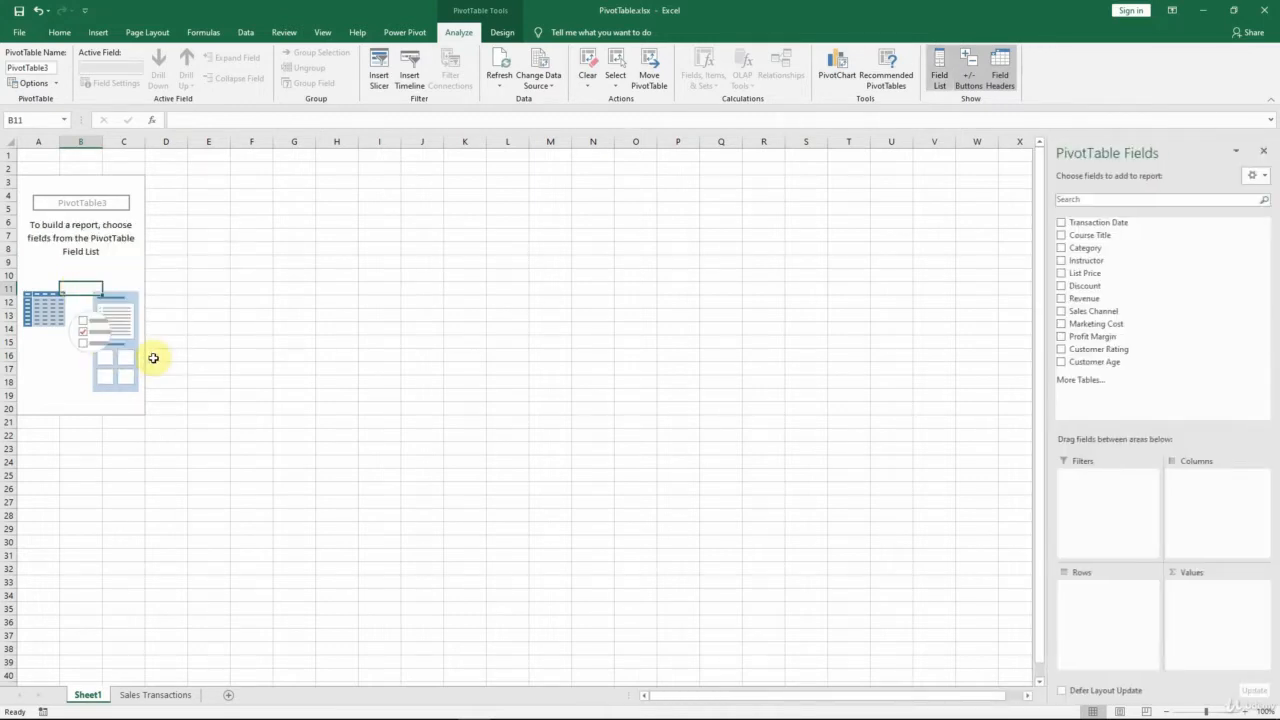
Step: Move the Sheet1 worksheet after the Sales Transactions sheet
click(38, 66)
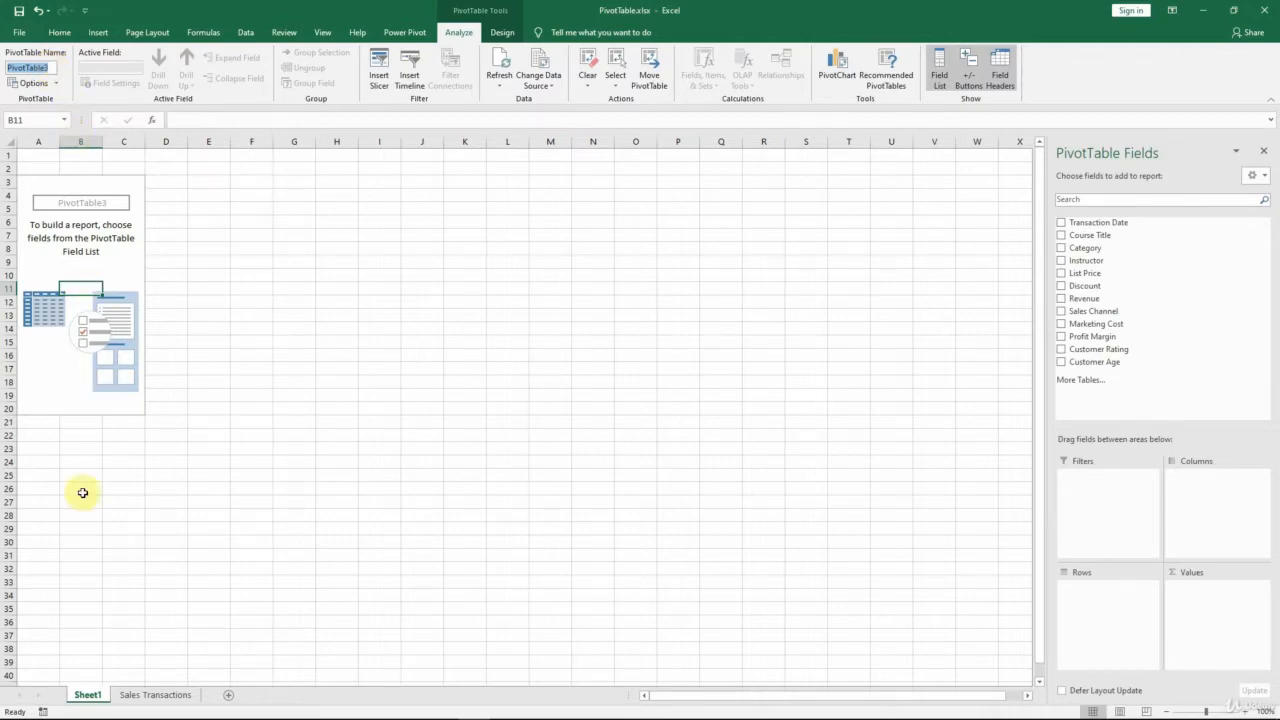
drag(80, 697, 206, 699)
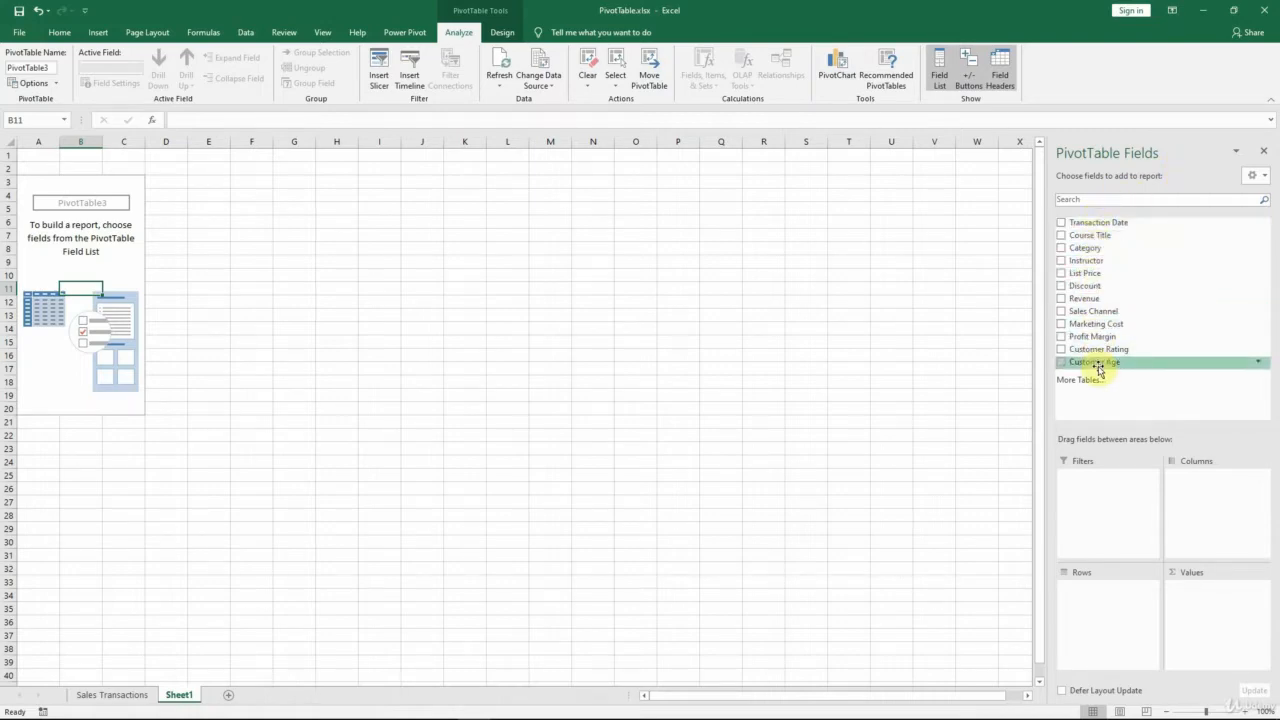
Step: Compare the field list with the Sales Transactions columns and add Category as rows and Revenue as summed values to the PivotTable
click(124, 694)
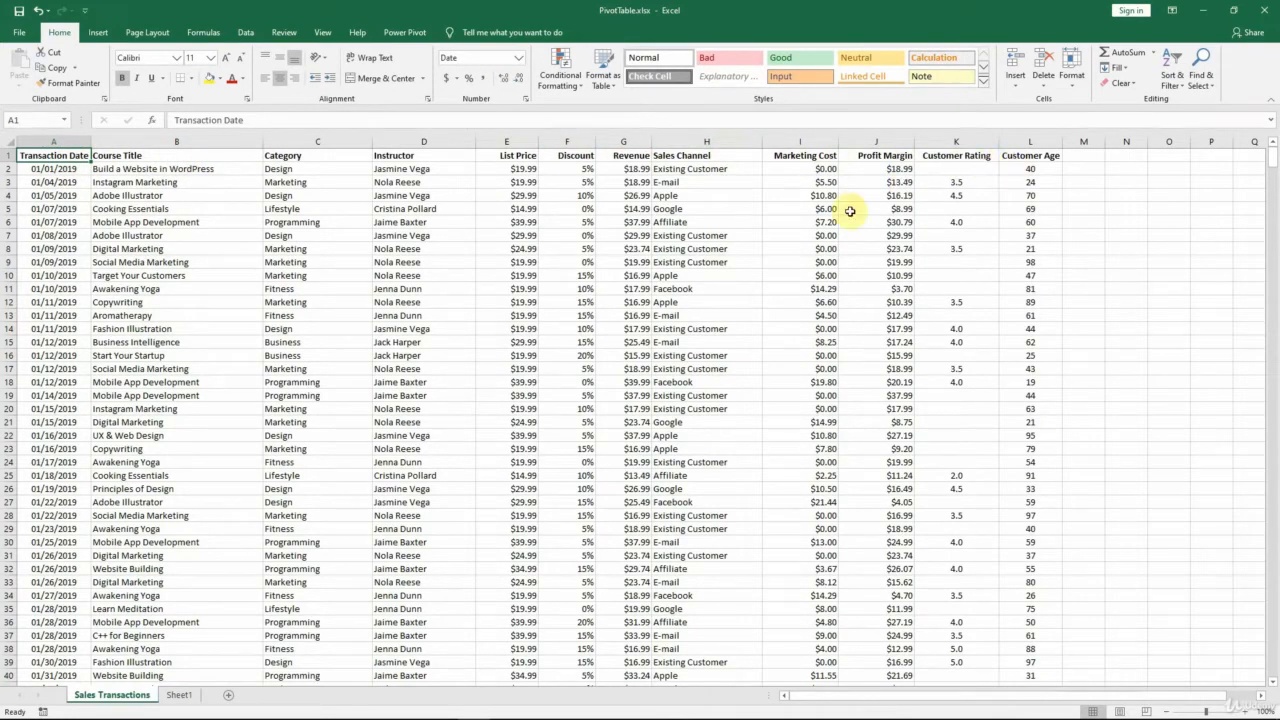
click(179, 695)
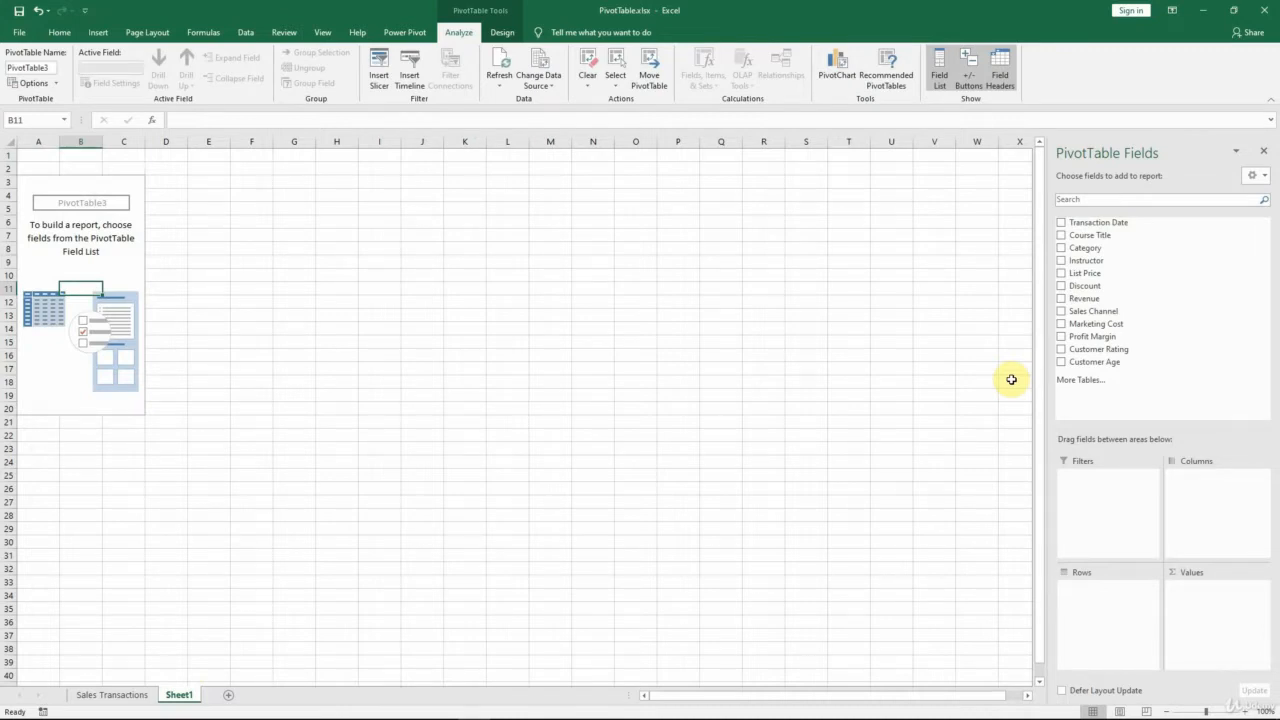
click(1062, 249)
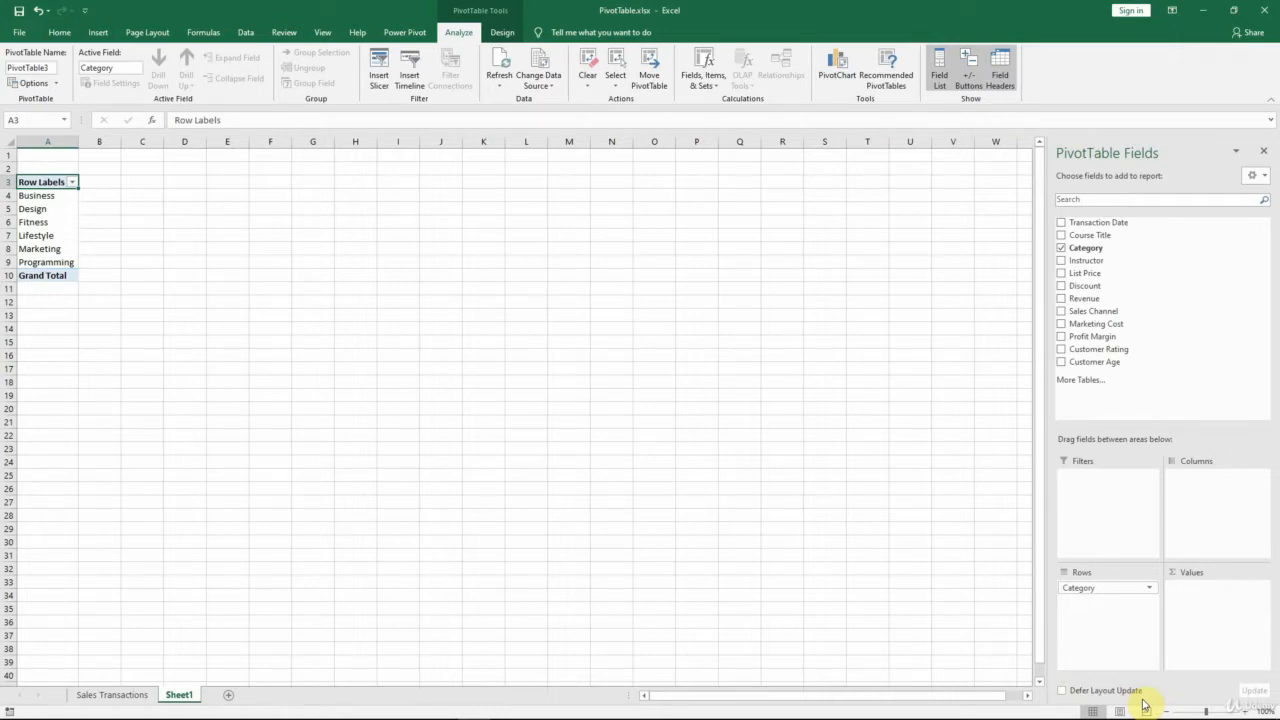
click(1062, 299)
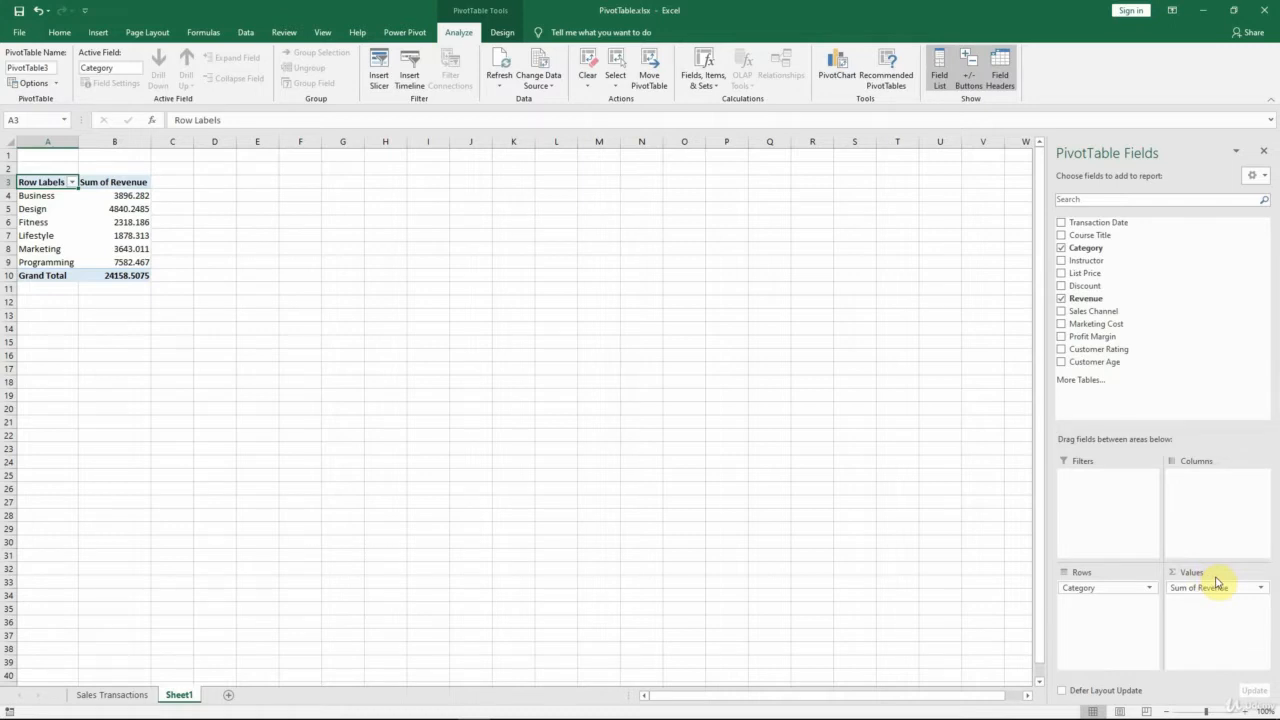
click(1261, 588)
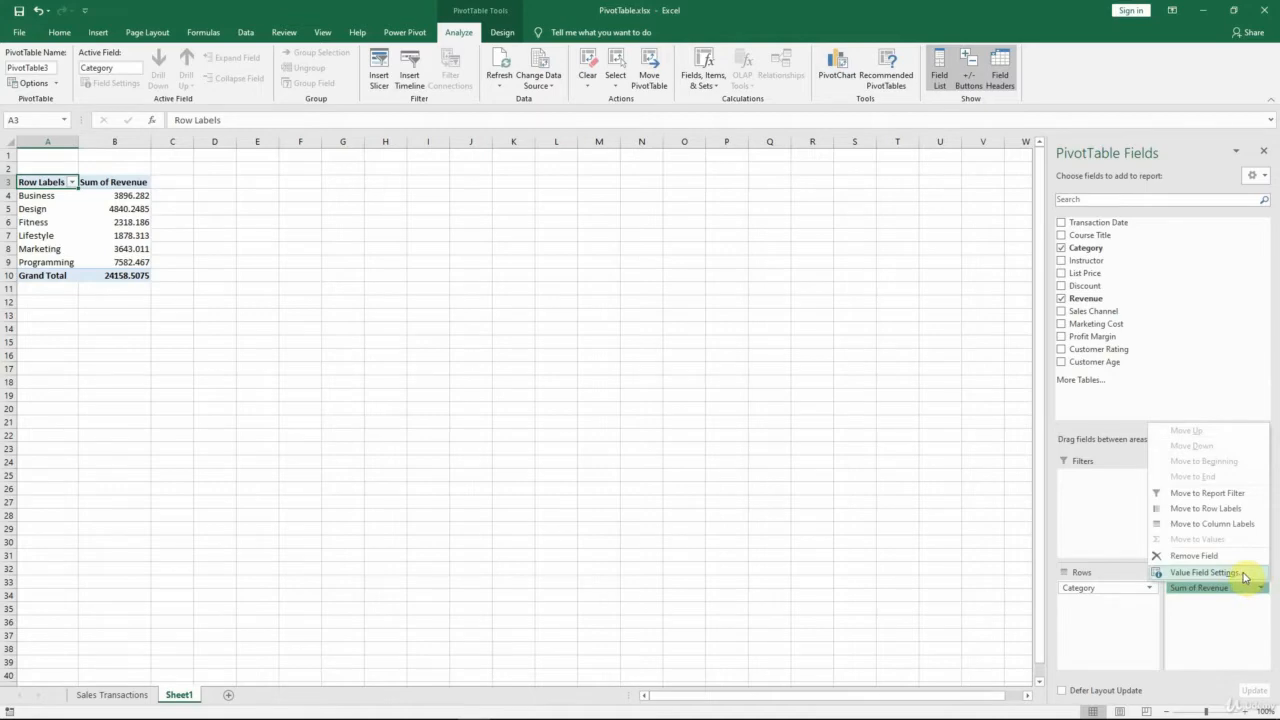
click(1245, 575)
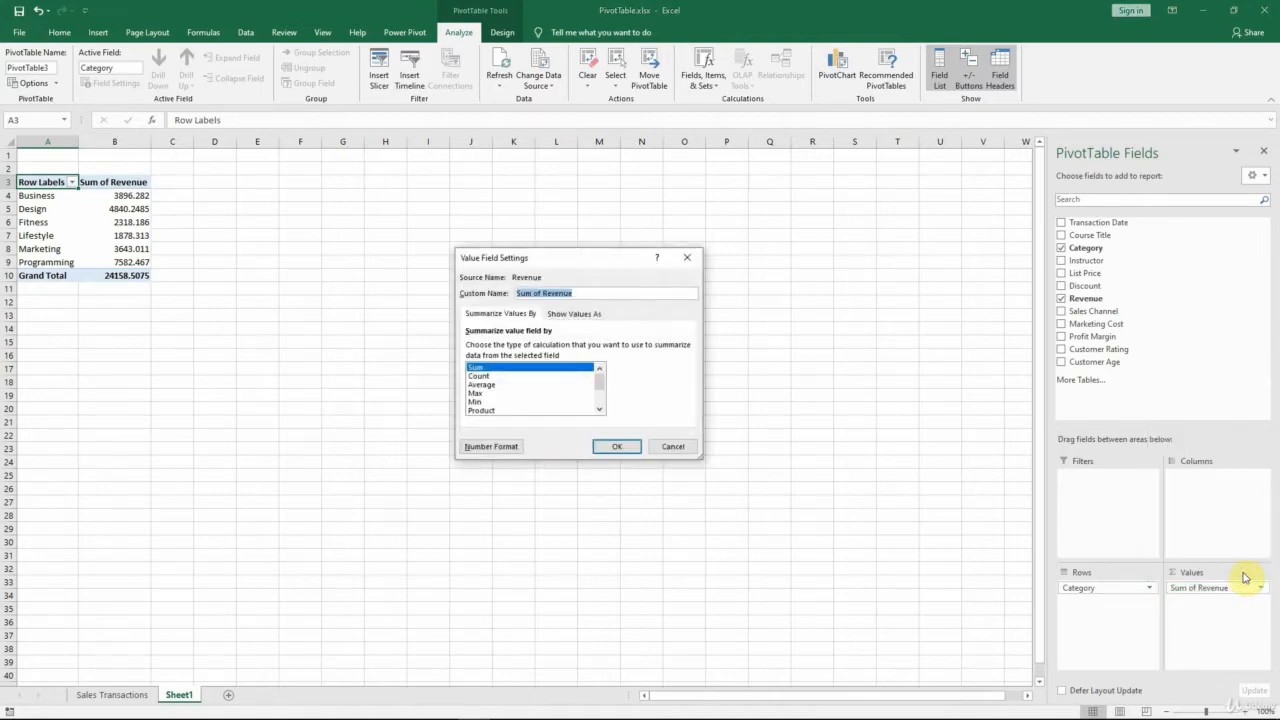
click(495, 448)
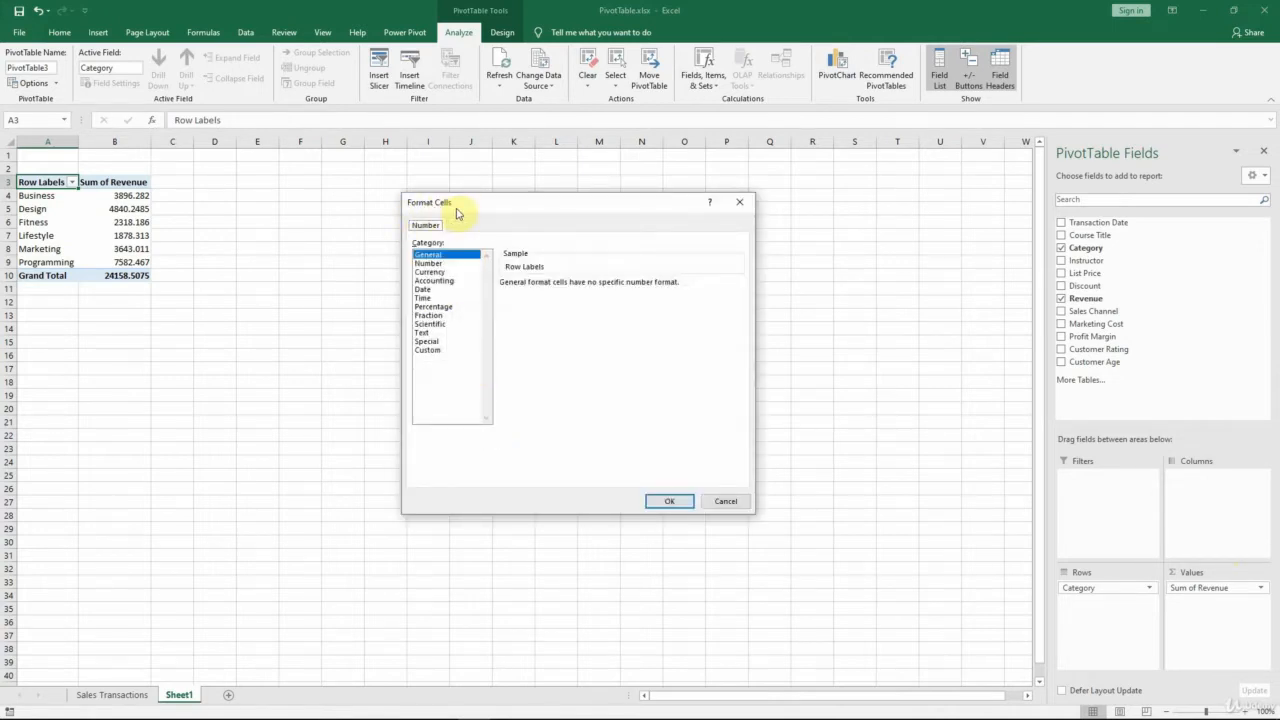
click(729, 504)
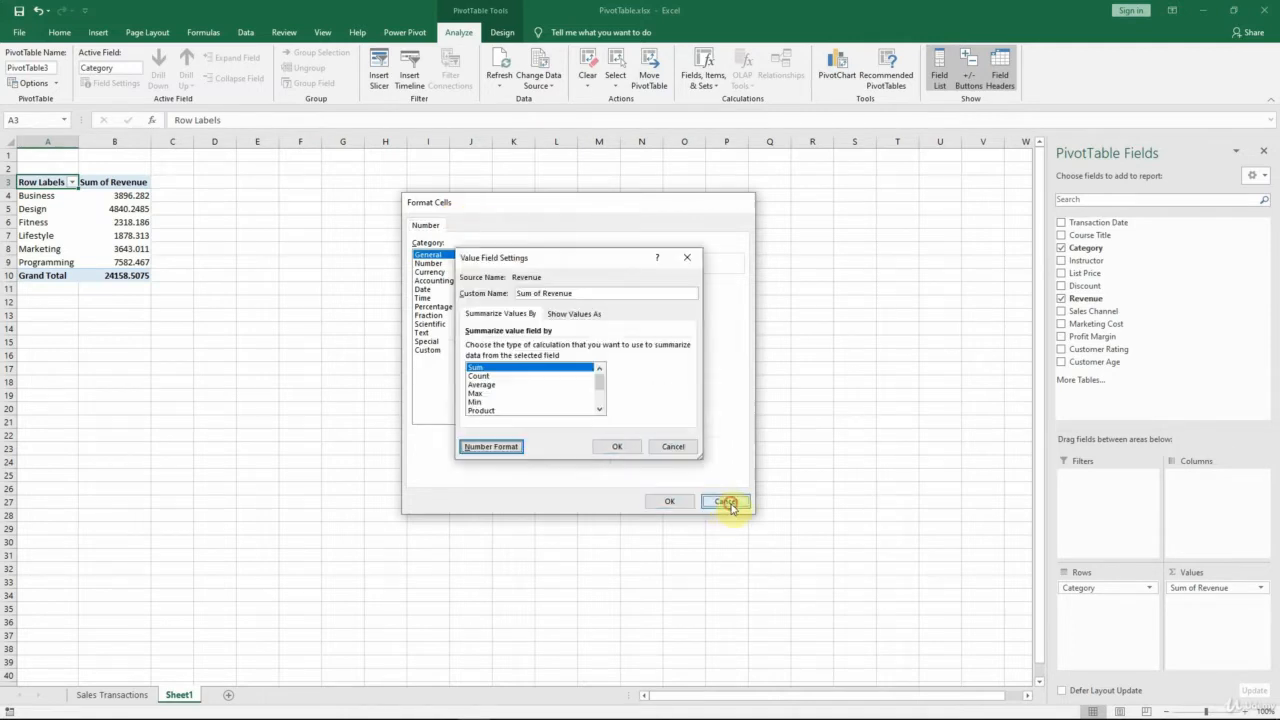
click(684, 448)
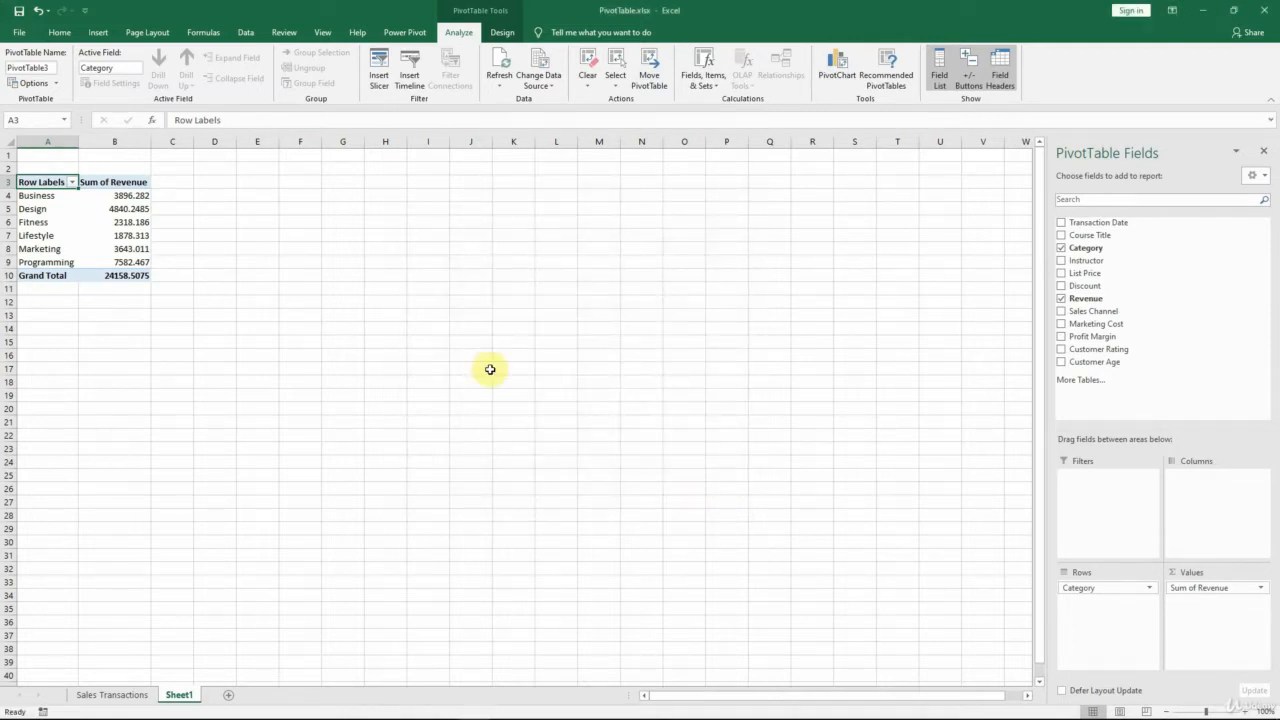
Step: Apply a Currency number format with the $ symbol and 0 decimal places to the Sum of Revenue values
right_click(111, 199)
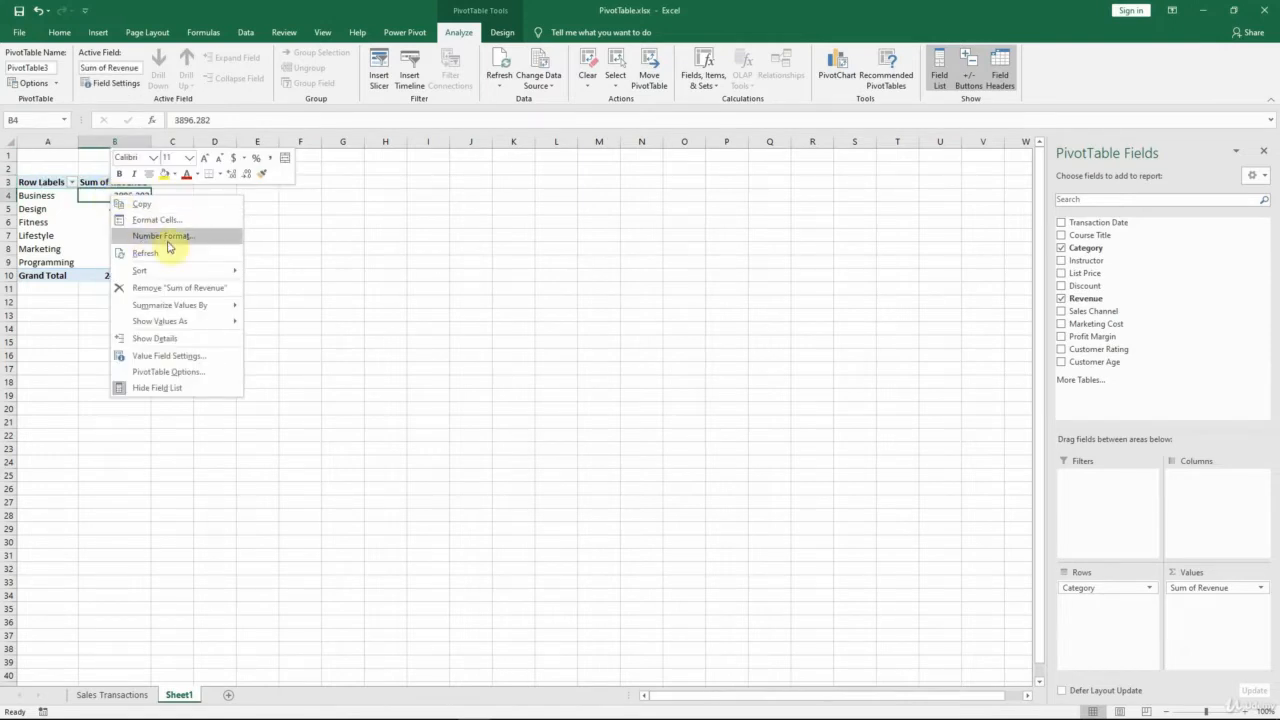
click(198, 246)
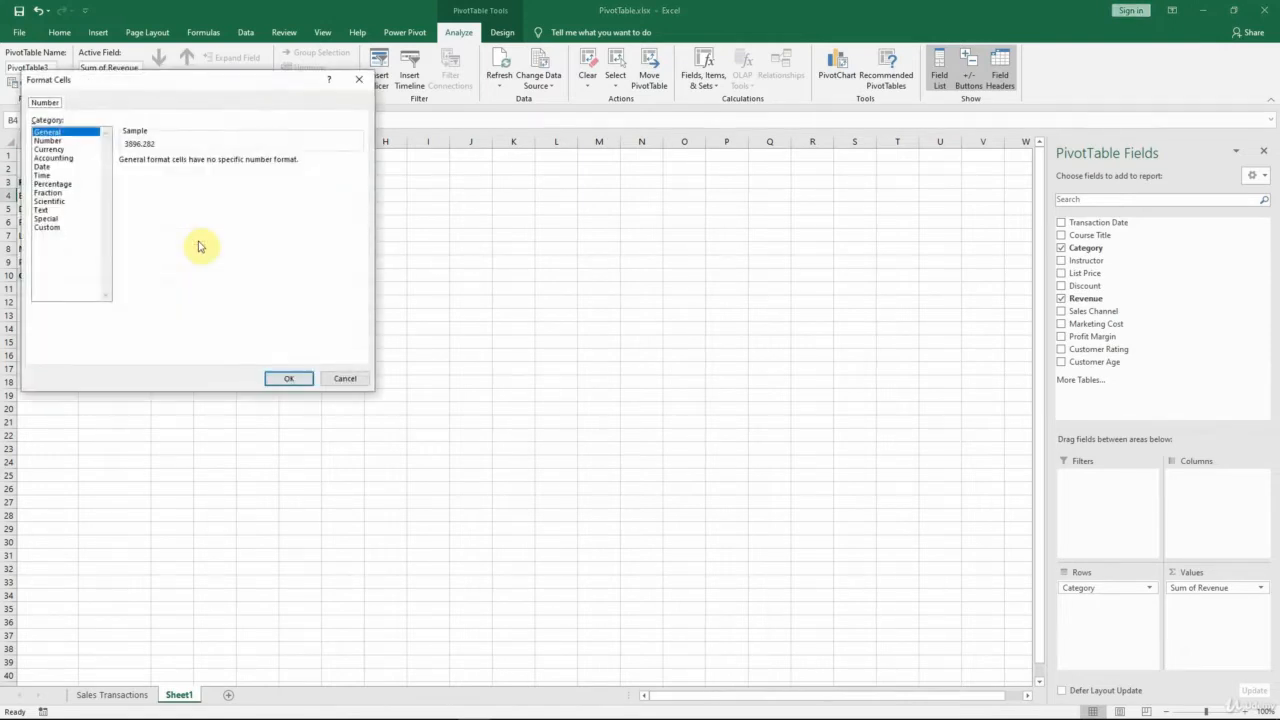
drag(191, 78, 467, 215)
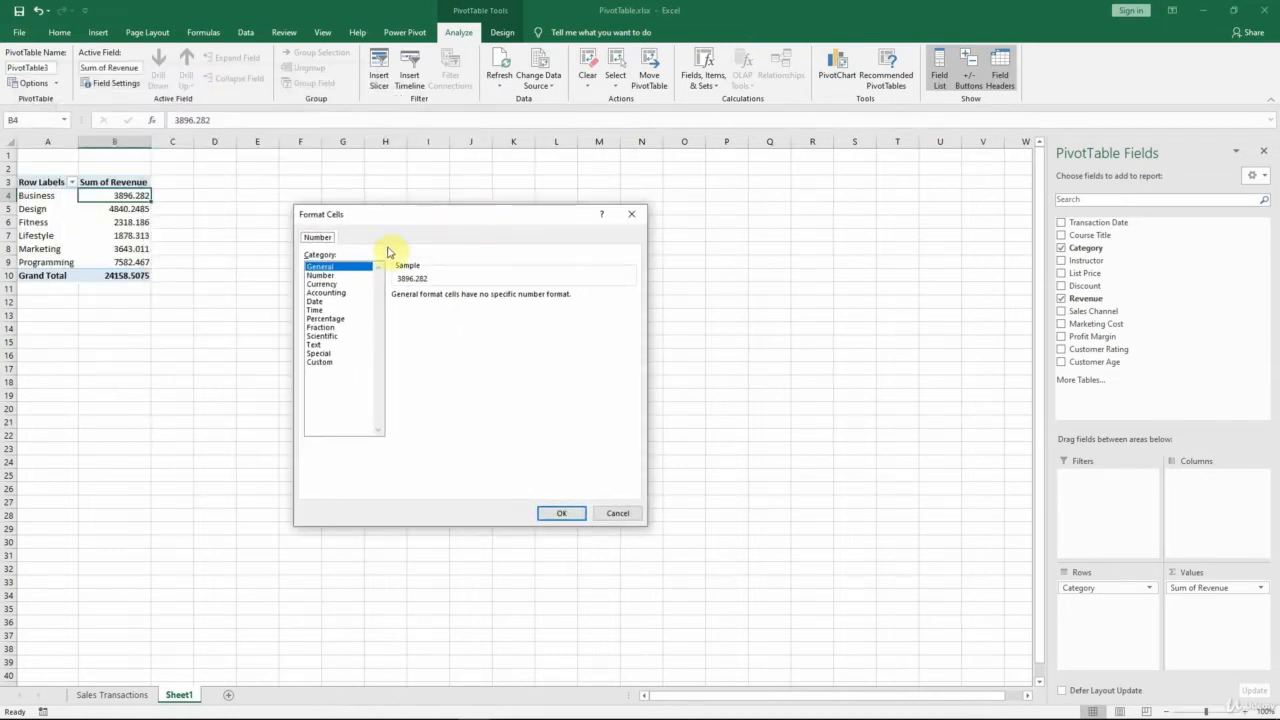
click(328, 285)
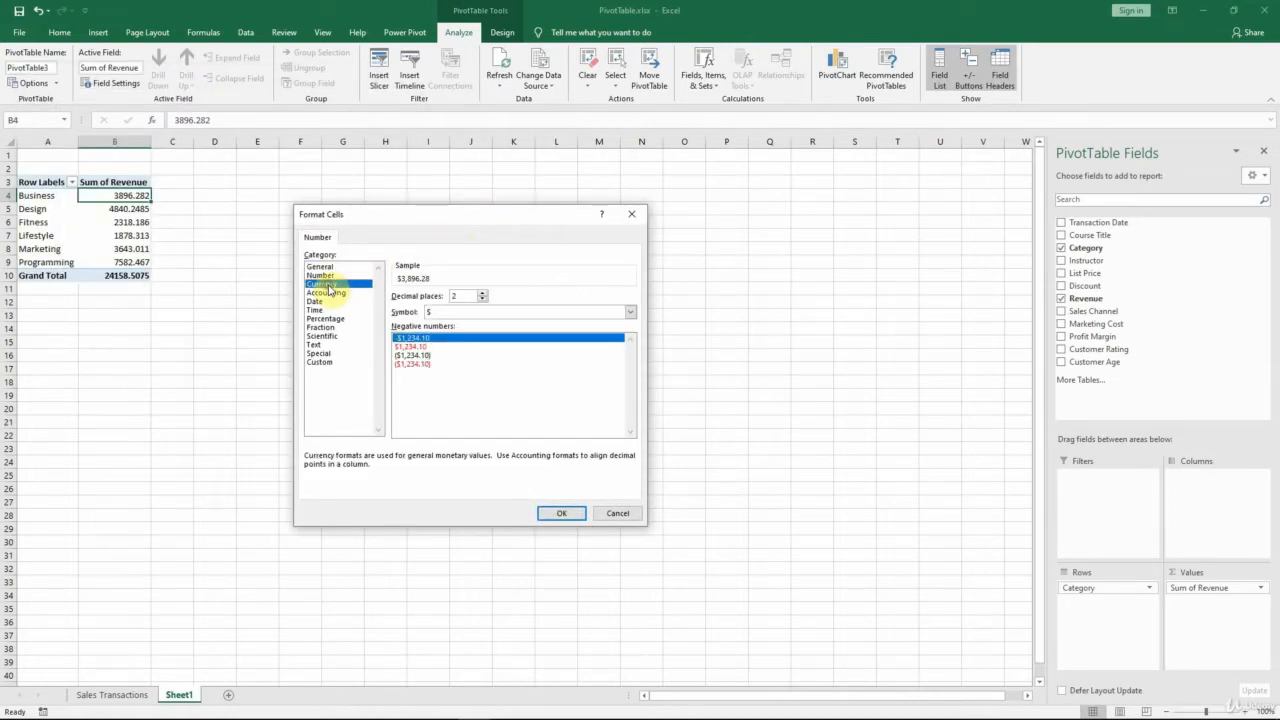
click(483, 300)
click(483, 300)
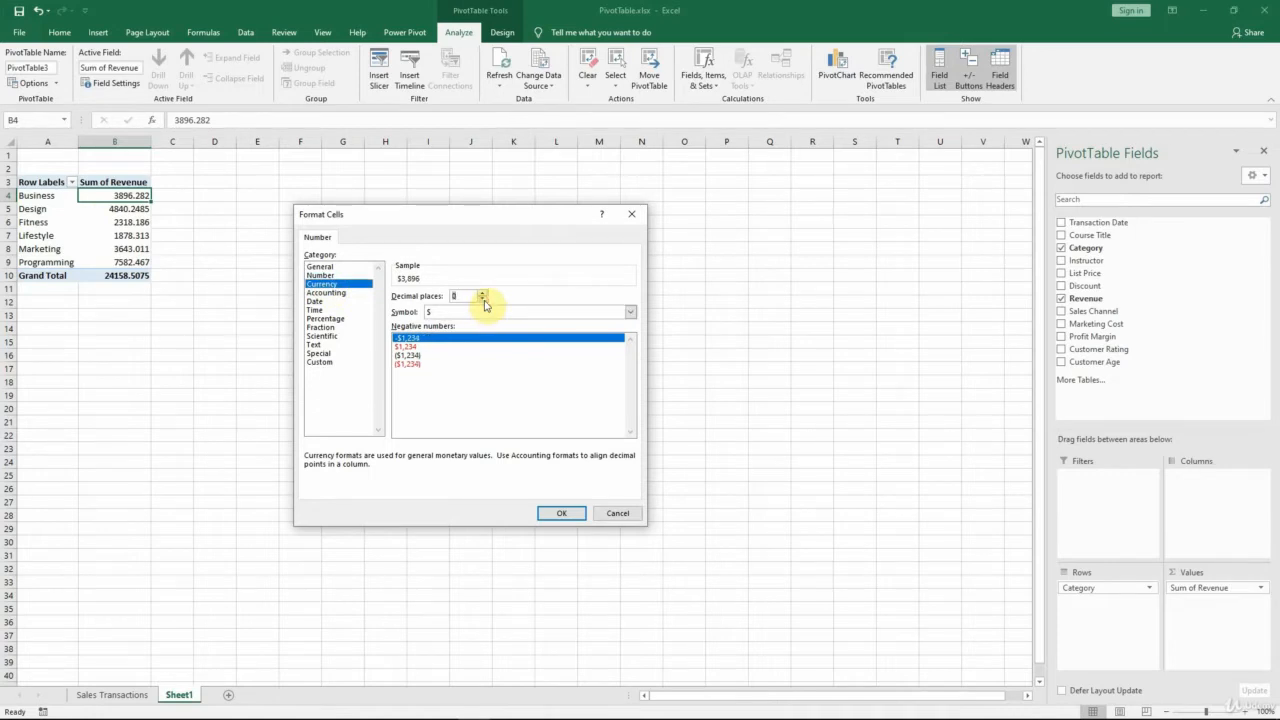
click(572, 514)
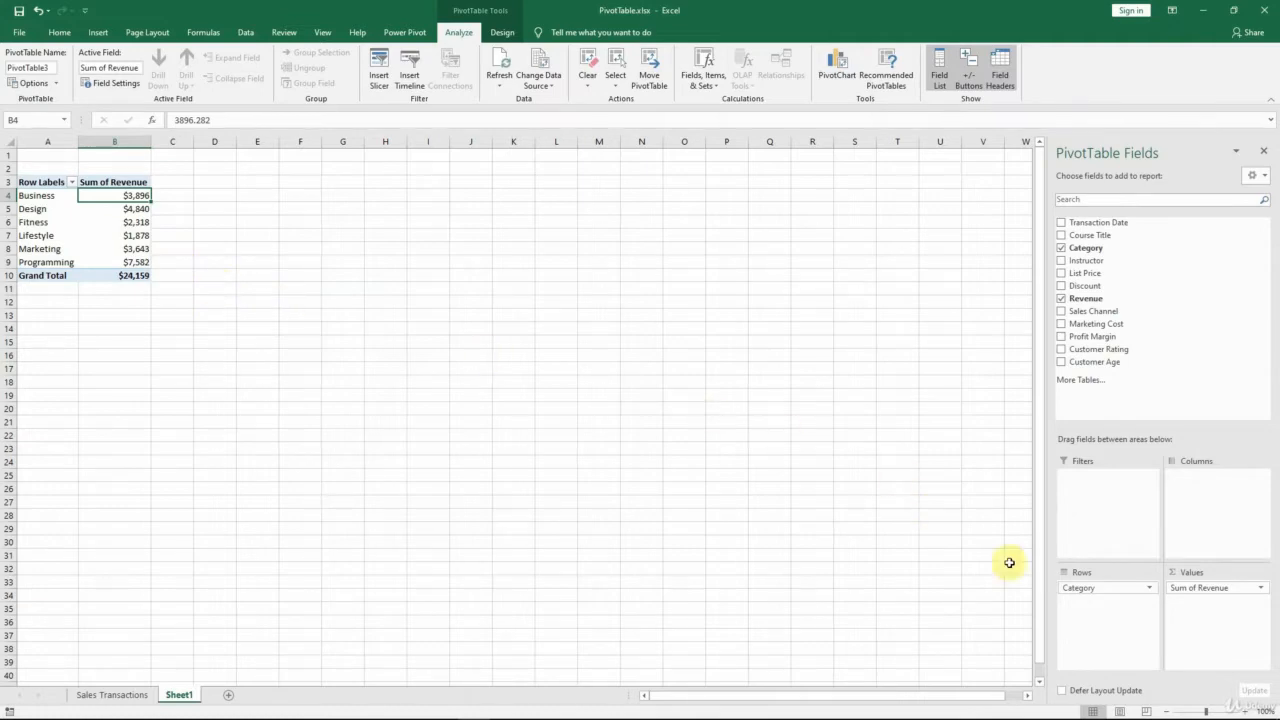
Step: Move the Category field from rows to columns and add Transaction Date to the rows
drag(1103, 590, 1218, 496)
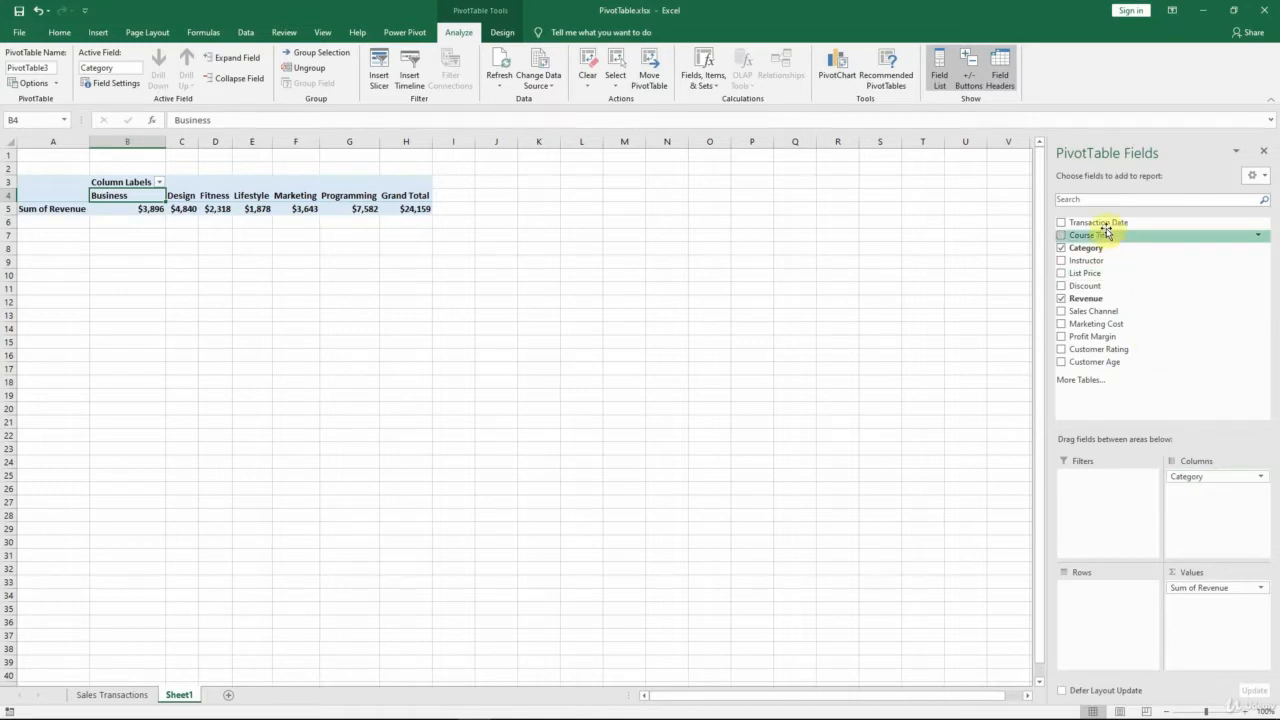
drag(1105, 228, 1115, 594)
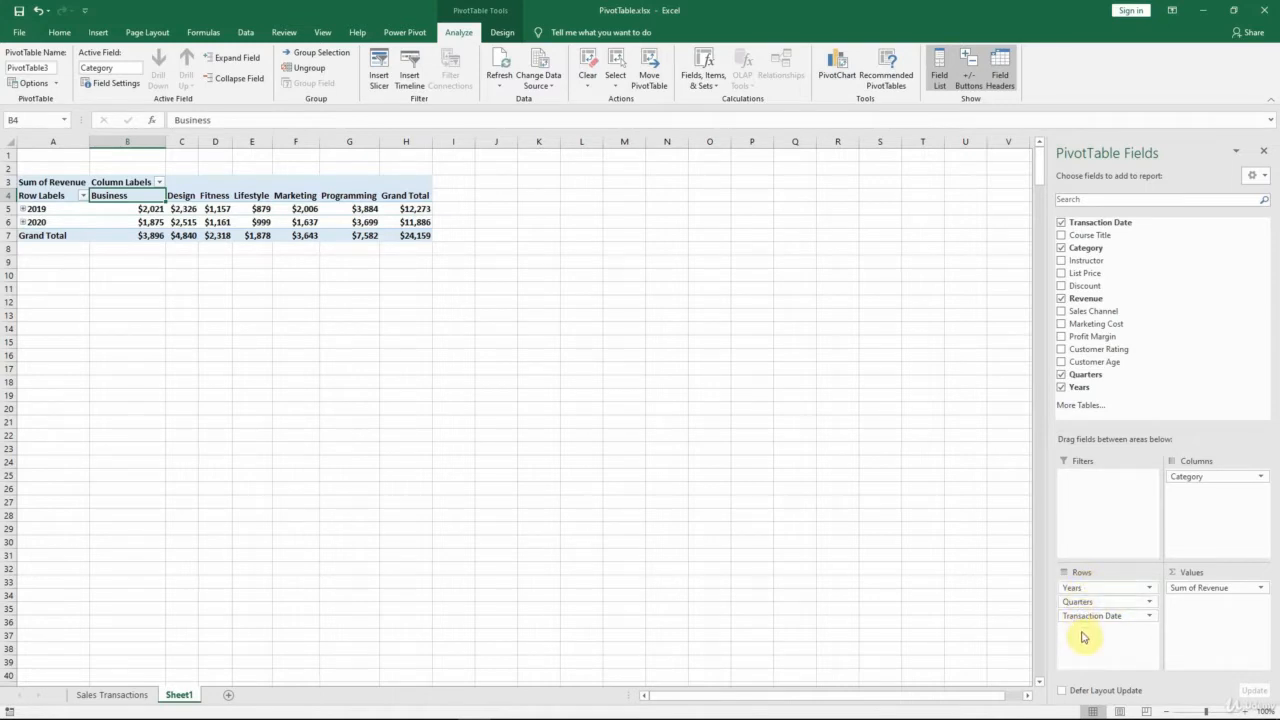
Step: Expand 2019 and its Qtr1, and try expanding and collapsing the whole Quarters field
click(22, 208)
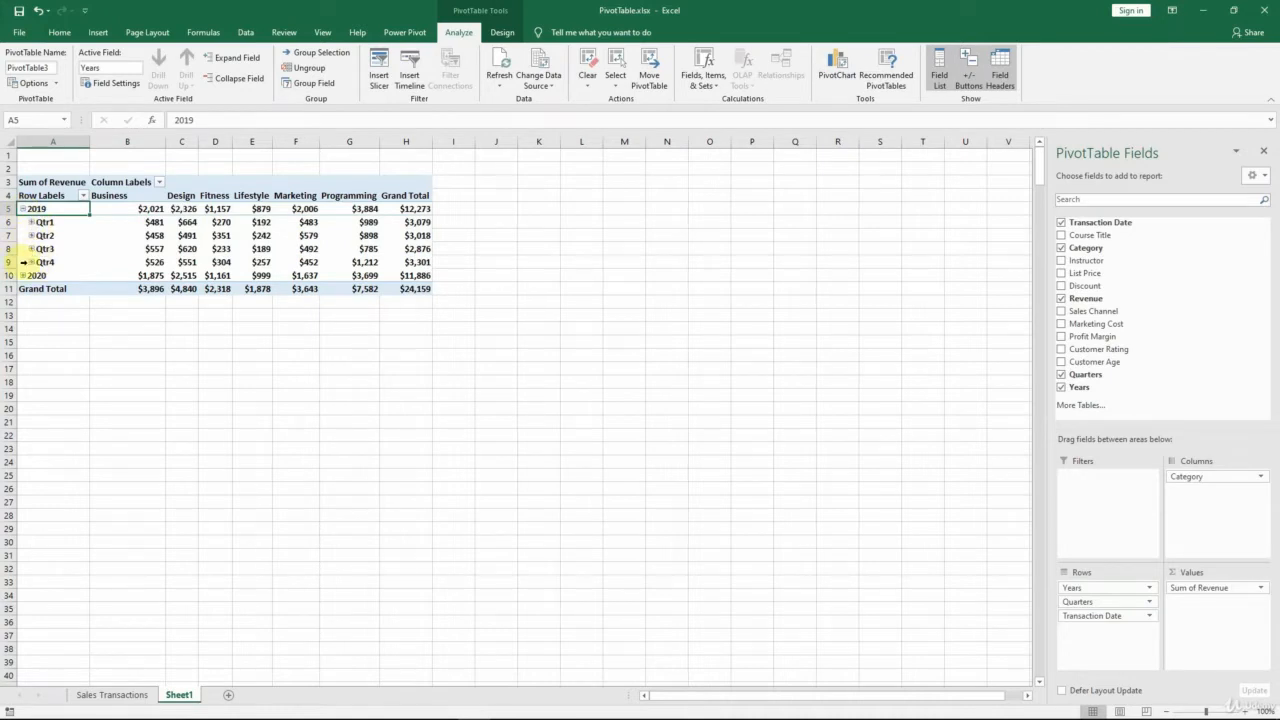
click(32, 222)
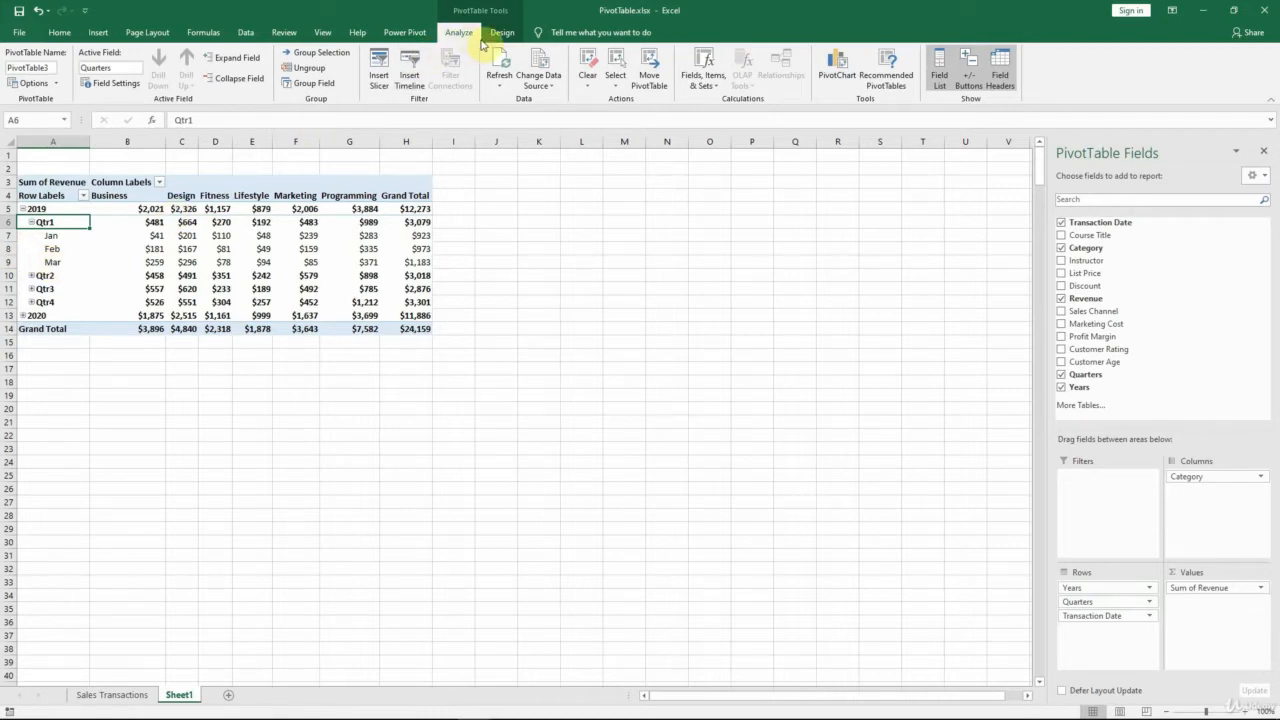
click(235, 60)
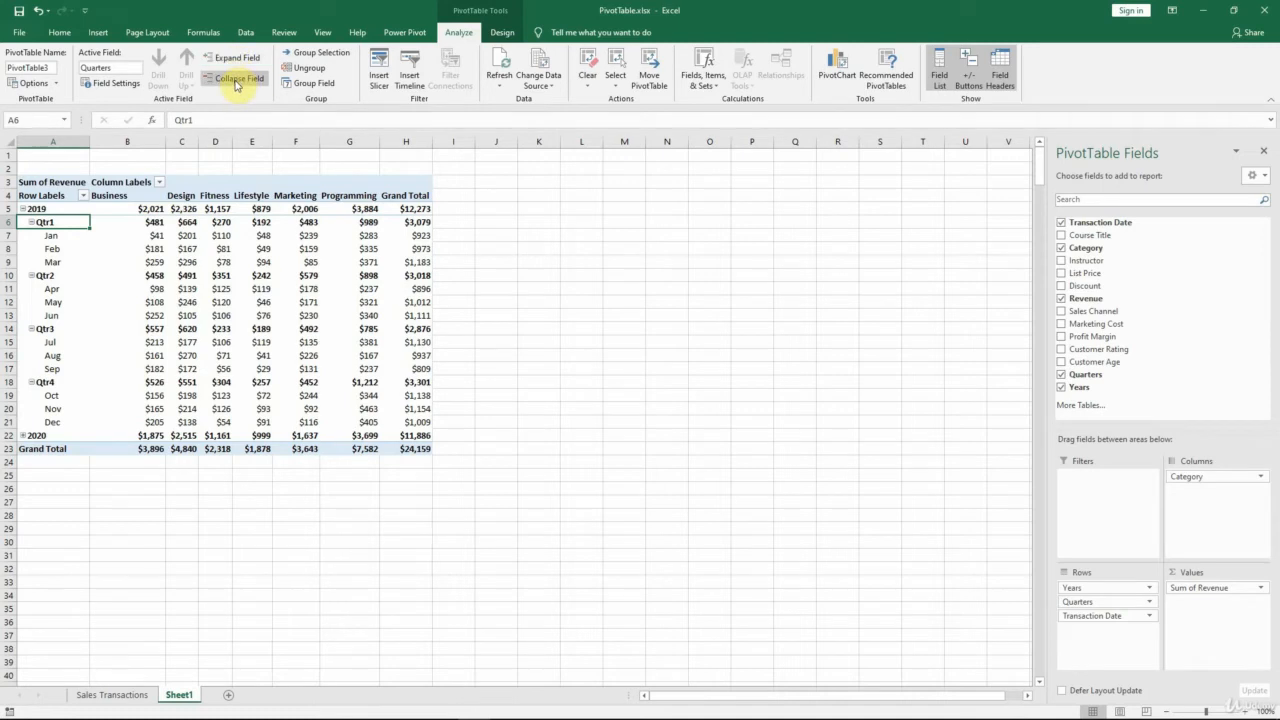
click(237, 80)
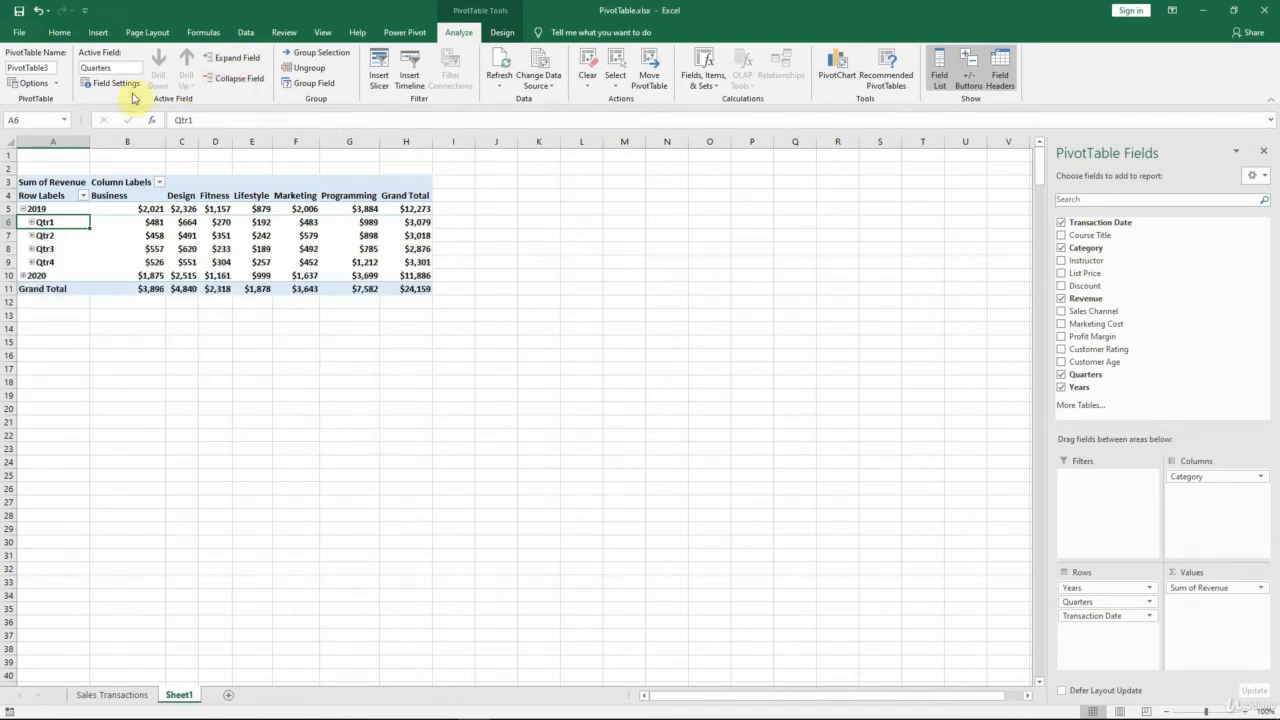
Step: Expand the entire Quarters field from the Qtr1 row label to list the months
right_click(47, 222)
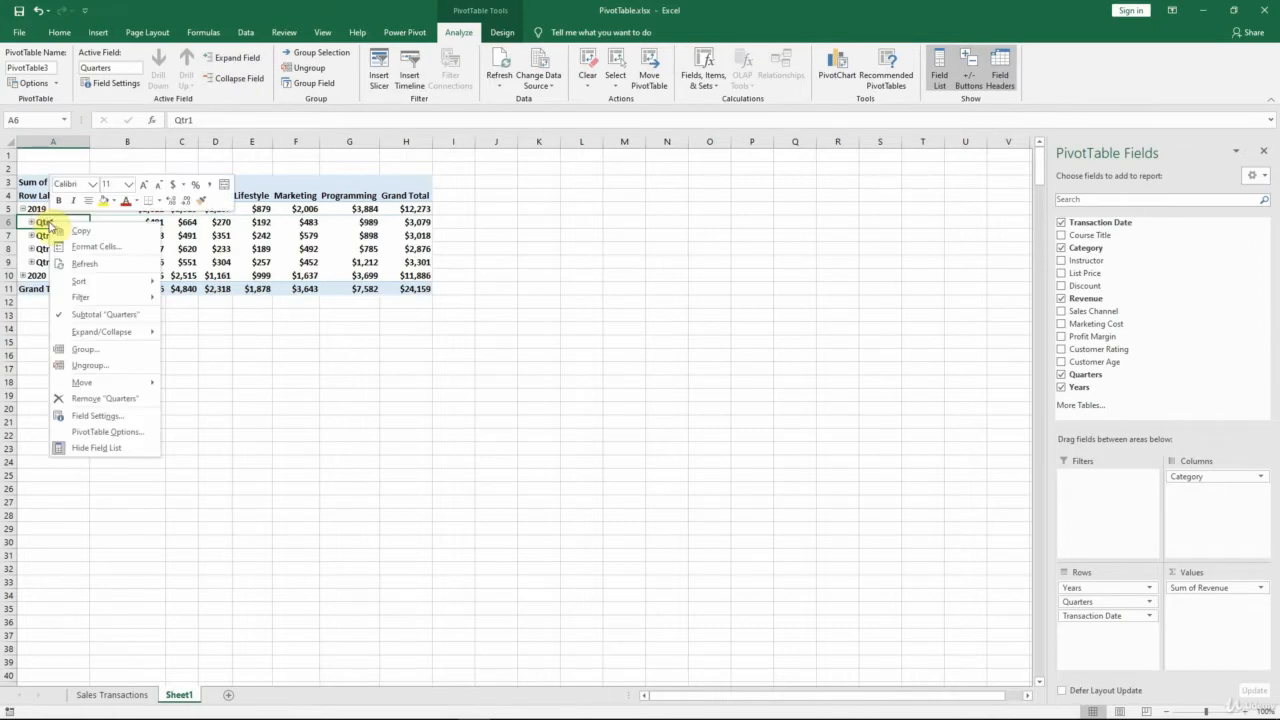
mouse_move(120, 332)
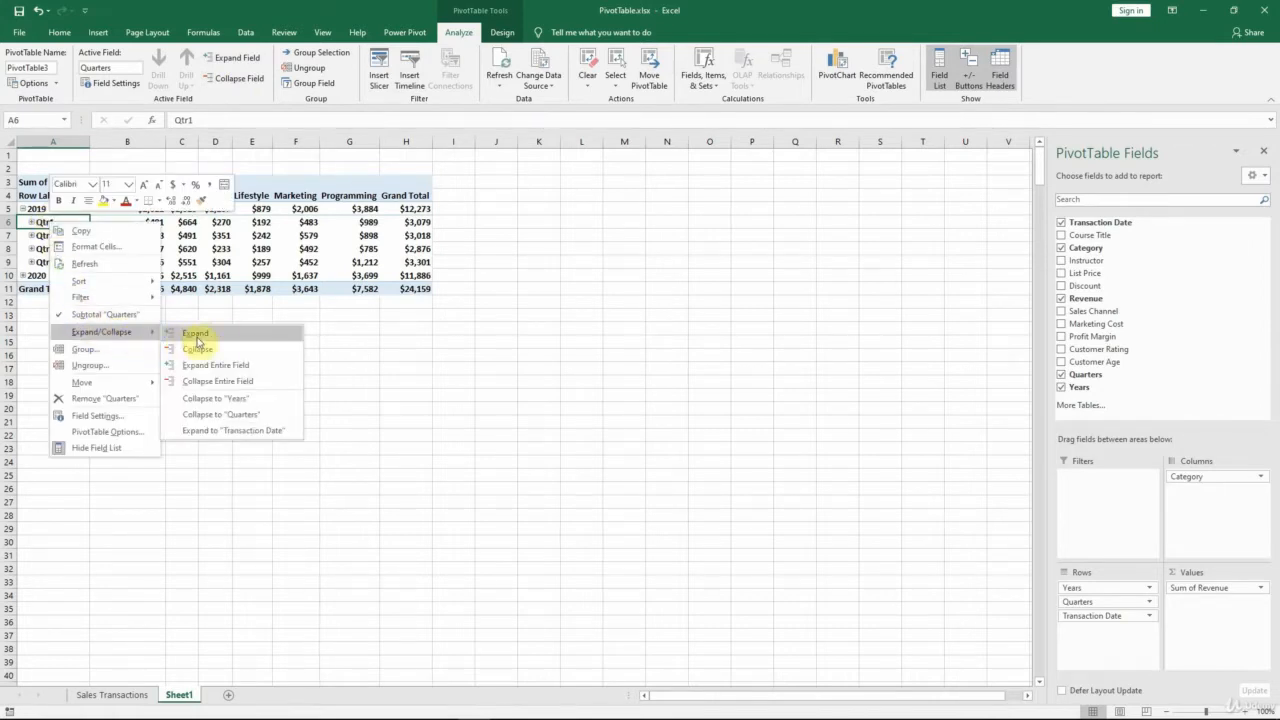
click(239, 366)
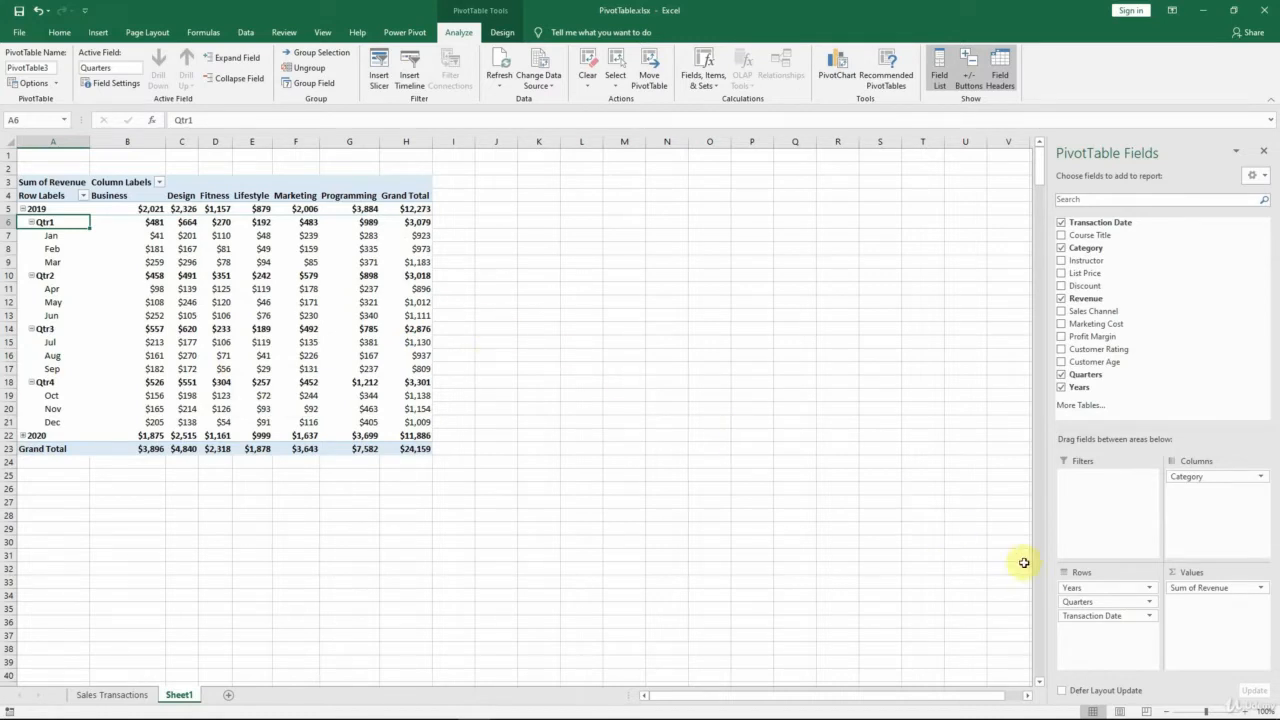
Step: Remove the Quarters field from the PivotTable rows and expand 2020 into its months
drag(1108, 605, 919, 545)
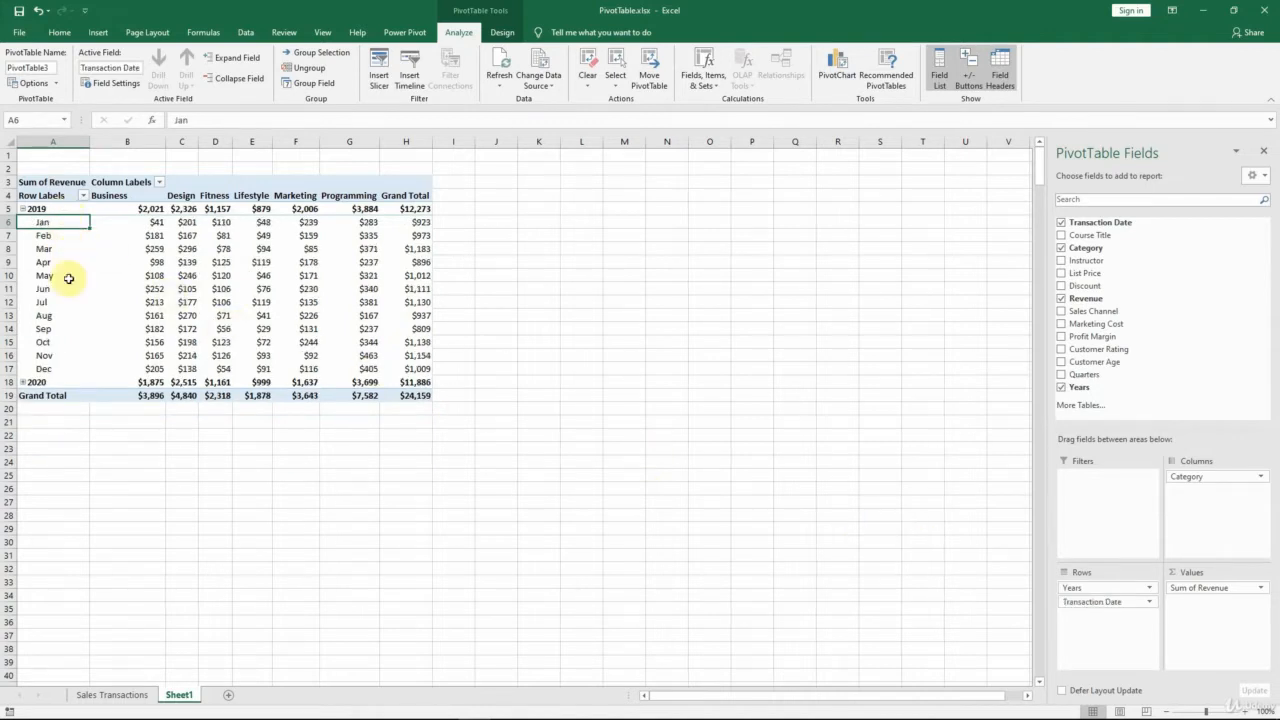
click(23, 382)
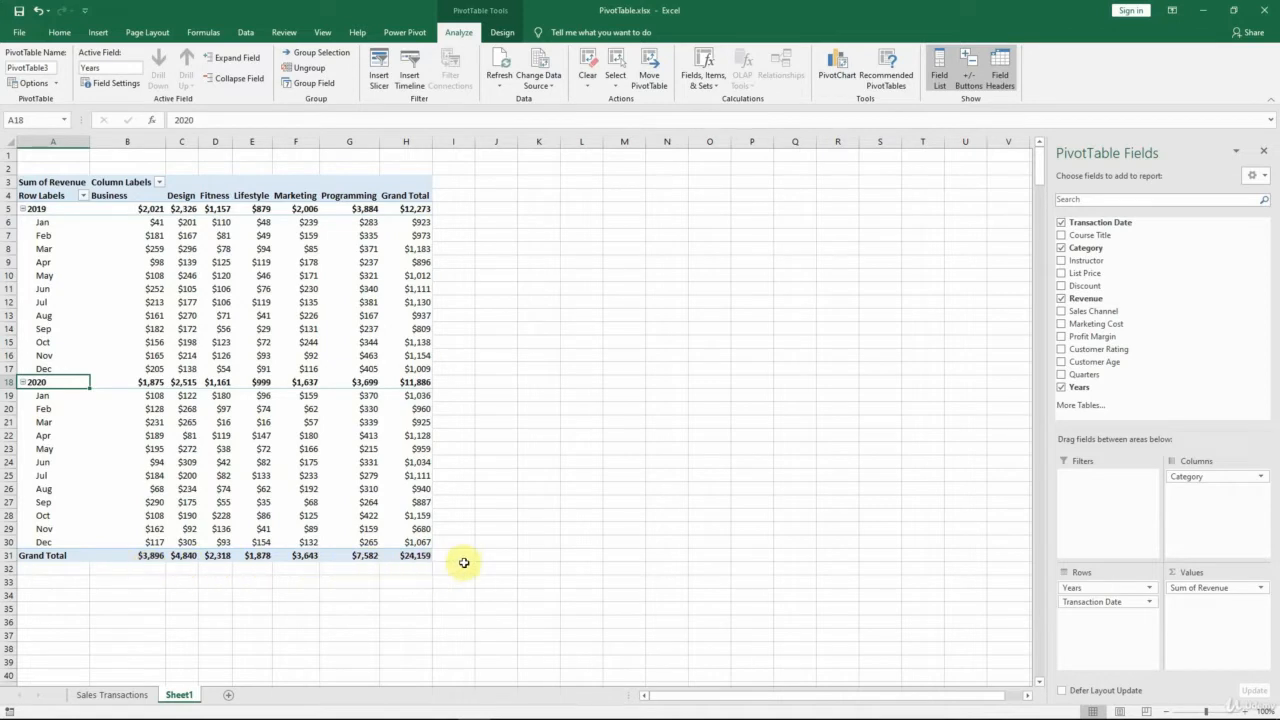
Step: Remove the Grand Total column and the Grand Total row from the PivotTable
right_click(399, 196)
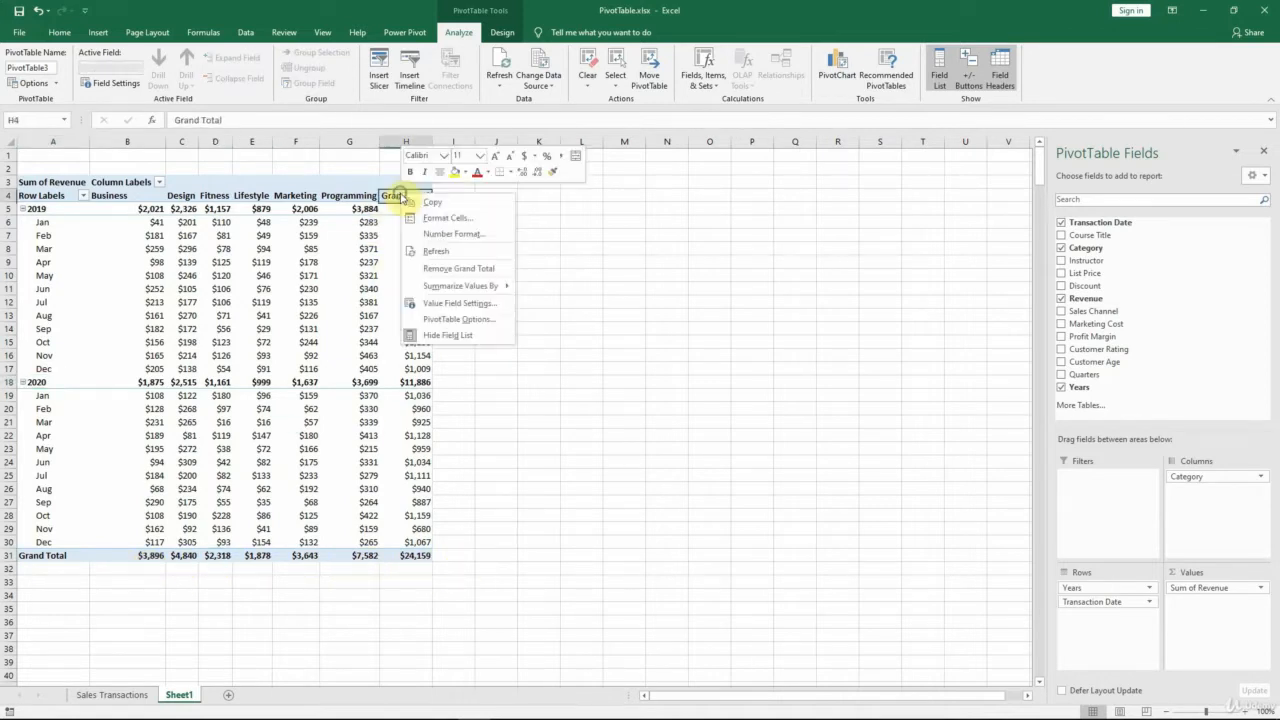
click(476, 270)
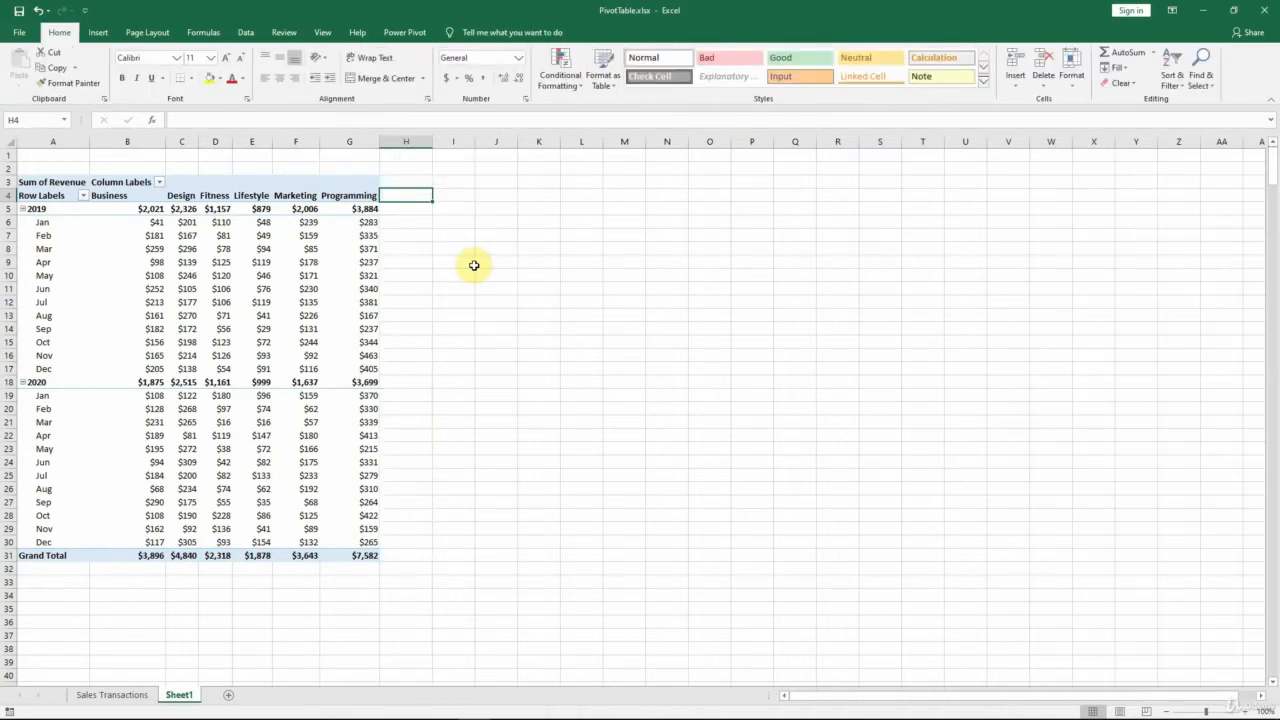
right_click(40, 556)
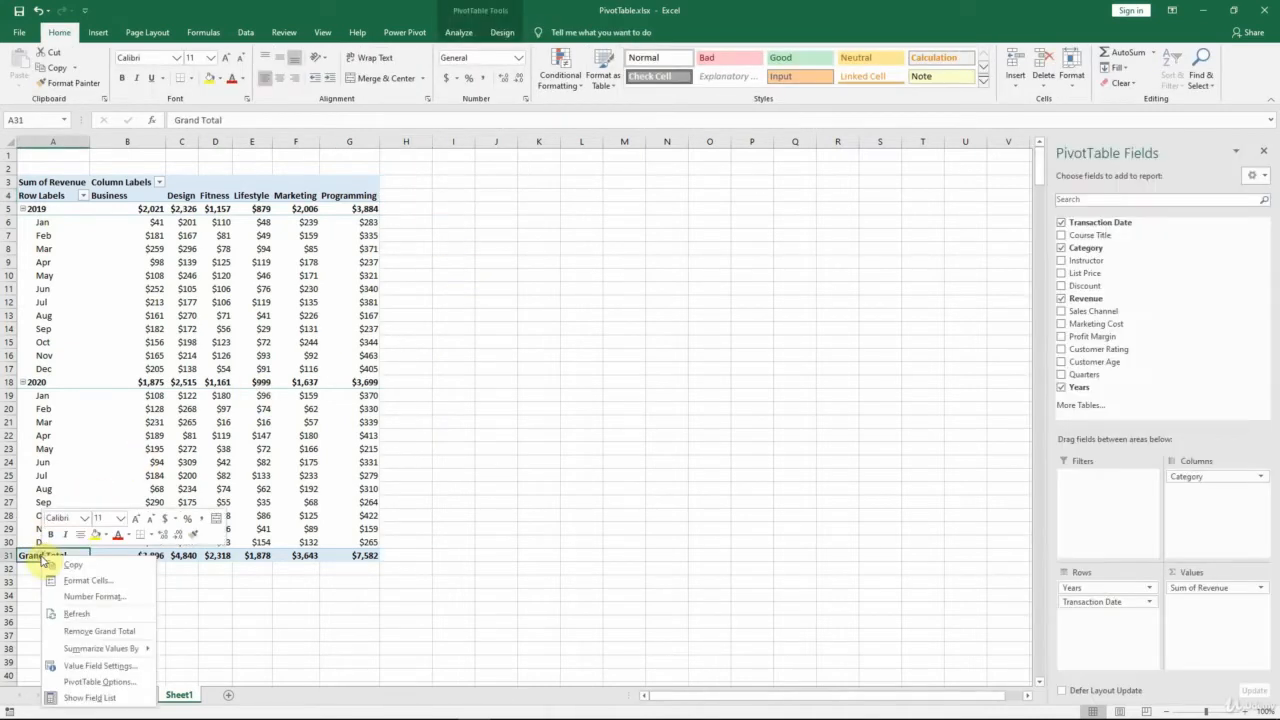
click(100, 630)
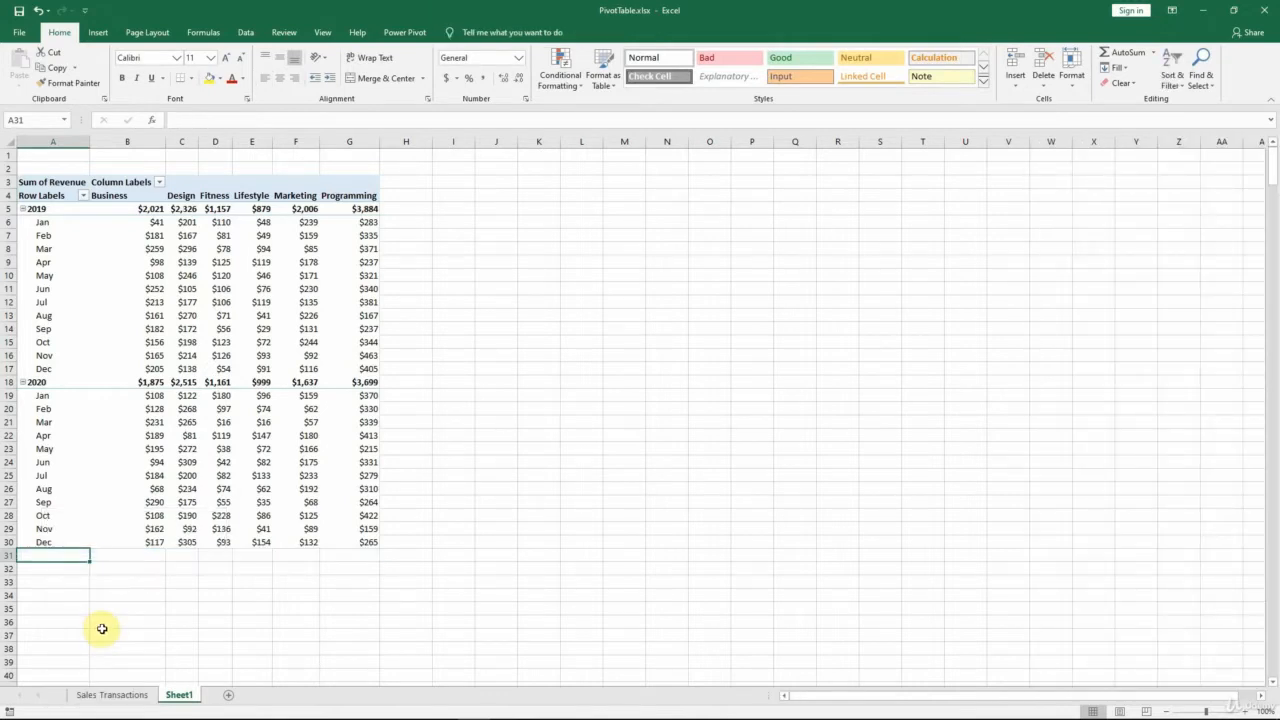
Step: Turn the PivotTable's grand totals on for both rows and columns
click(157, 396)
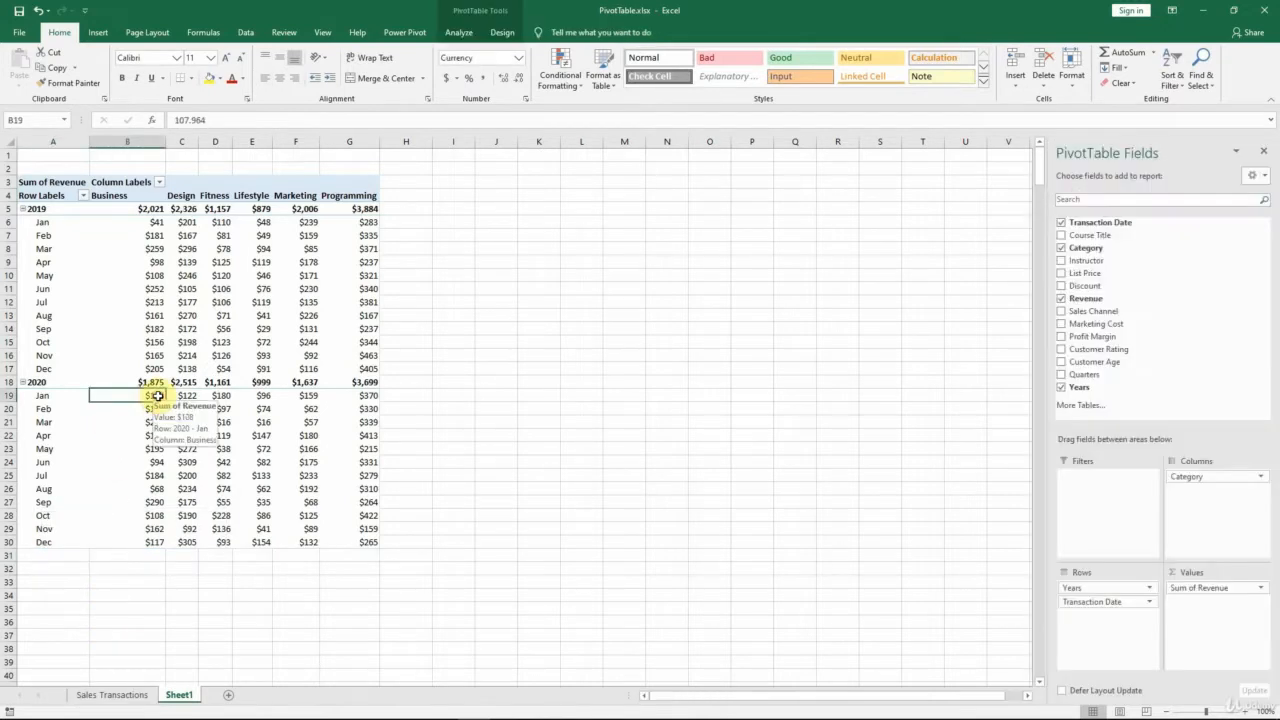
click(502, 32)
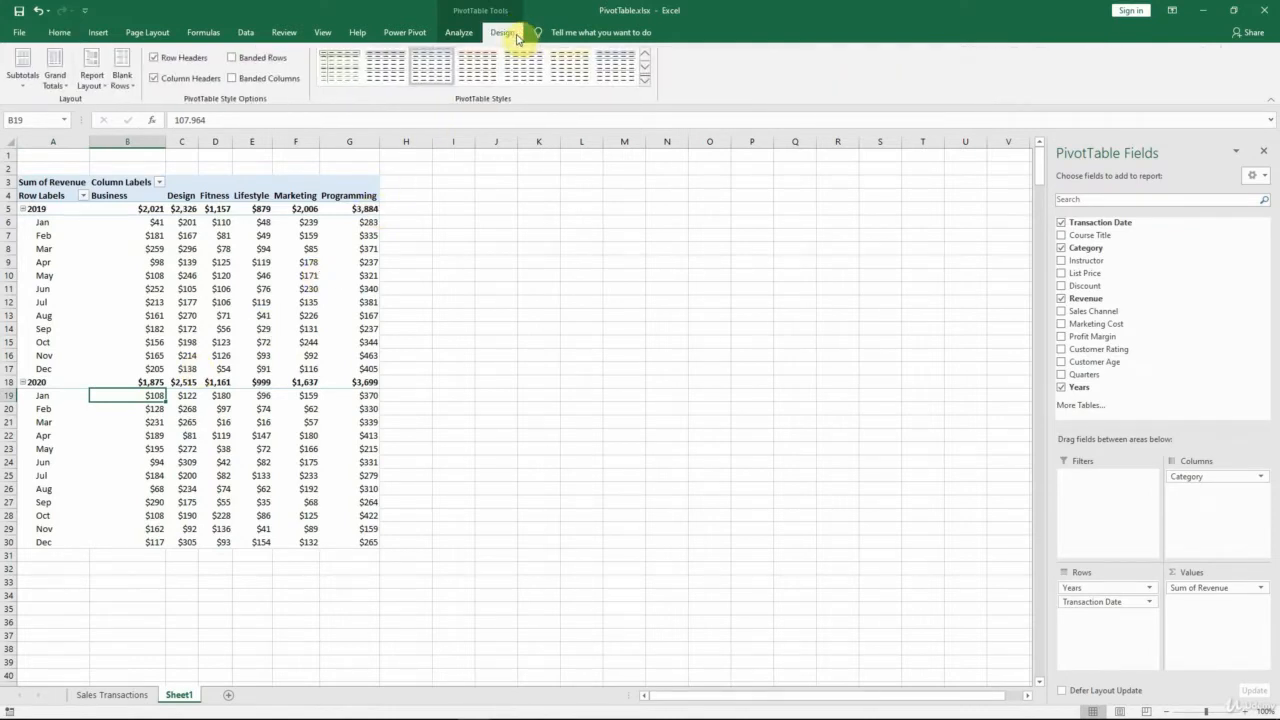
click(60, 84)
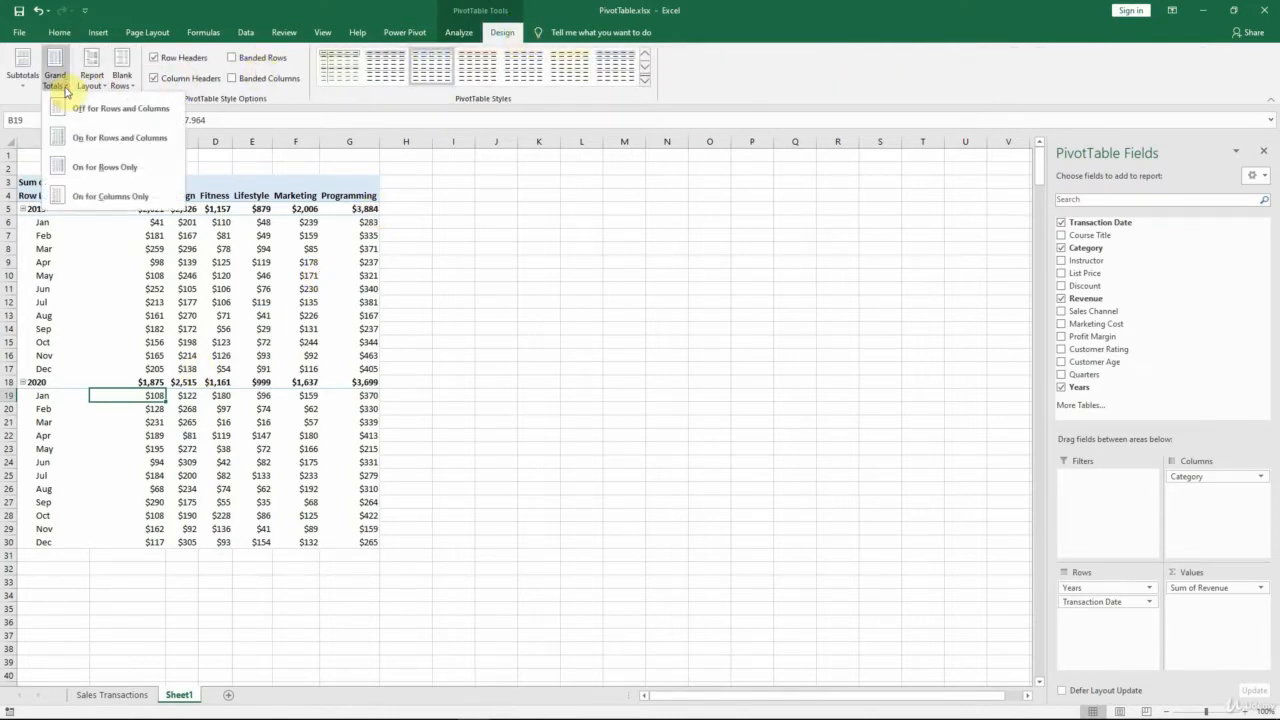
click(145, 144)
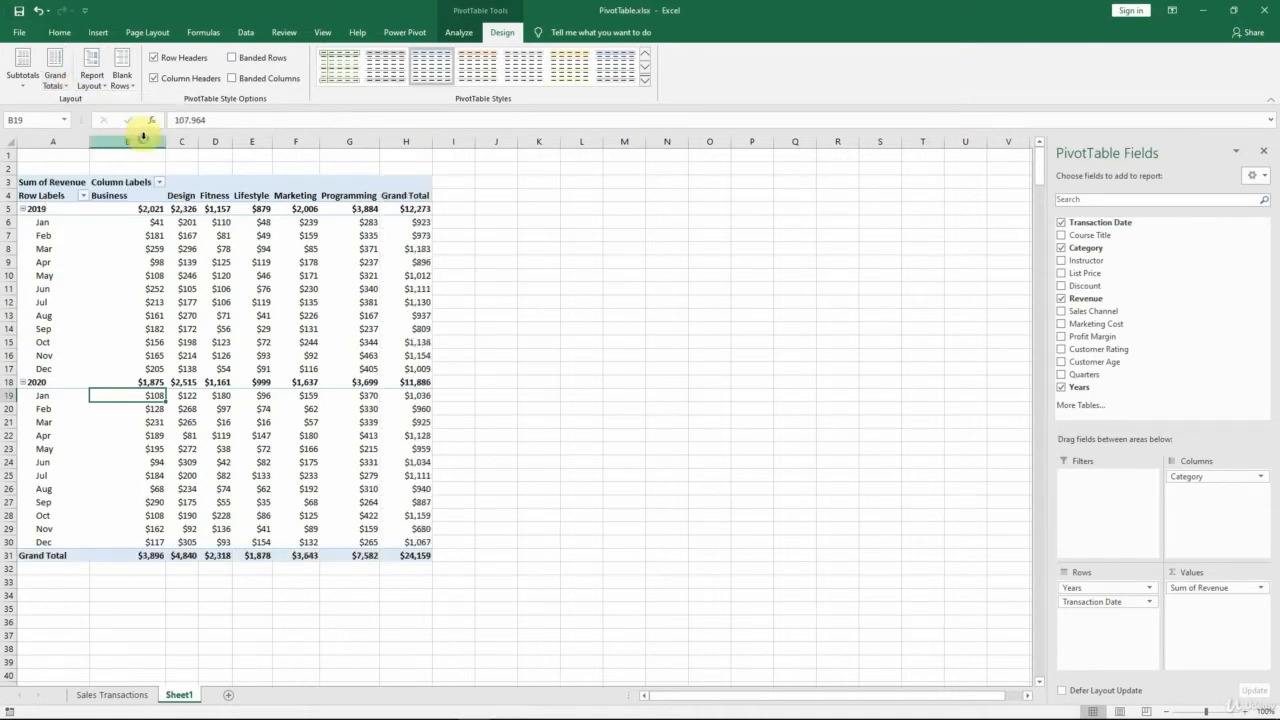
Step: Show the PivotTable's grand totals for rows only, and switch them to columns only
click(67, 88)
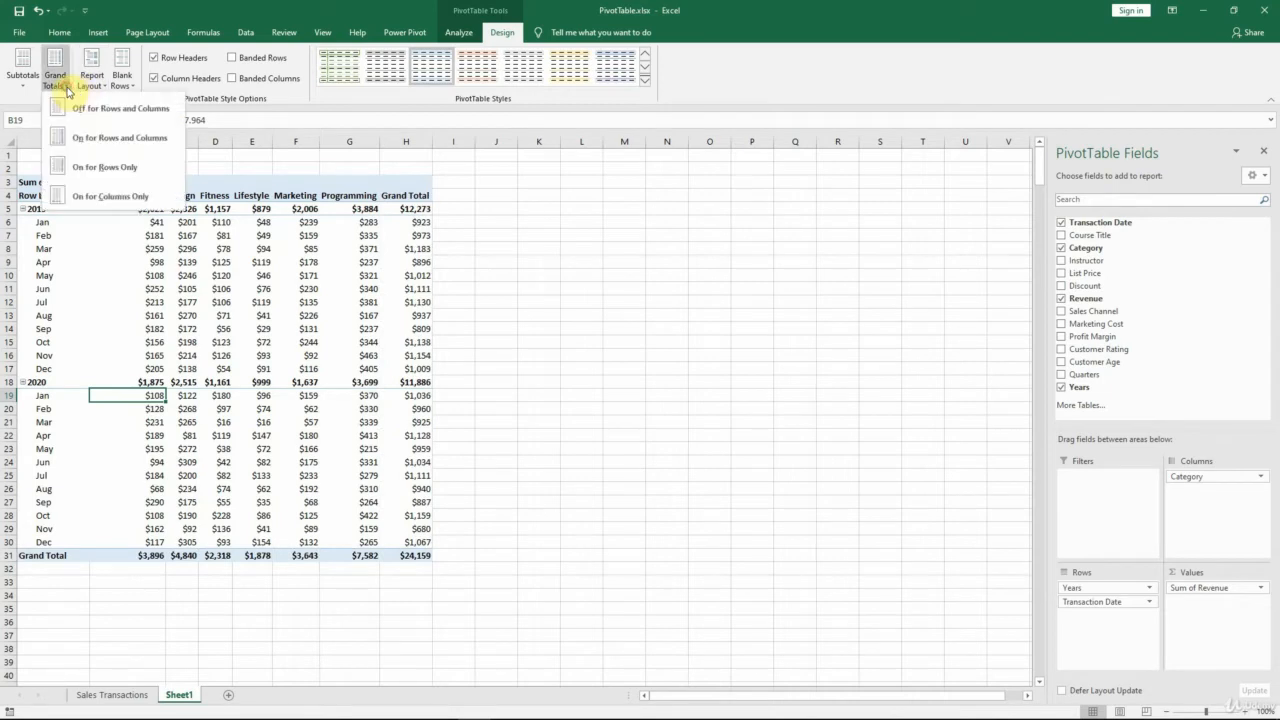
click(108, 167)
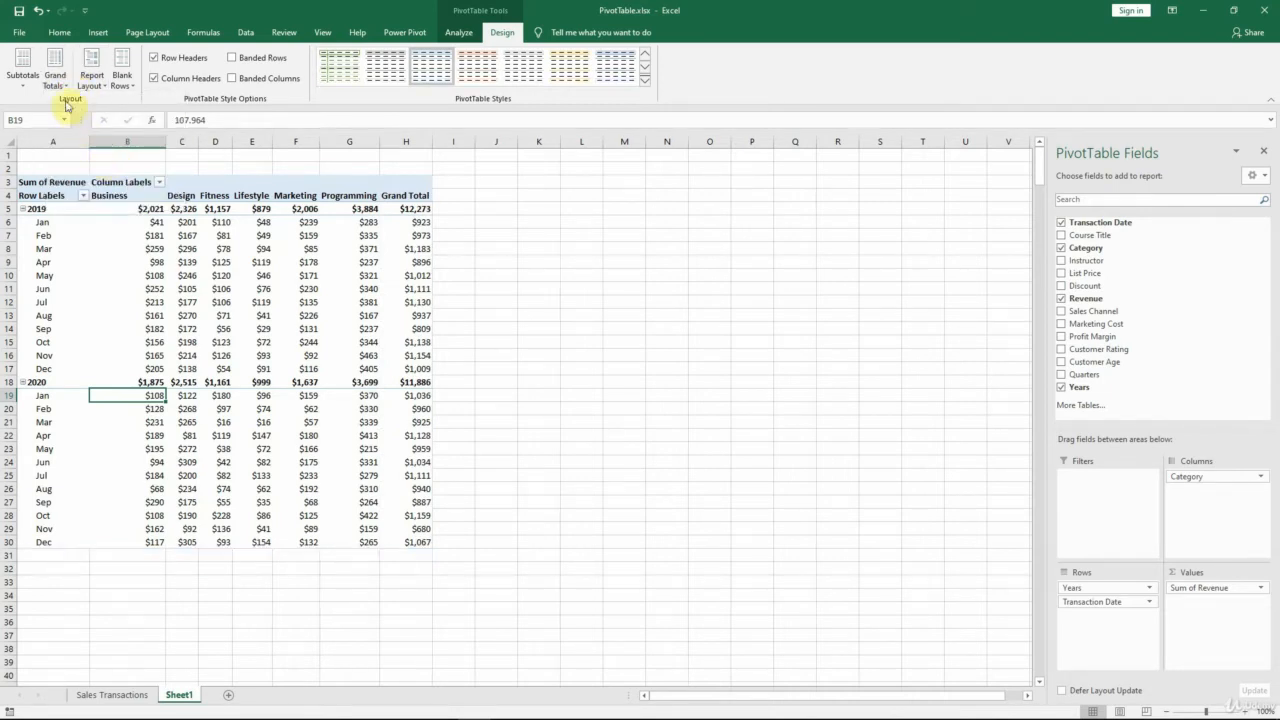
click(55, 70)
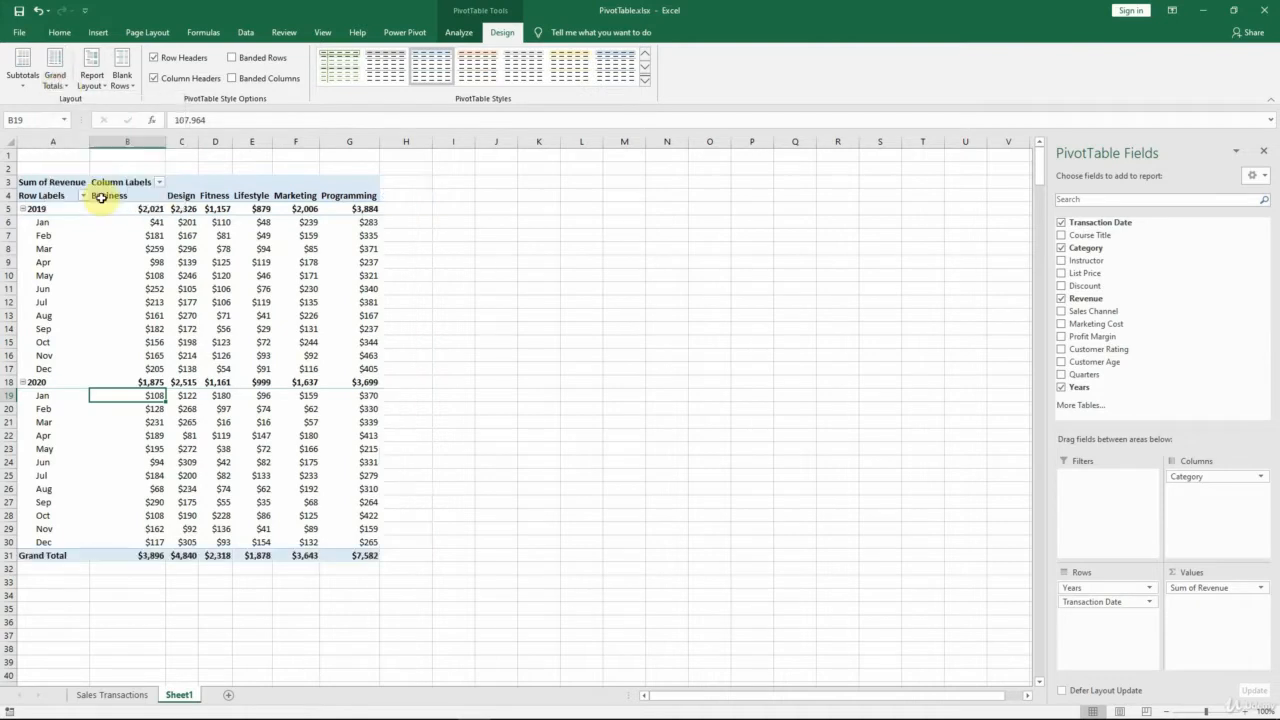
click(100, 194)
Step: Turn the grand totals off for both rows and columns and hide all subtotals in the PivotTable
click(60, 82)
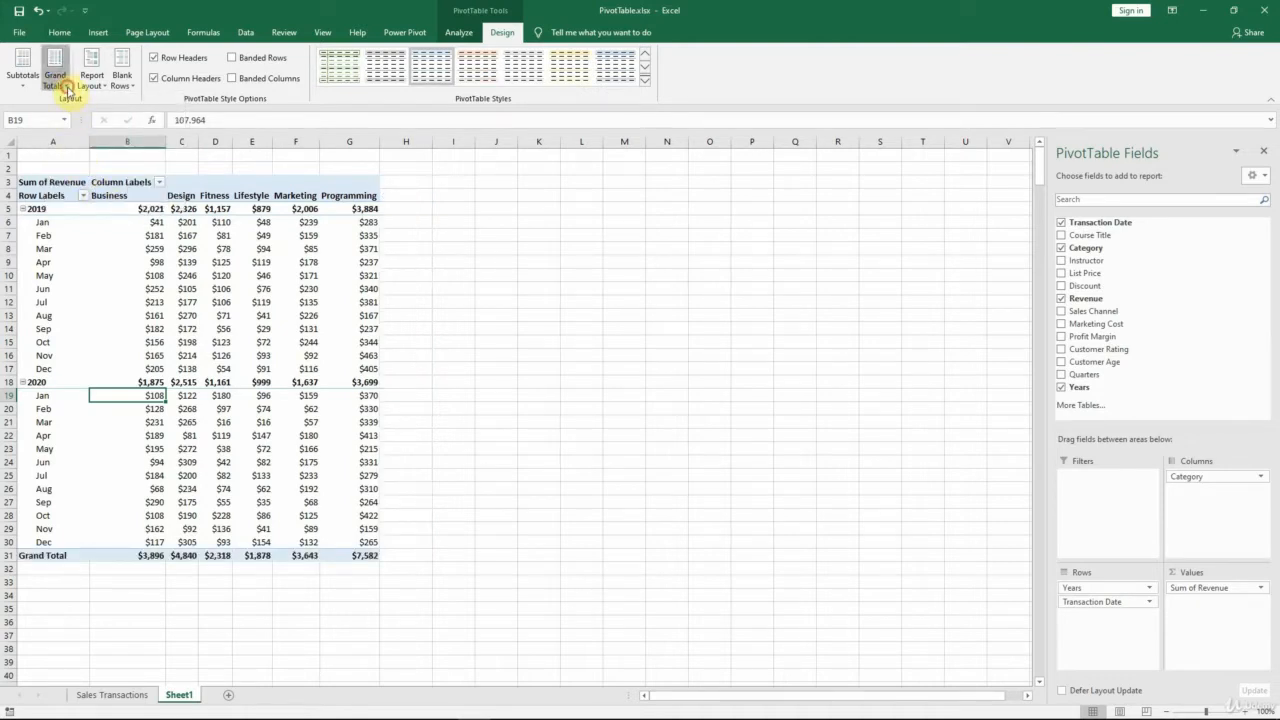
click(91, 106)
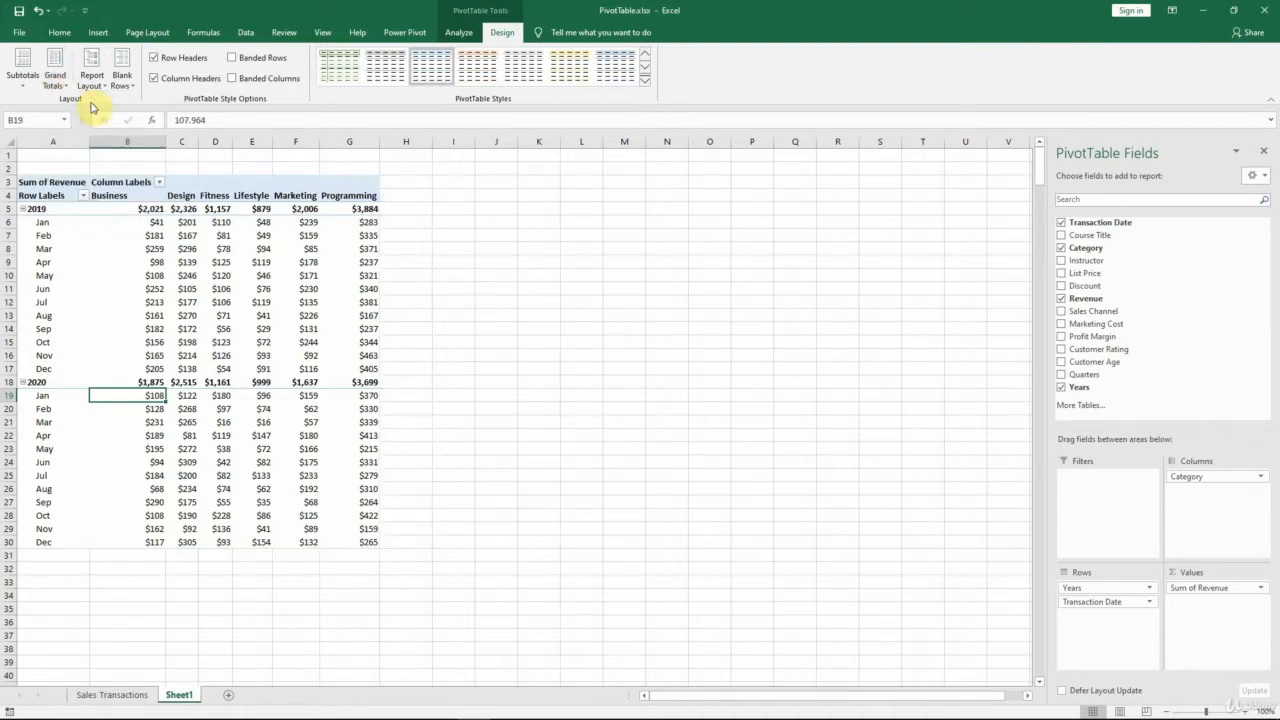
click(33, 88)
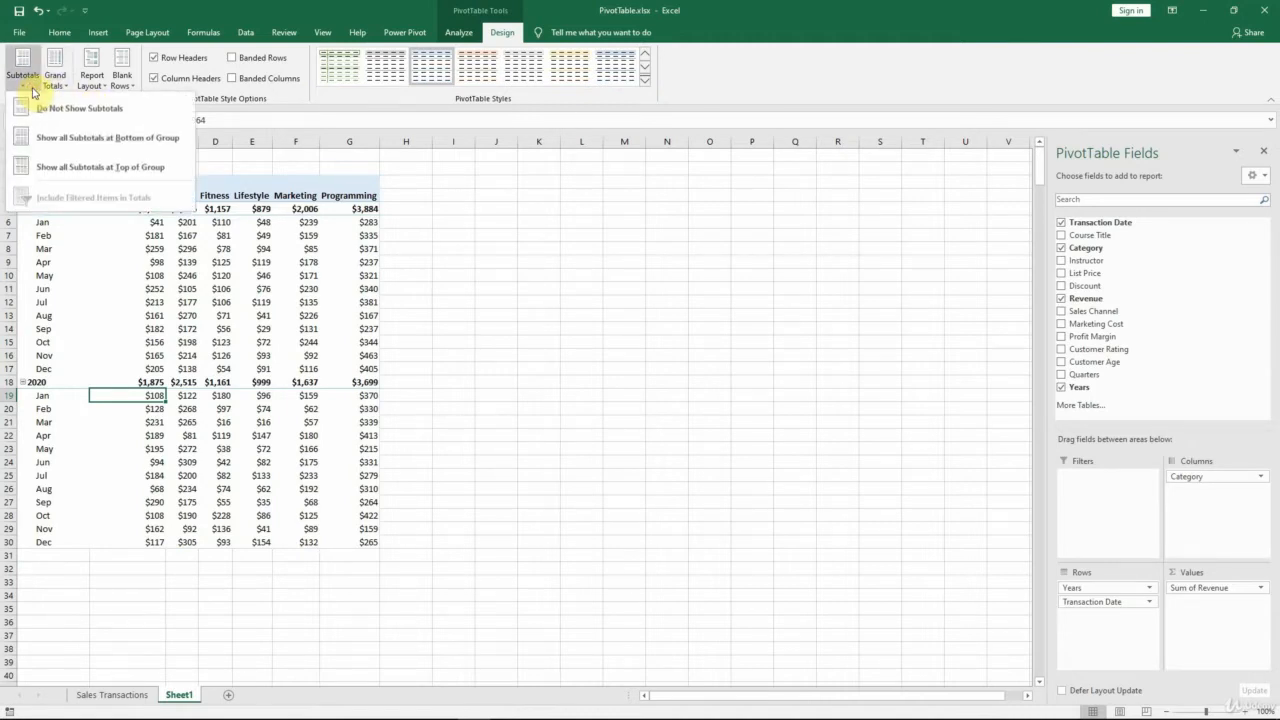
click(48, 109)
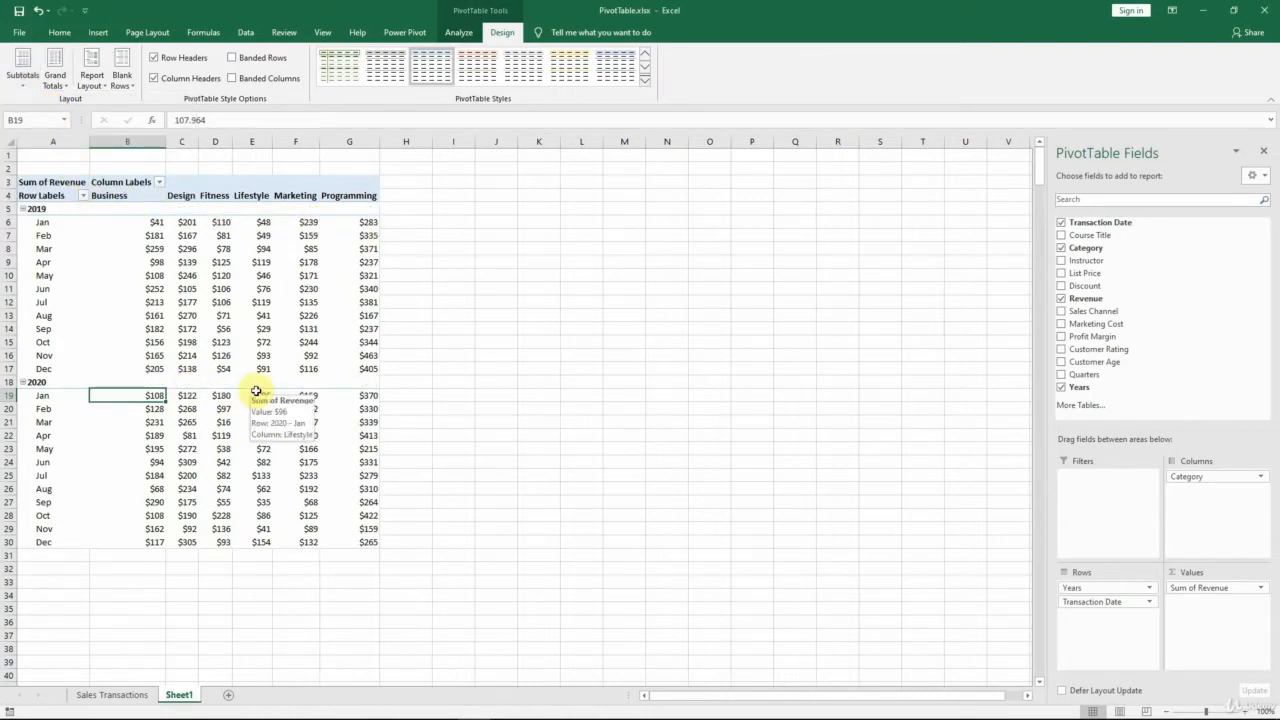
Step: Show all subtotals at the bottom of each year group, and hide them again
click(27, 88)
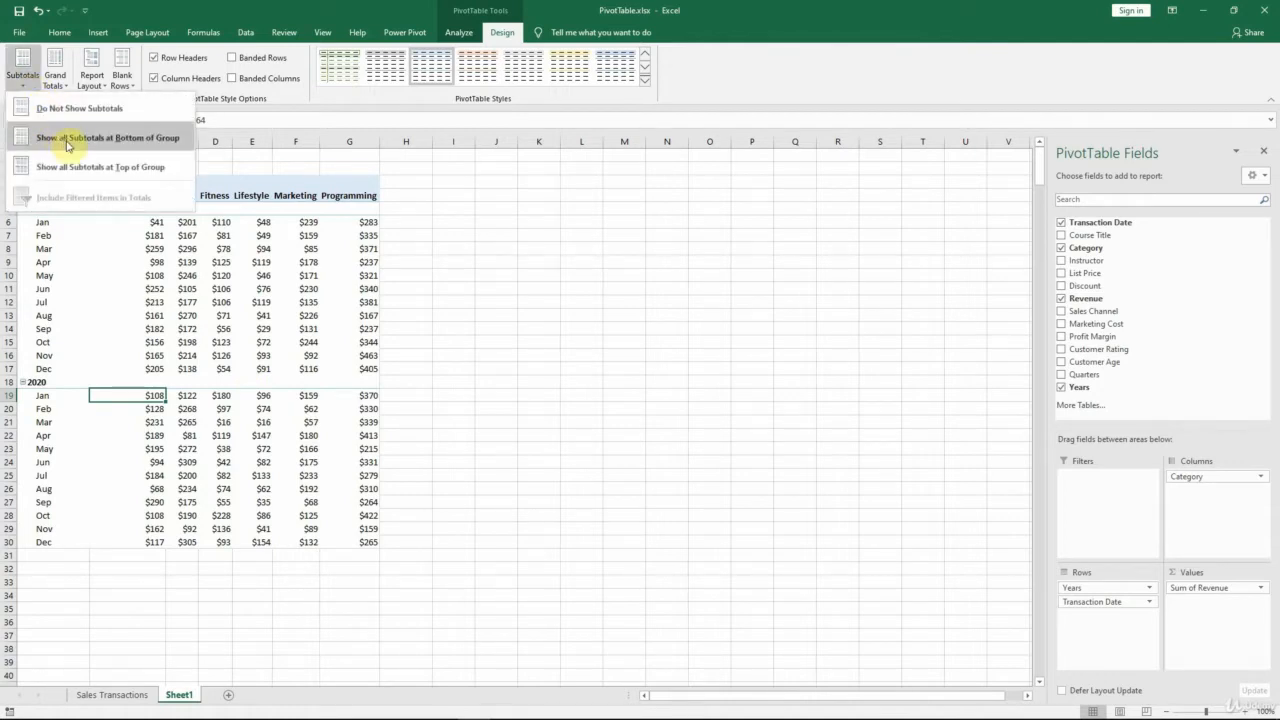
click(67, 140)
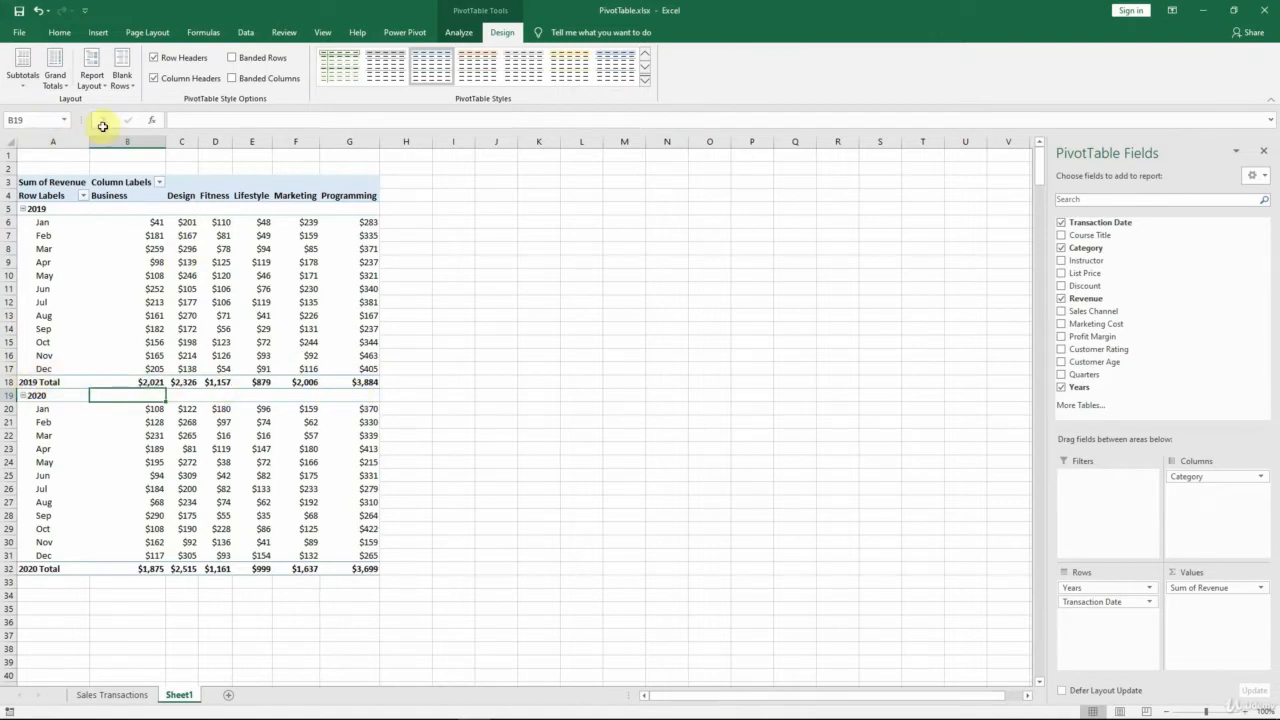
click(22, 68)
click(66, 108)
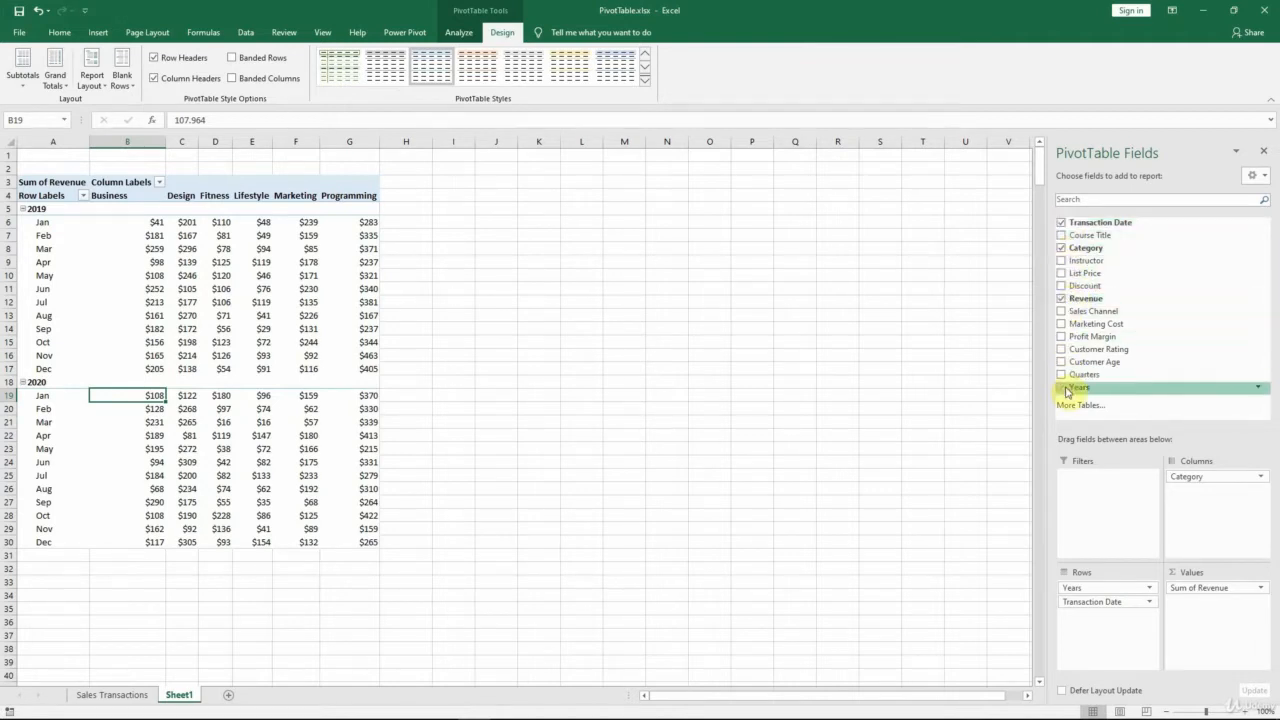
Step: Clear all fields from the PivotTable and undo the clearing
click(457, 33)
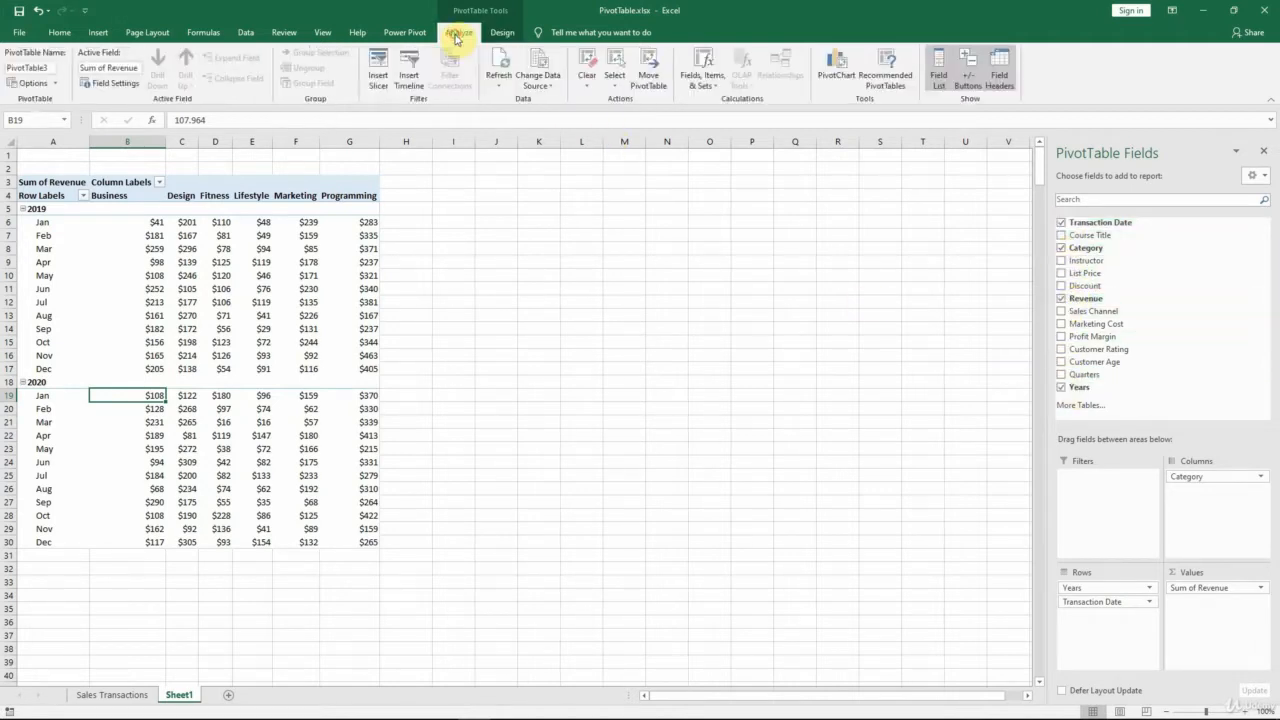
click(593, 84)
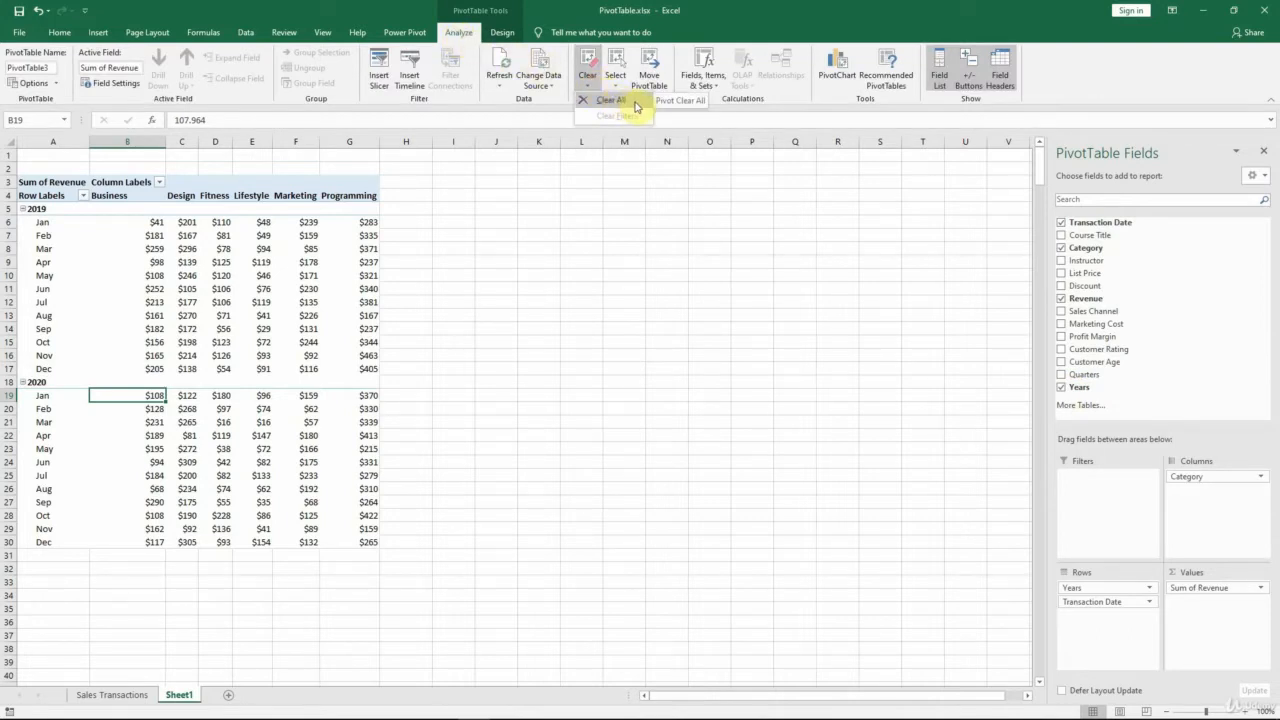
click(634, 104)
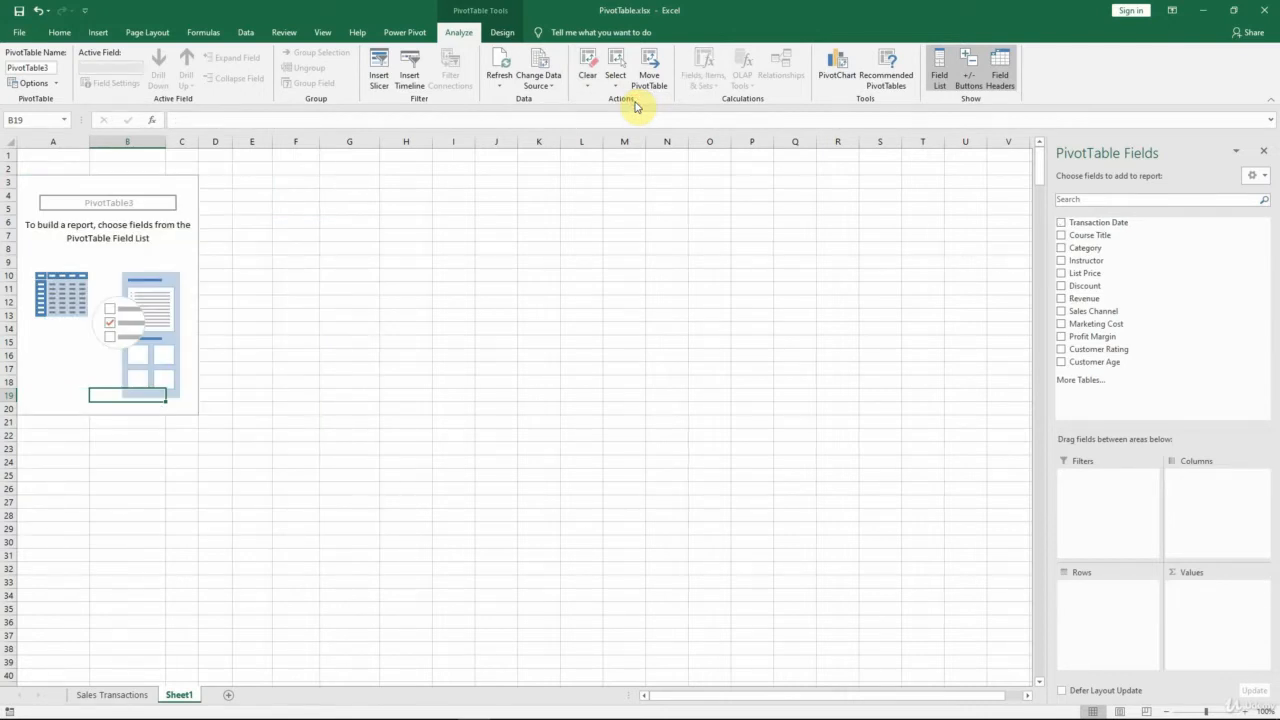
click(43, 18)
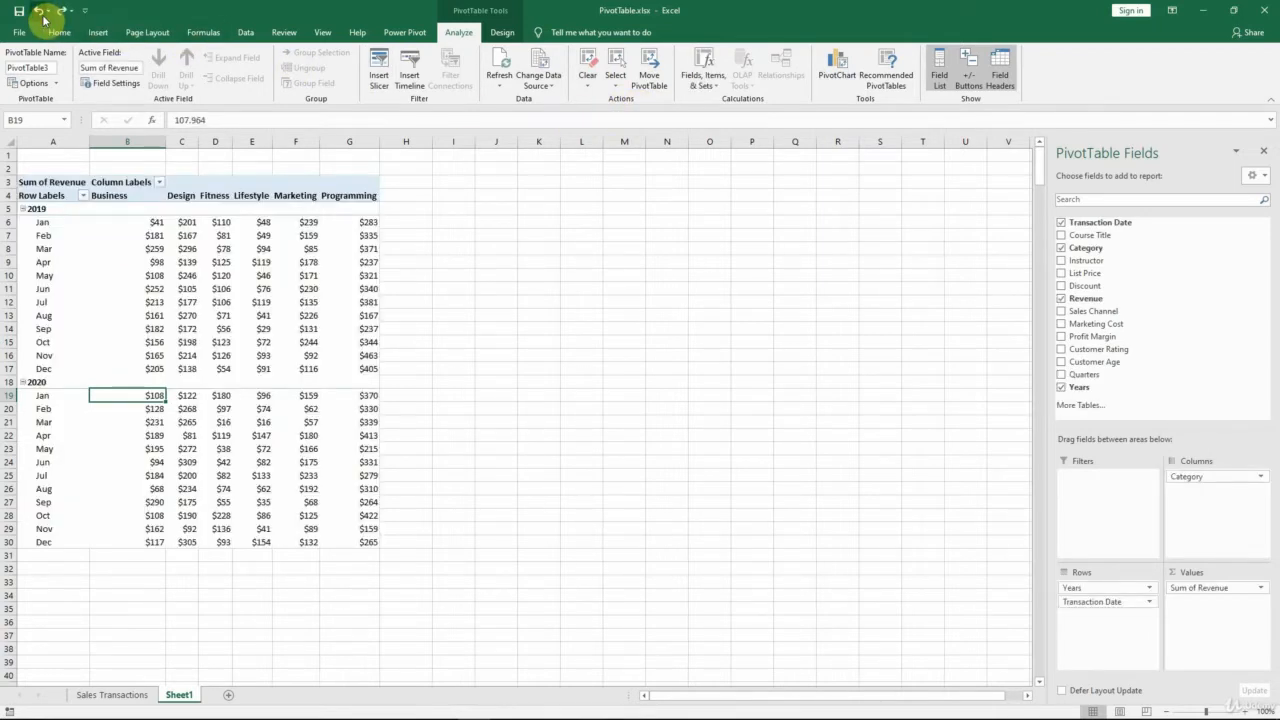
Step: Rename the PivotTable's worksheet as Revenue by Category
double_click(190, 697)
text(Revenue)
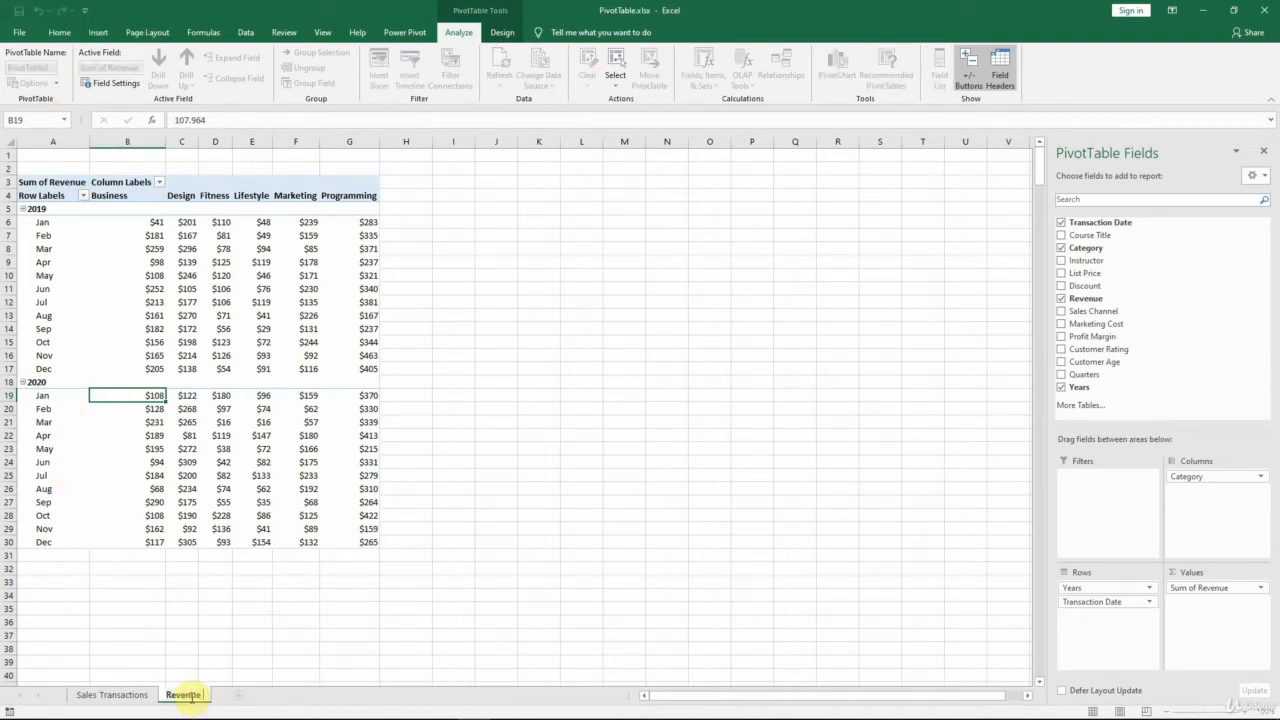
text( by Category)
key(Return)
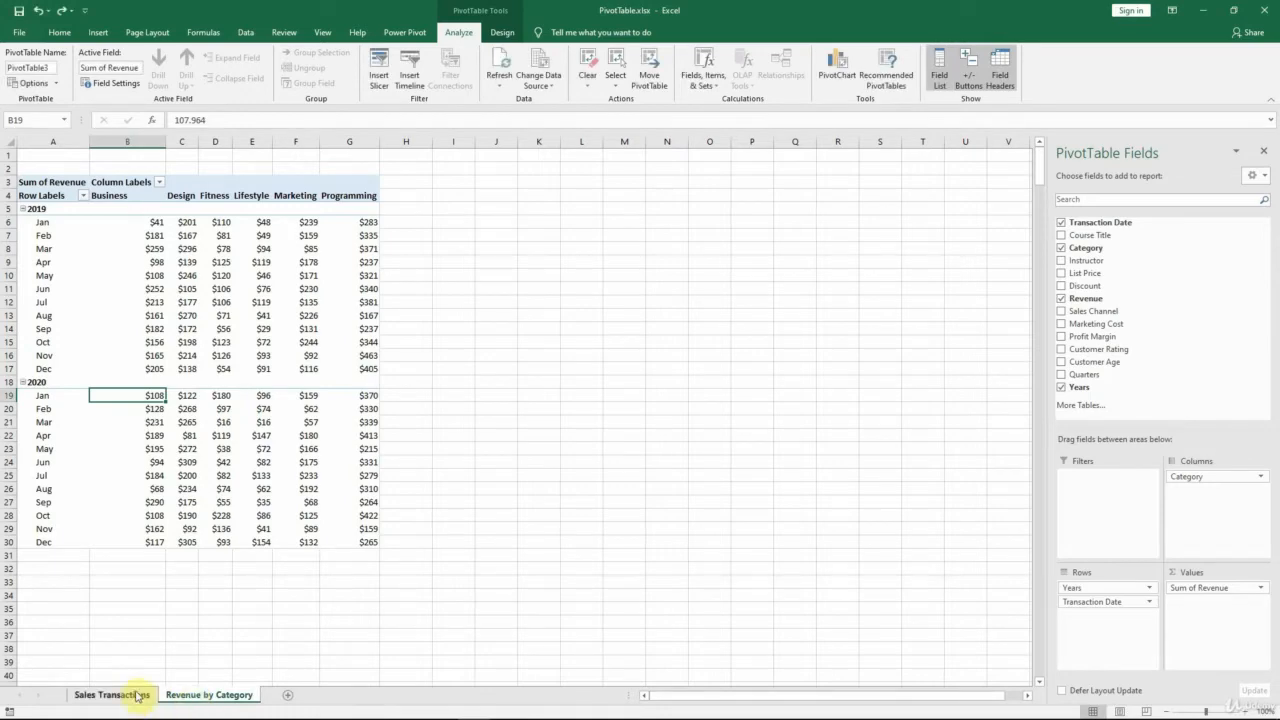
Step: Create another PivotTable from the Sales Transactions data on a new worksheet and move that sheet after Revenue by Category
click(142, 700)
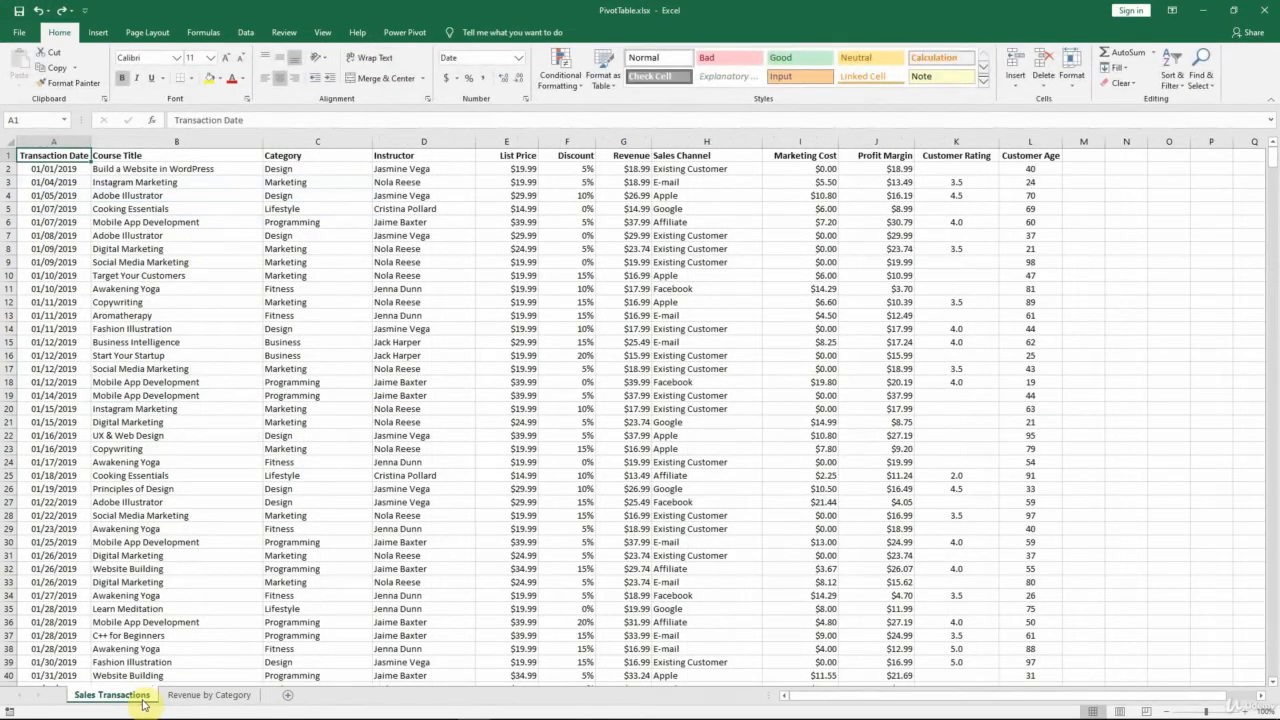
click(100, 32)
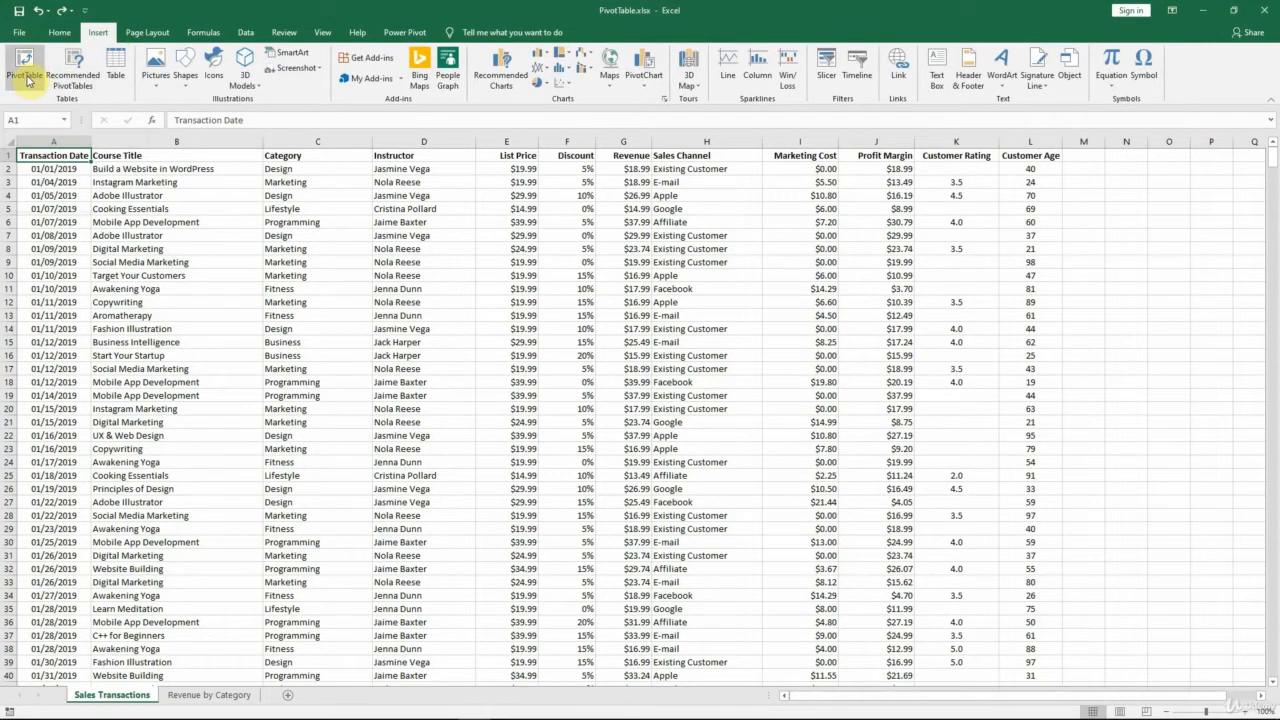
click(27, 80)
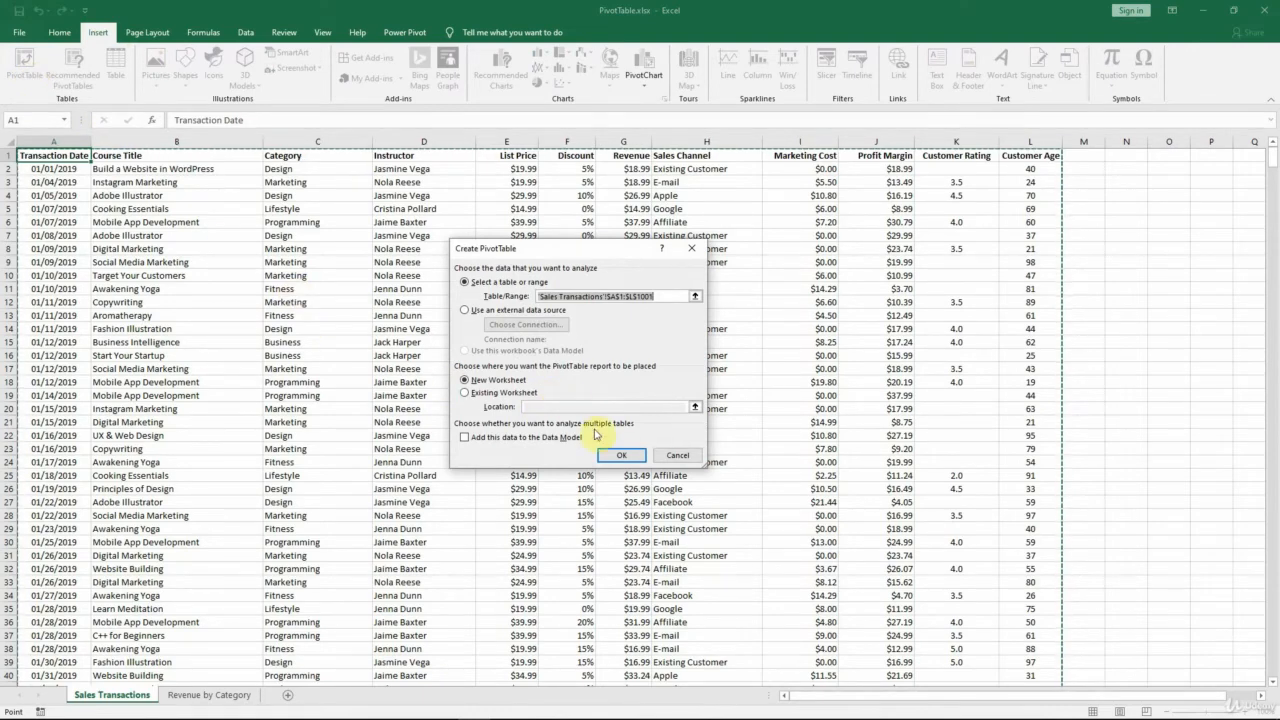
click(638, 455)
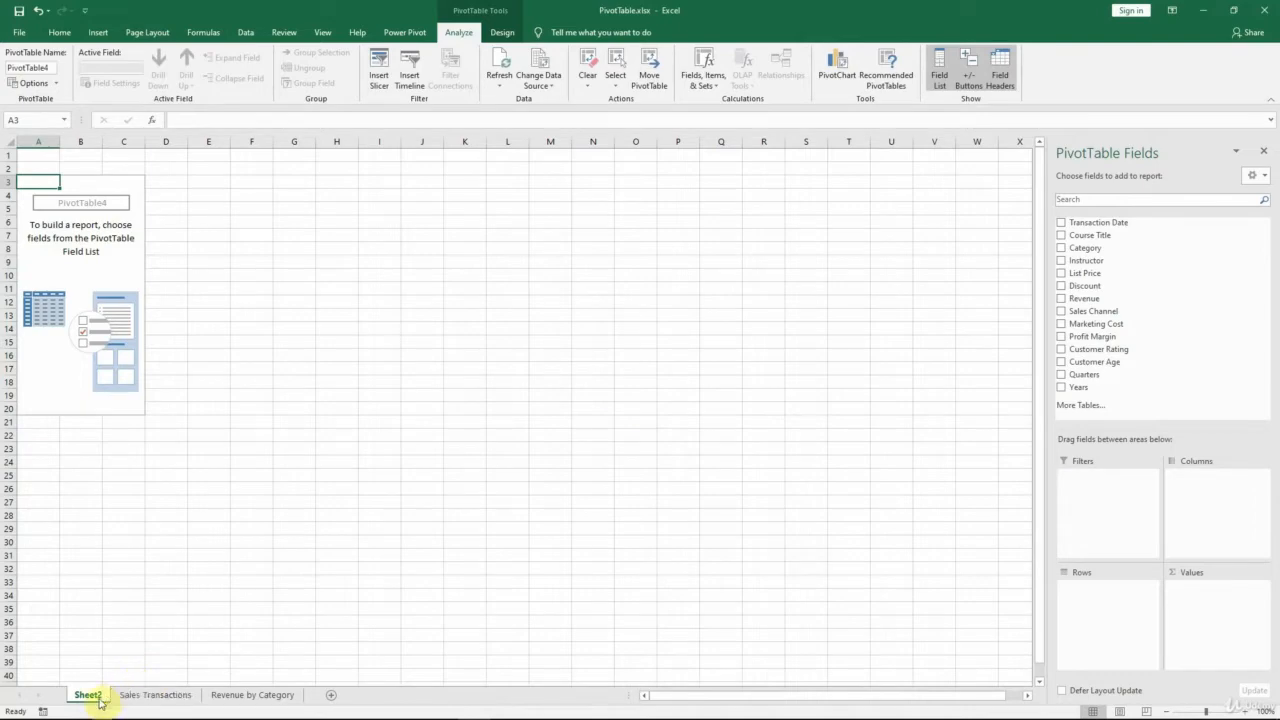
drag(171, 702, 311, 697)
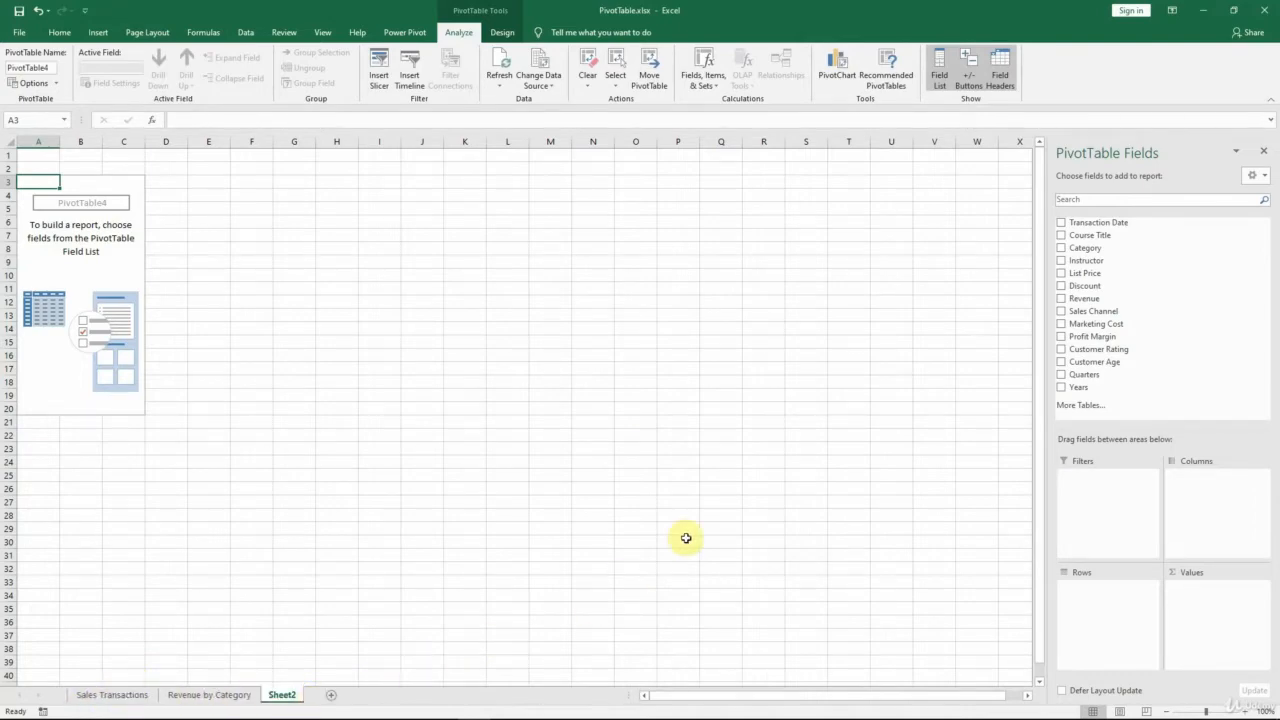
Step: Summarize Profit Margin by Instructor in the new PivotTable and format the values as Currency with 0 decimal places
click(1064, 338)
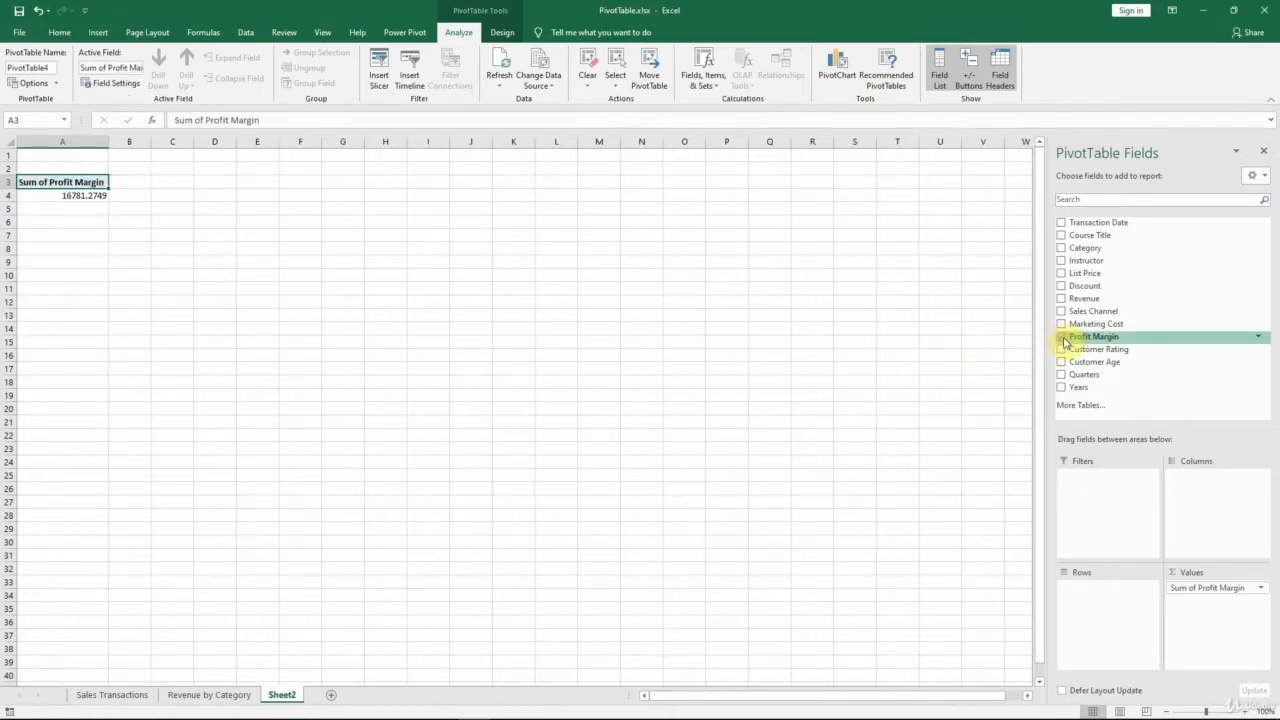
click(1062, 261)
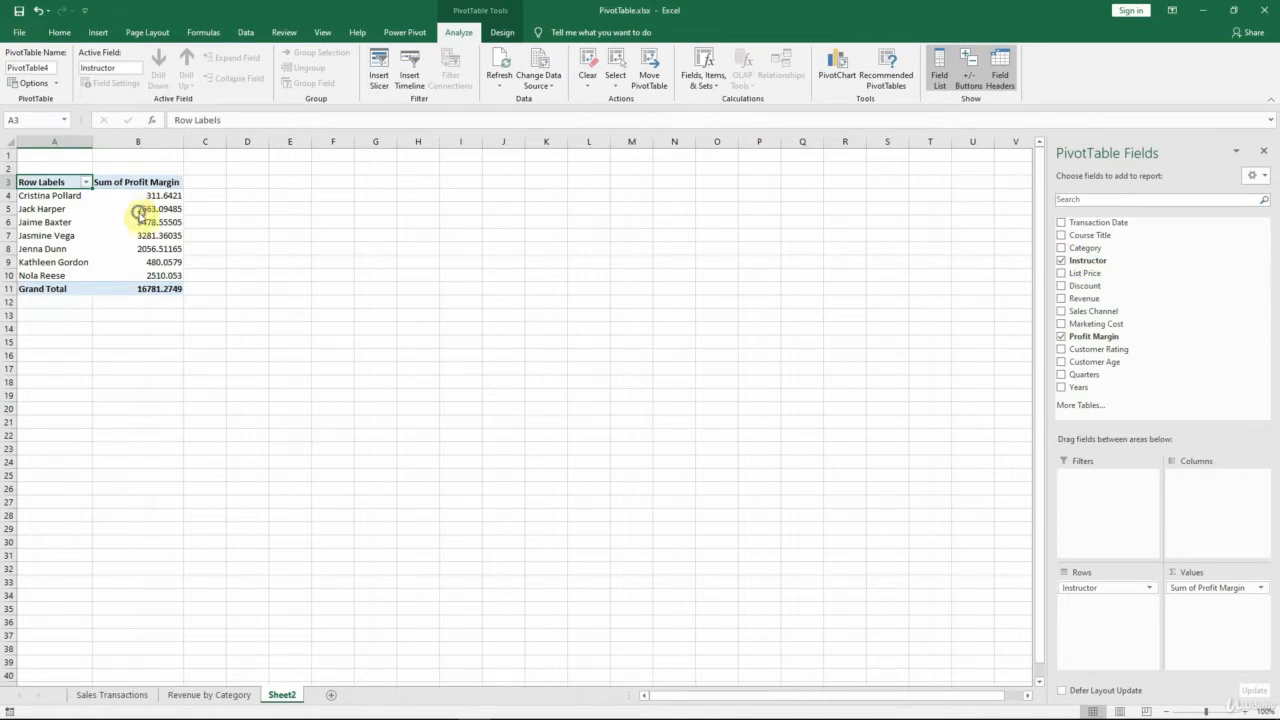
right_click(140, 212)
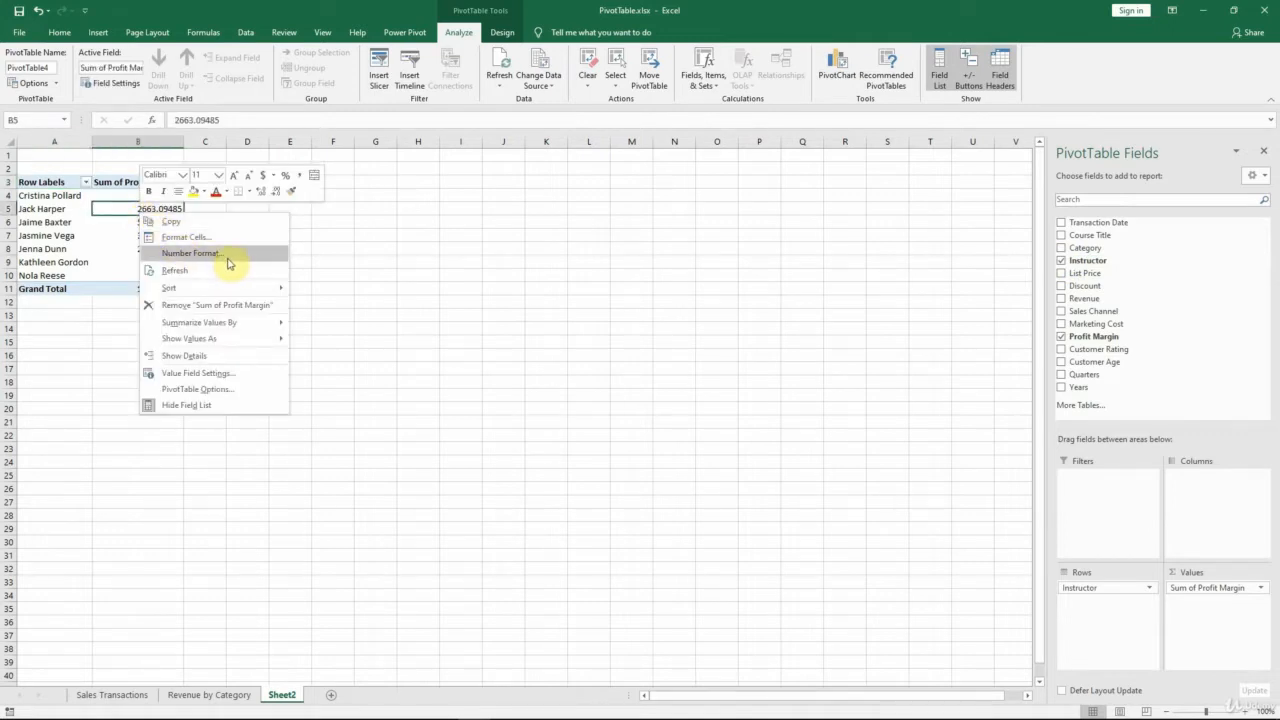
click(228, 258)
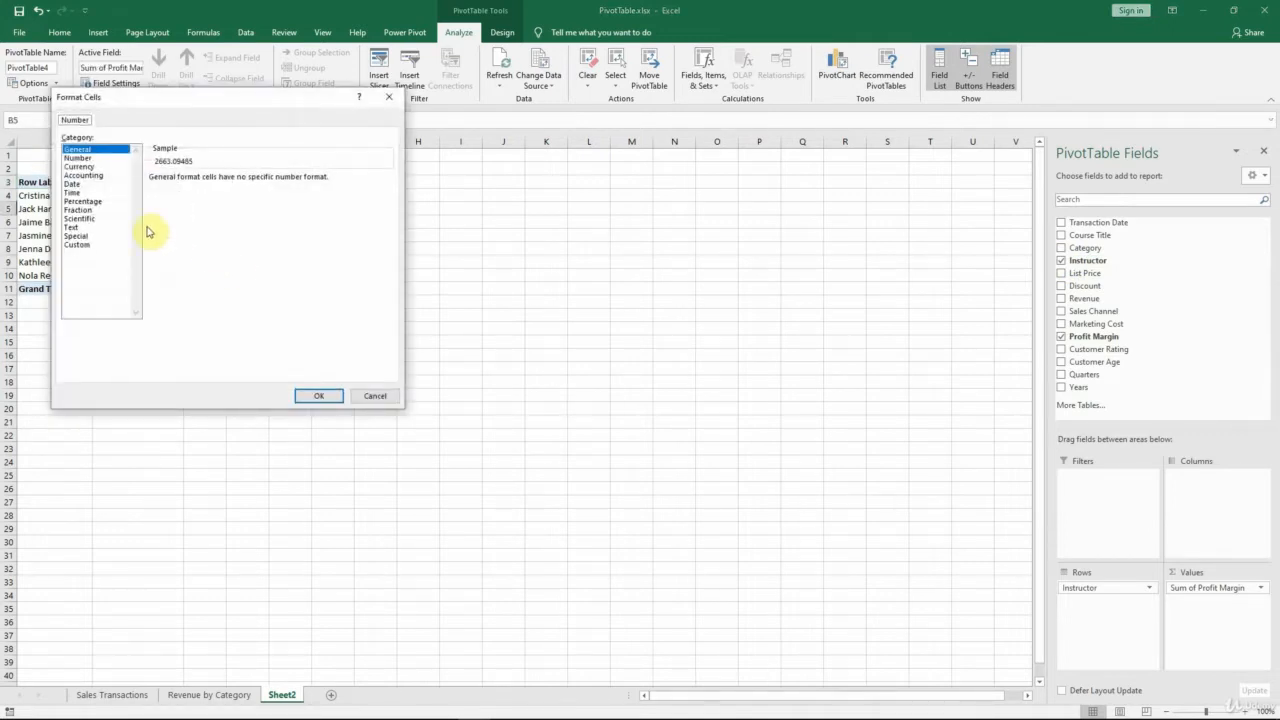
click(79, 167)
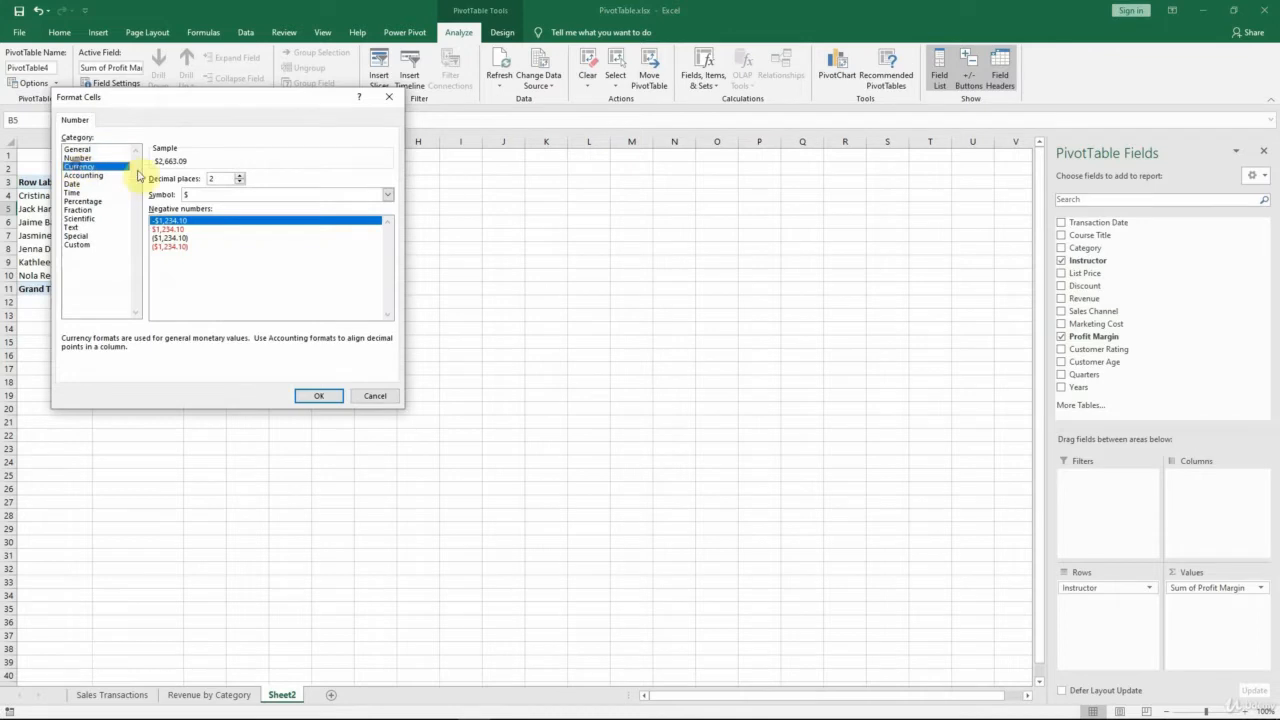
click(240, 183)
click(240, 184)
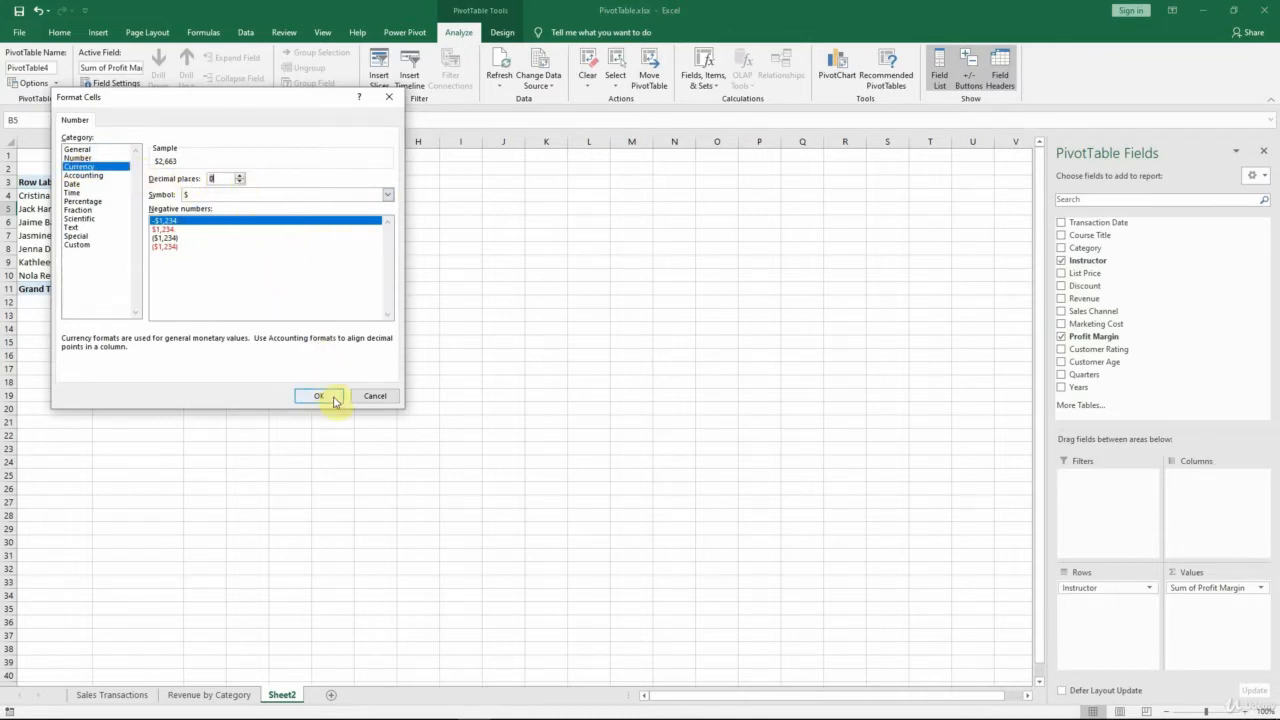
click(333, 397)
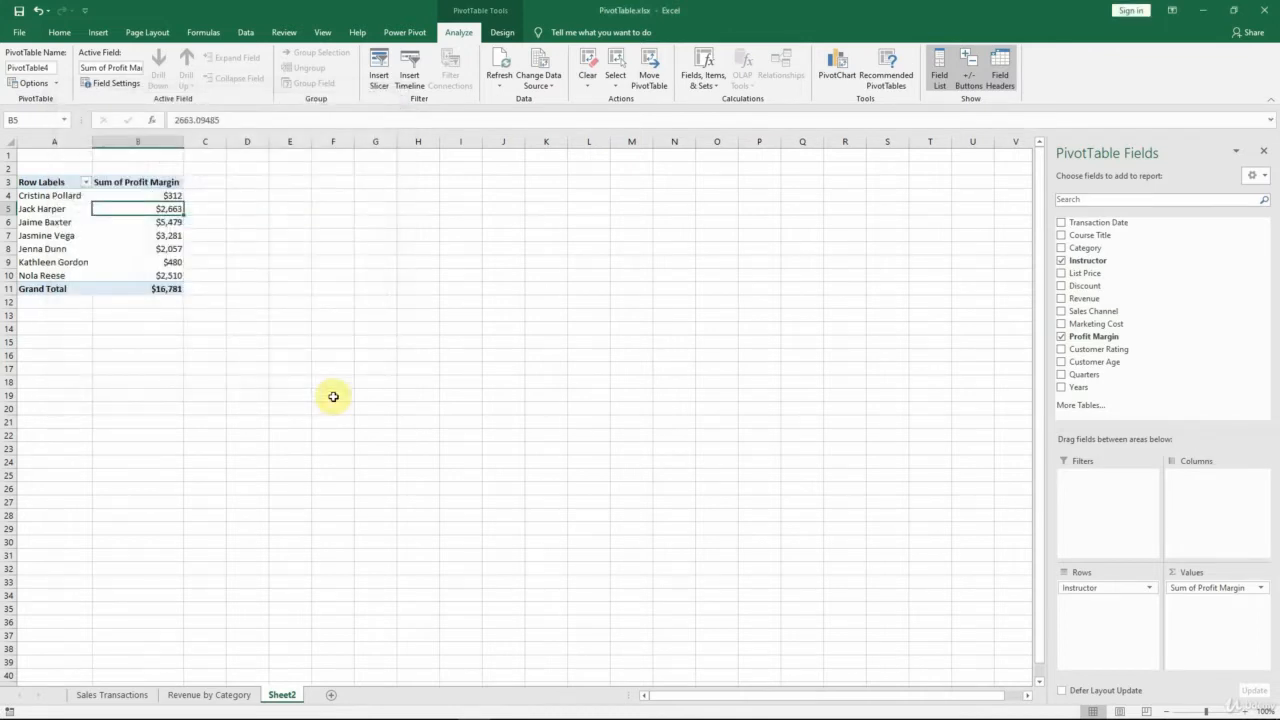
Step: Sort the instructors by Sum of Profit Margin from largest to smallest
right_click(162, 224)
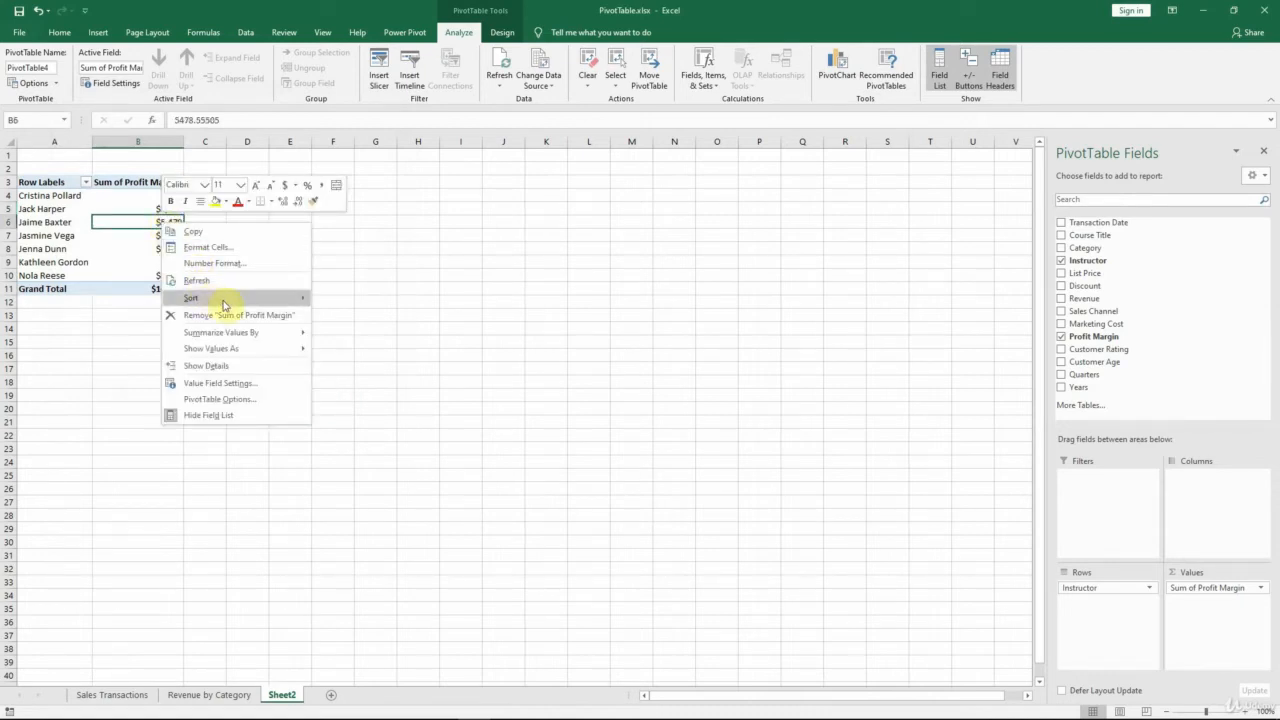
mouse_move(224, 305)
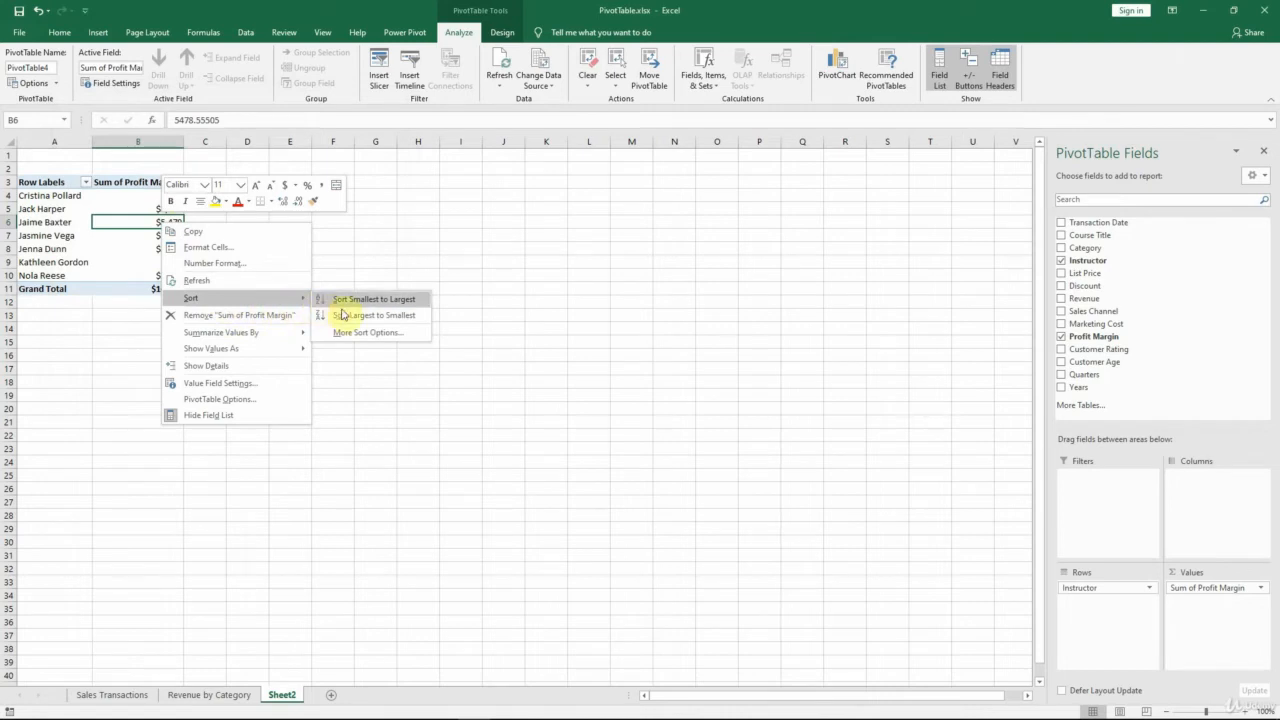
click(420, 322)
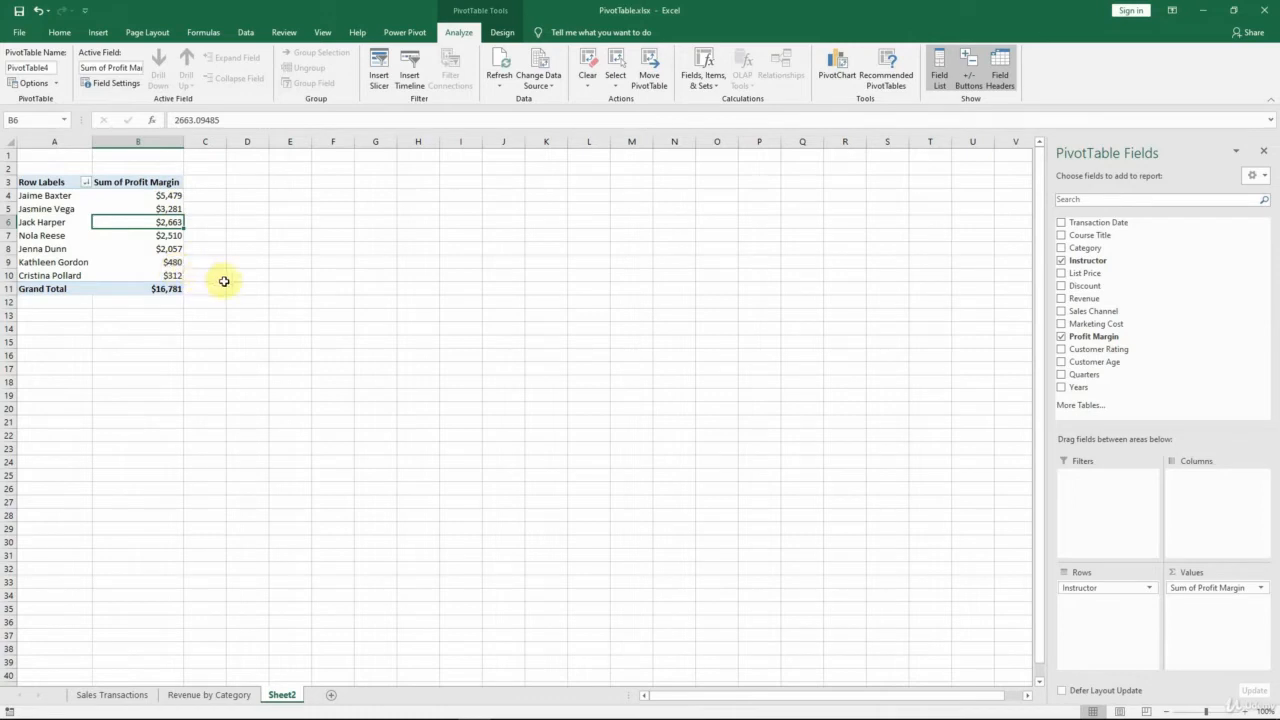
Step: Filter the instructor row labels to those that begin with "Ja"
click(87, 183)
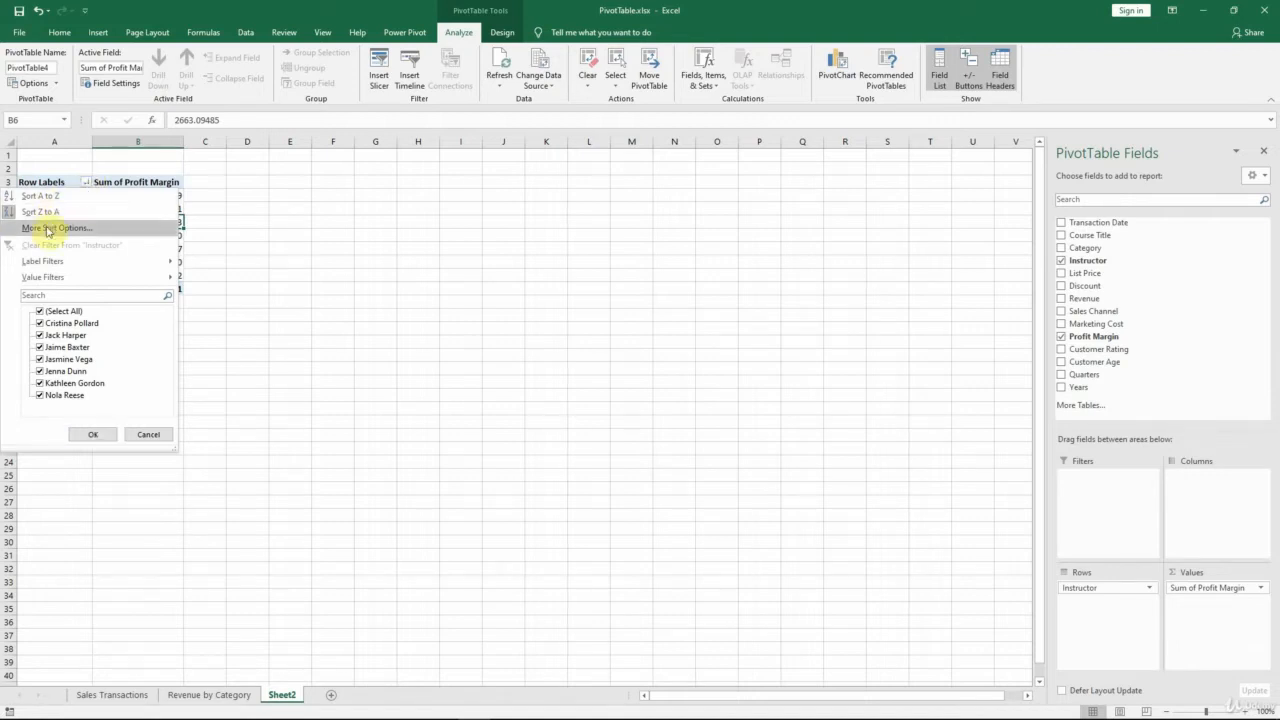
mouse_move(40, 261)
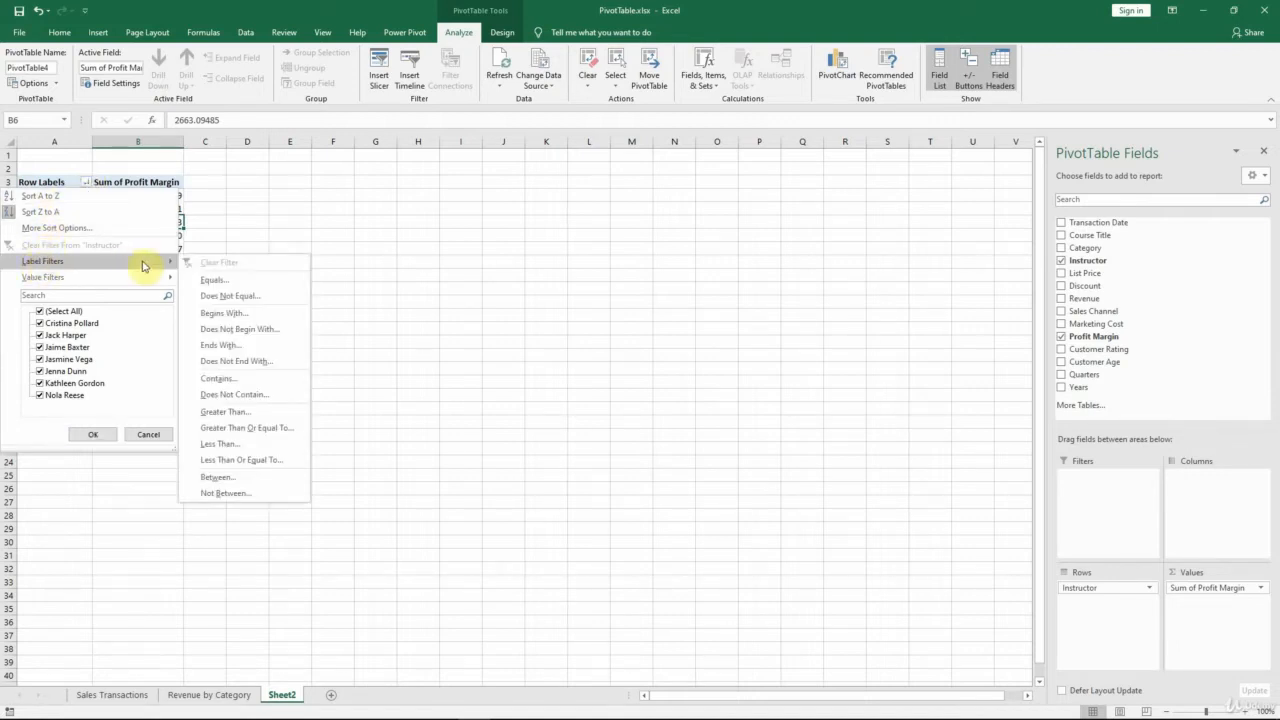
click(243, 316)
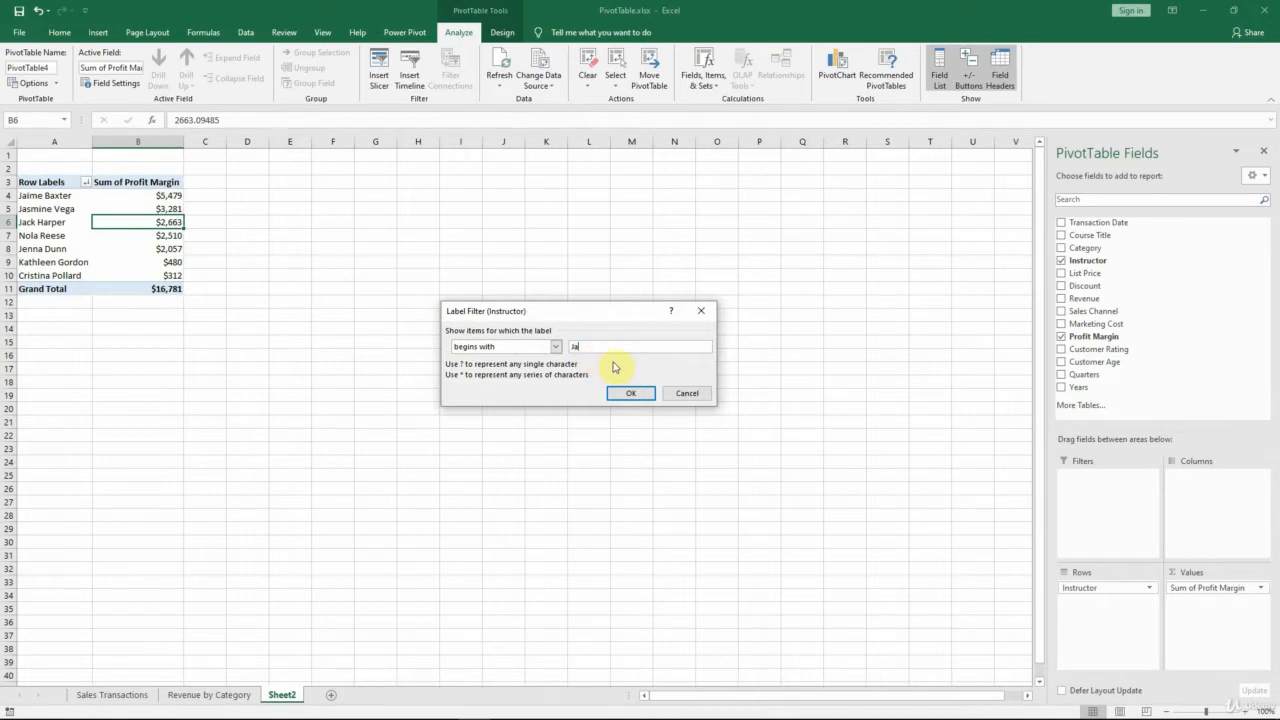
click(631, 393)
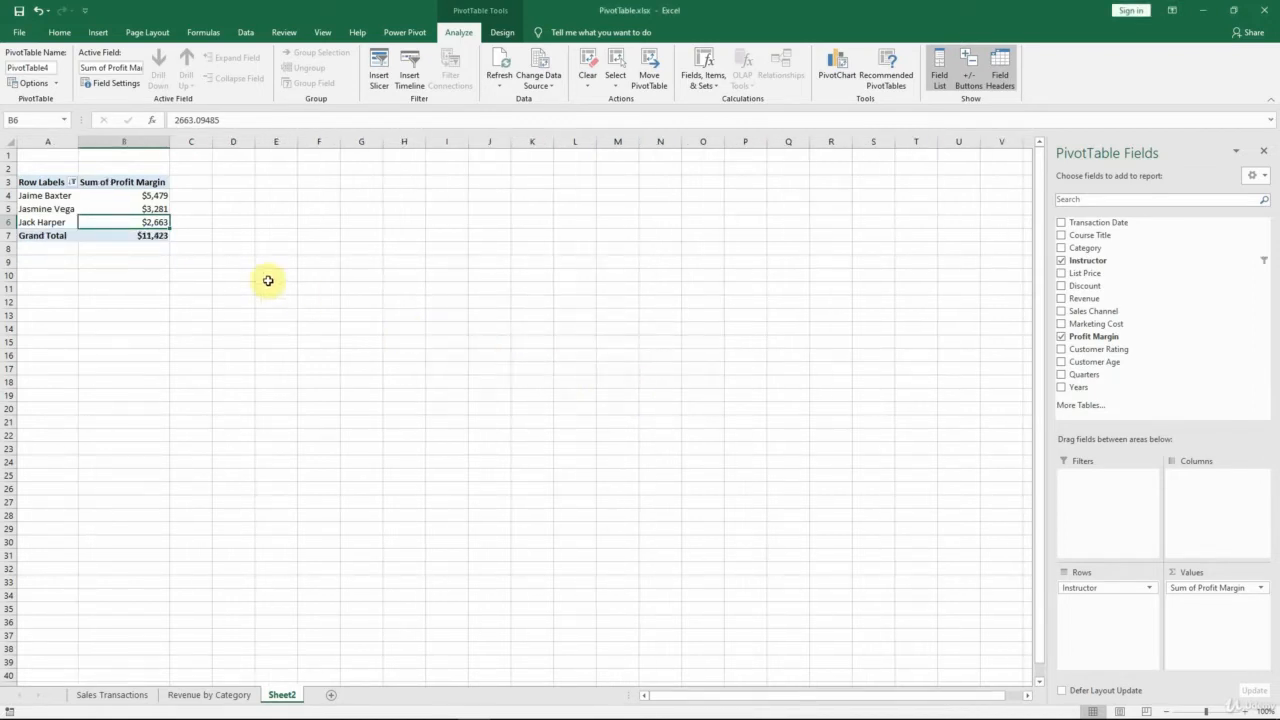
Step: Clear the label filter from the Instructor row labels so all instructors are included
click(69, 209)
click(73, 182)
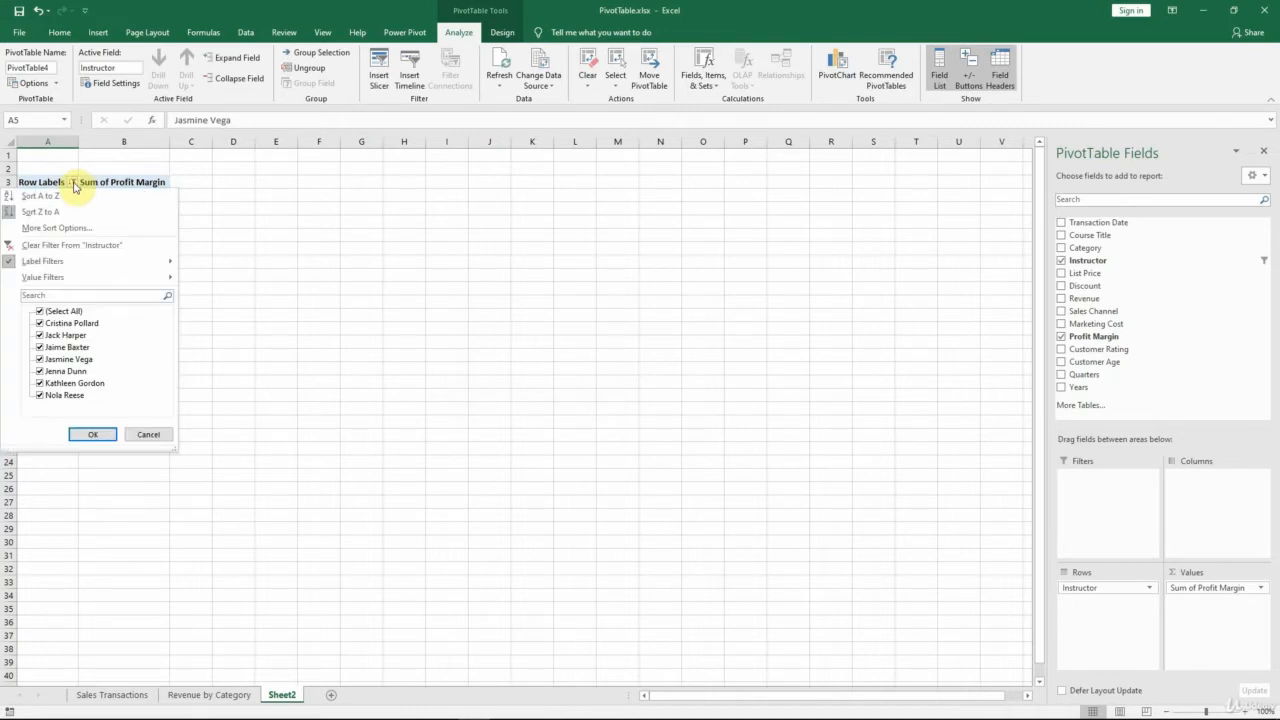
click(68, 248)
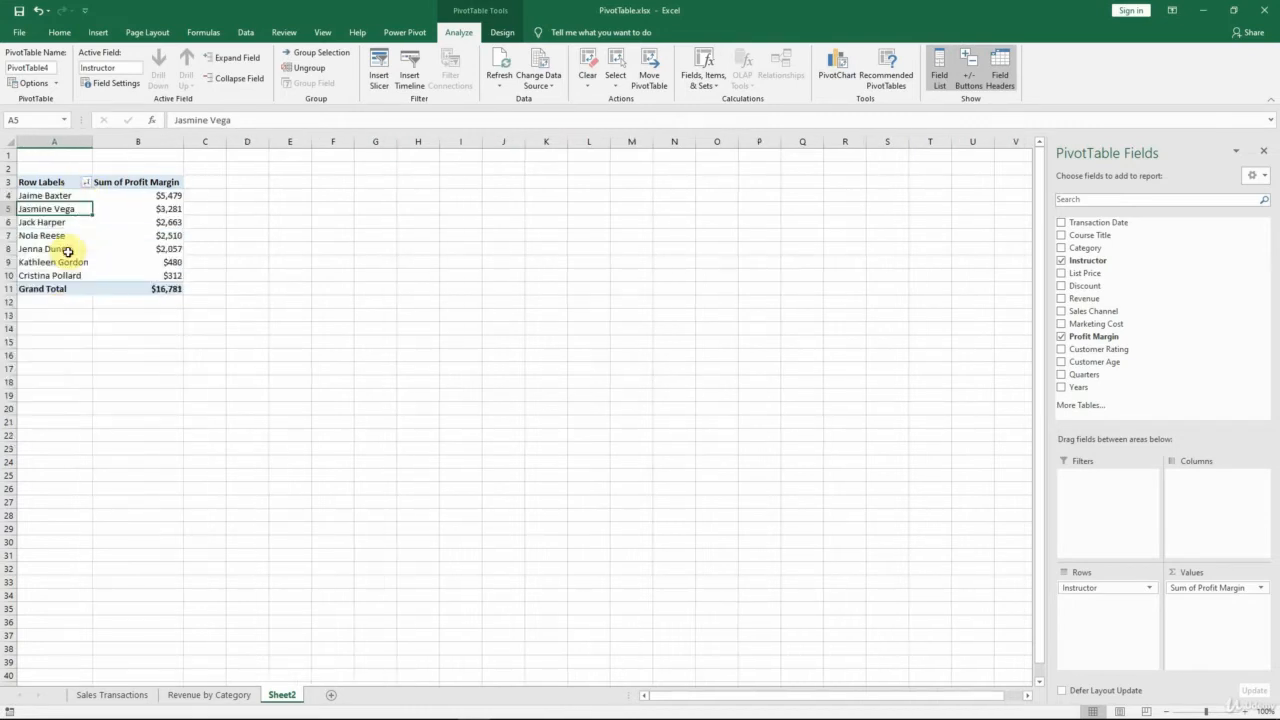
Step: Try a value filter keeping instructors whose Sum of Profit Margin is greater than or equal to a threshold, and clear that filter
click(87, 185)
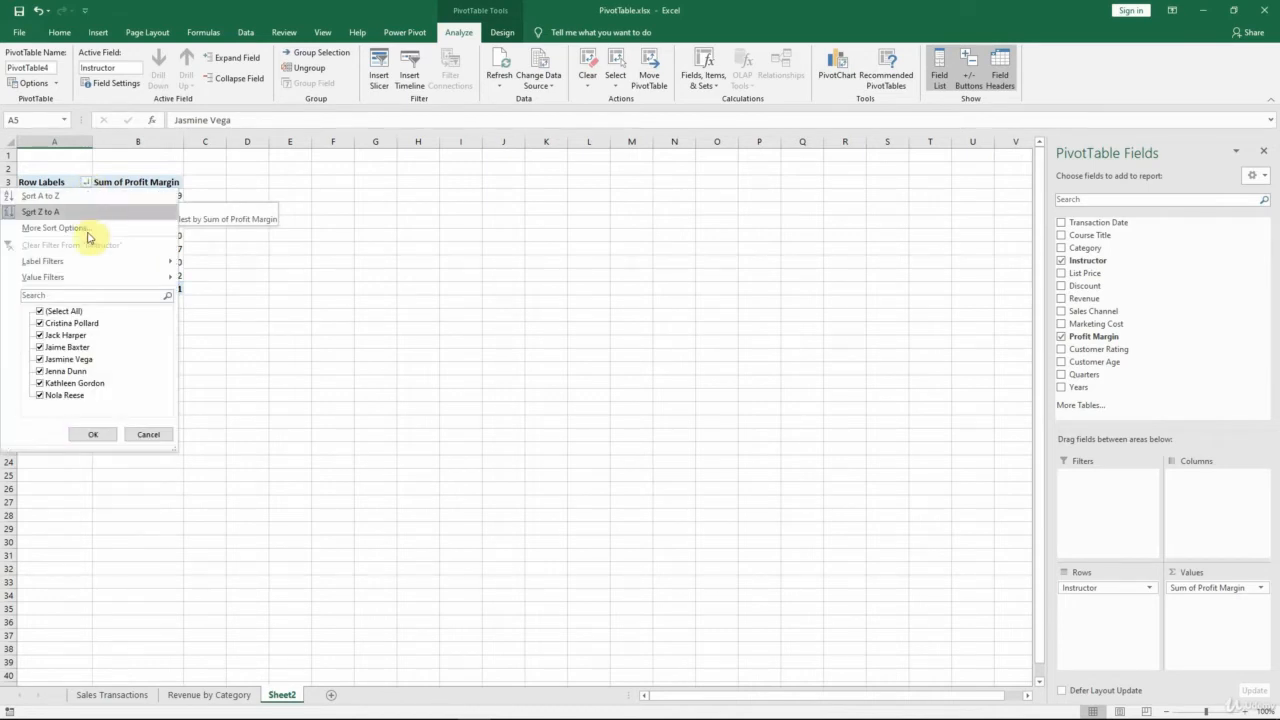
mouse_move(109, 277)
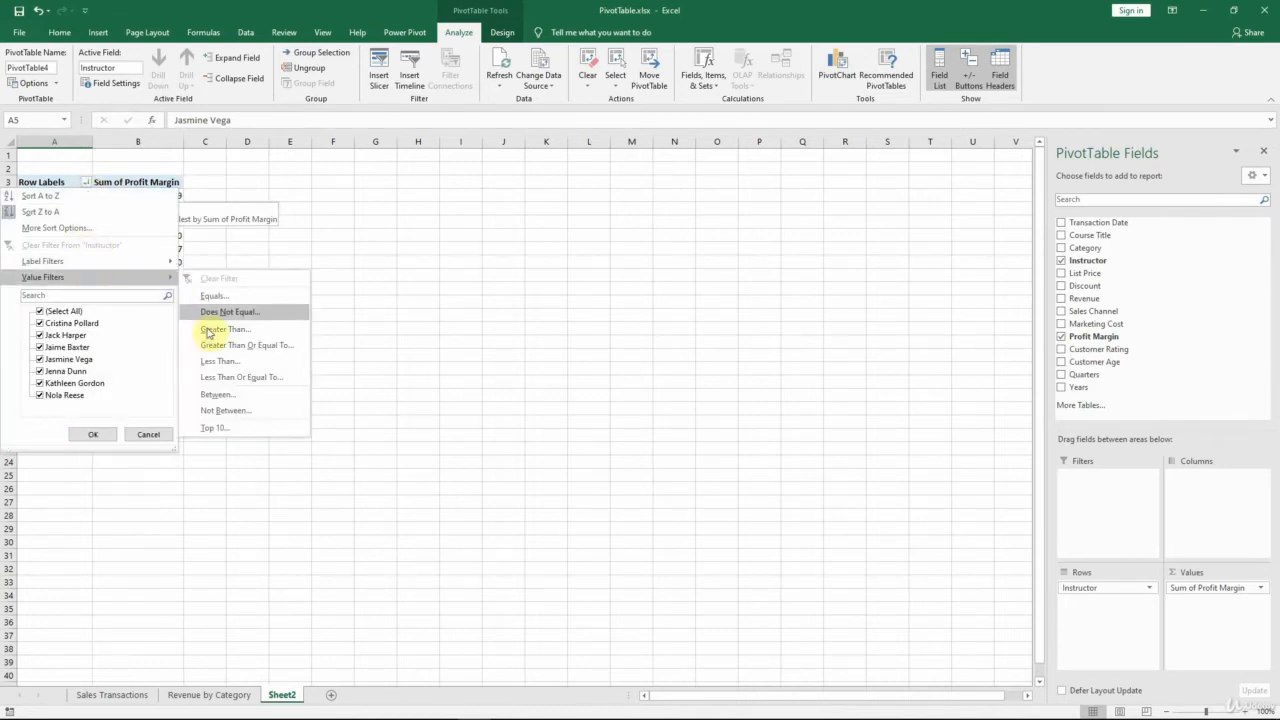
click(292, 350)
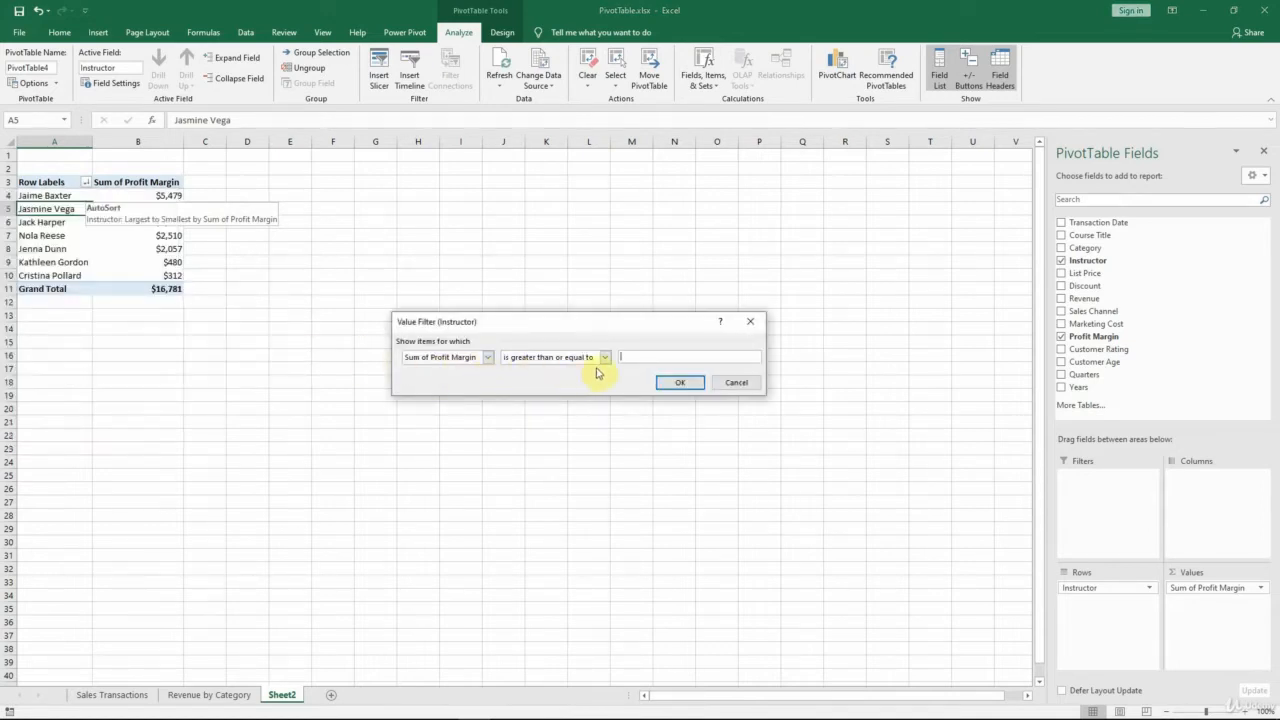
click(680, 383)
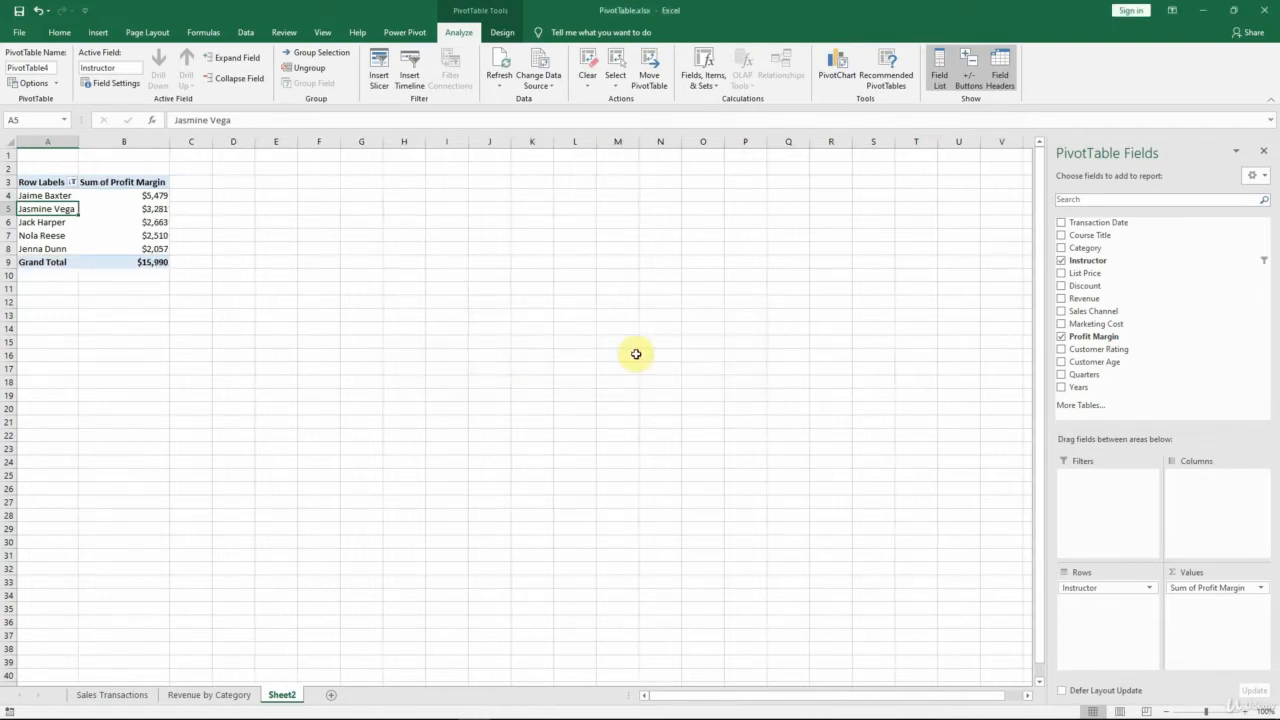
click(72, 183)
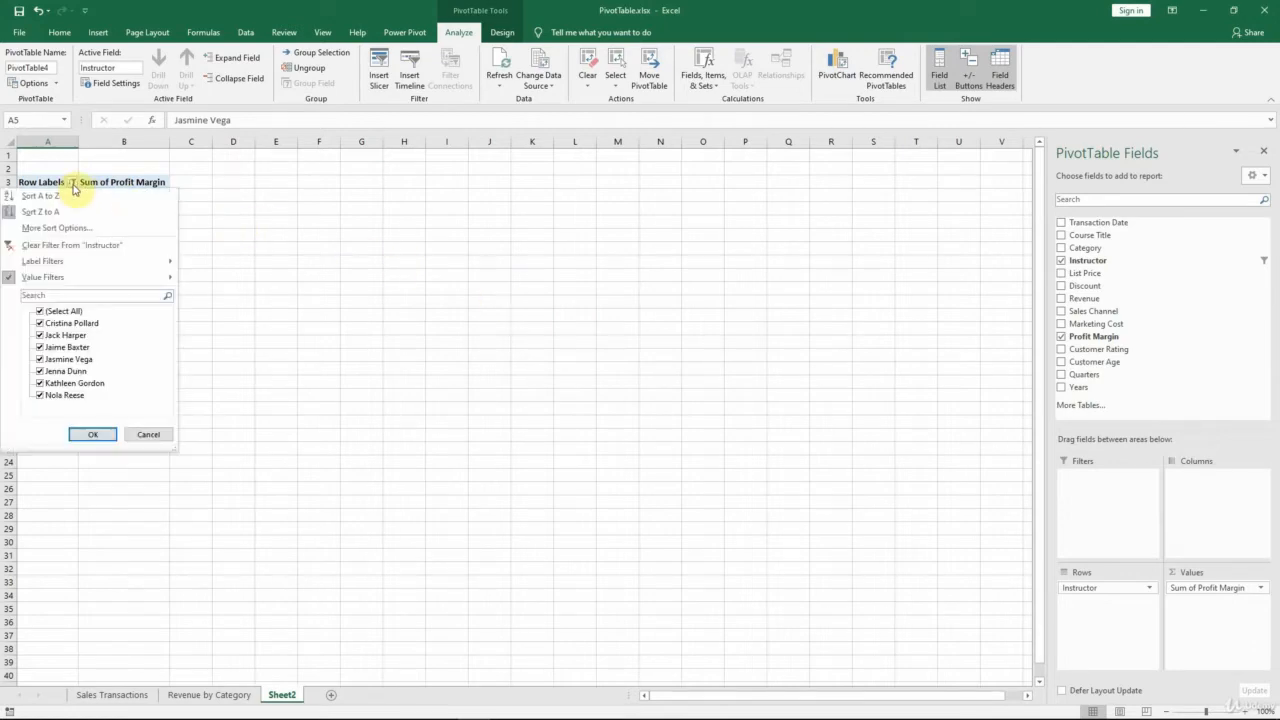
click(123, 250)
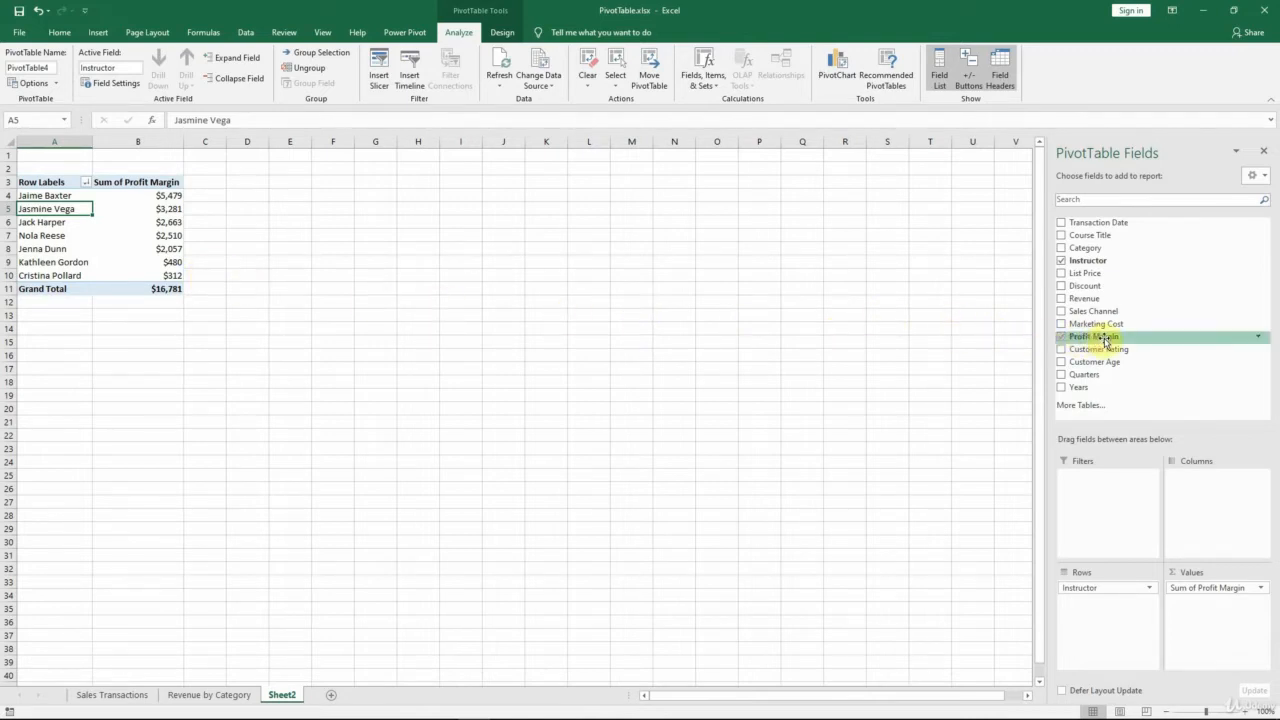
Step: Add Profit Margin a second time as a value field and show that column as % of Grand Total
drag(1119, 343, 1207, 617)
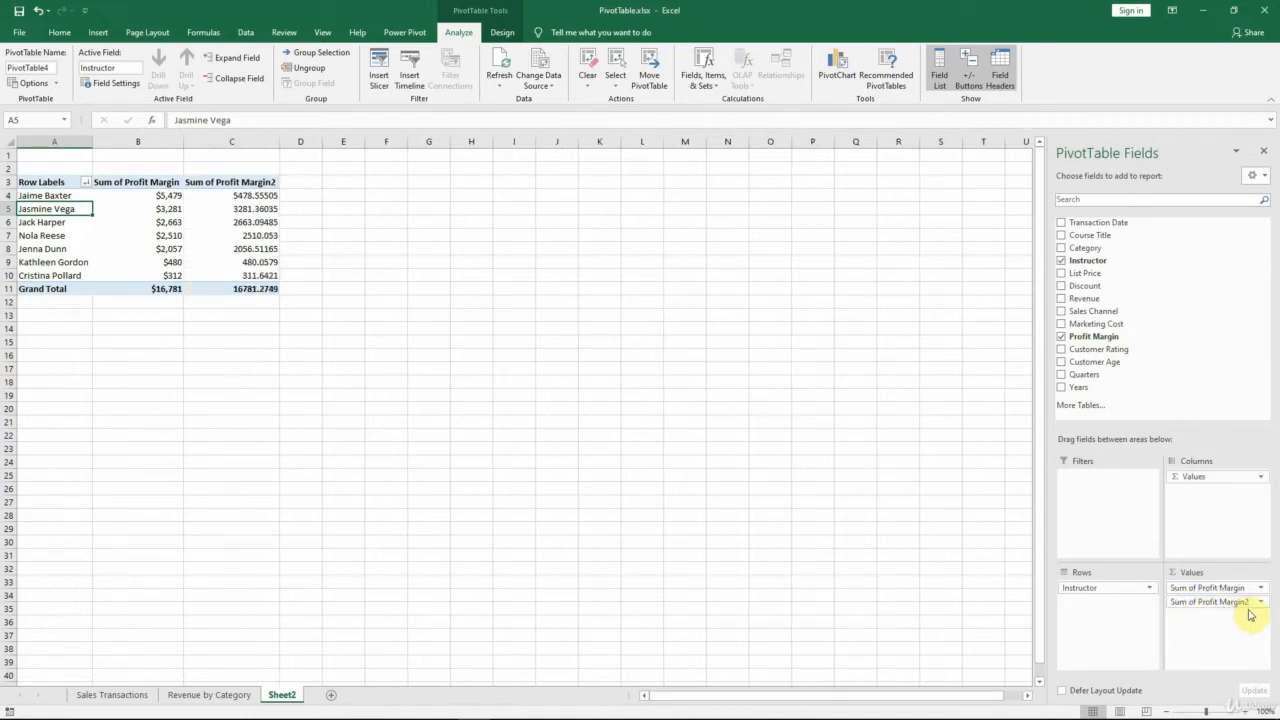
click(239, 197)
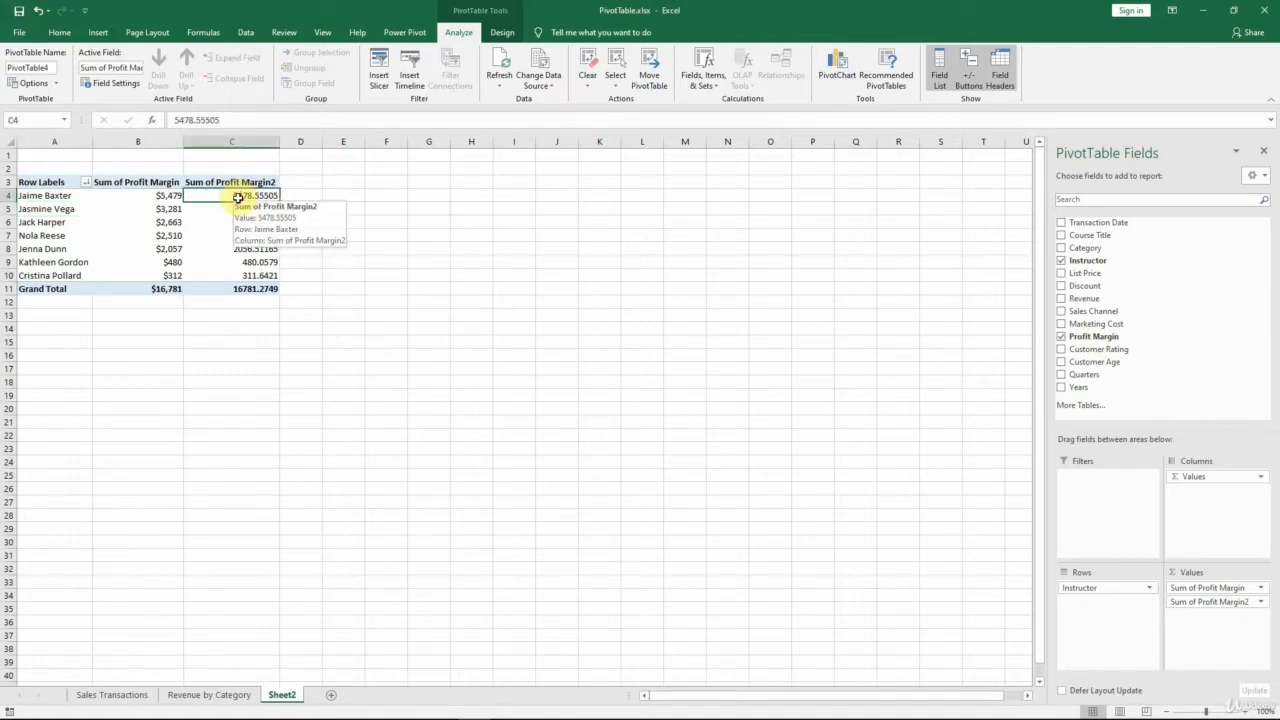
right_click(239, 199)
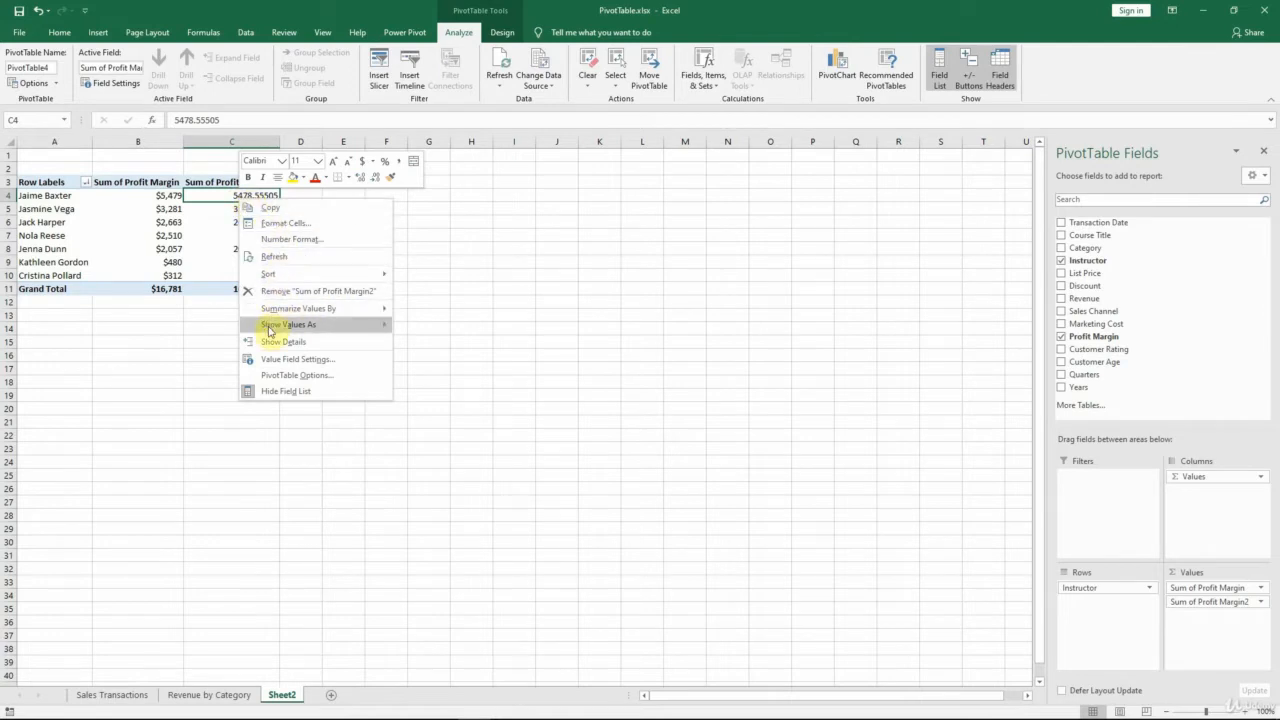
mouse_move(285, 332)
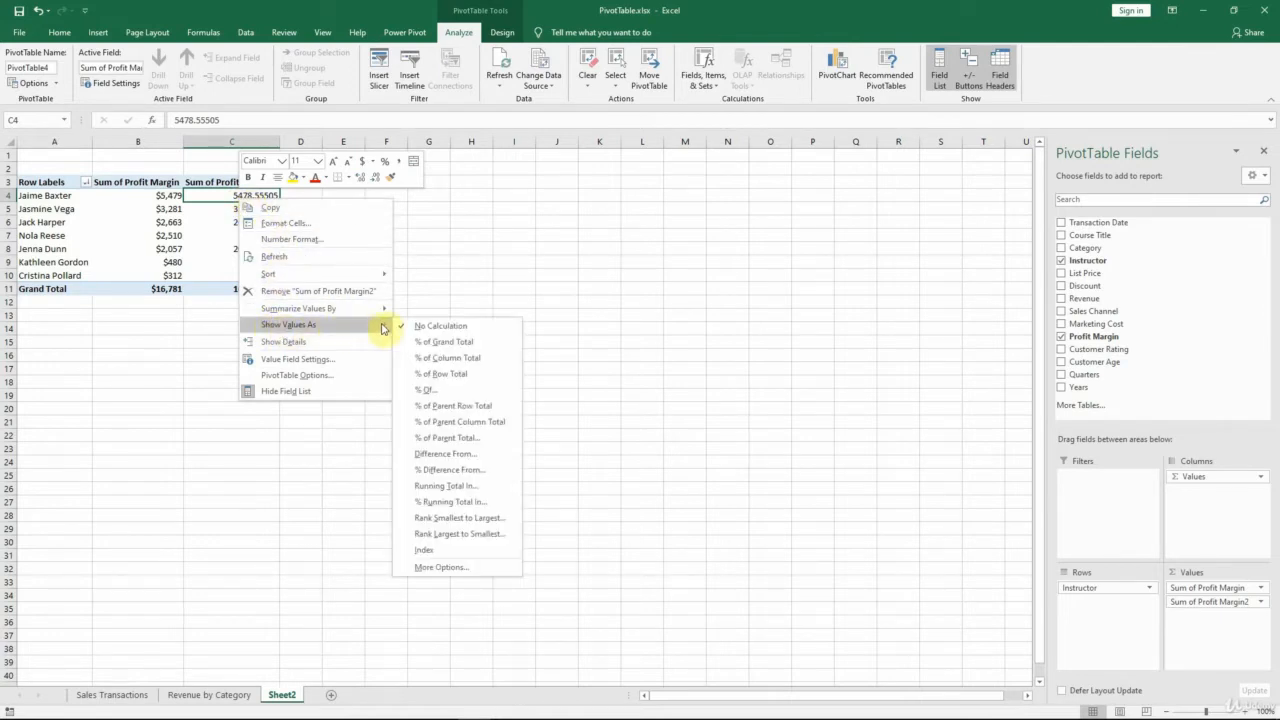
click(488, 345)
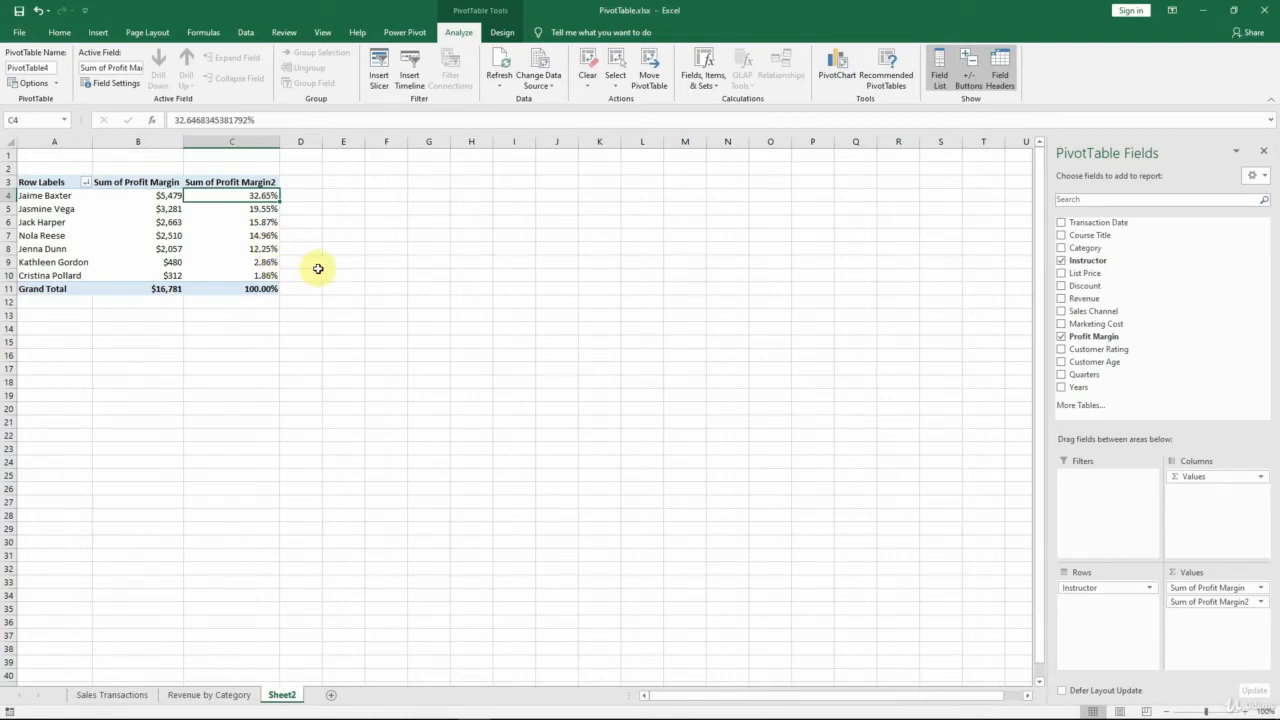
Step: Rename the second Profit Margin column header in C3 as "Profit Share"
click(243, 182)
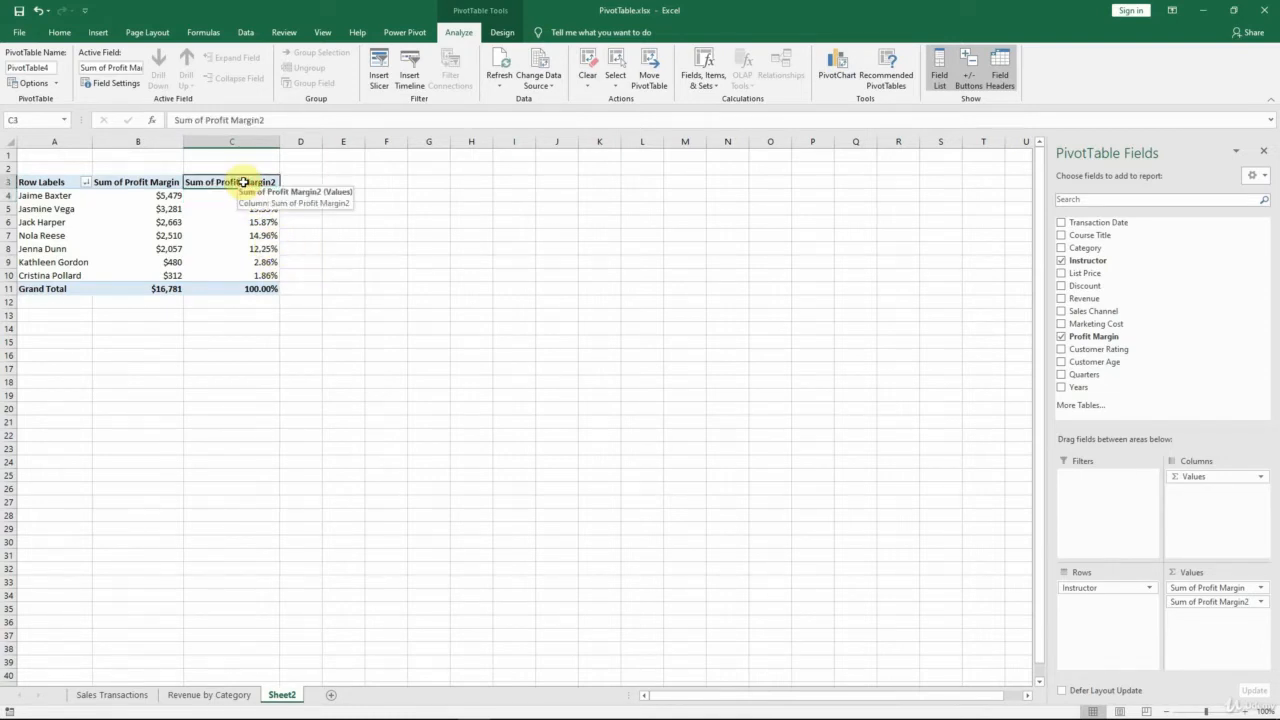
text(Profit Share)
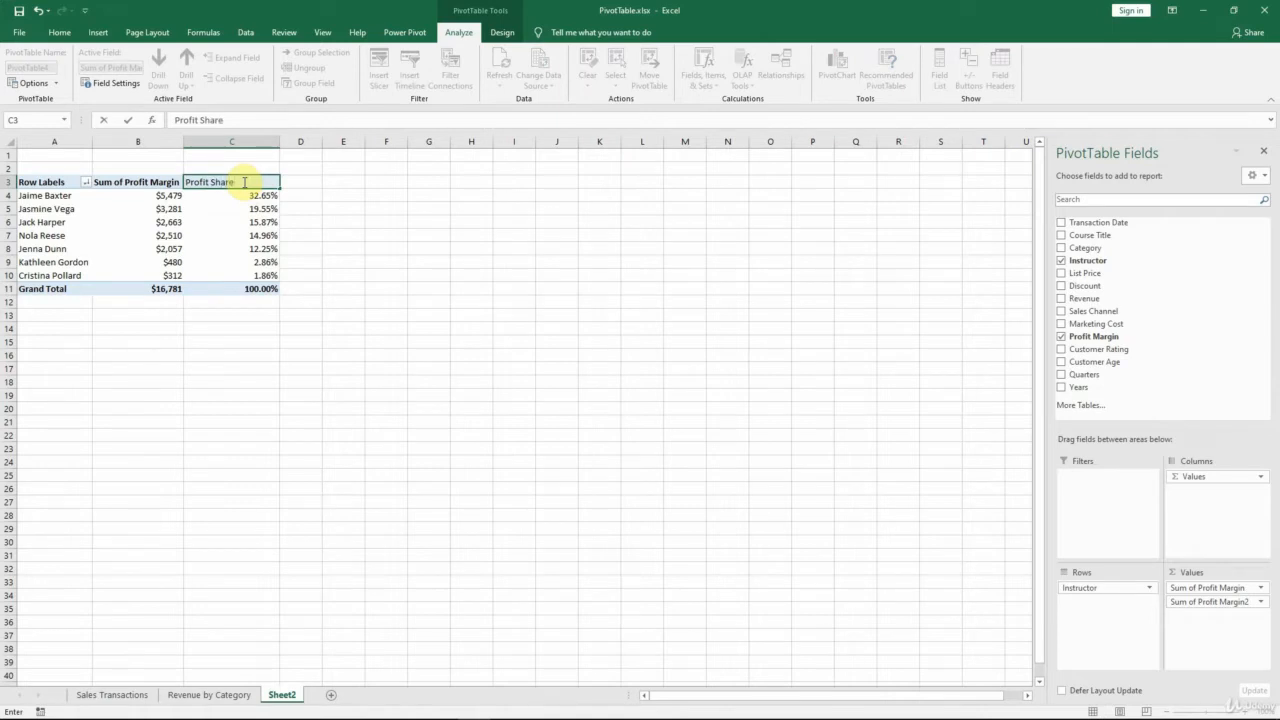
key(Return)
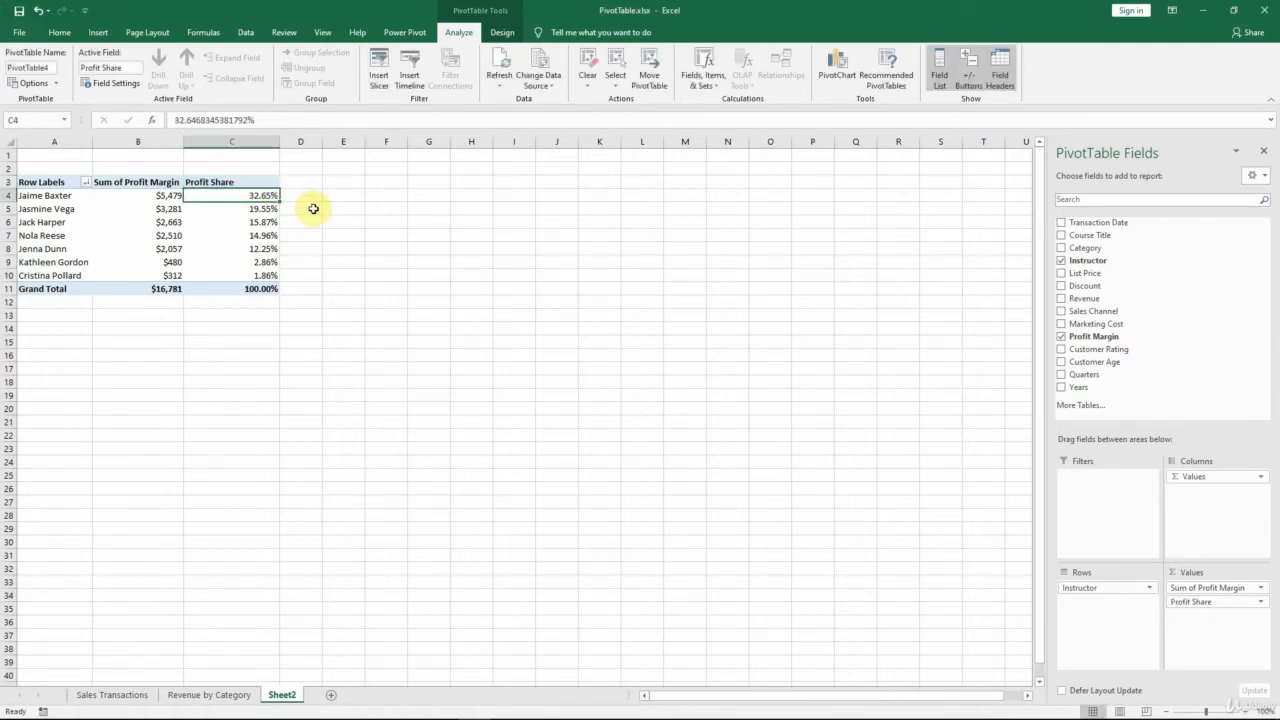
Step: Apply the grey PivotTable style from the first row of the Dark category to the instructor PivotTable
click(510, 33)
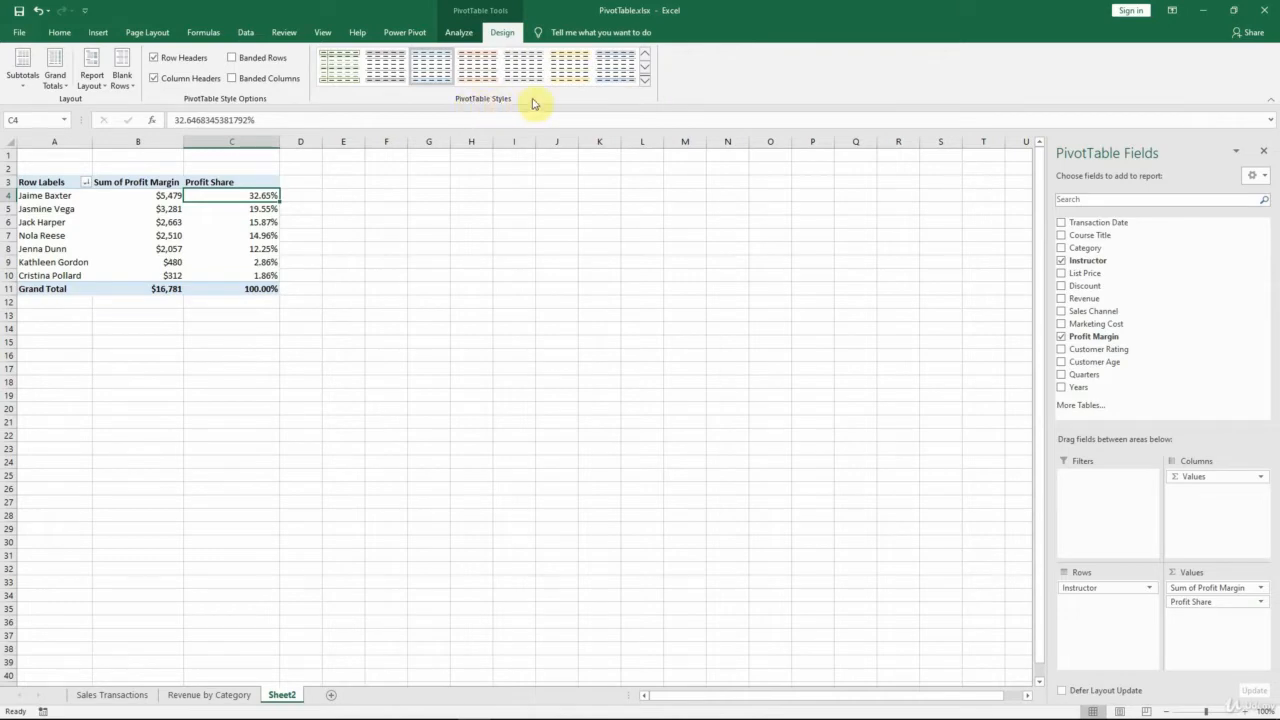
click(645, 80)
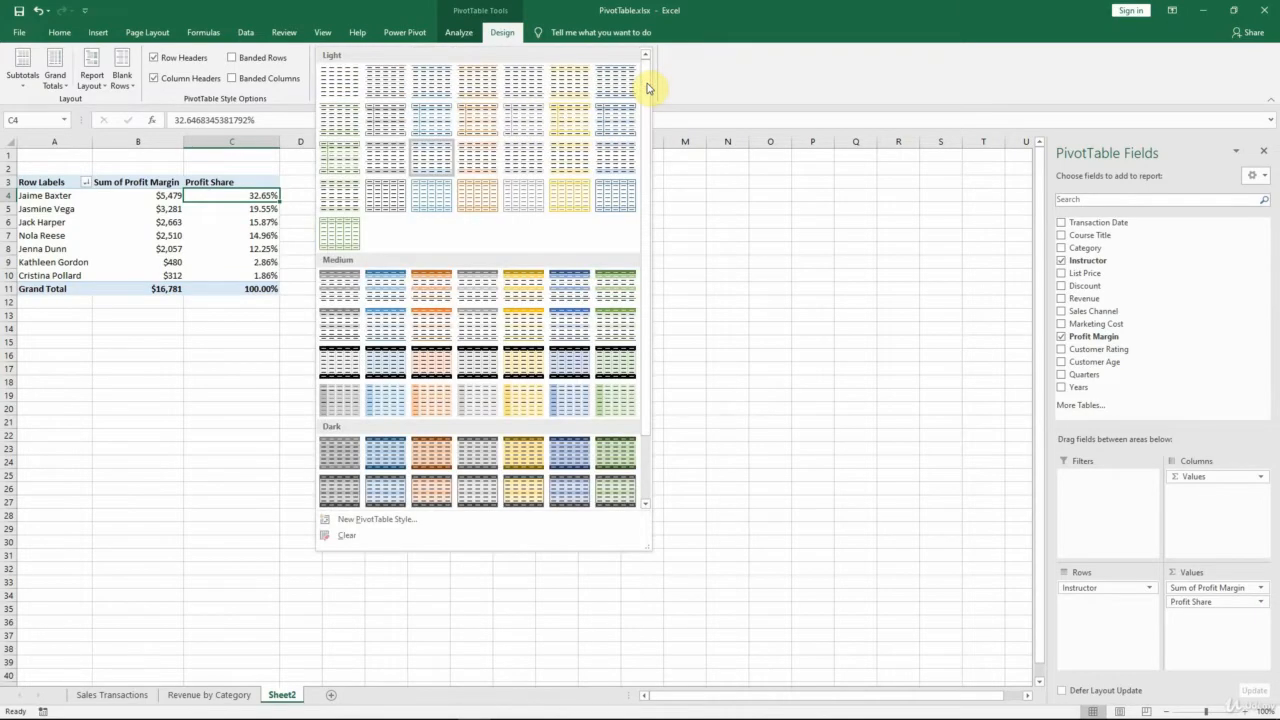
click(478, 470)
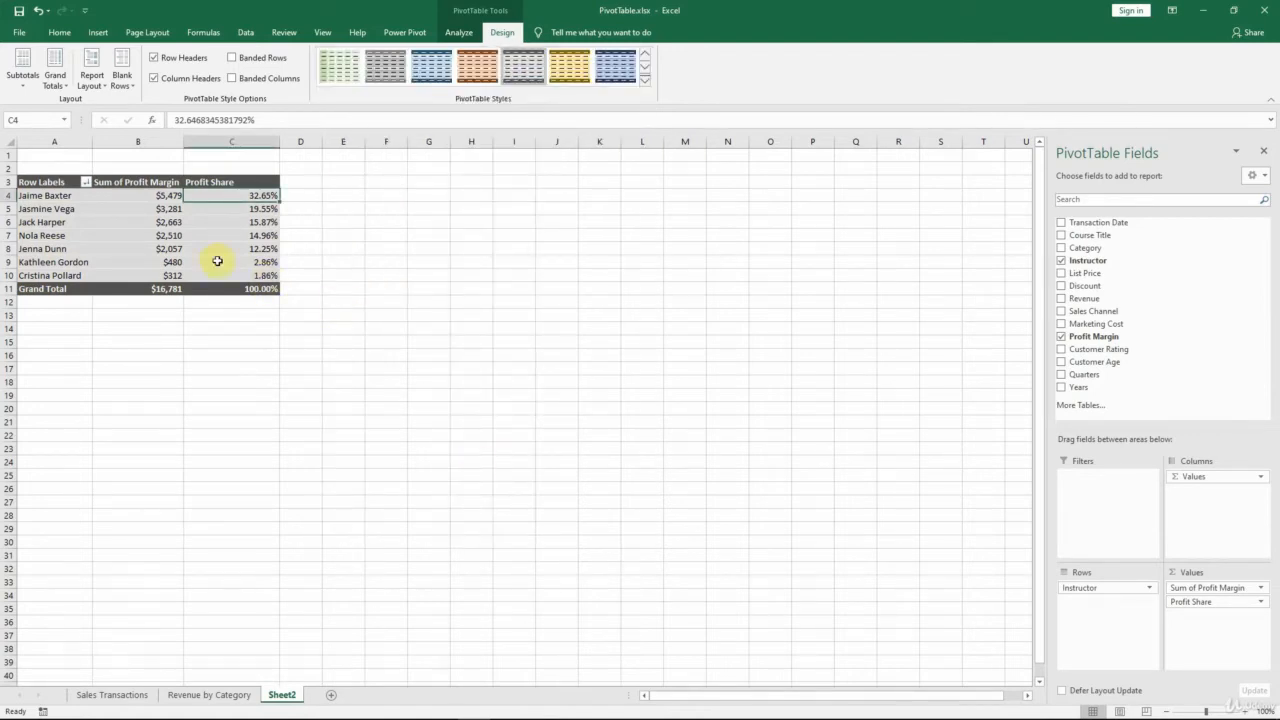
Step: Group the two instructors with the highest profit margins, in cells A4 and A5
click(43, 196)
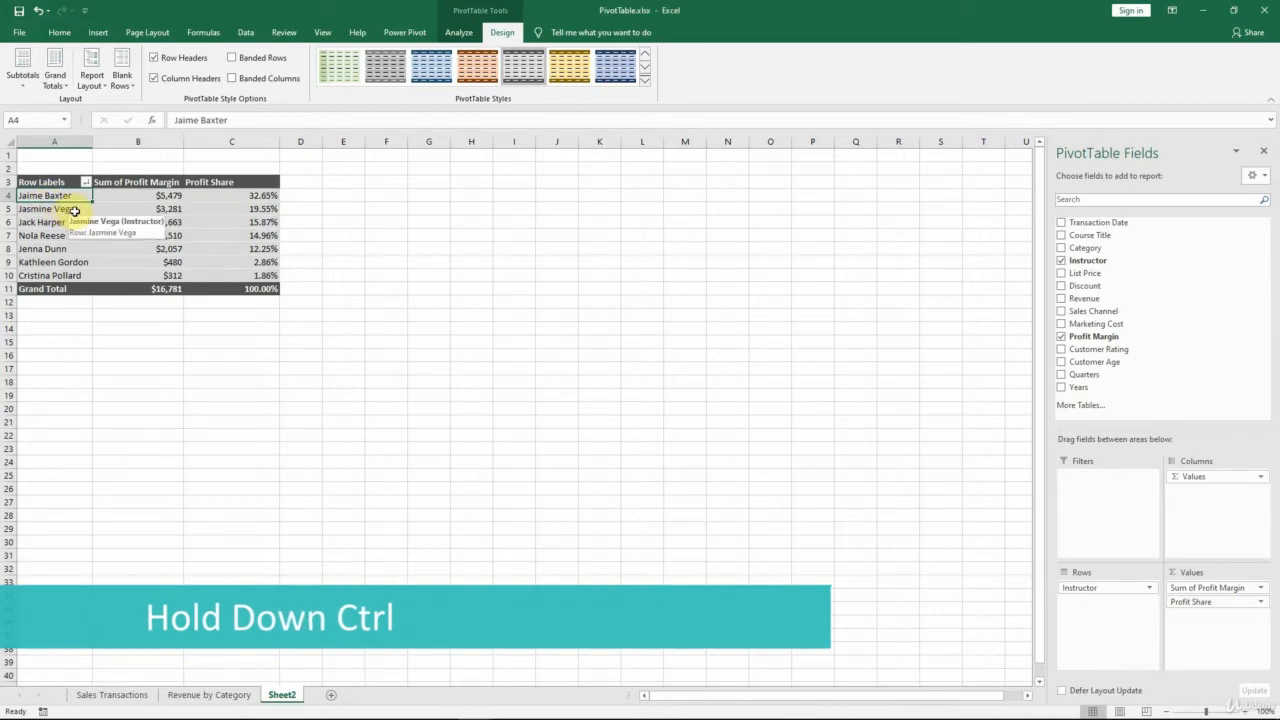
ctrl+click(76, 210)
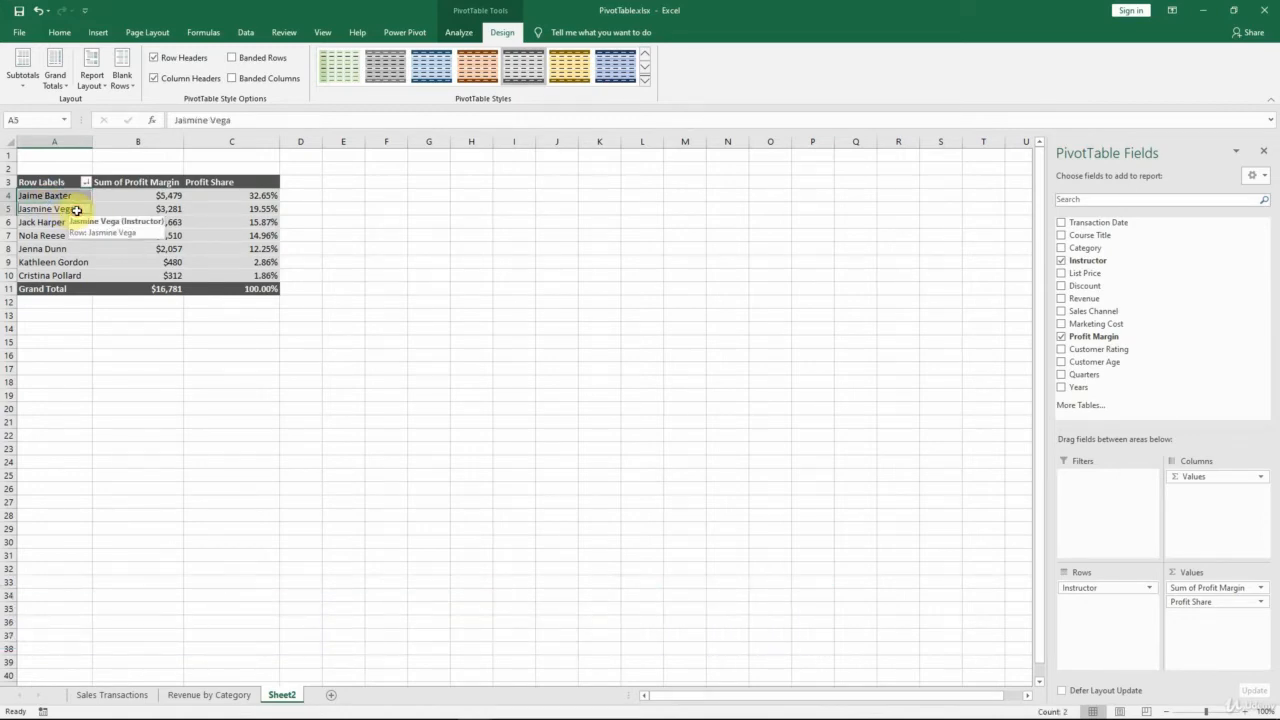
right_click(77, 211)
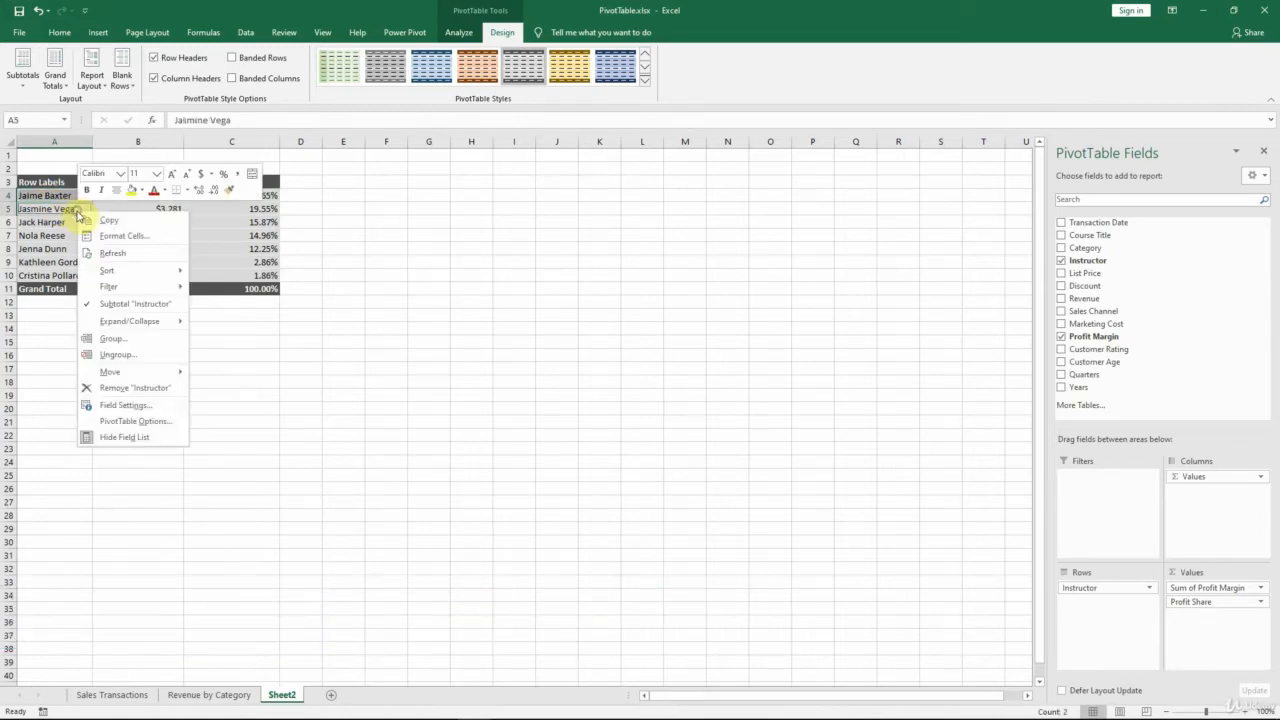
click(131, 340)
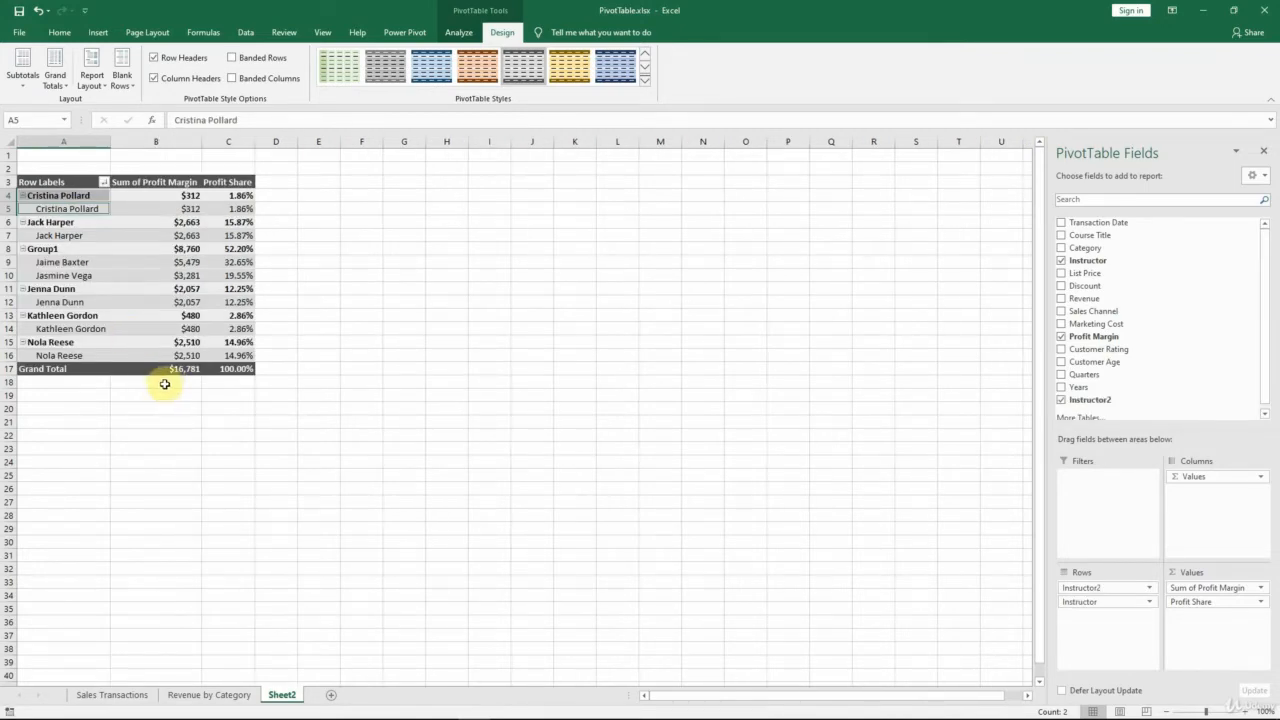
Step: Rename the two-instructor group in A8 as "Best Performers" and set the PivotTable not to show subtotals
click(50, 249)
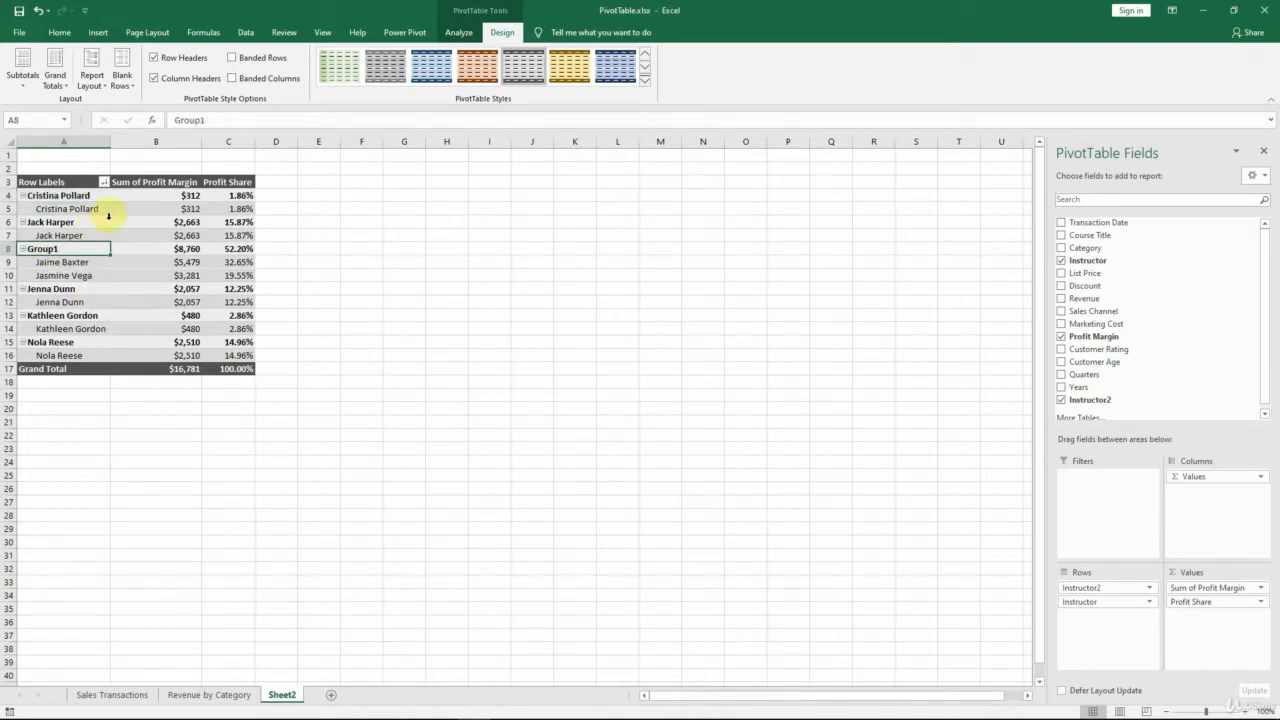
drag(210, 120, 154, 120)
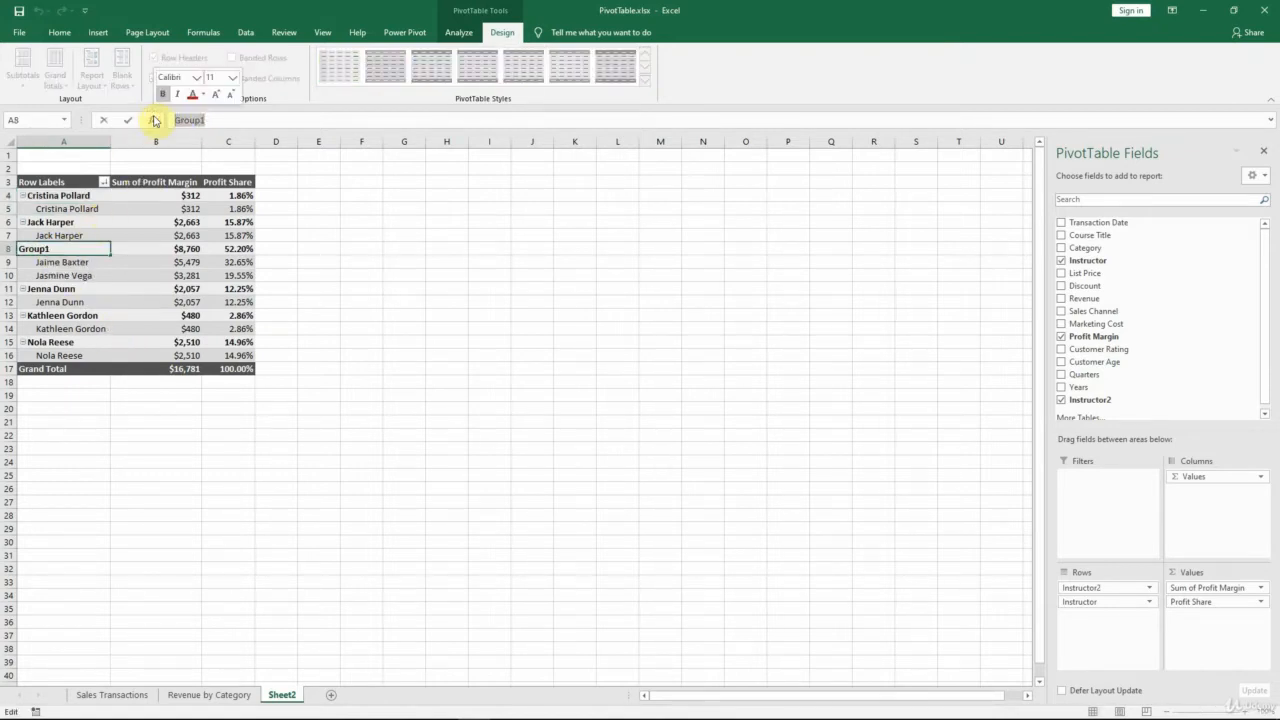
text(Best)
text(Performers)
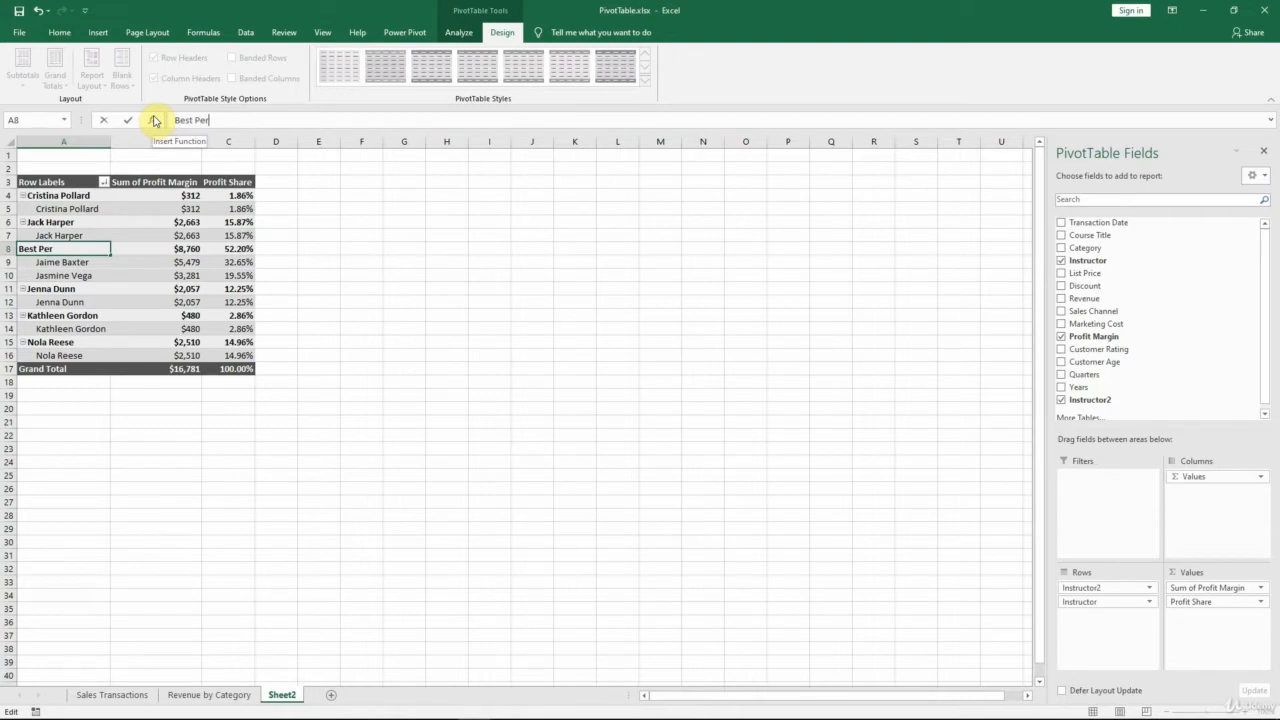
key(Return)
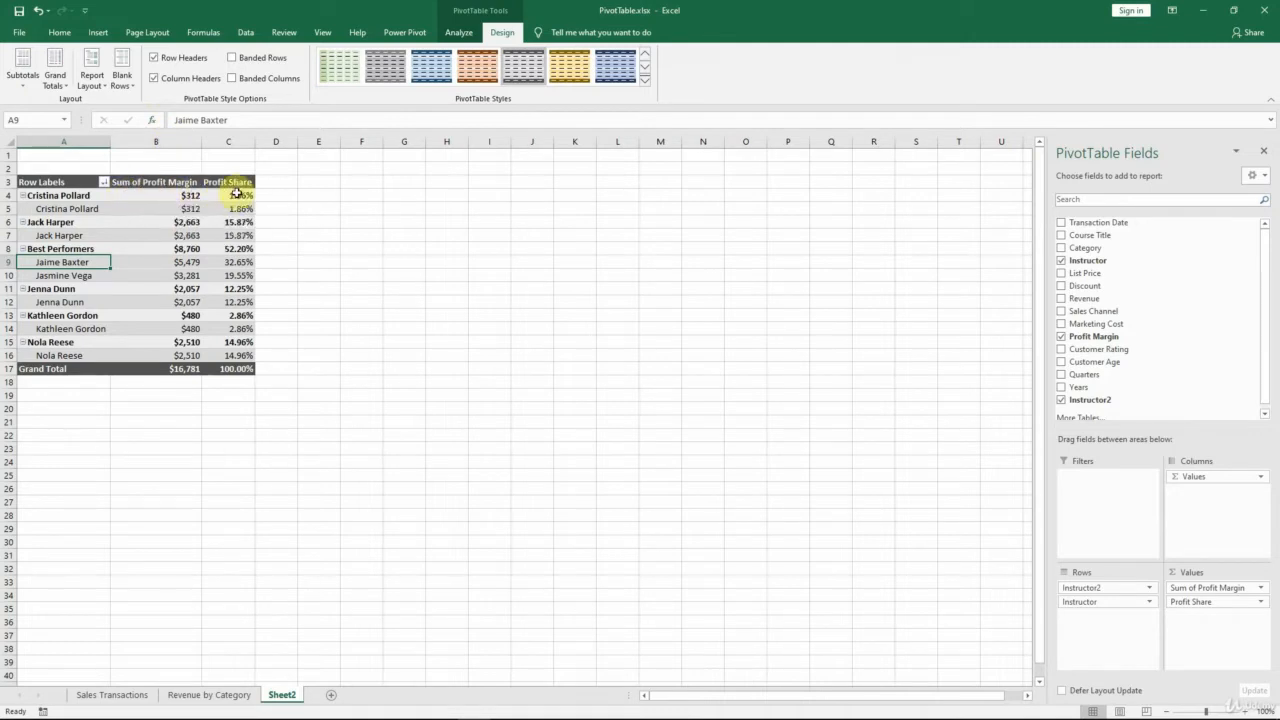
click(38, 85)
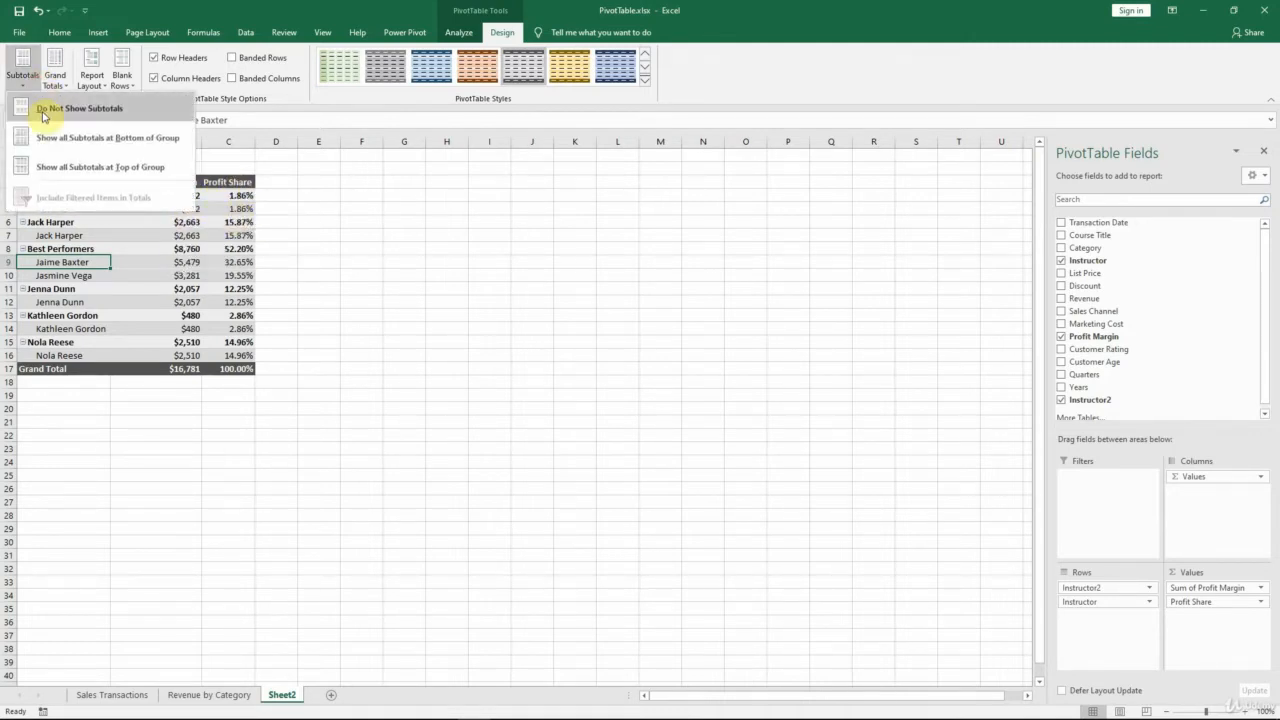
click(42, 112)
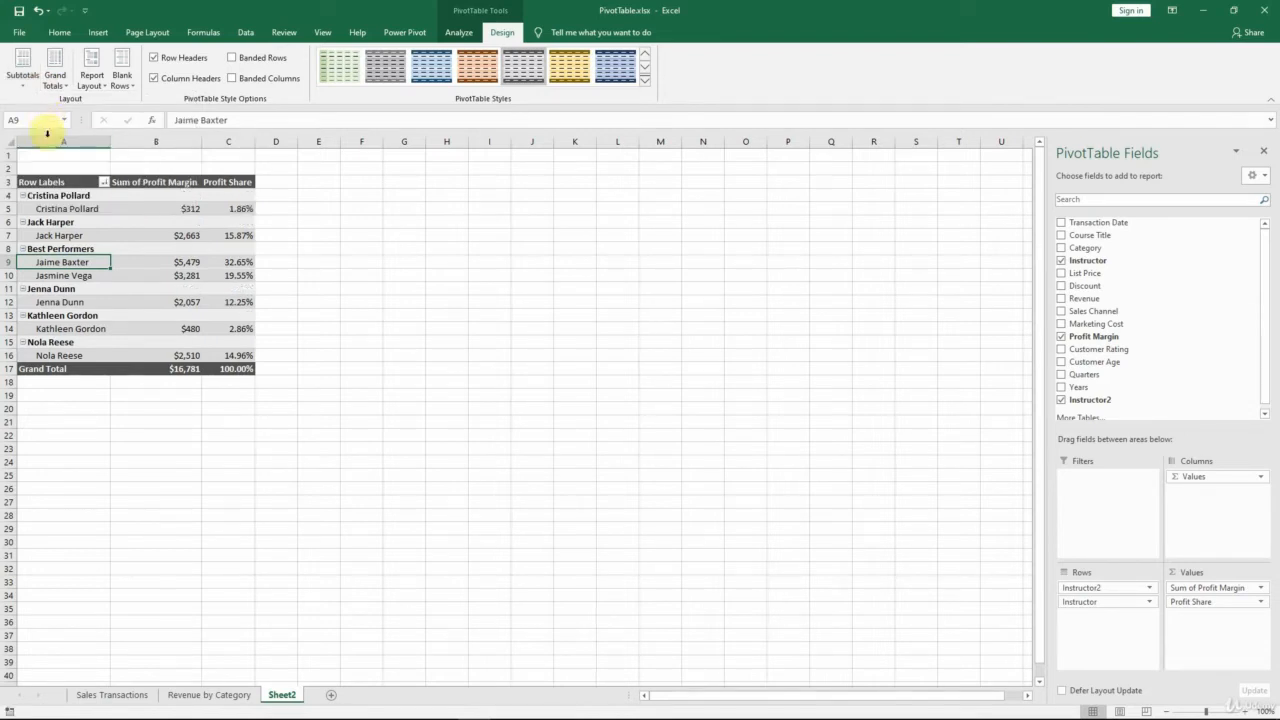
Step: Group the five remaining instructors, in cells A5, A7, A12, A14 and A16, into one group
click(87, 208)
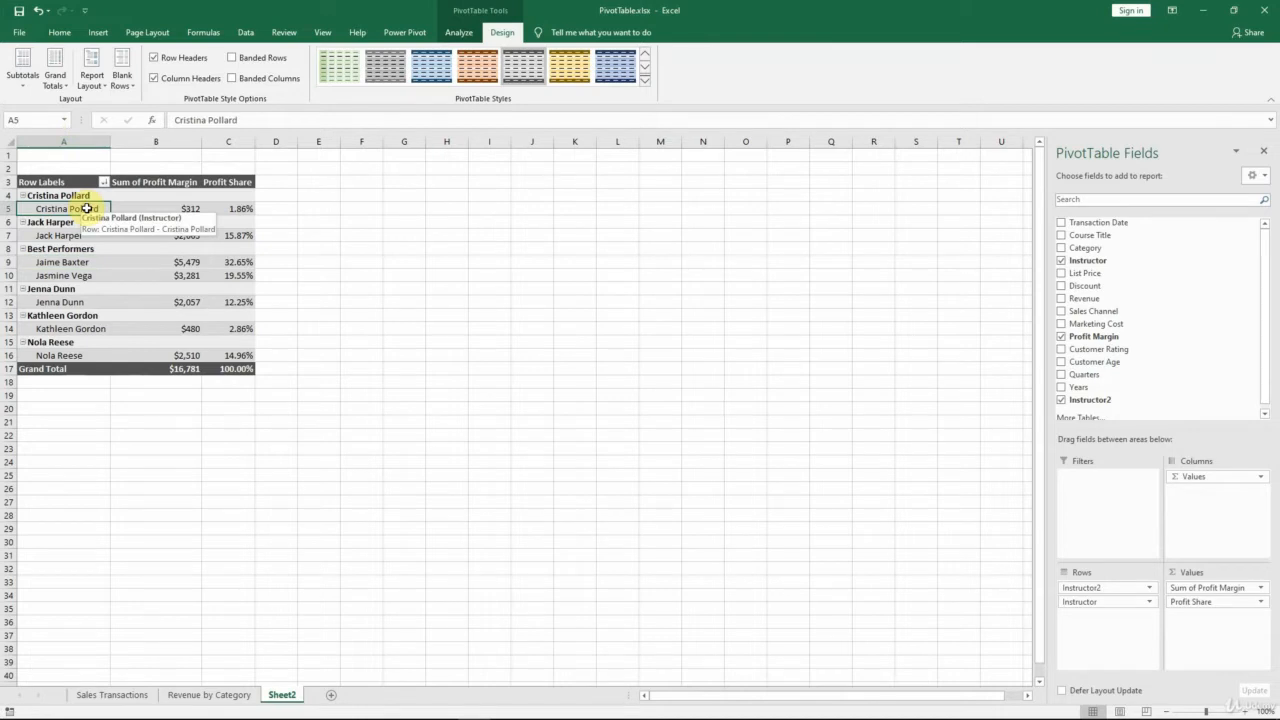
ctrl+click(91, 235)
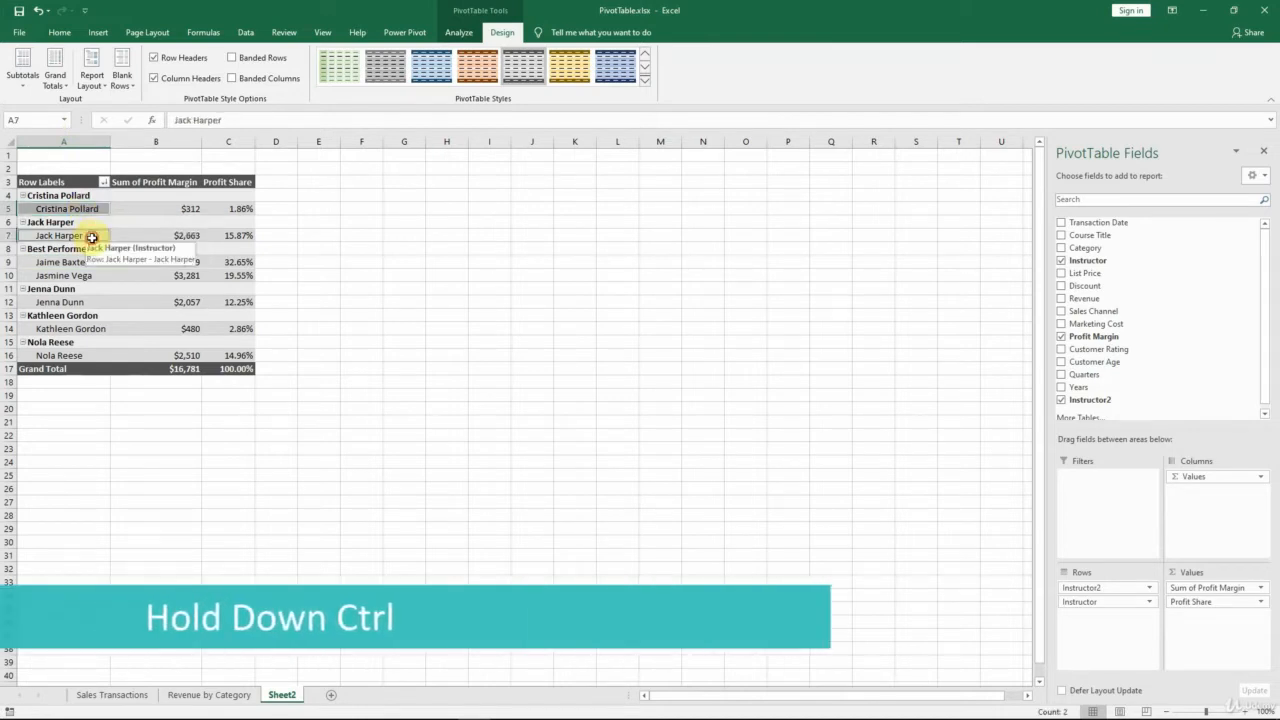
ctrl+click(84, 302)
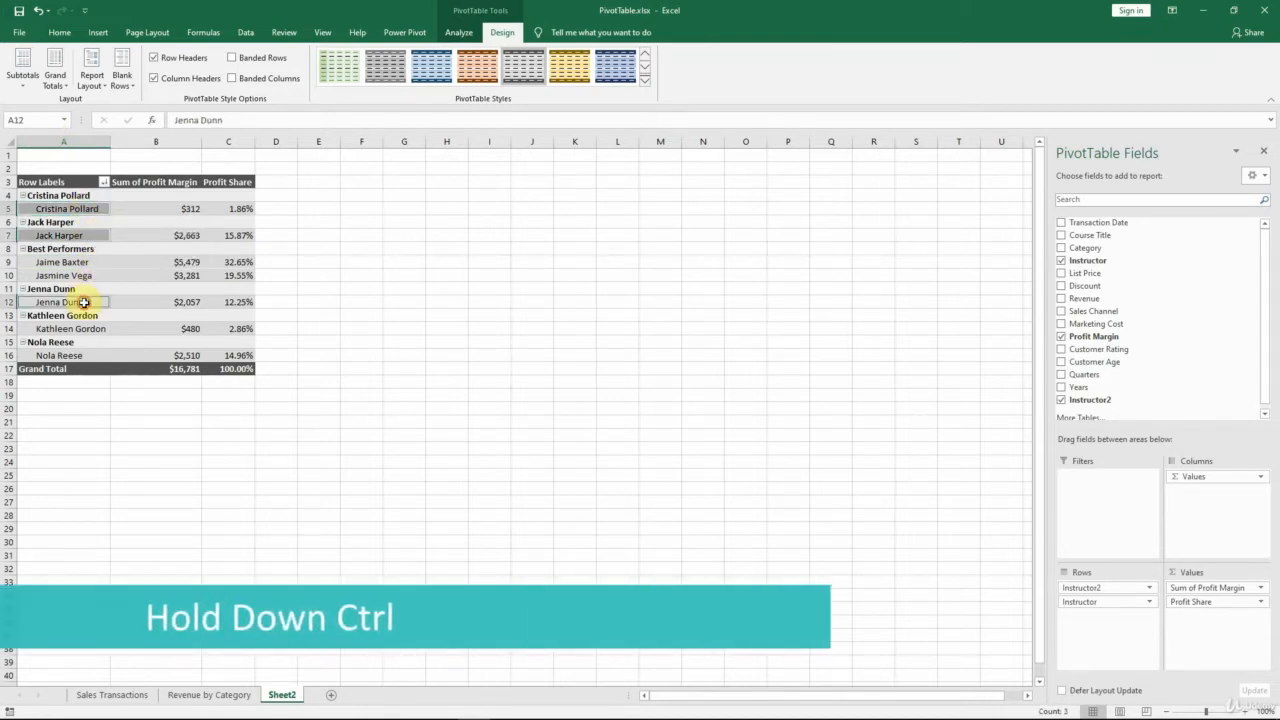
ctrl+click(92, 328)
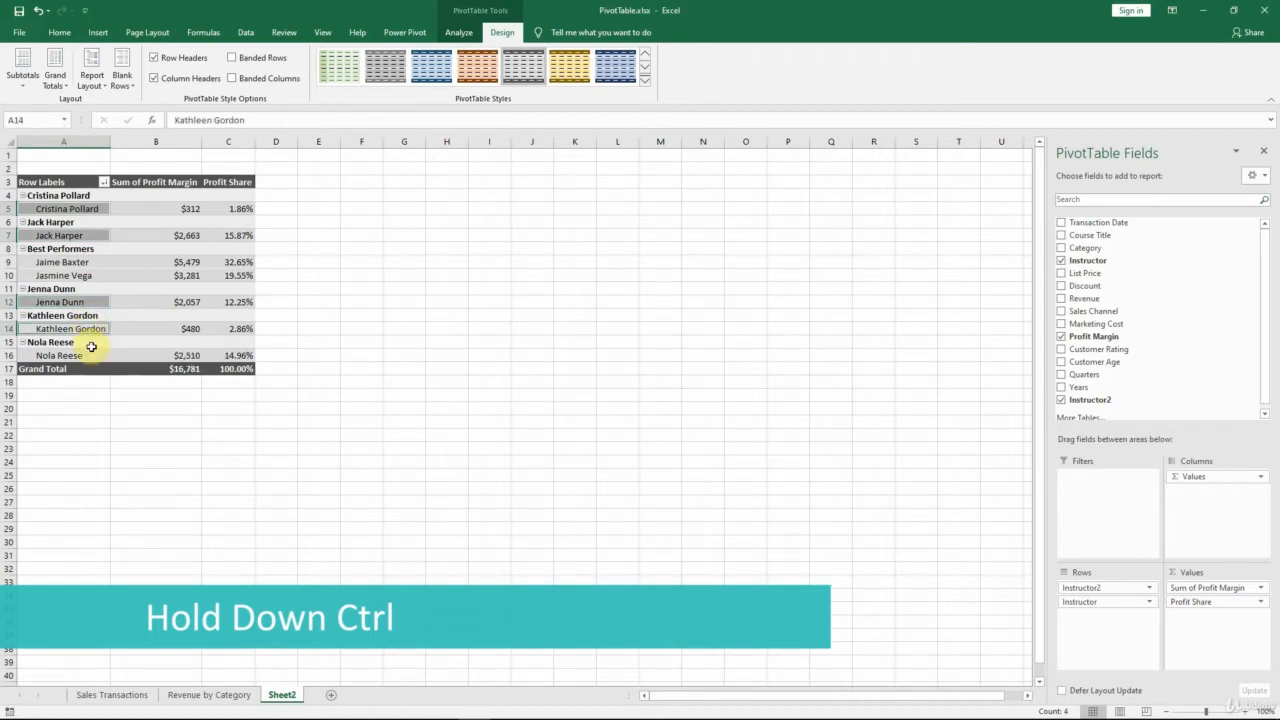
ctrl+click(93, 356)
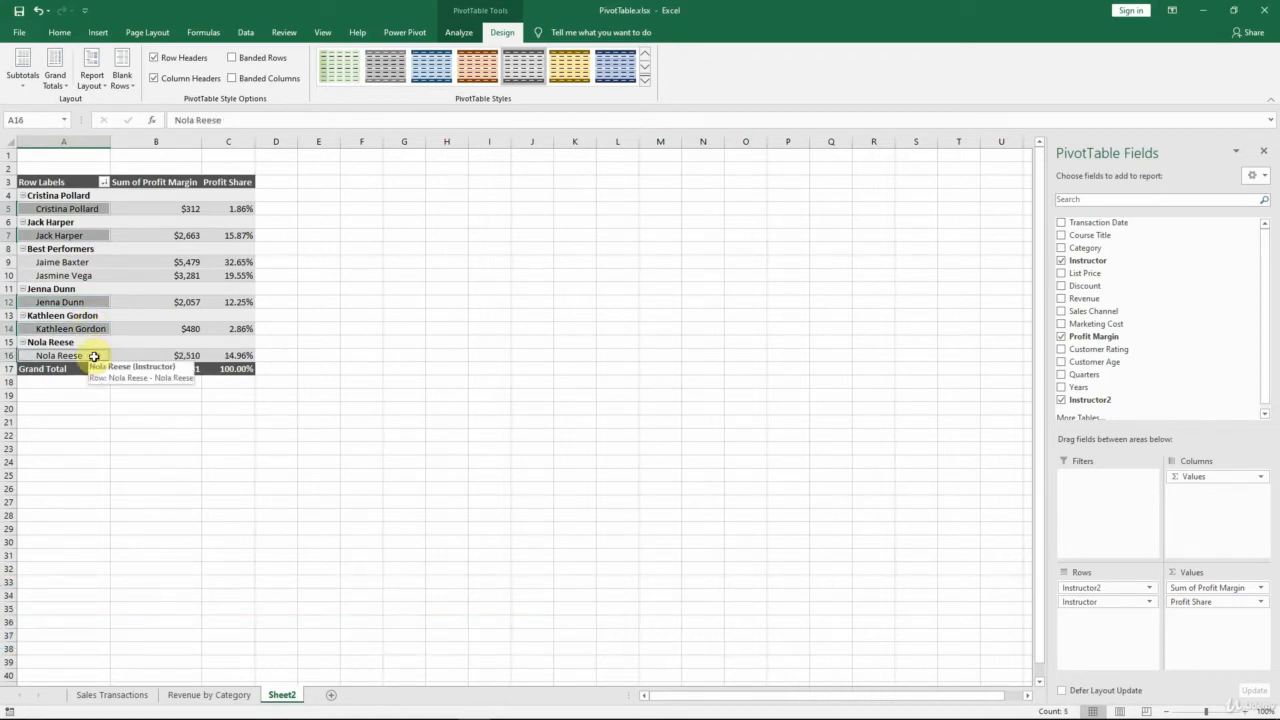
right_click(93, 356)
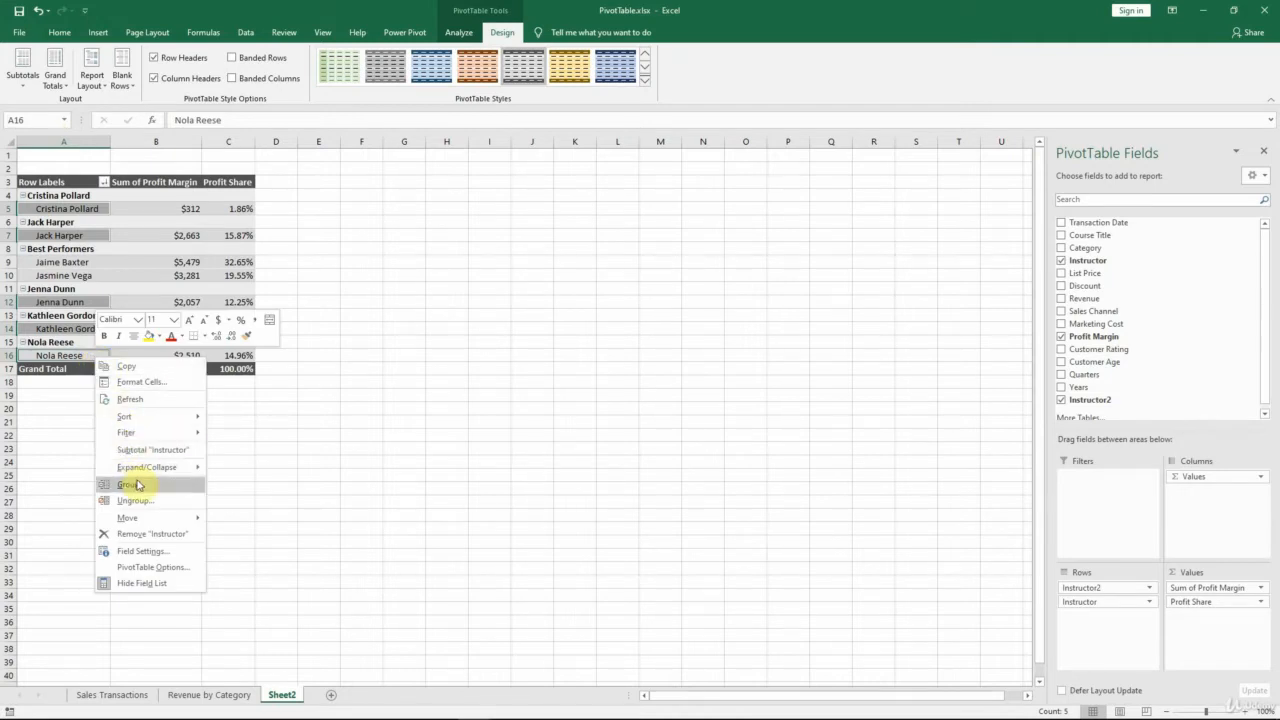
click(138, 485)
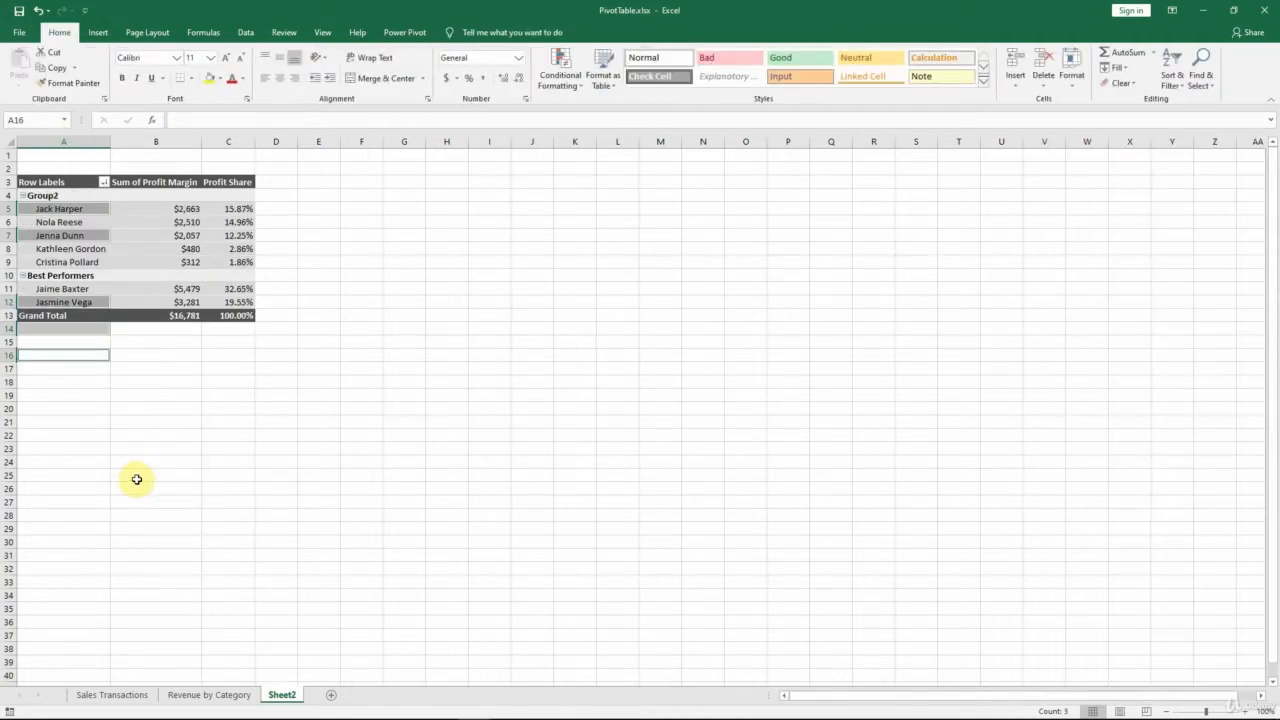
click(168, 372)
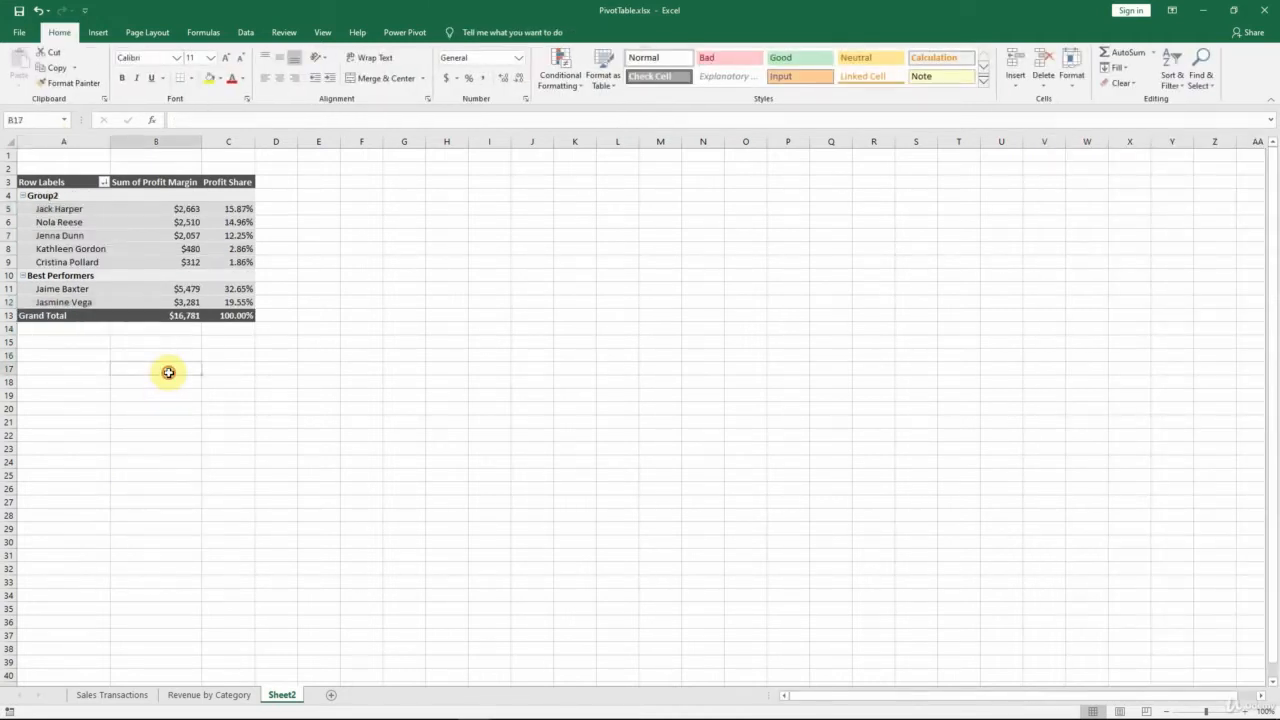
Step: Rename the five-instructor group in A4 as "Others"
click(46, 195)
text(Others)
key(Return)
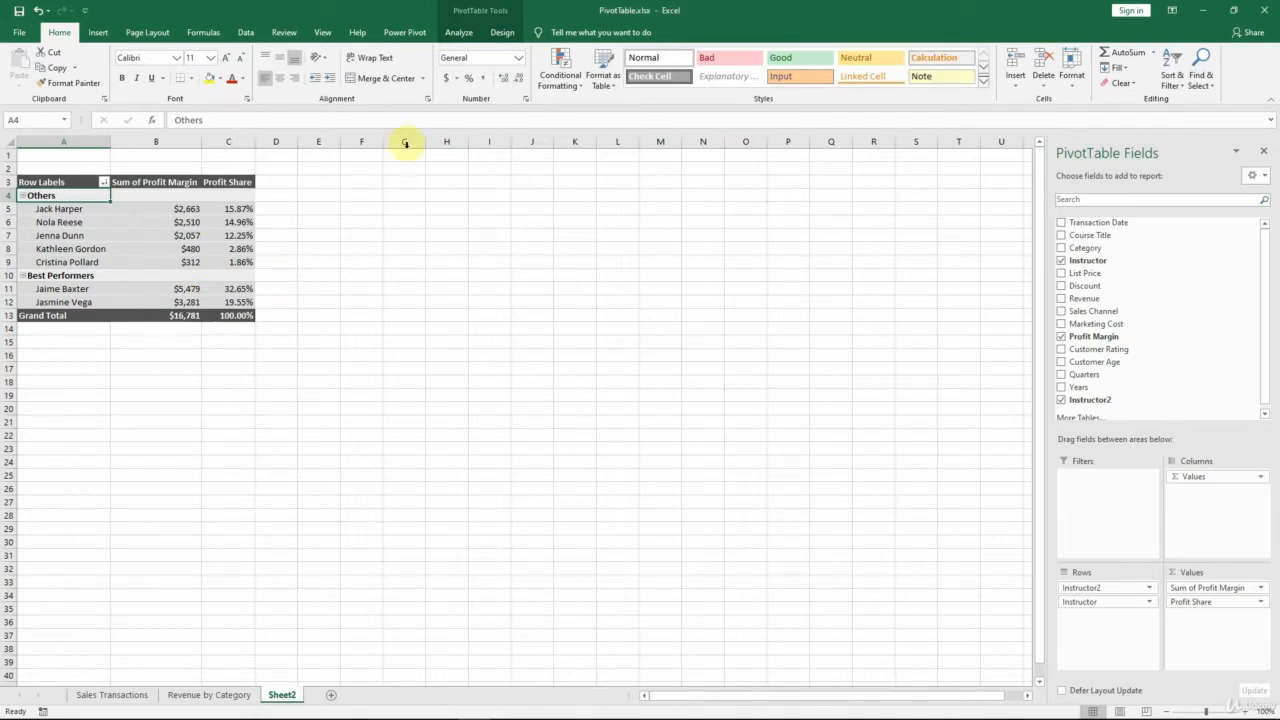
Step: Show all subtotals at the top of each instructor group
click(502, 33)
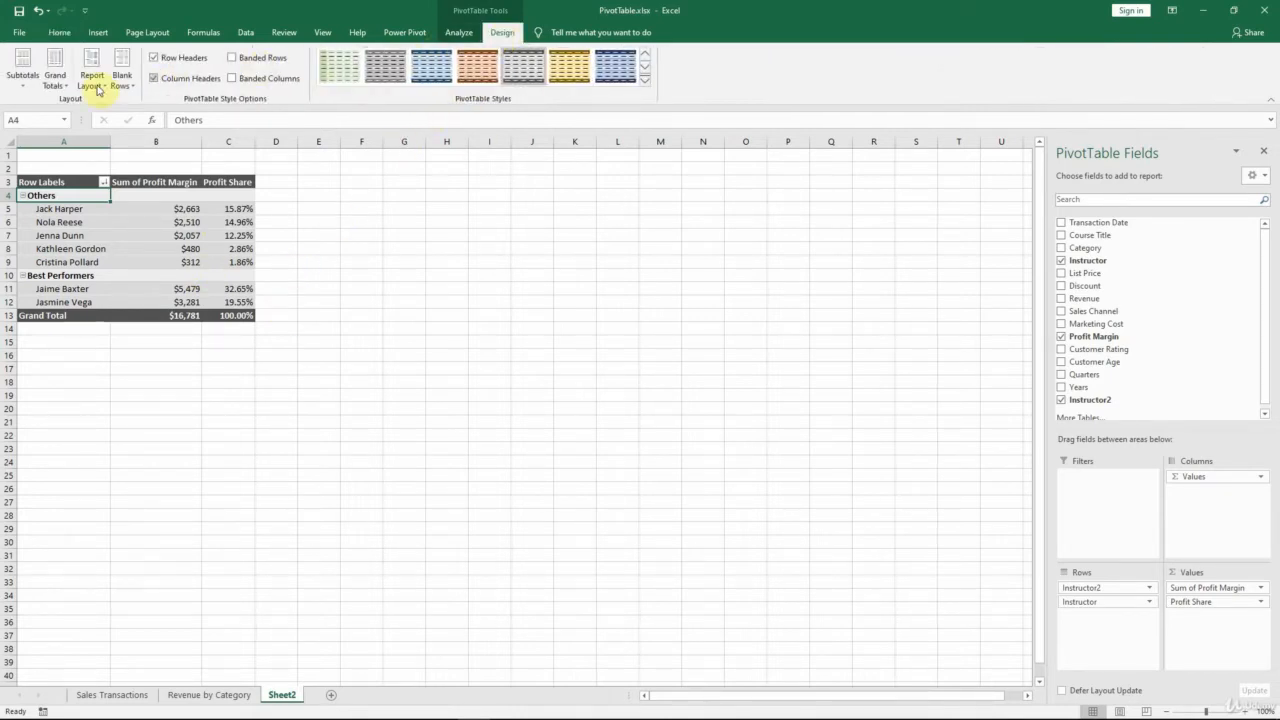
click(23, 80)
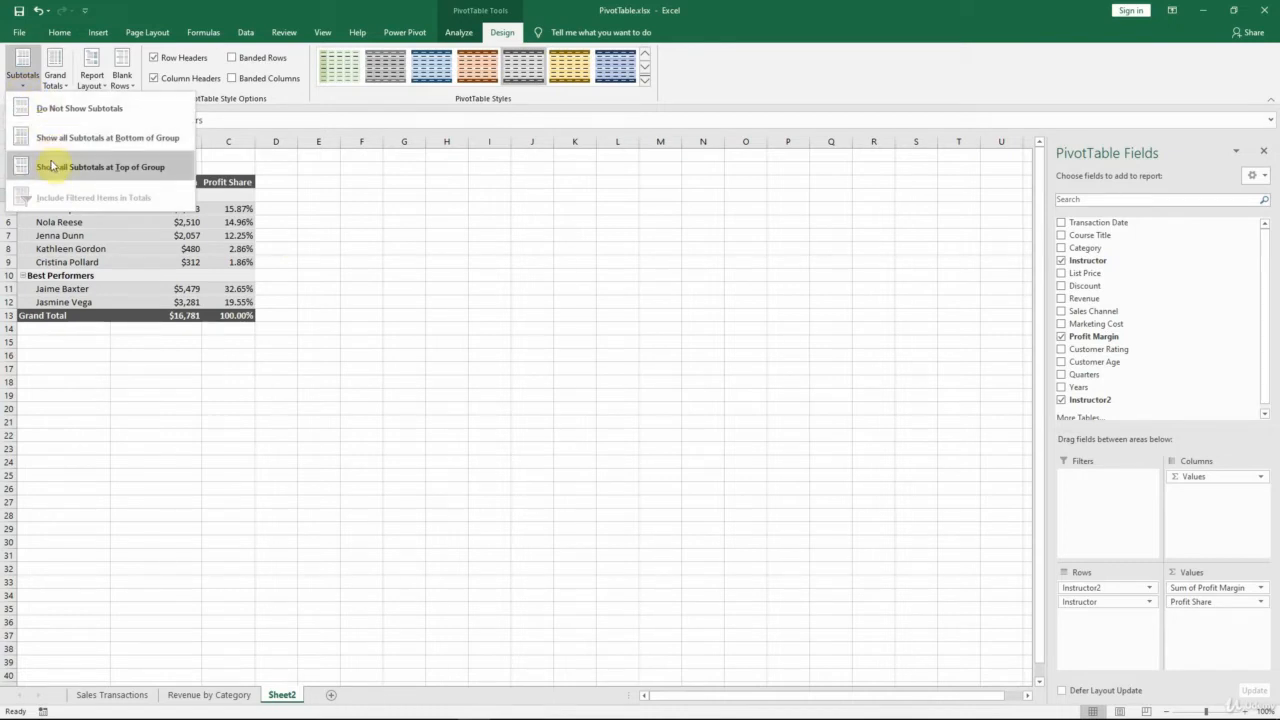
click(51, 166)
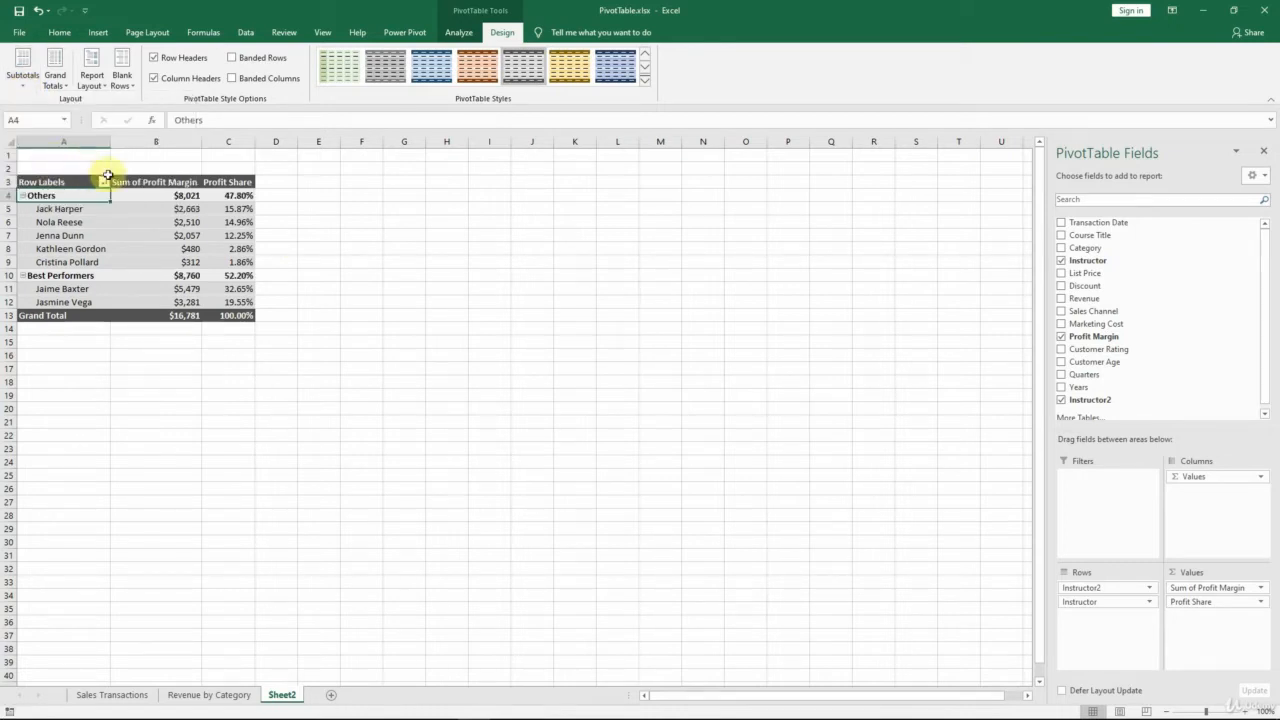
Step: Sort the instructor groups by Profit Share from largest to smallest, and set the PivotTable not to show subtotals
click(237, 193)
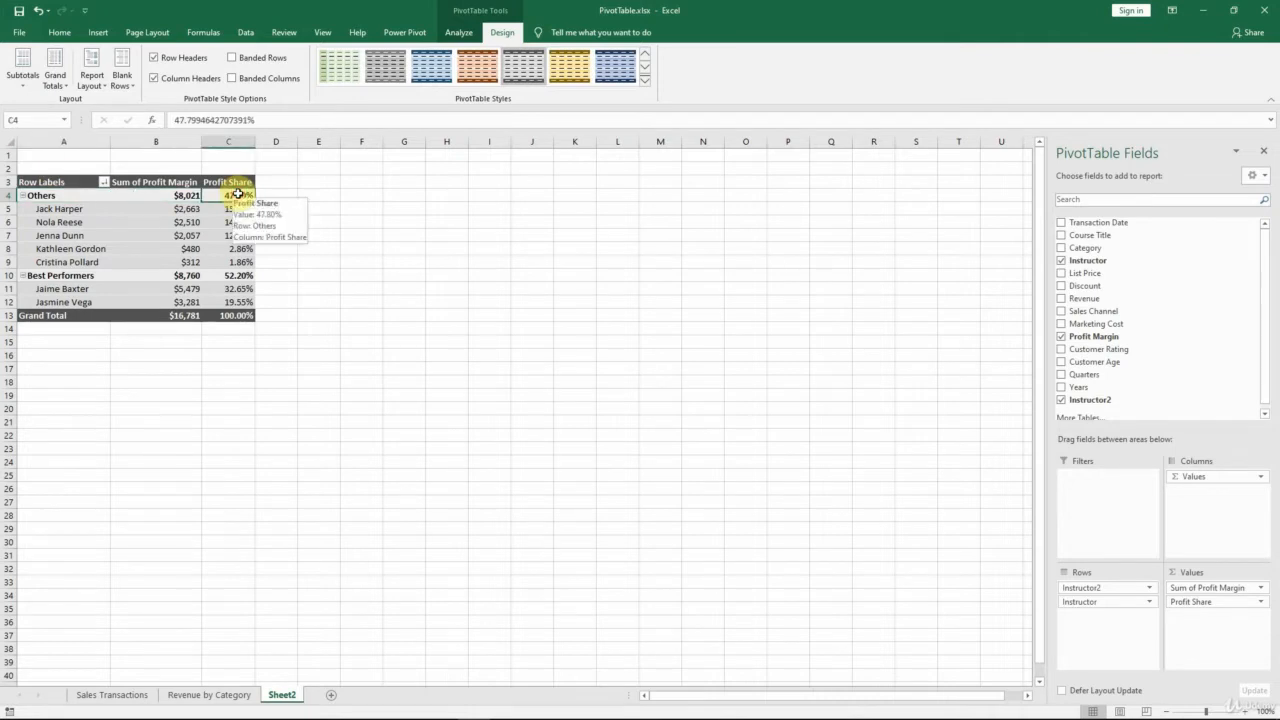
right_click(238, 194)
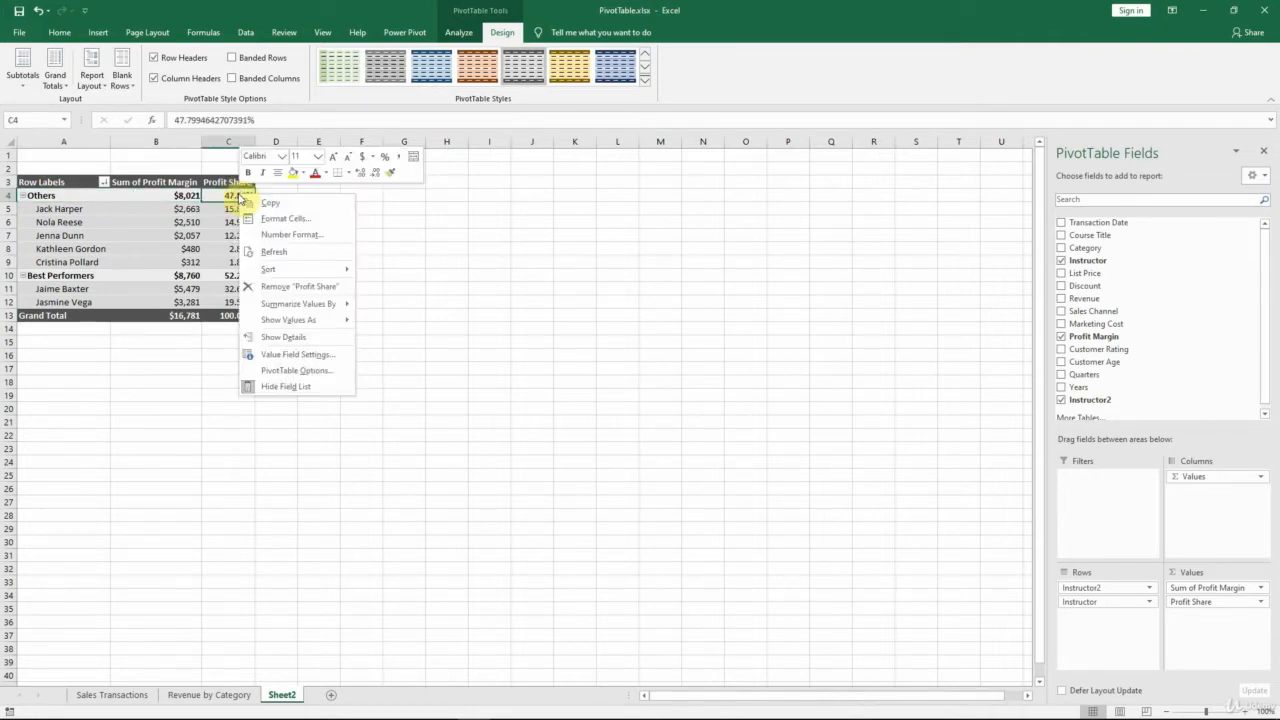
mouse_move(335, 270)
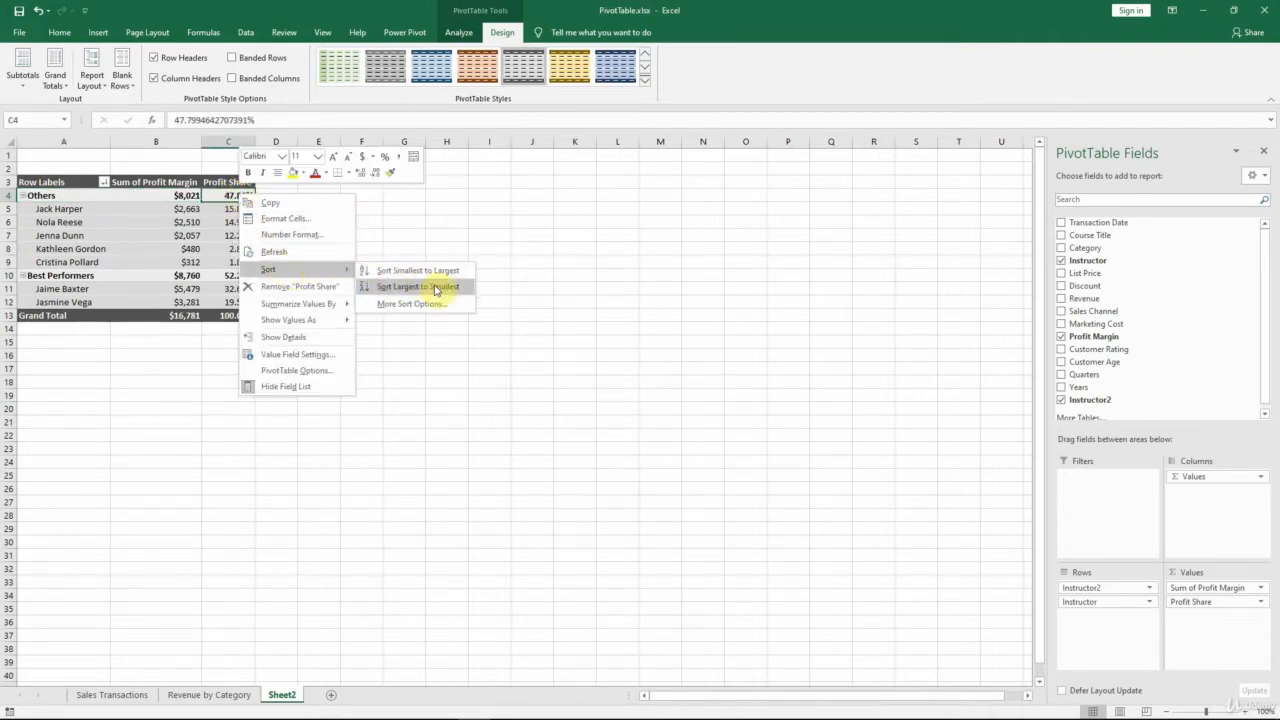
click(467, 289)
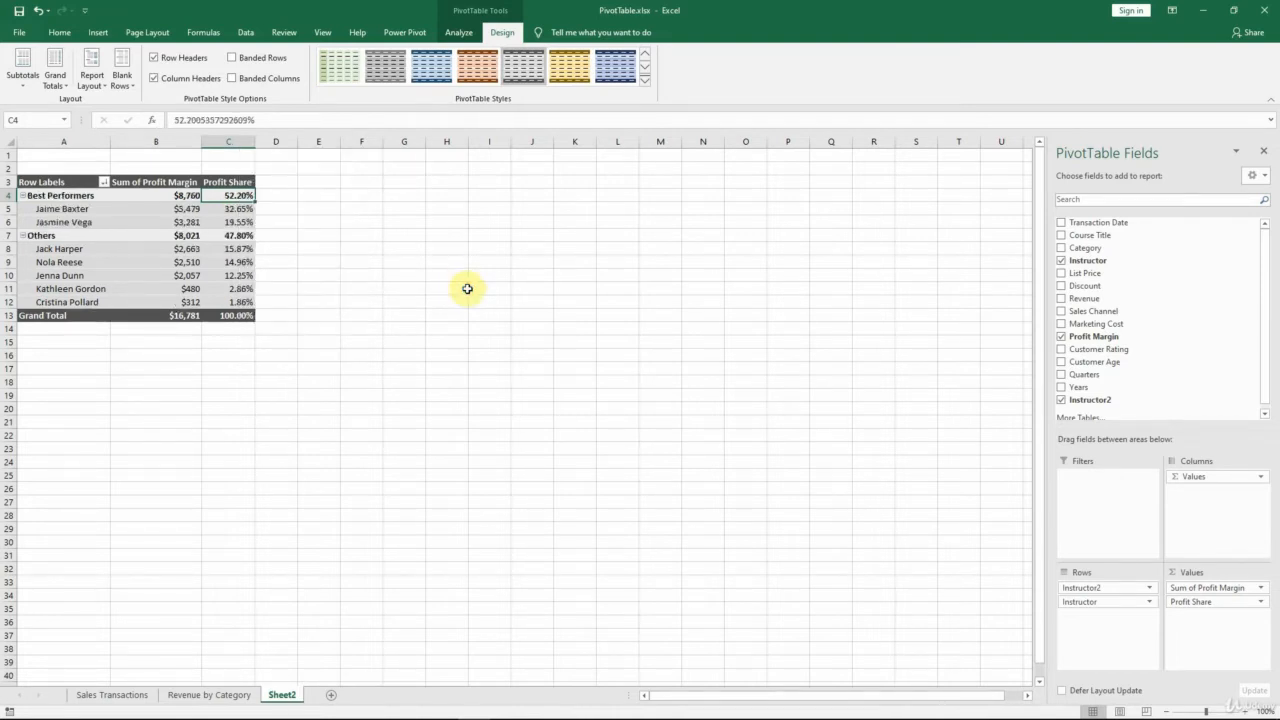
click(24, 72)
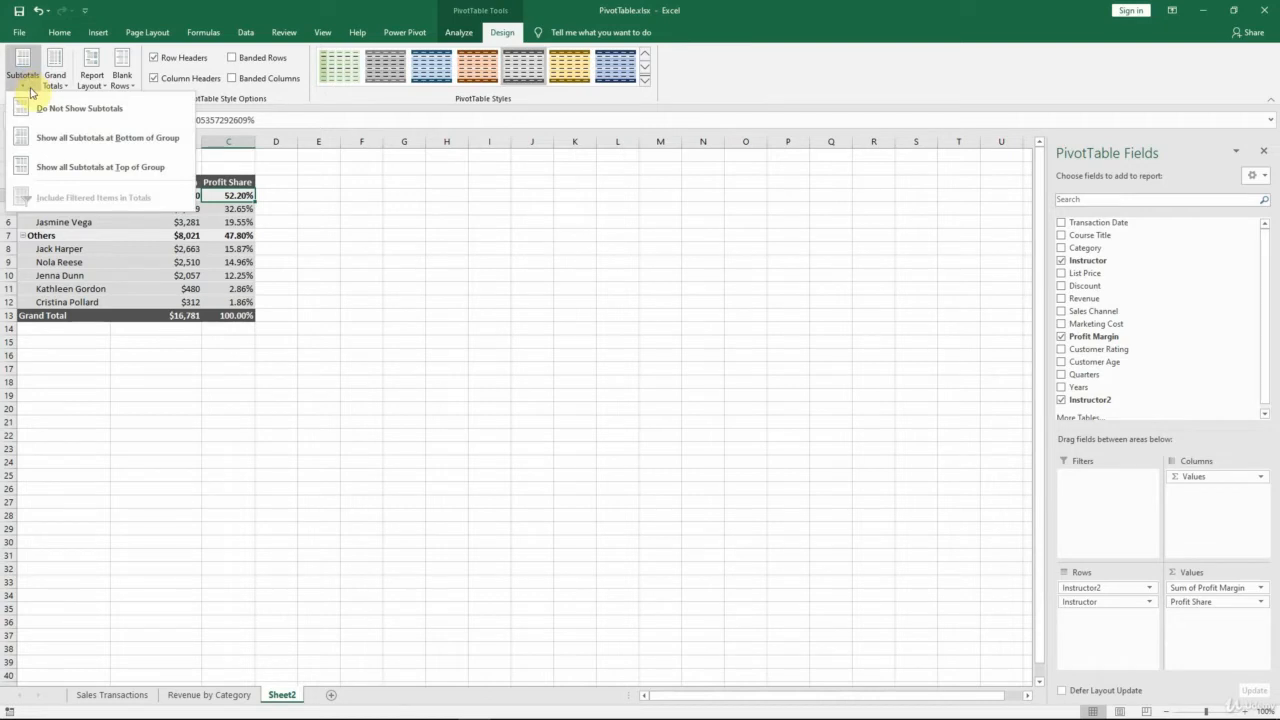
click(66, 110)
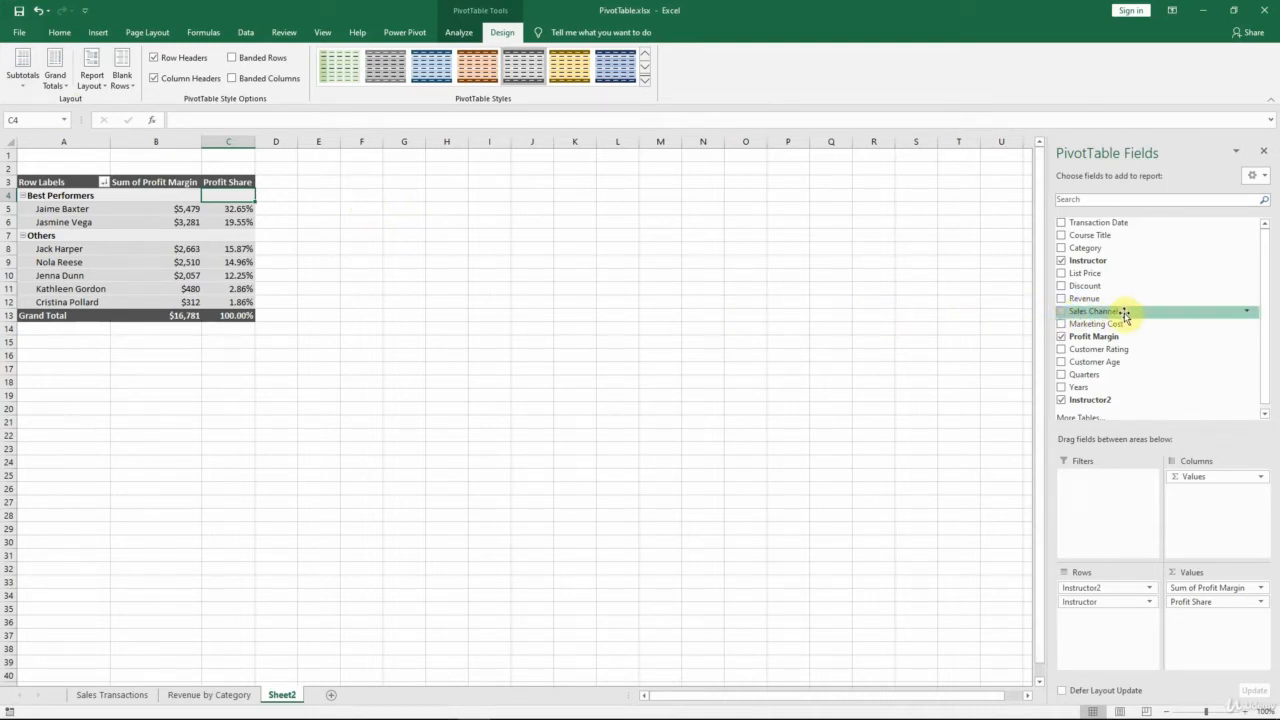
Step: Add the Sales Channel field to the instructor PivotTable as a report filter
click(1062, 311)
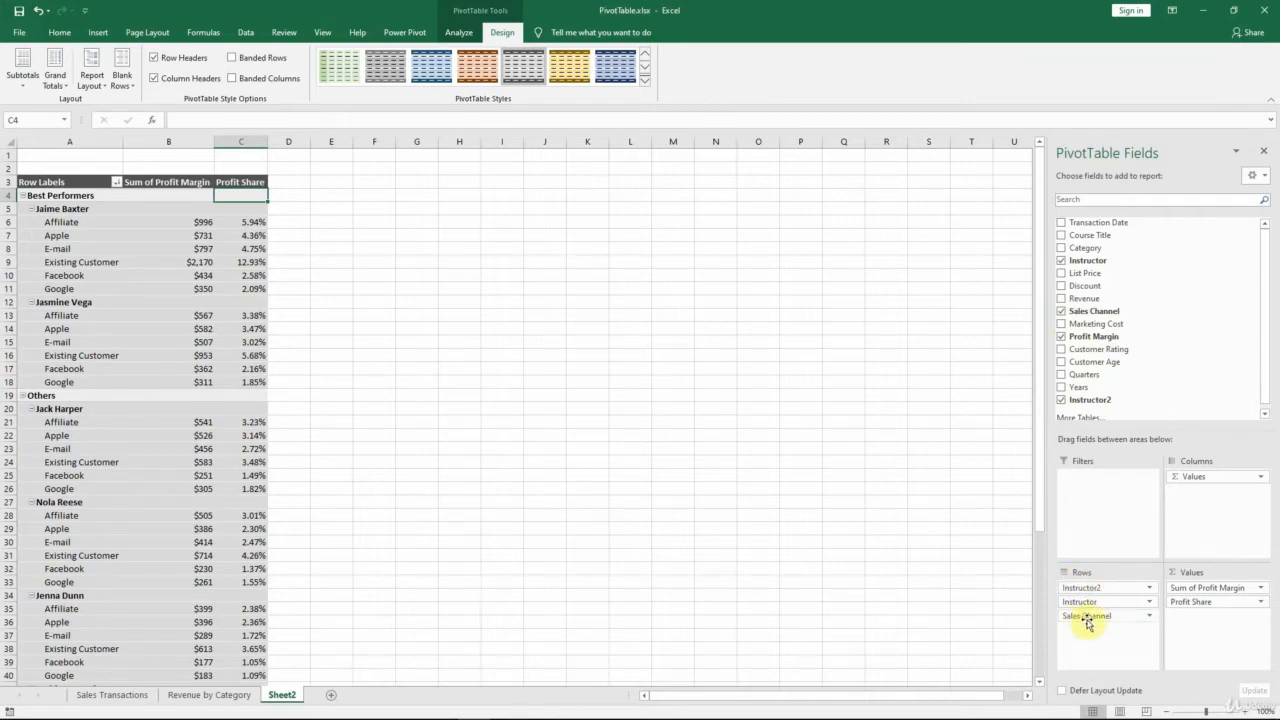
click(1126, 617)
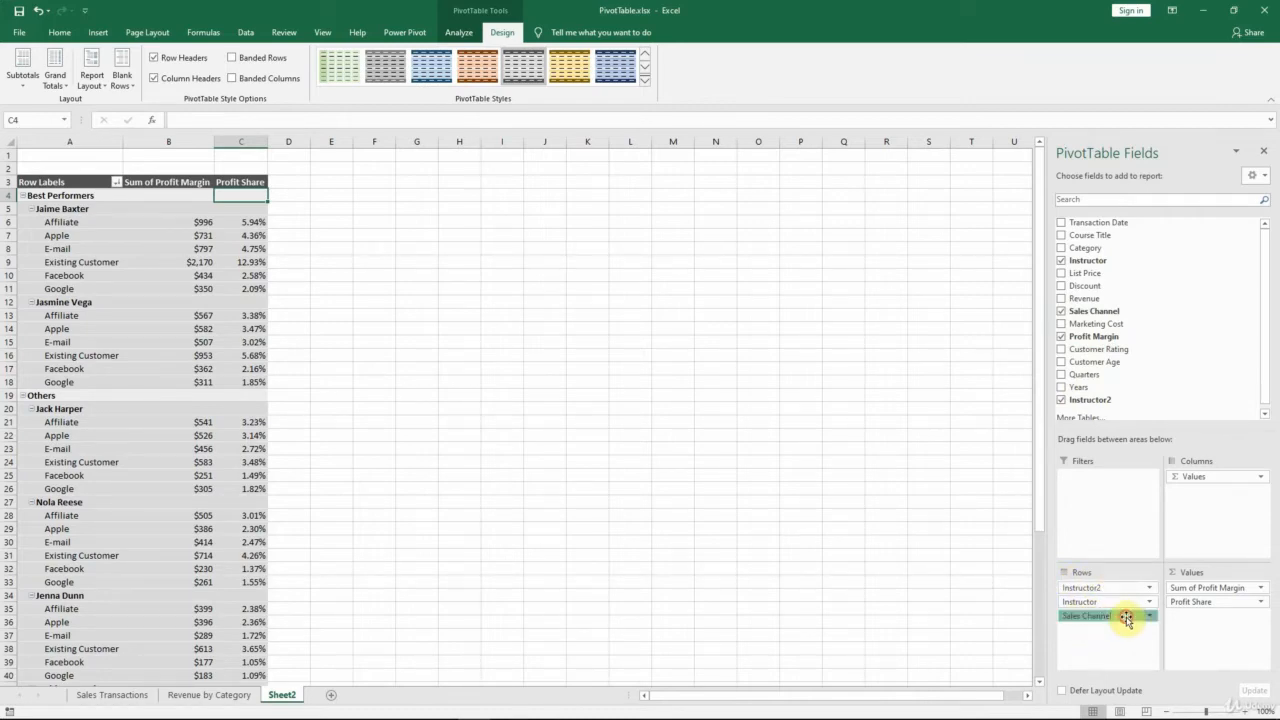
drag(1126, 617, 1122, 504)
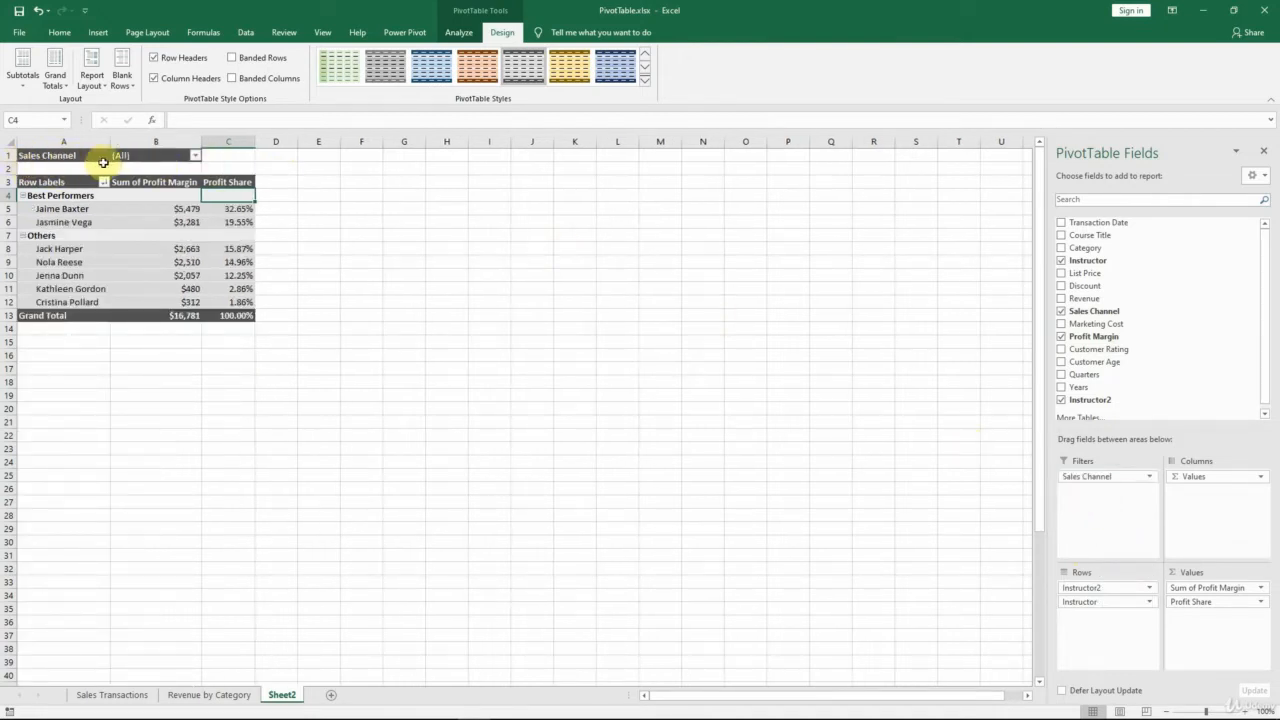
Step: Filter the instructor PivotTable to the Affiliate sales channel
click(197, 156)
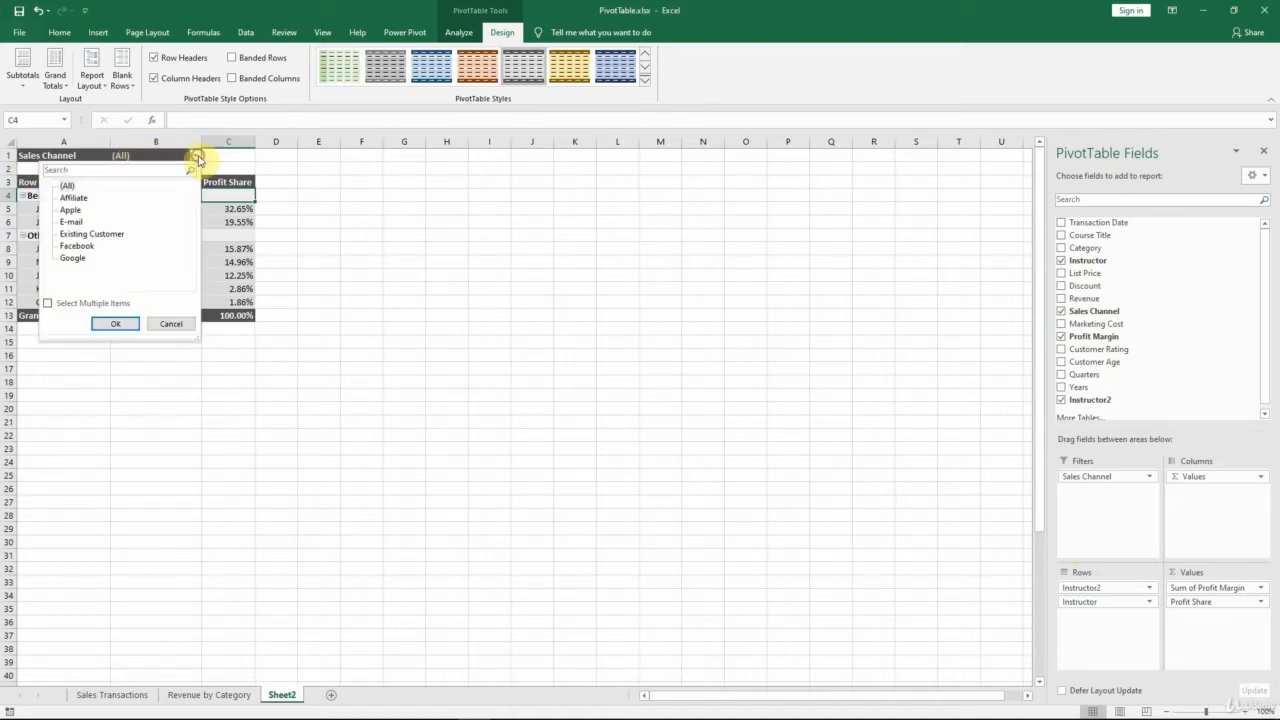
click(71, 198)
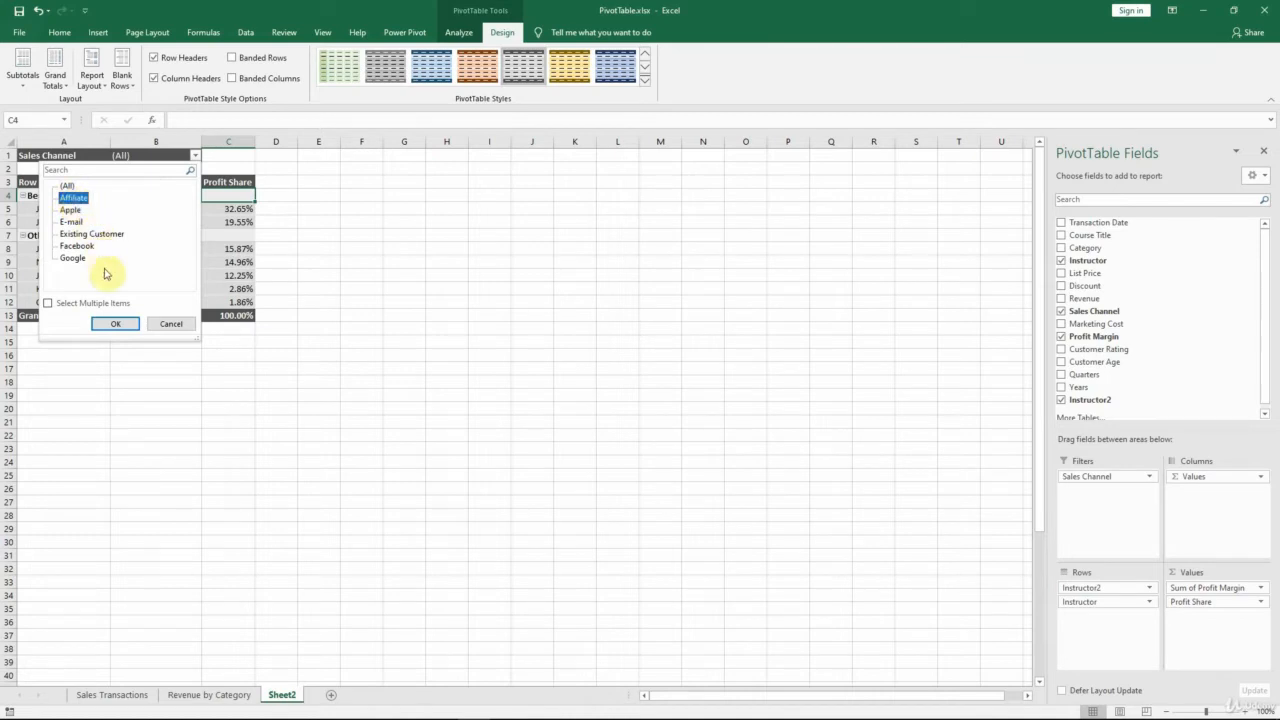
click(116, 324)
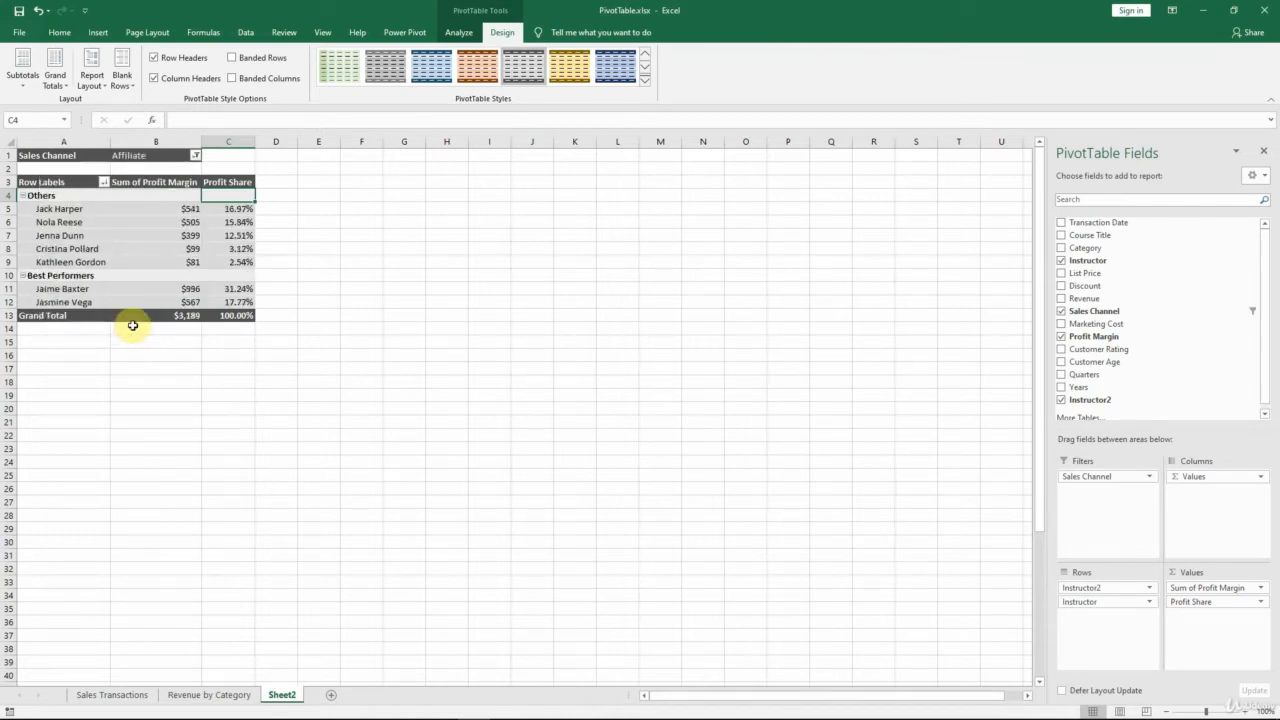
Step: Allow multiple items in the Sales Channel filter and show only Apple, Facebook and Google
click(196, 155)
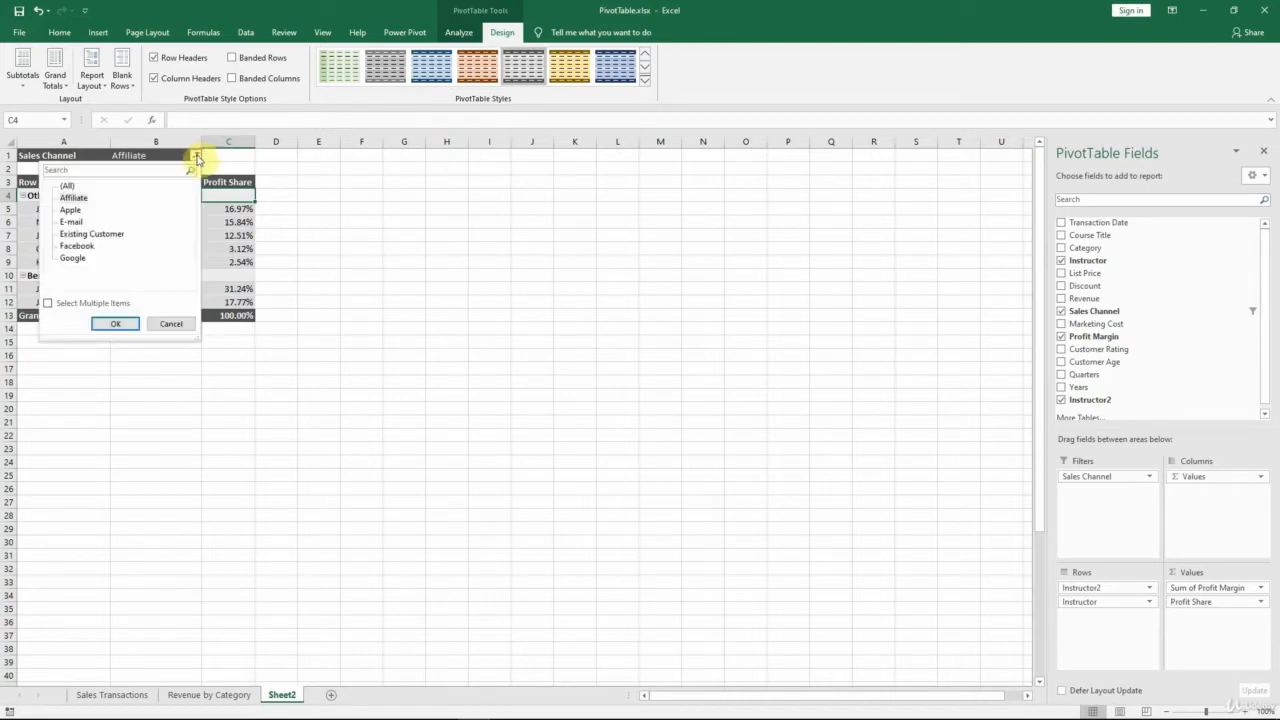
click(48, 303)
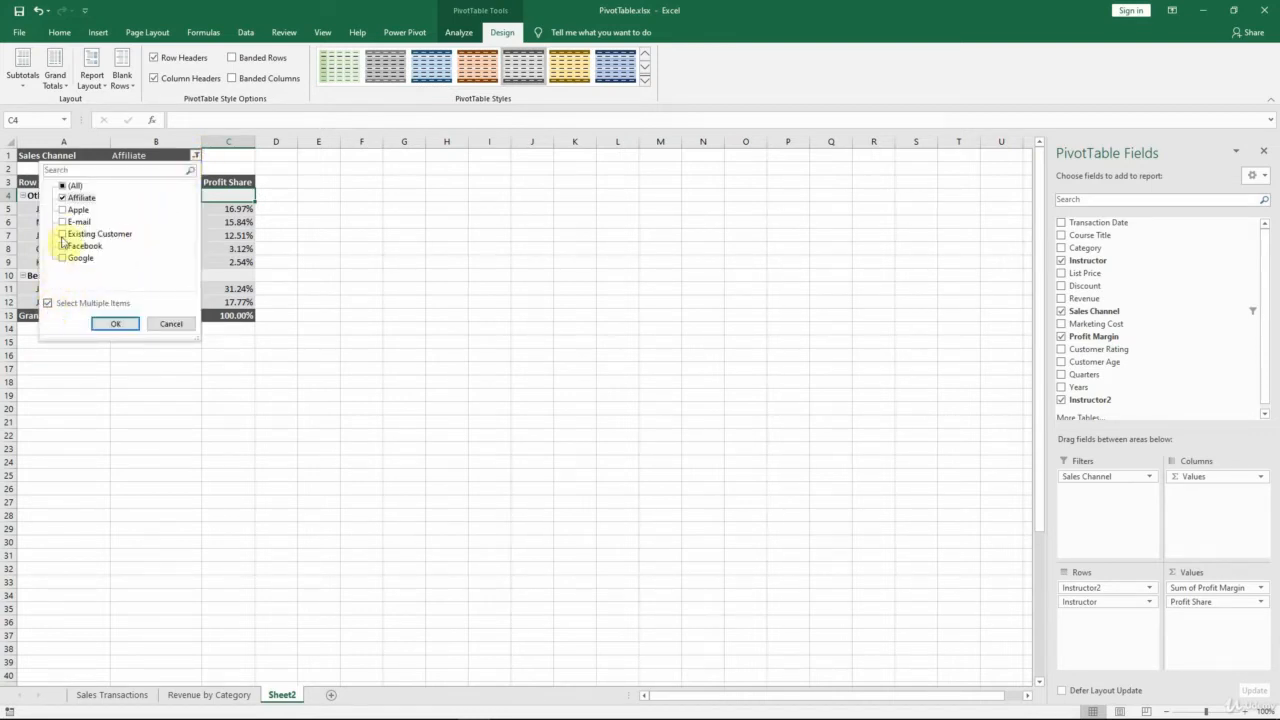
click(63, 199)
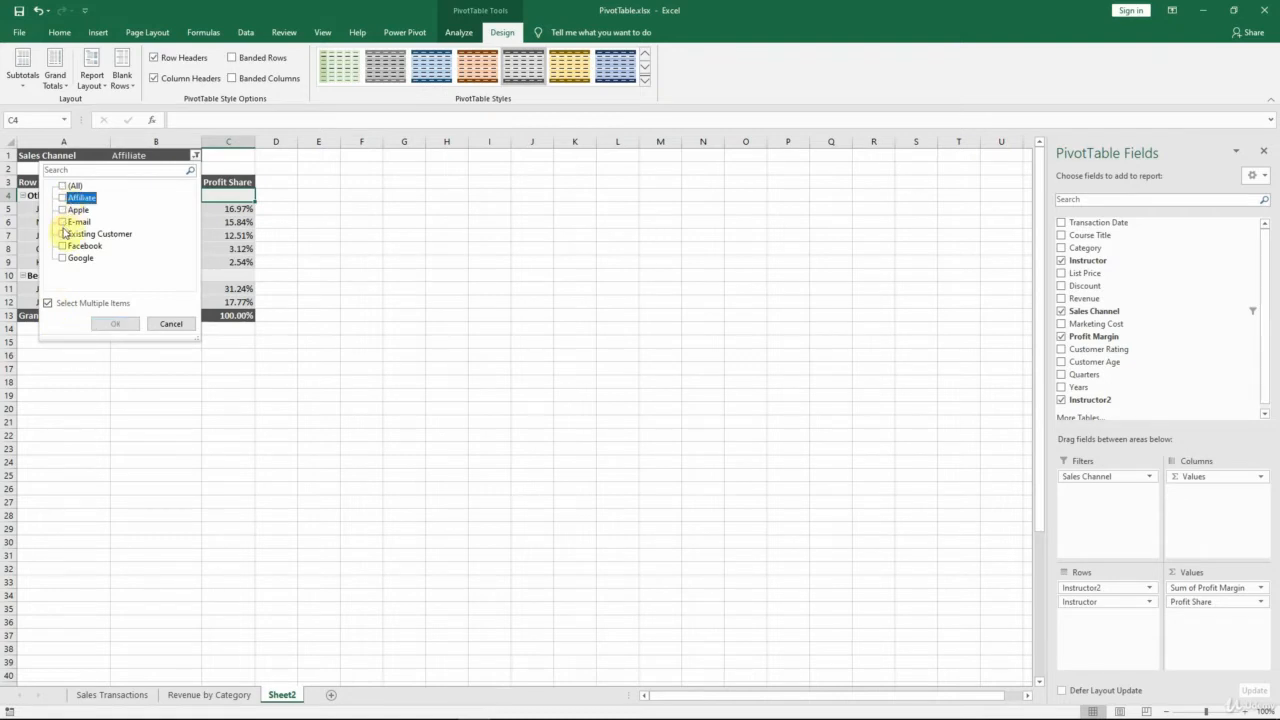
click(62, 246)
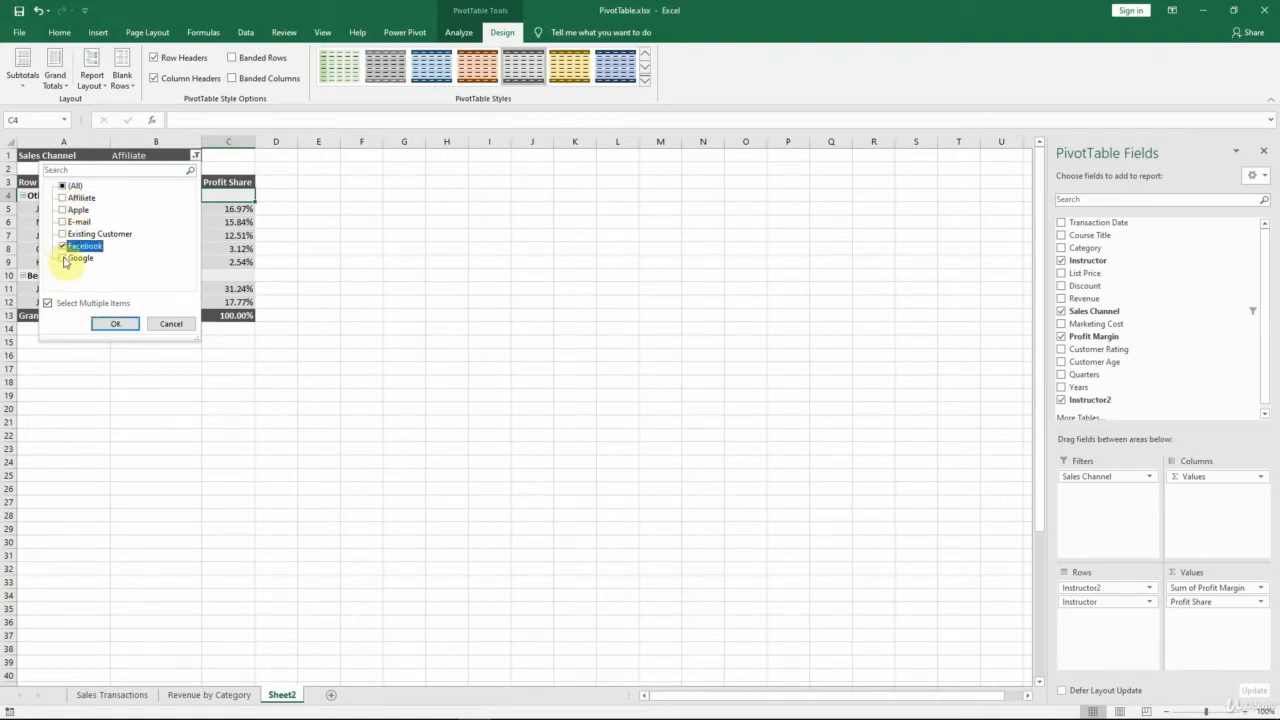
click(63, 258)
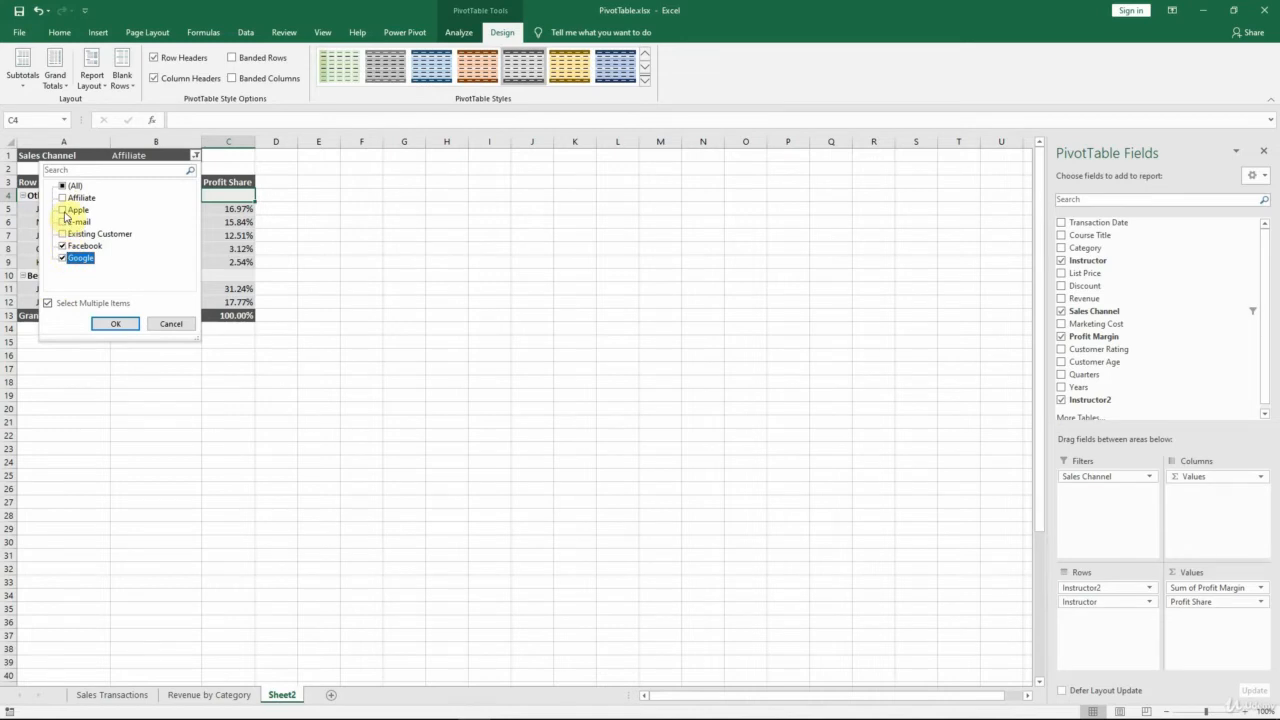
click(62, 210)
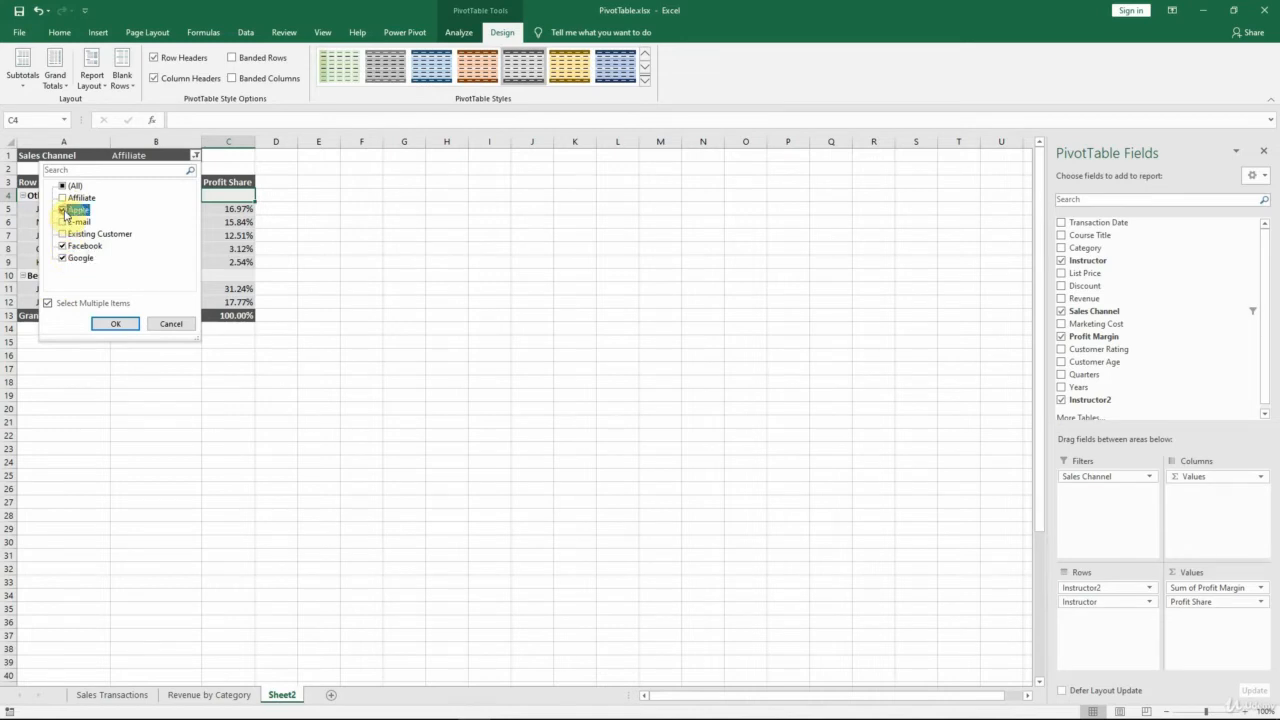
click(115, 323)
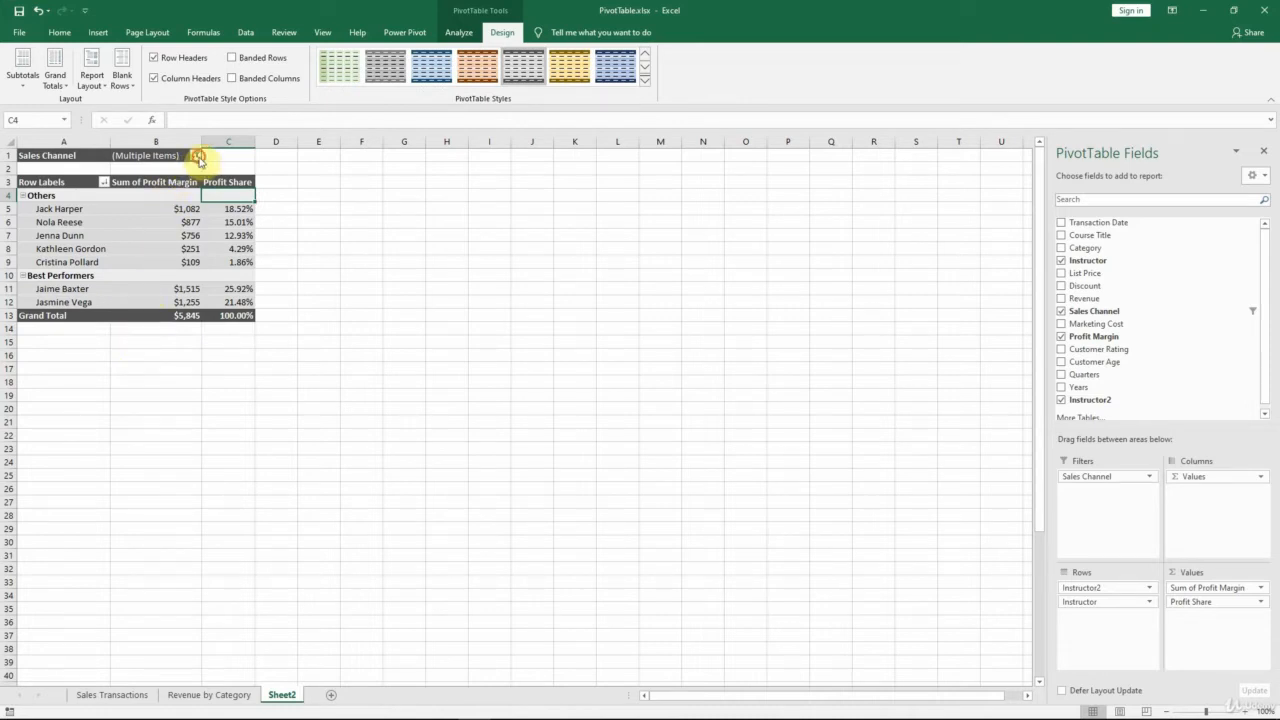
Step: Reset the Sales Channel filter to include all channels
click(196, 155)
click(63, 186)
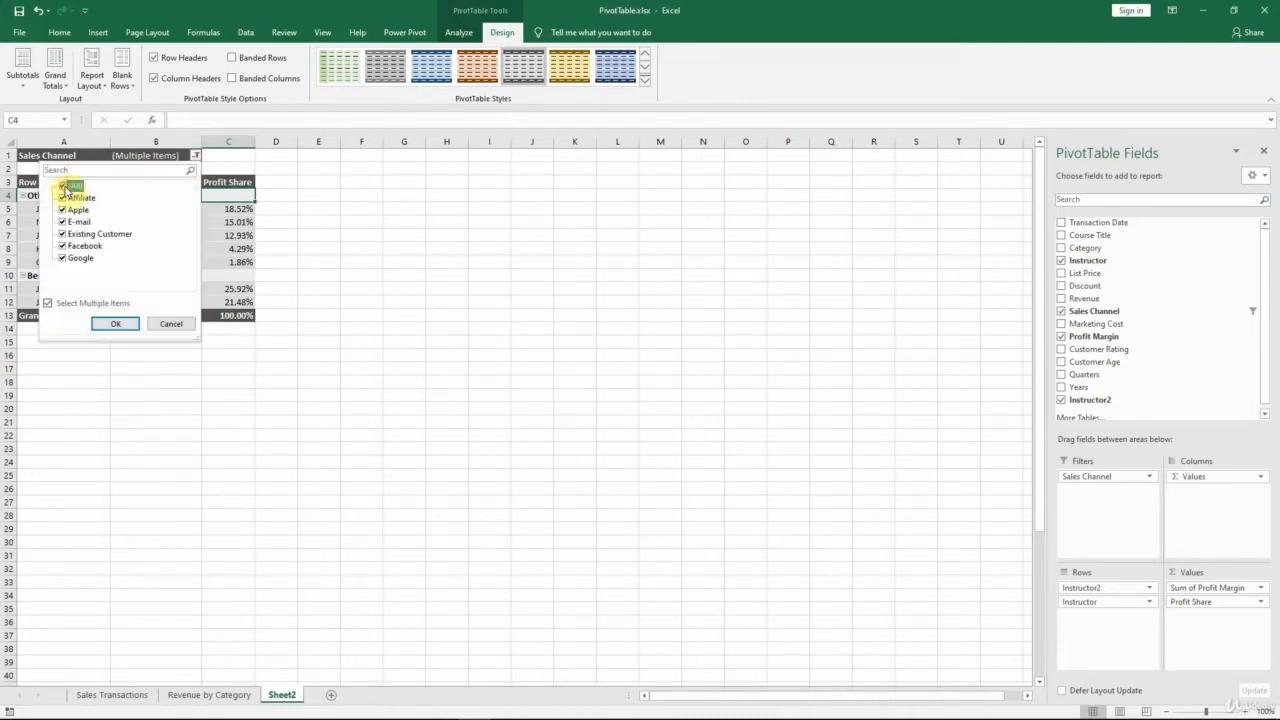
click(116, 324)
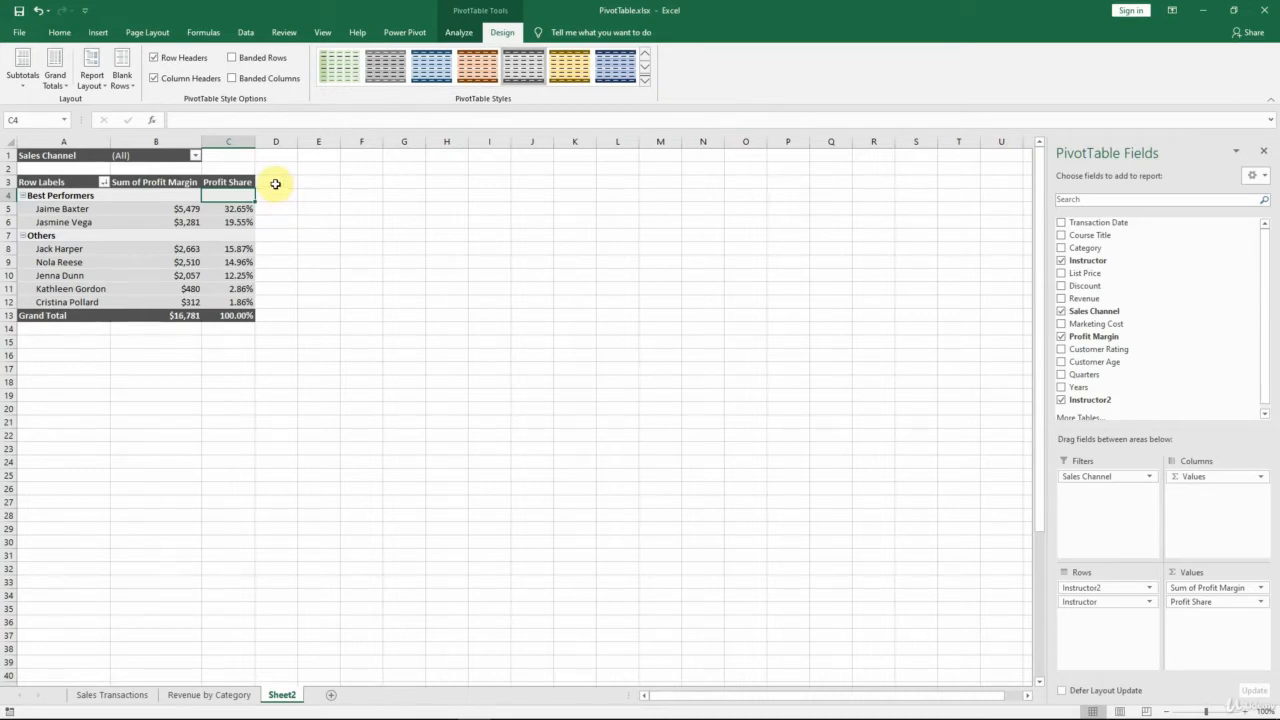
Step: Review the Sales Channel data in the Sales Transactions sheet and return to the instructor PivotTable on Sheet2
click(116, 697)
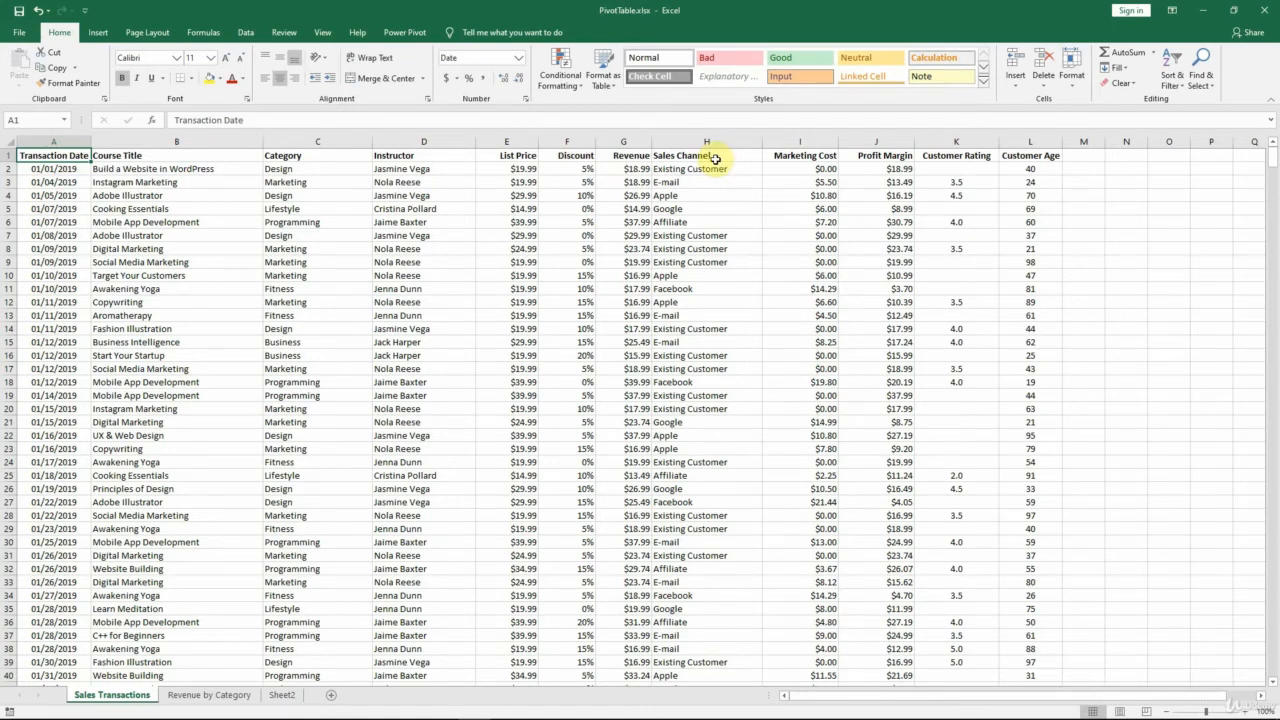
click(282, 695)
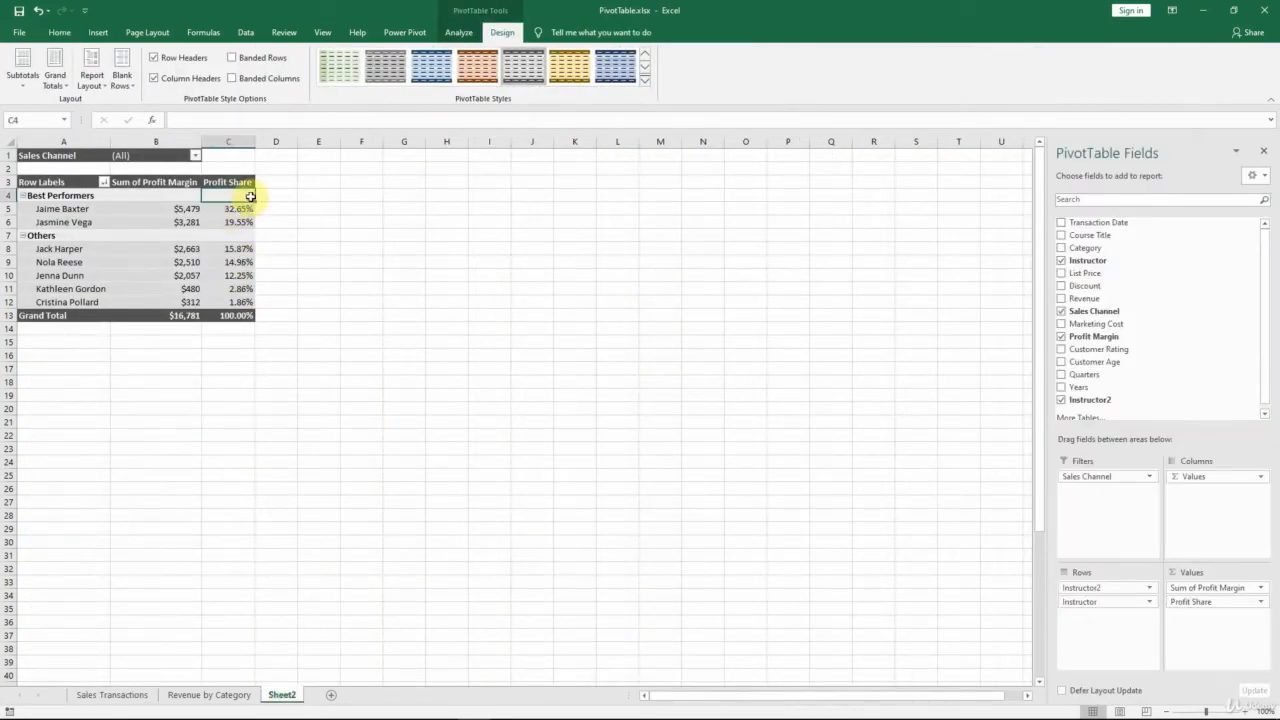
Step: Add a calculated field named Discount Given to the instructor PivotTable with the formula = 'List Price' - Revenue
click(461, 35)
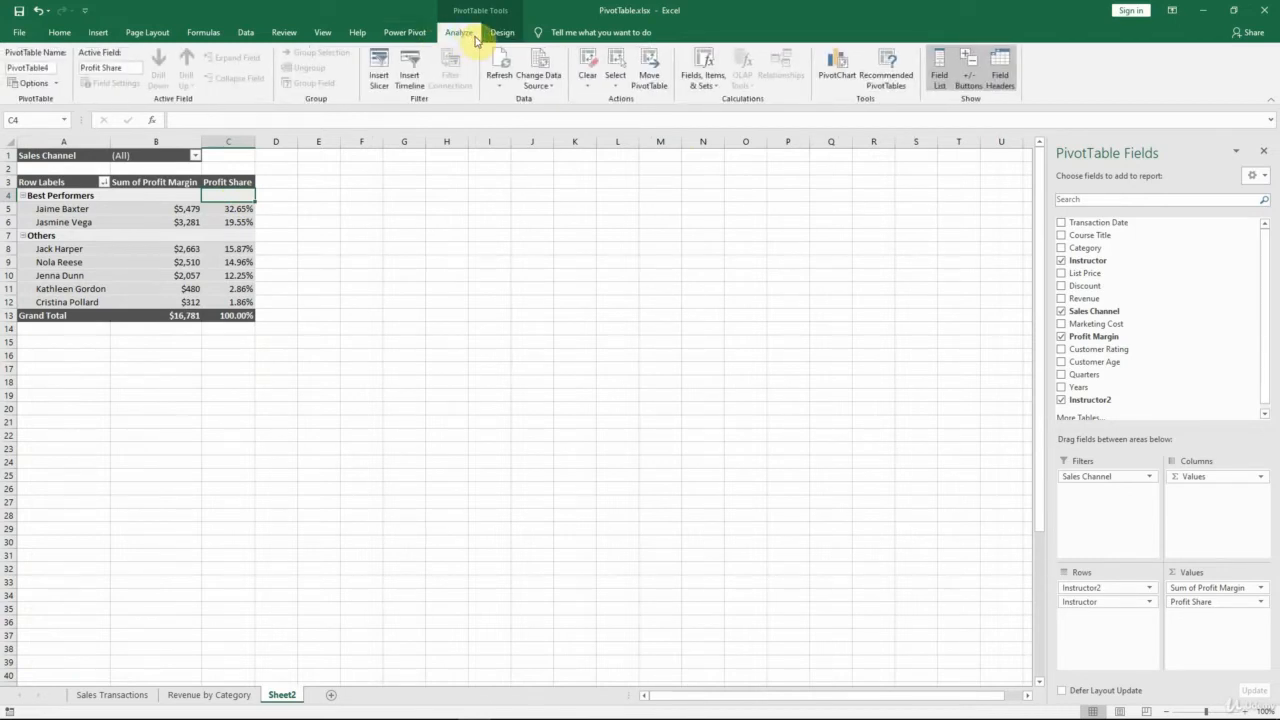
click(724, 90)
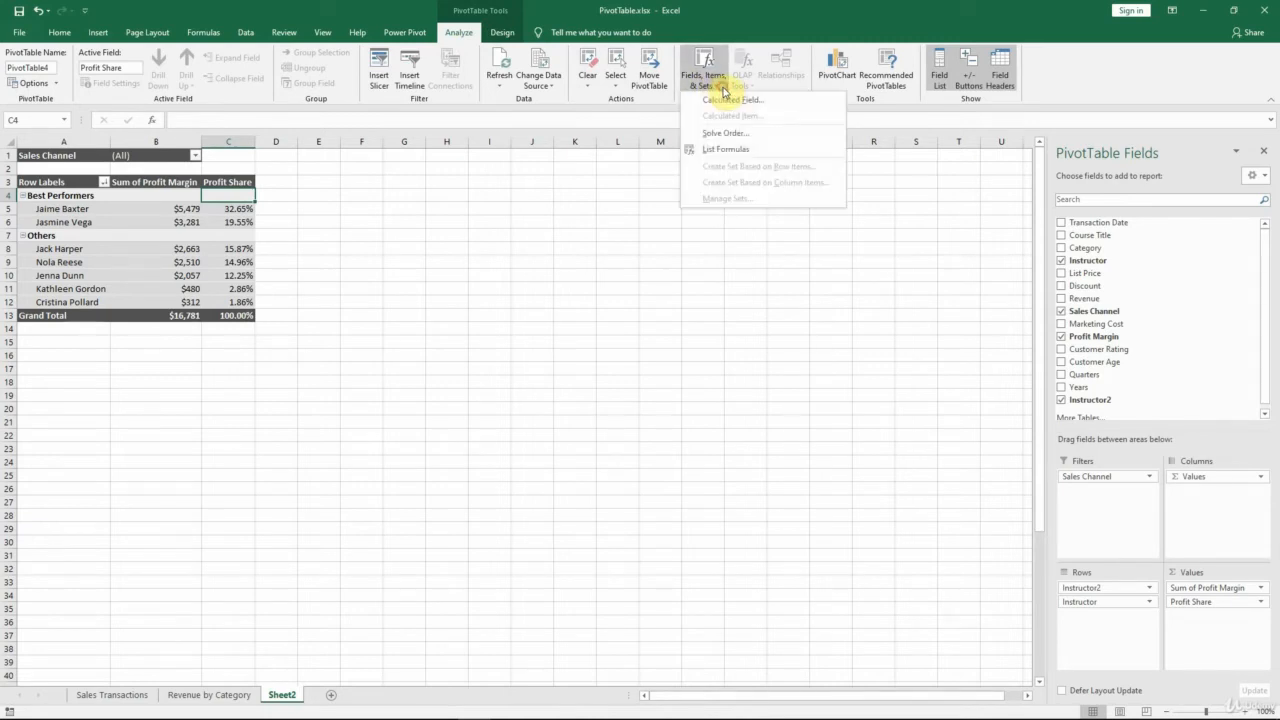
click(775, 103)
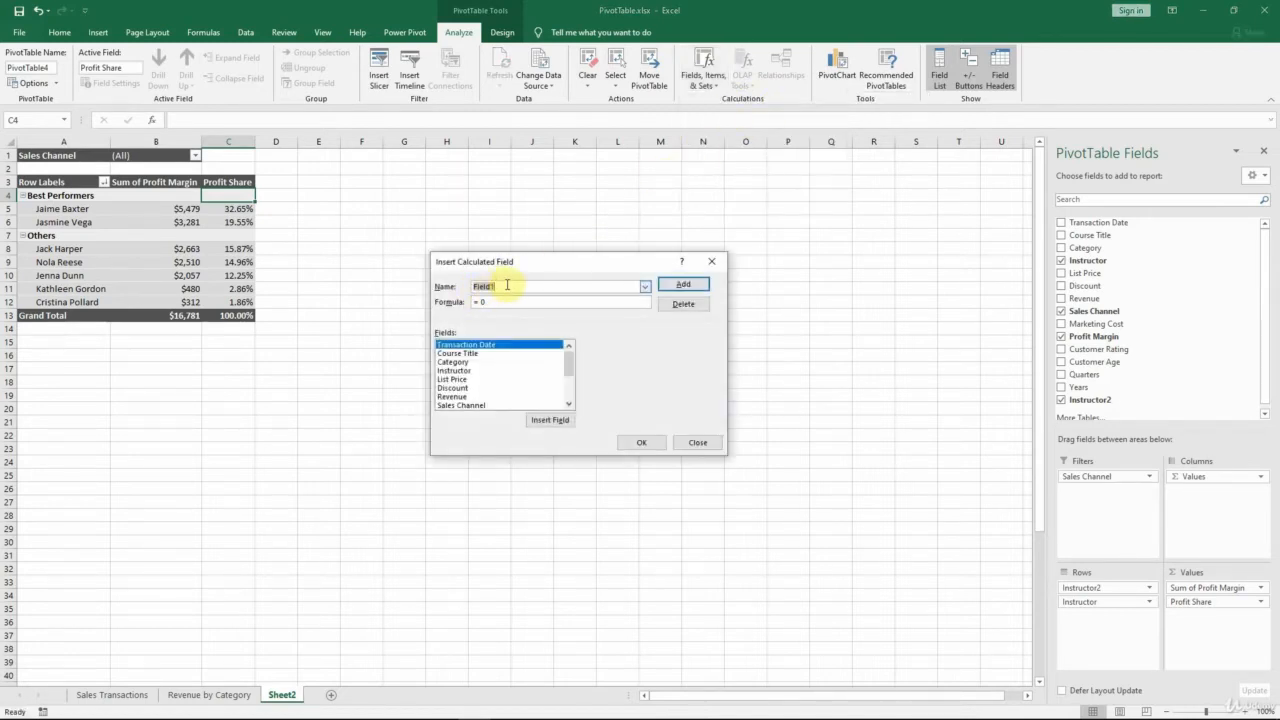
text(Discount Rate)
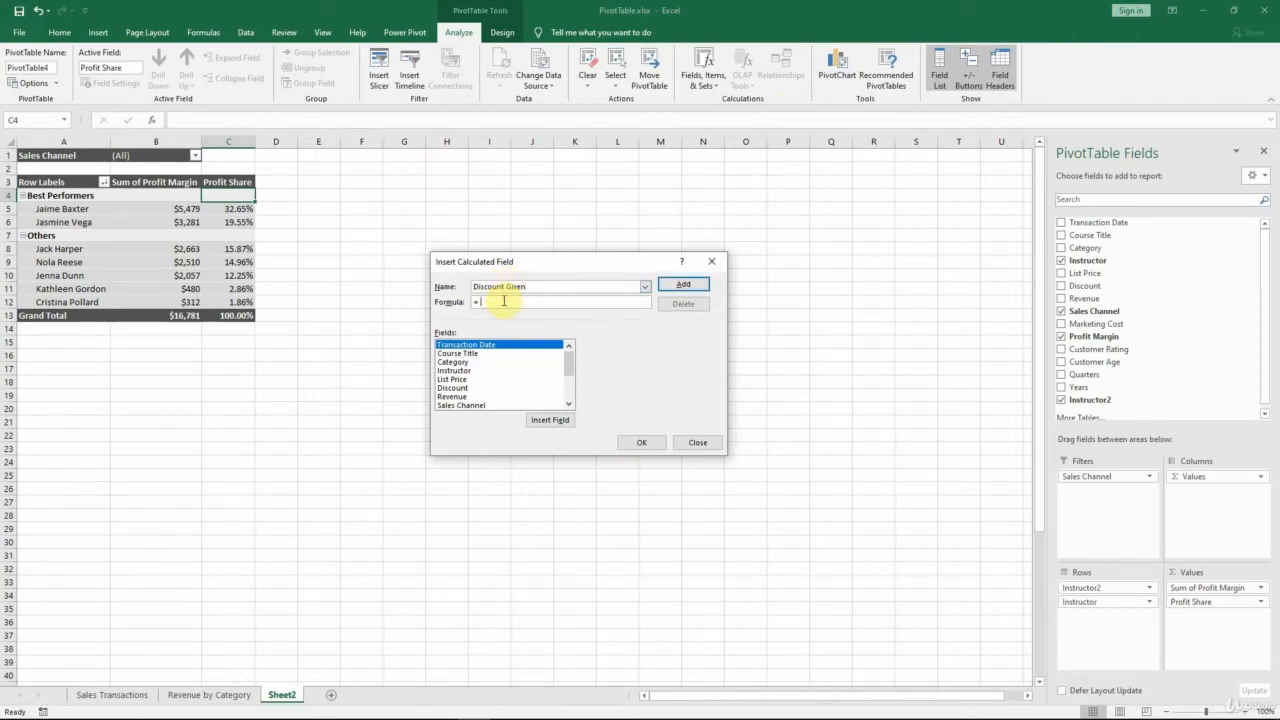
click(454, 380)
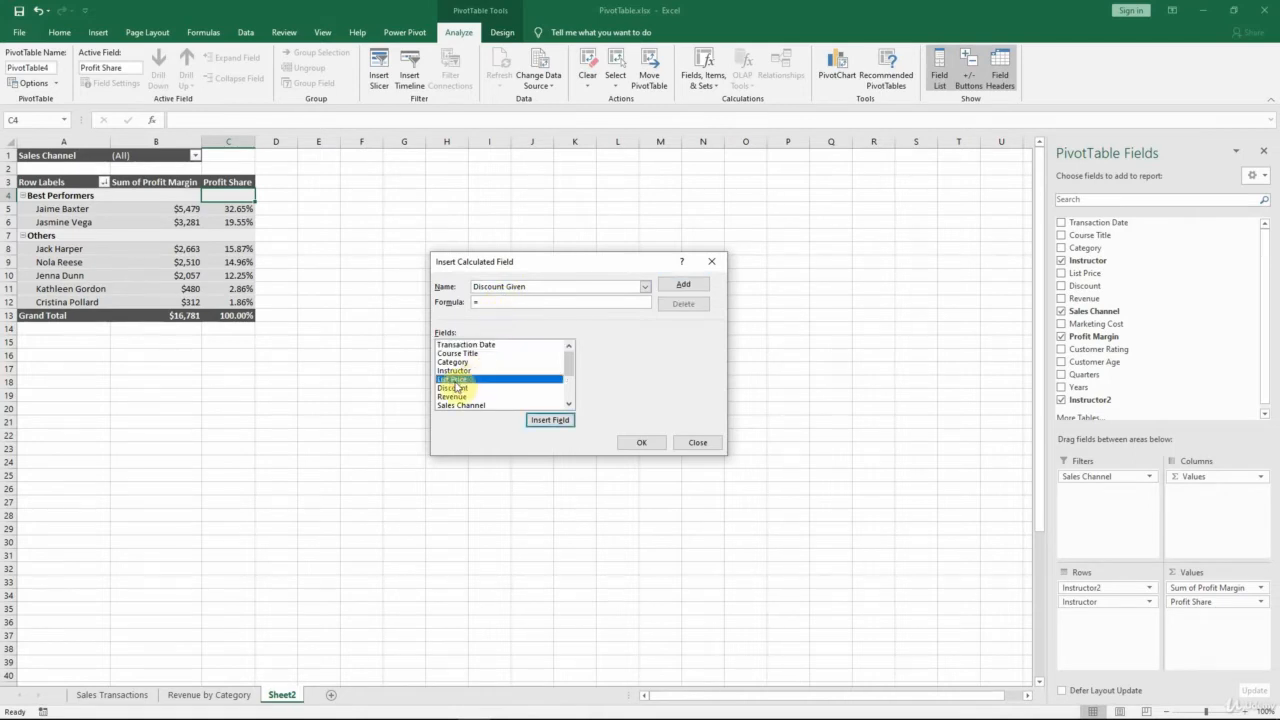
click(570, 424)
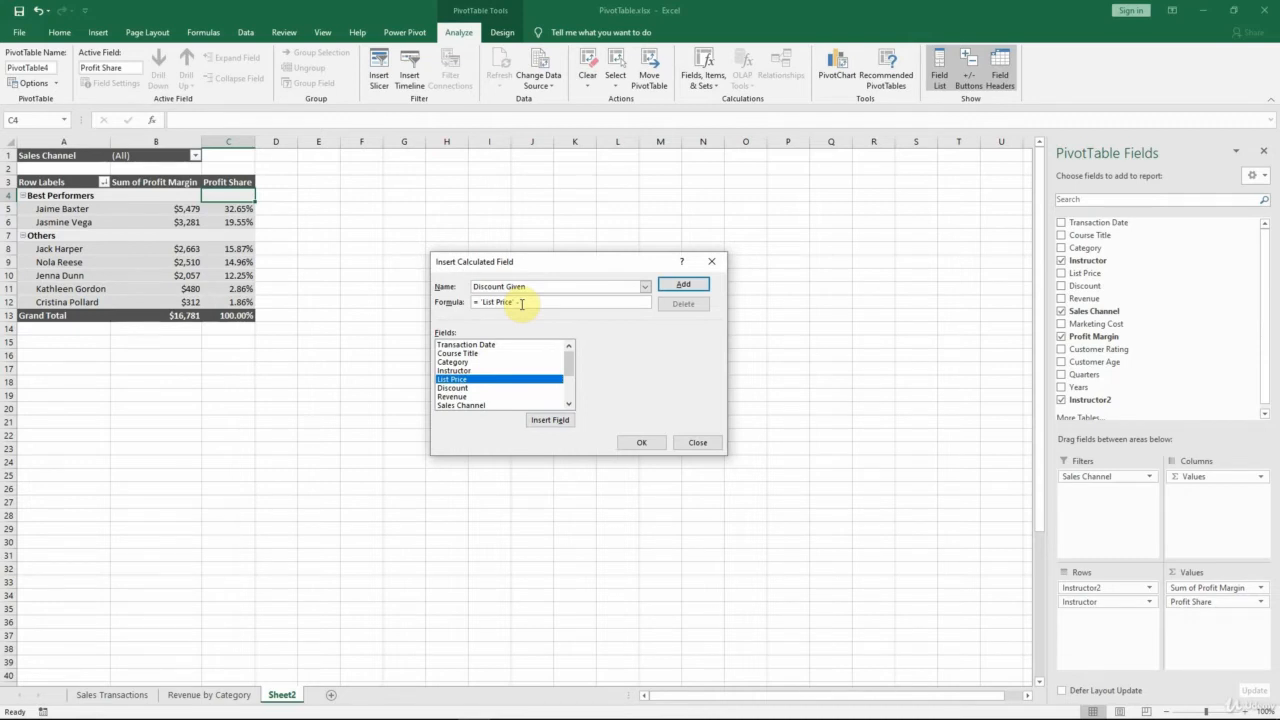
click(457, 397)
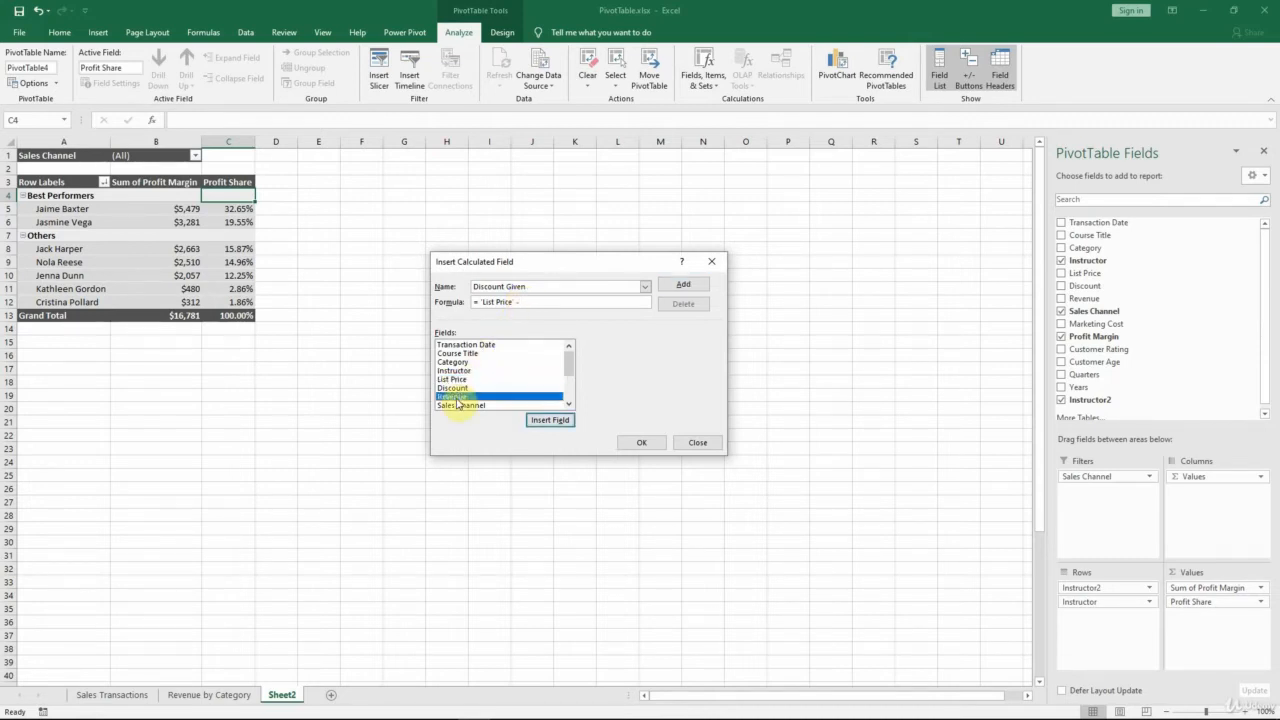
double_click(457, 397)
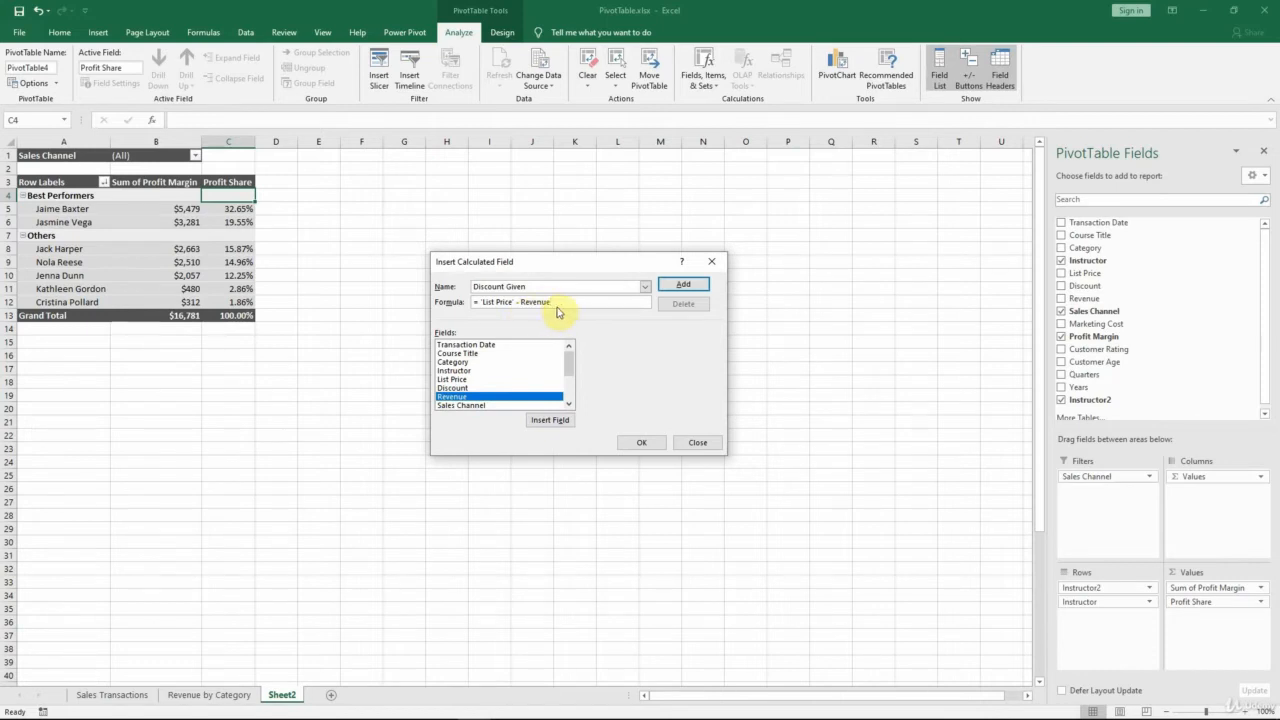
click(700, 285)
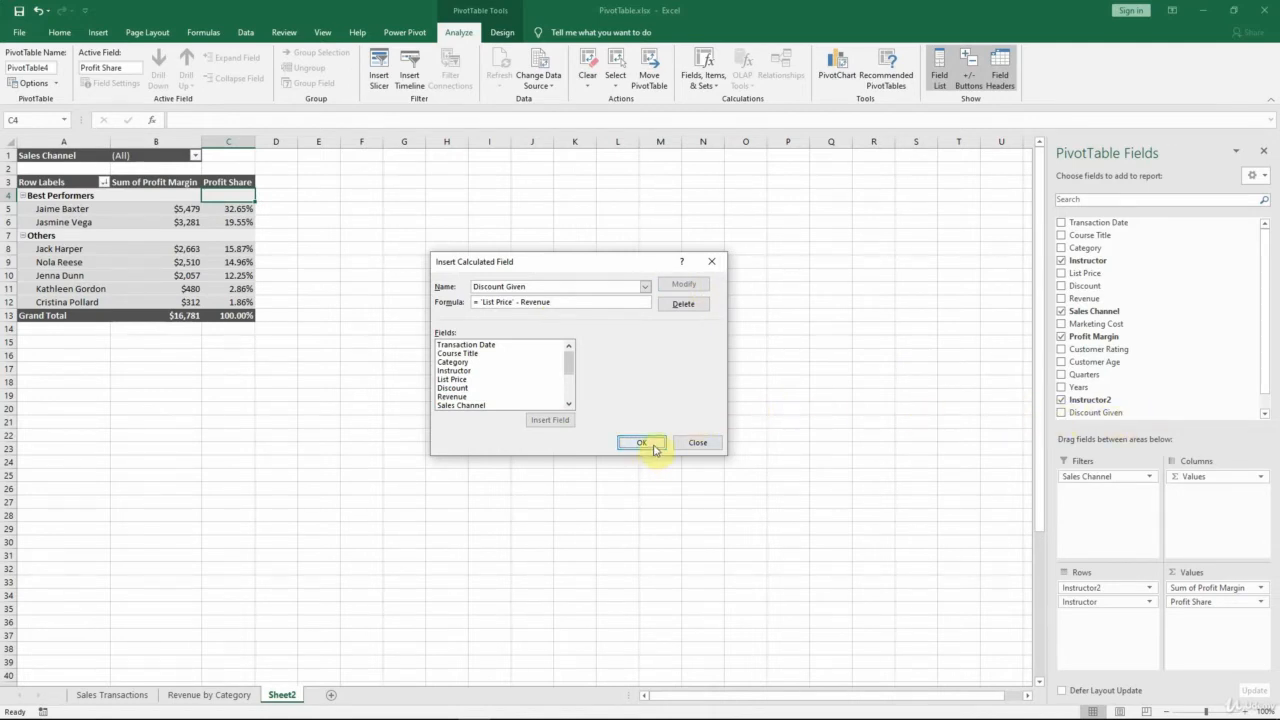
click(642, 443)
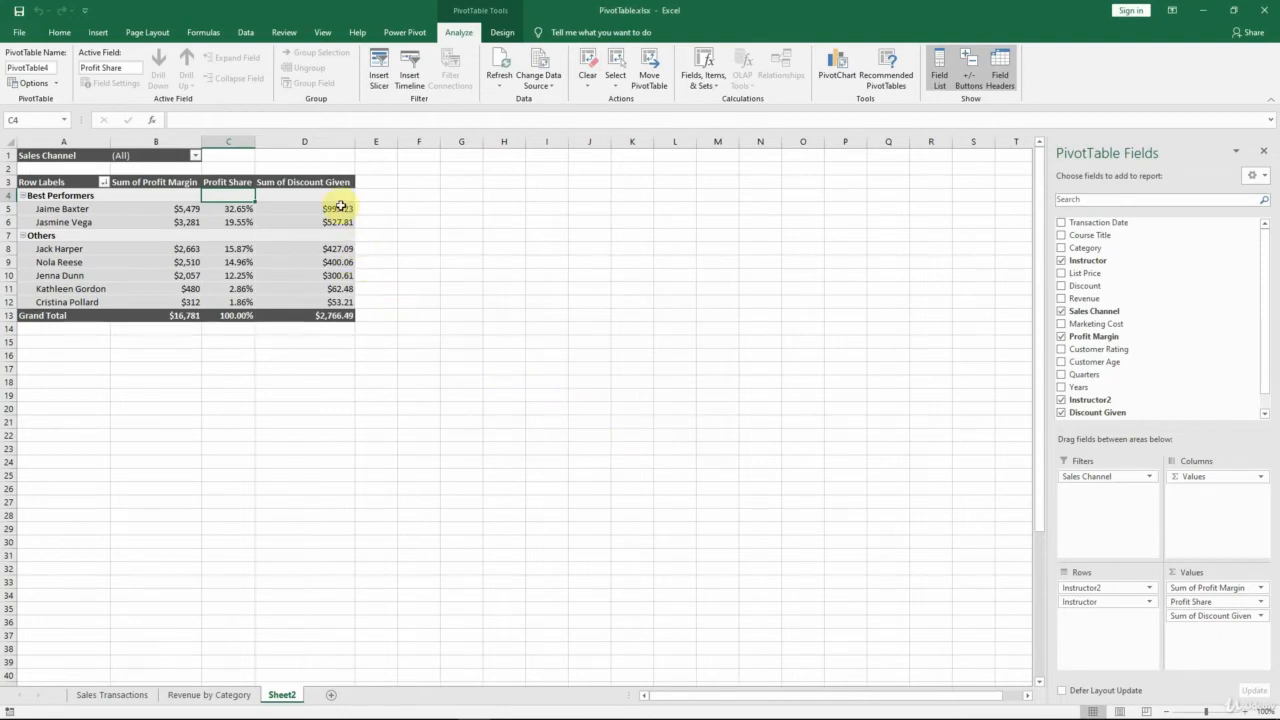
mouse_move(331, 288)
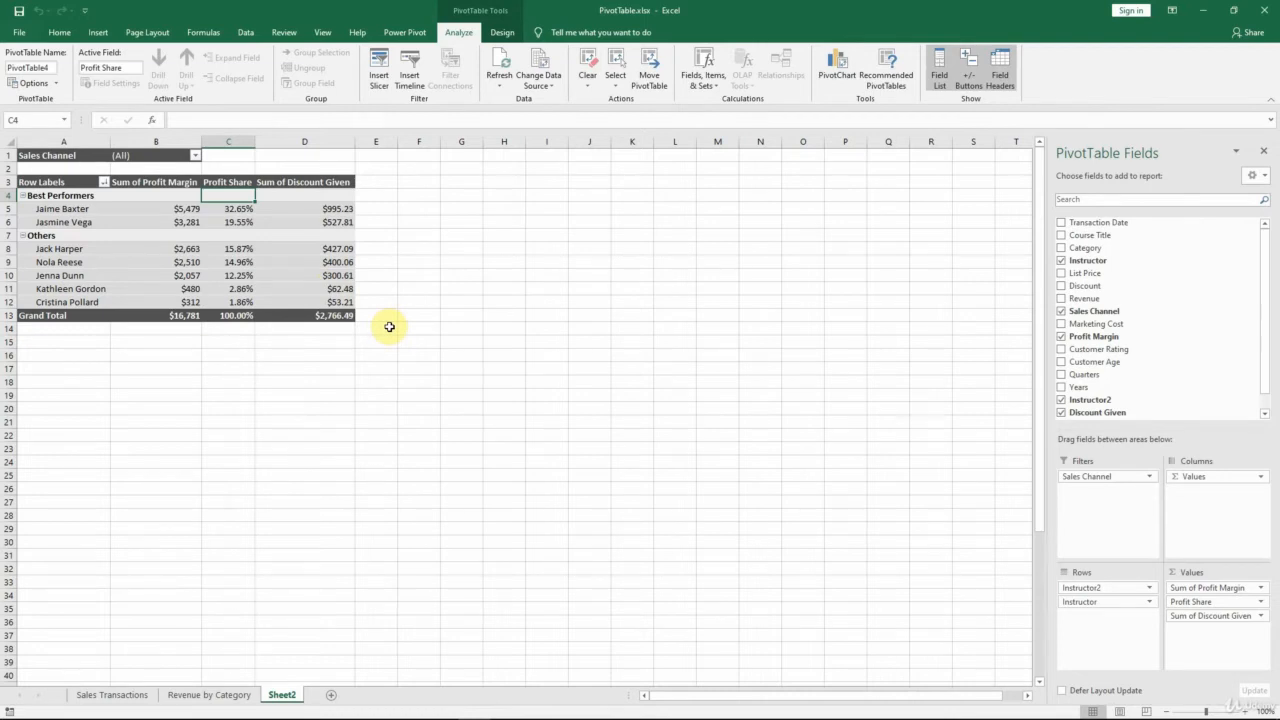
Step: Rename the instructor PivotTable's sheet, Sheet2, as Instructors Perf
click(284, 693)
double_click(284, 693)
text(Instruc)
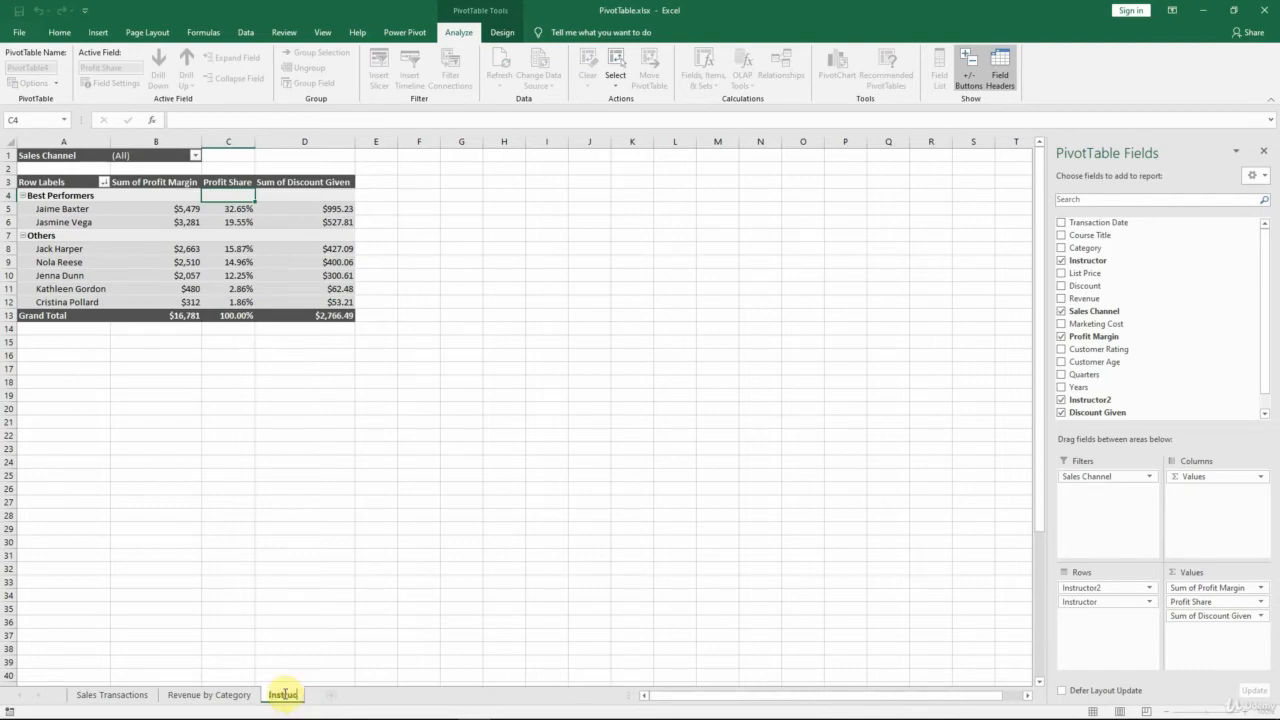
text(tors Perf)
key(Return)
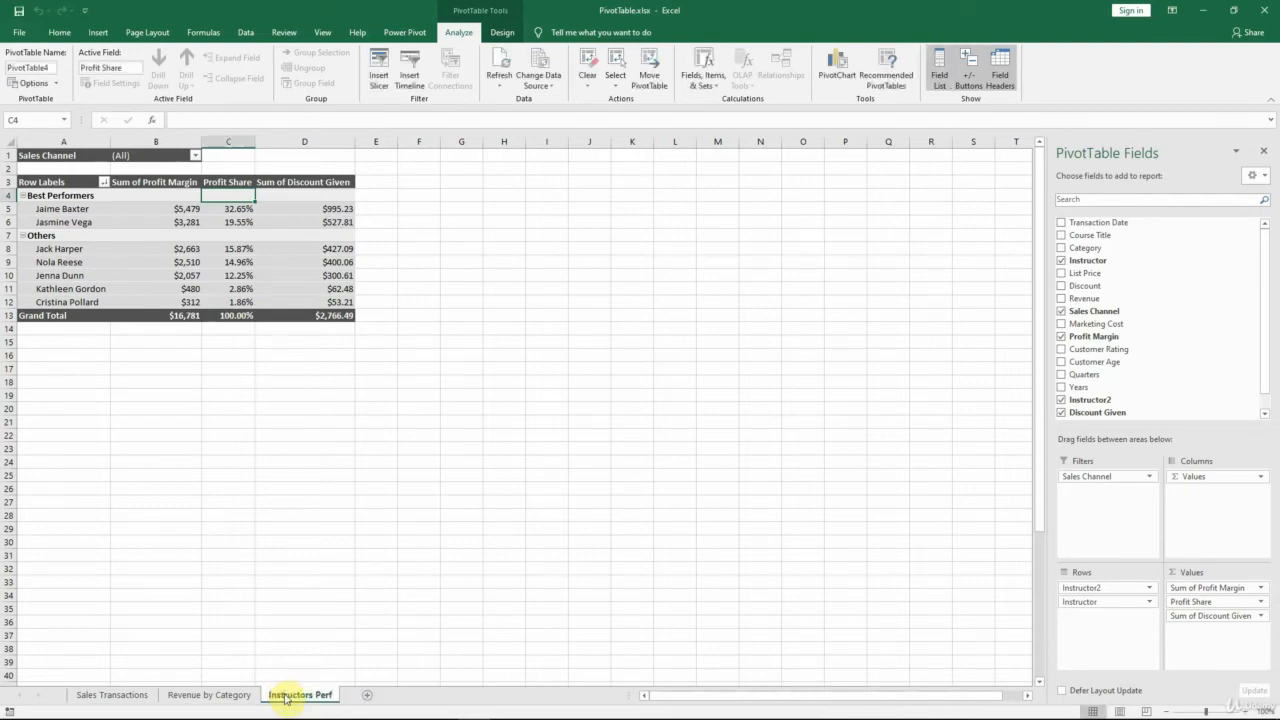
Step: Create a PivotTable from the Sales Transactions data on a new worksheet and move that sheet after Instructors Perf
click(127, 695)
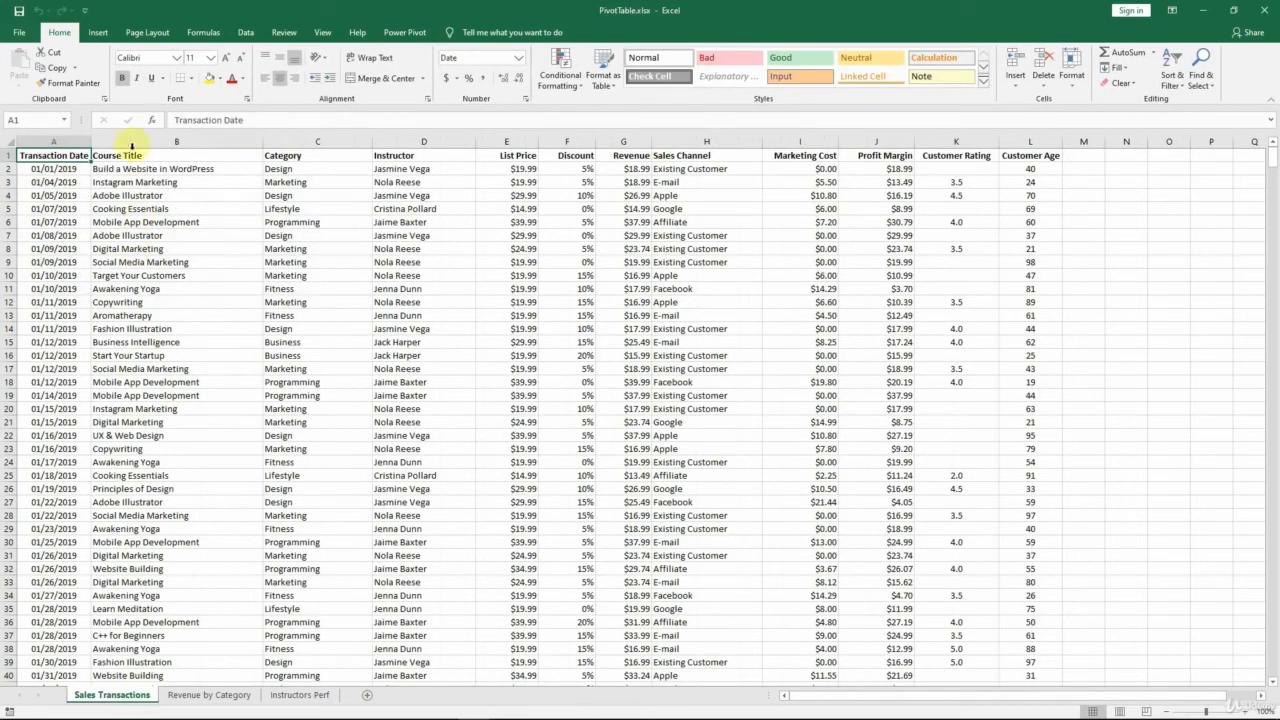
click(98, 32)
click(24, 66)
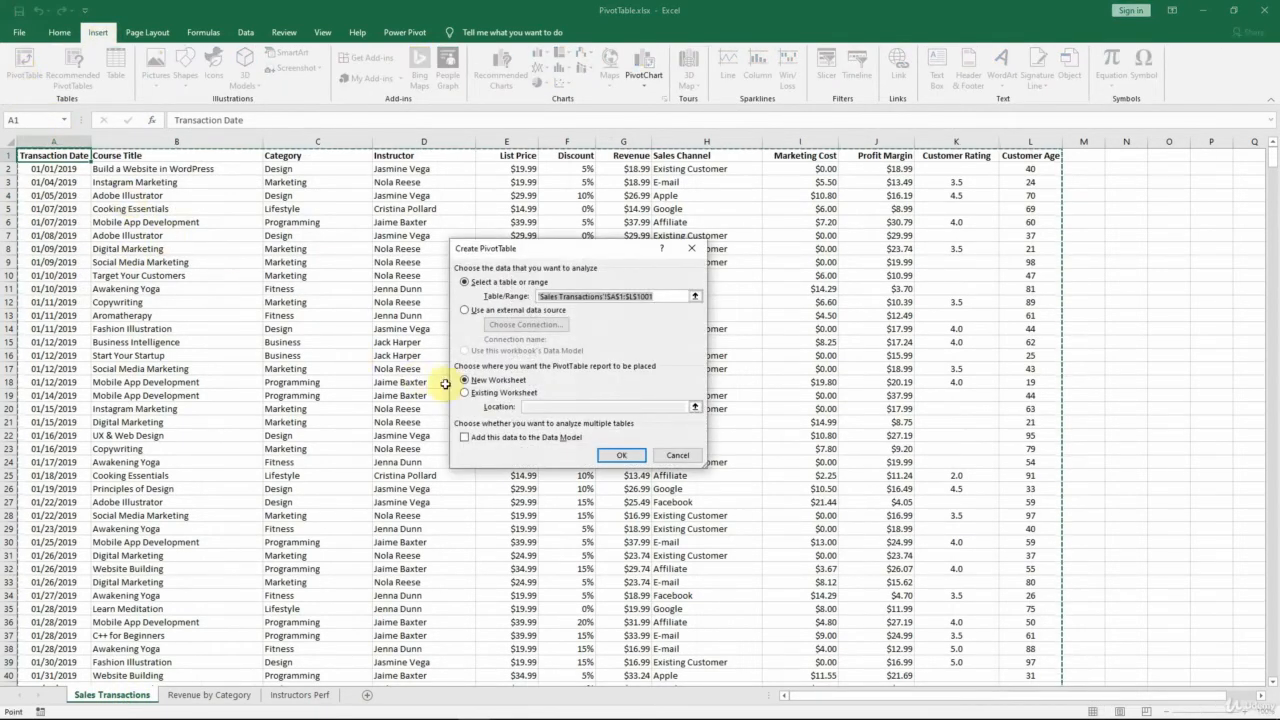
click(621, 457)
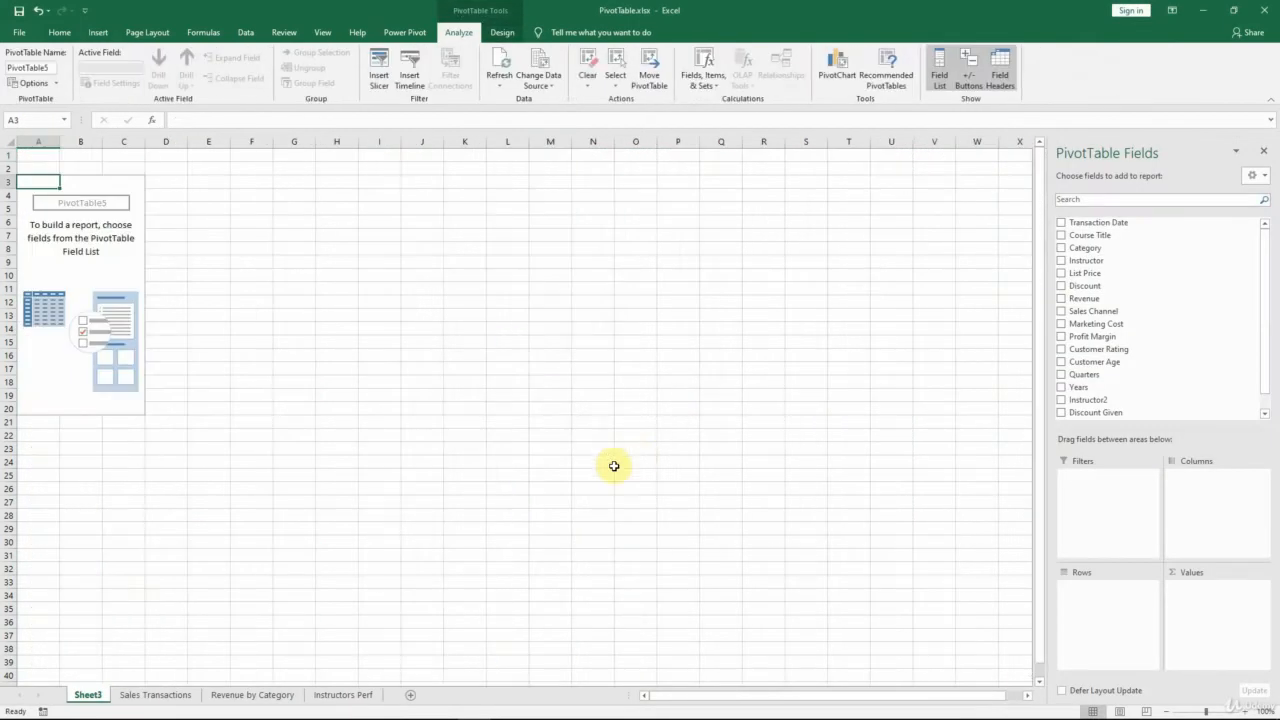
double_click(93, 697)
drag(122, 704, 385, 703)
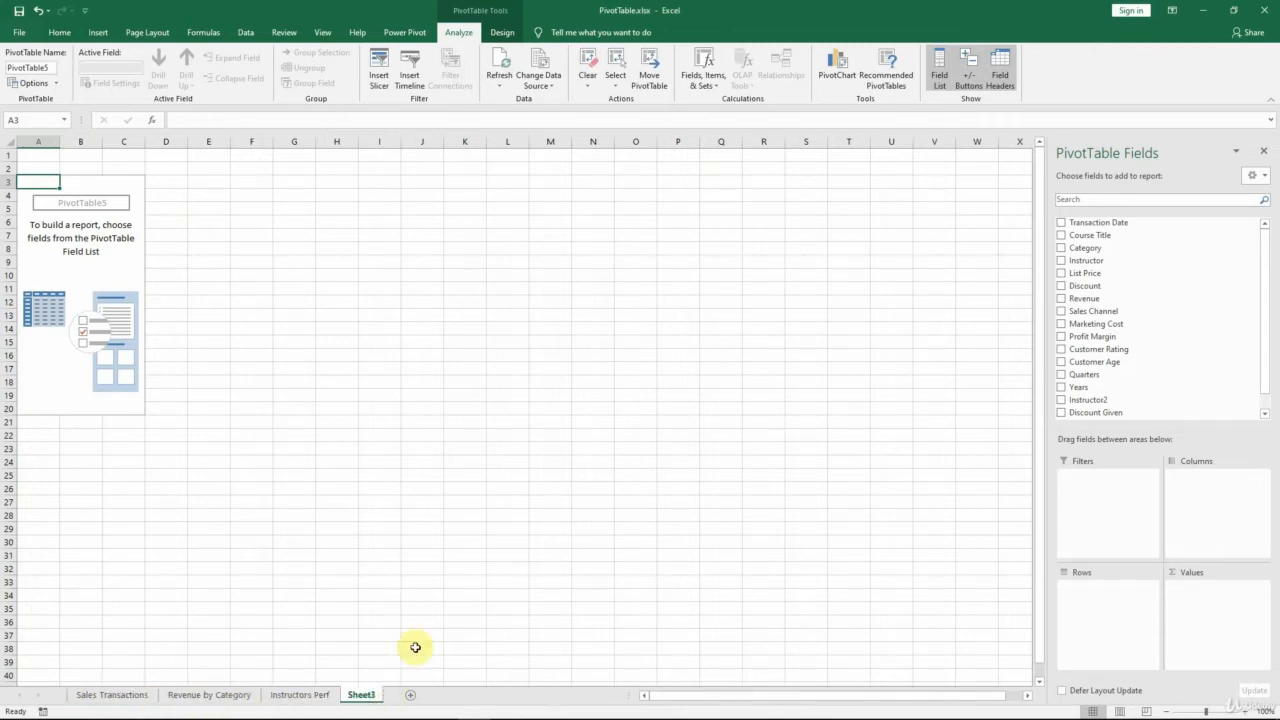
Step: Summarize Revenue as values in the new PivotTable with Customer Age as the row field
click(1063, 299)
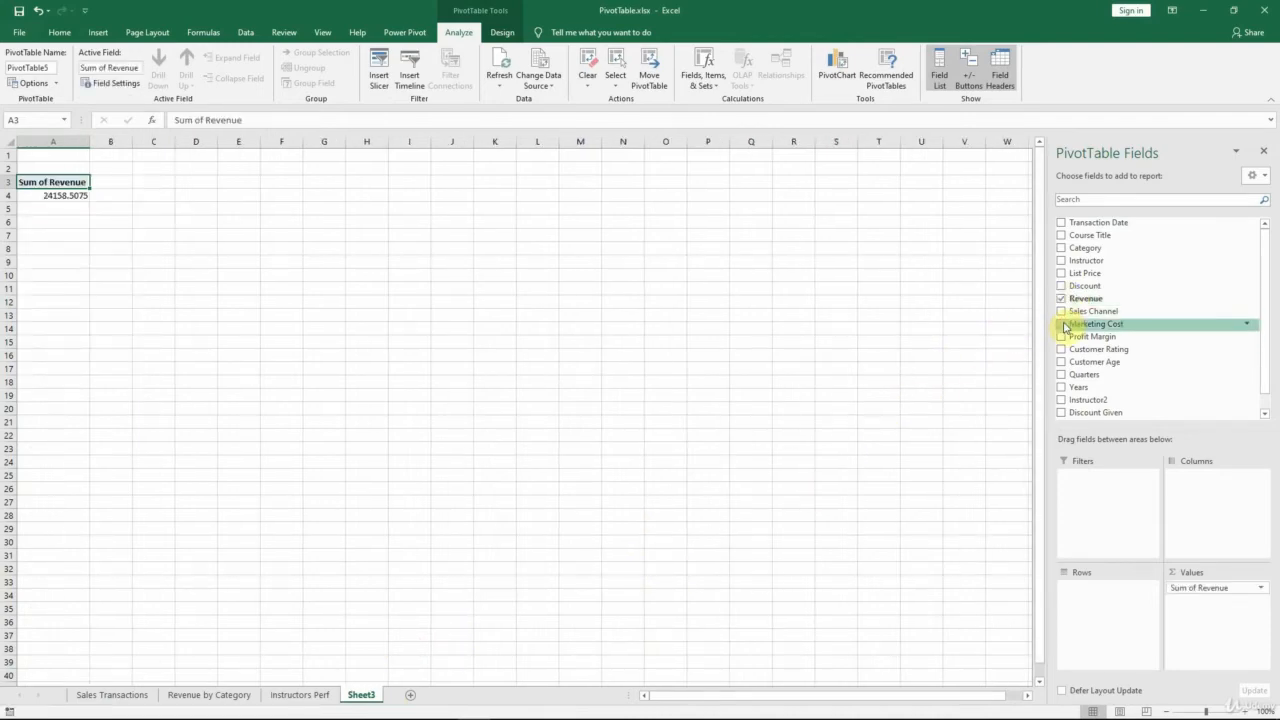
click(1062, 364)
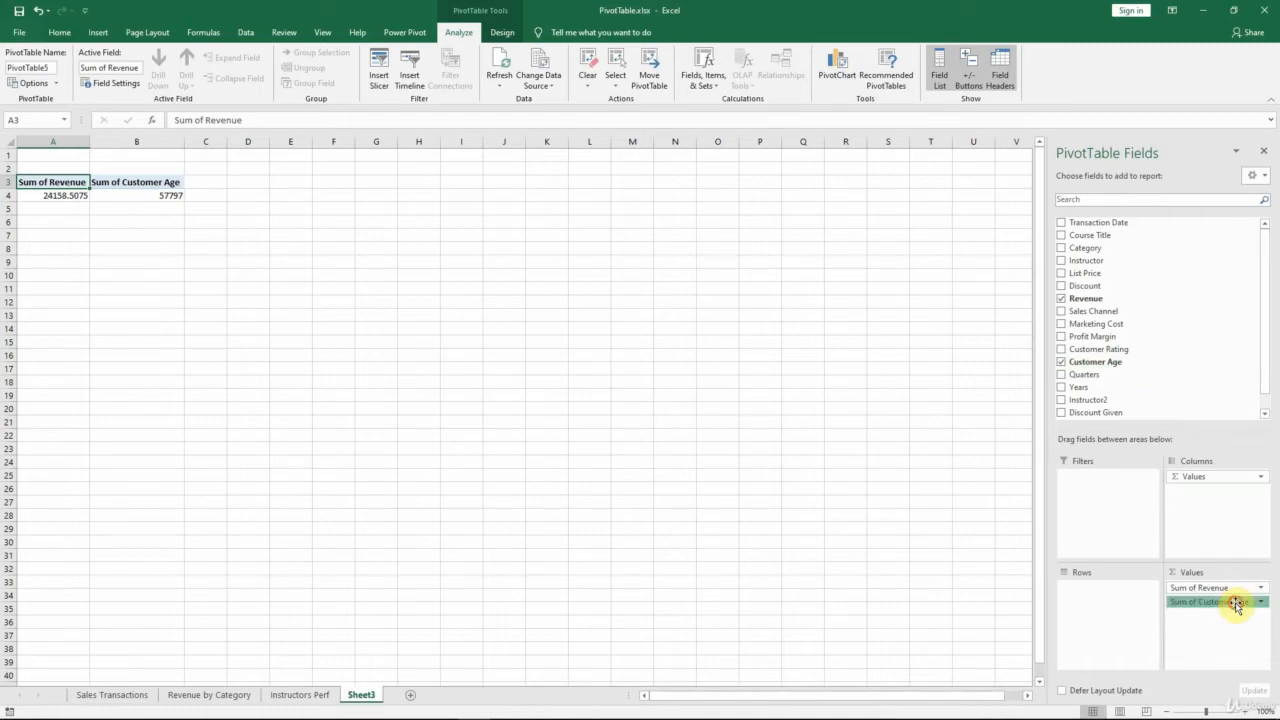
drag(1237, 604, 1112, 612)
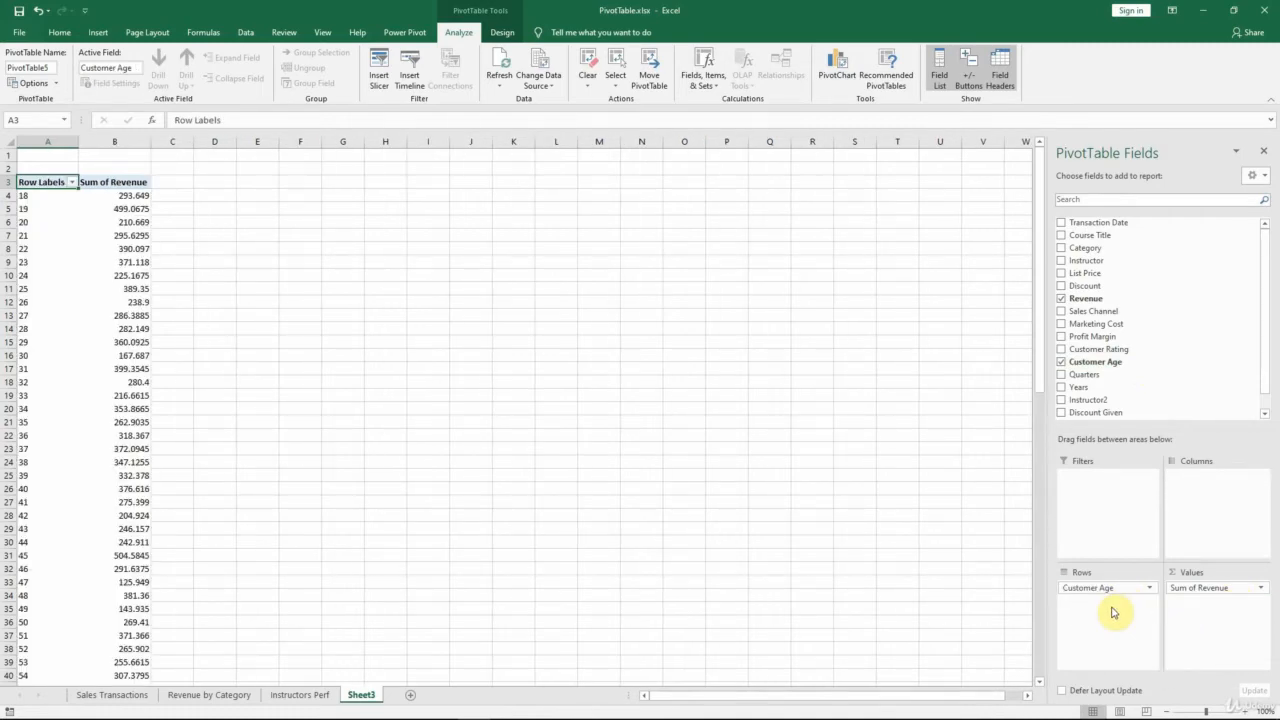
Step: Format the Sum of Revenue values as Currency with 0 decimal places
right_click(116, 207)
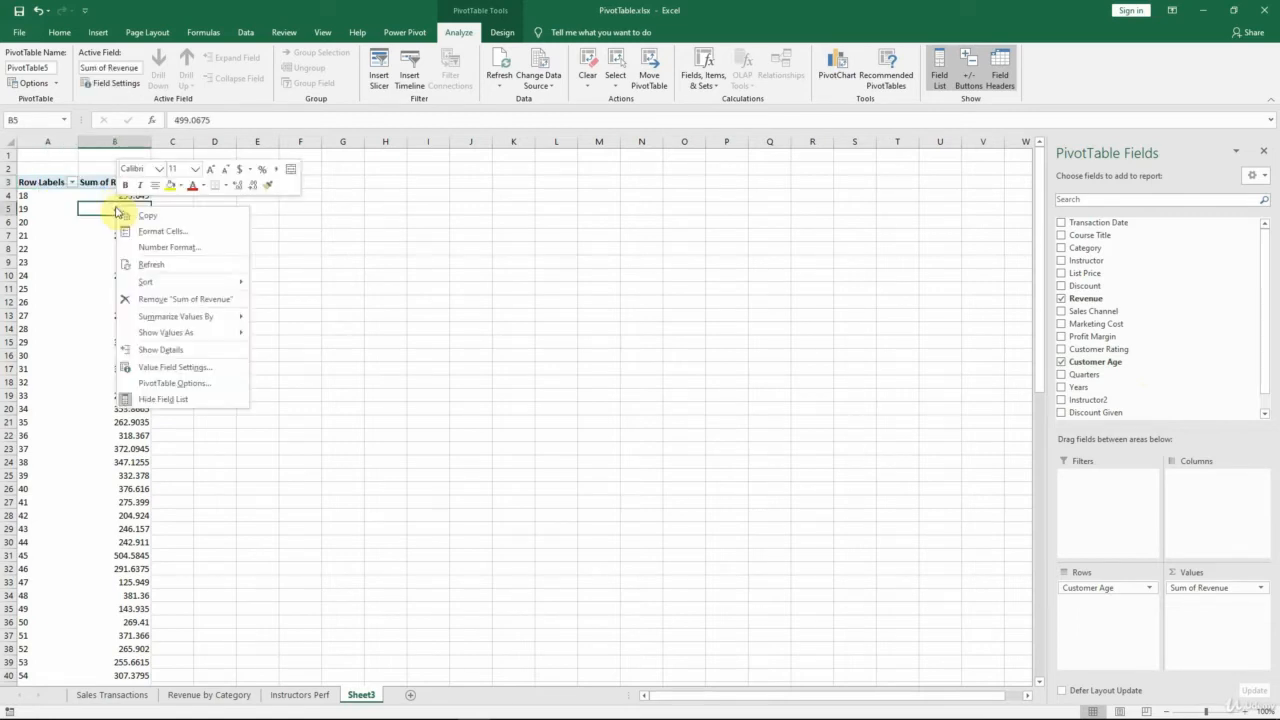
click(183, 248)
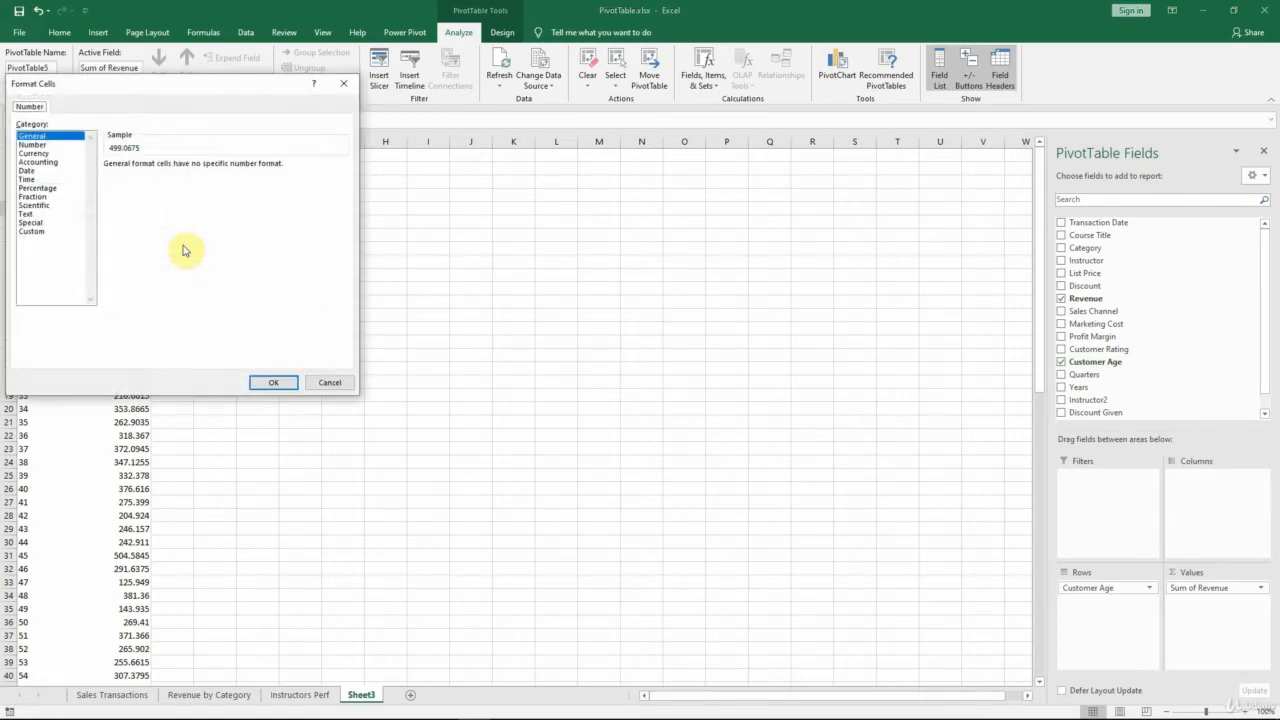
click(48, 155)
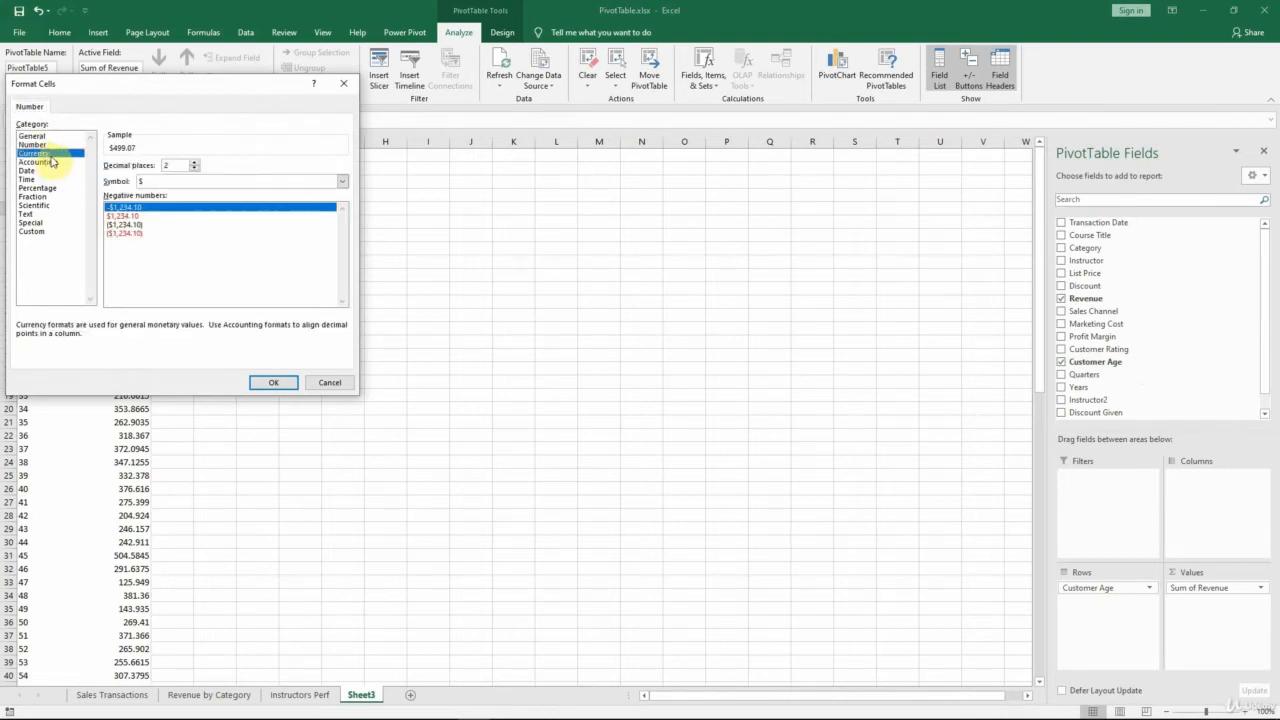
click(194, 168)
click(194, 168)
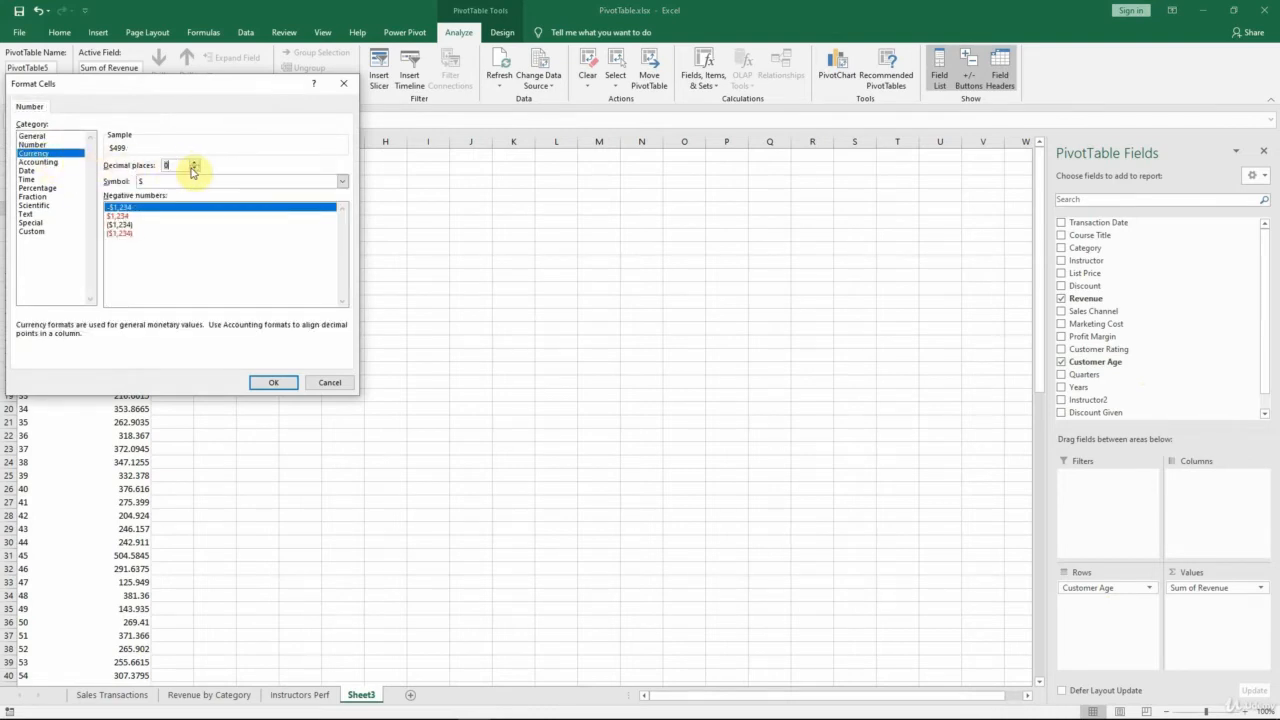
click(276, 383)
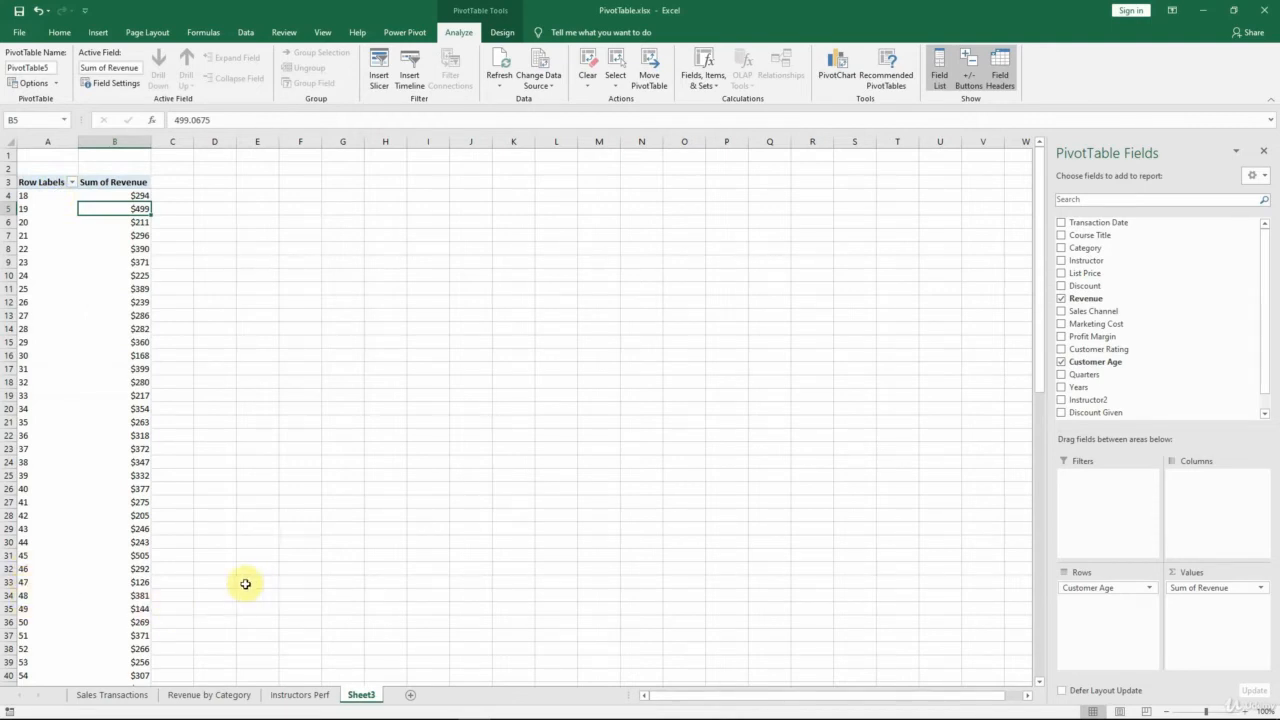
Step: Group the Customer Age rows from 18 to 99 in intervals of 10
click(43, 208)
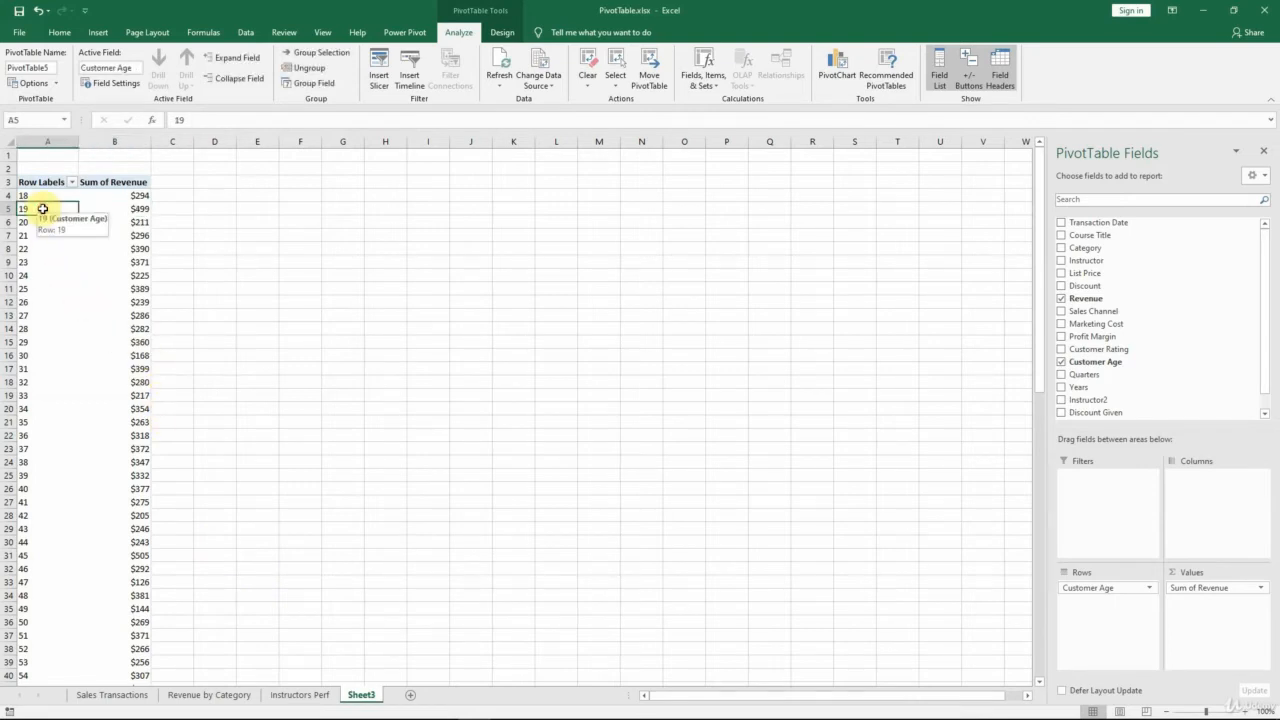
right_click(43, 208)
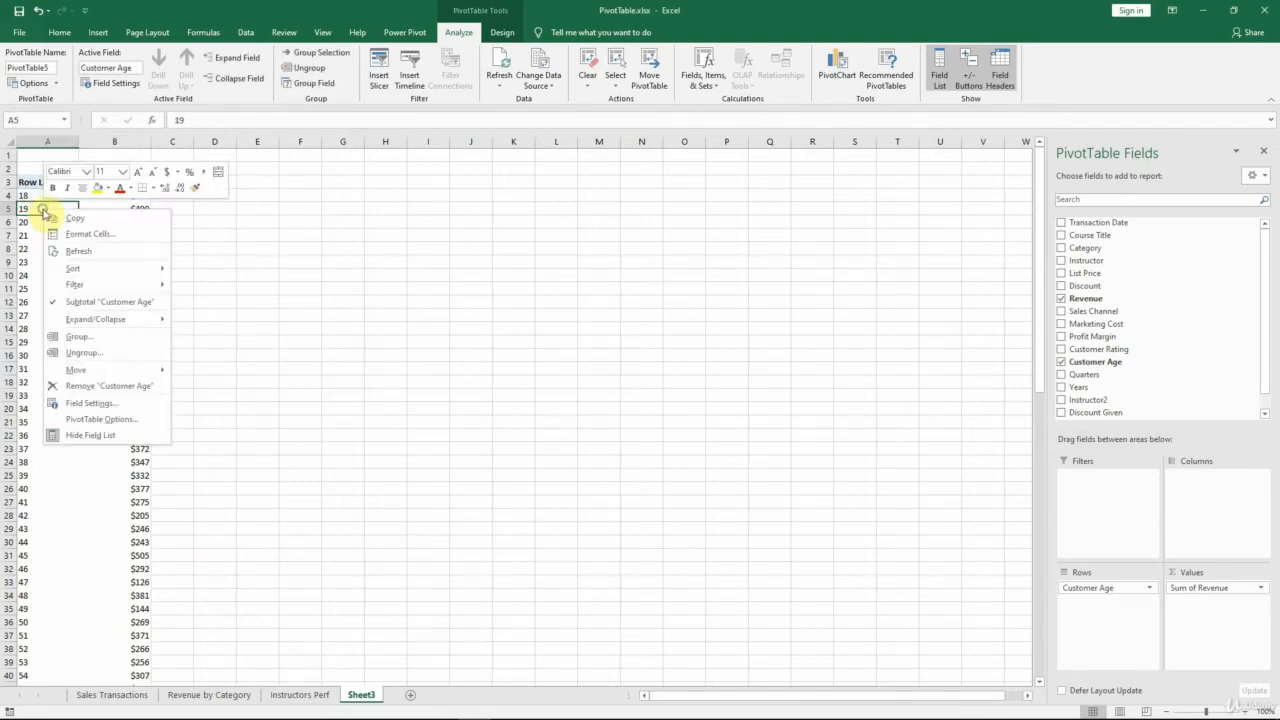
click(97, 338)
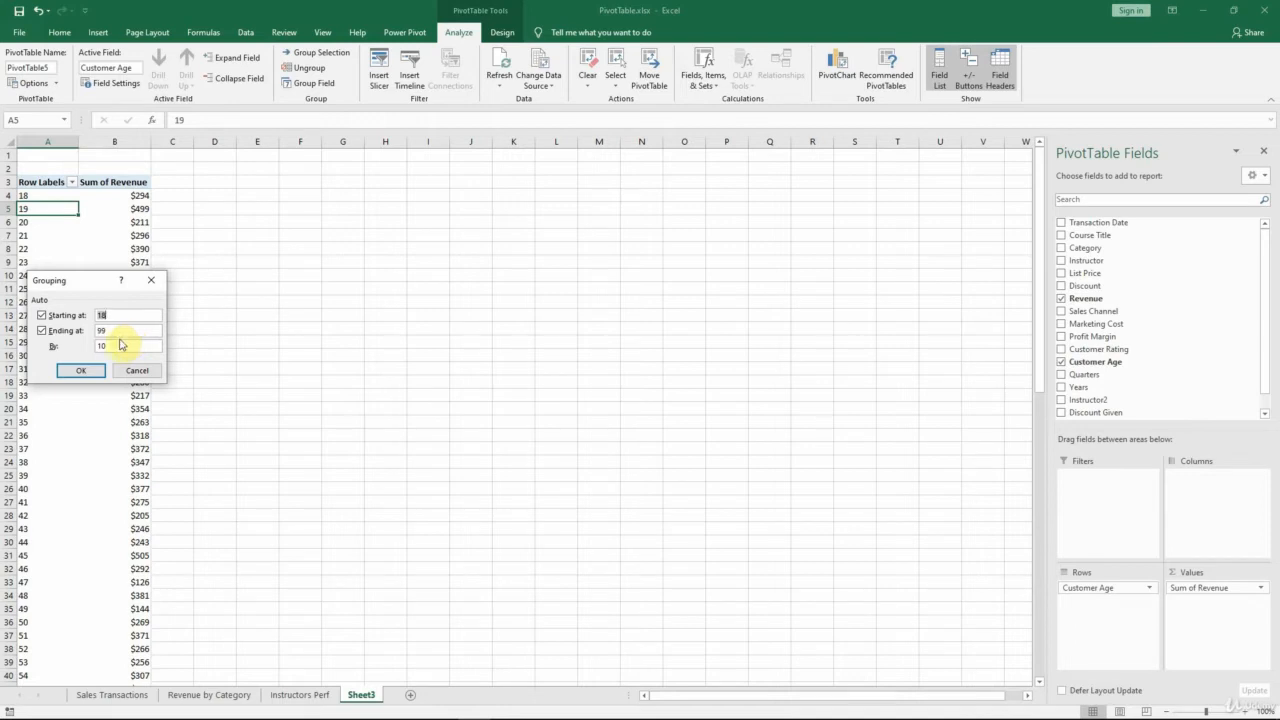
double_click(108, 347)
click(98, 368)
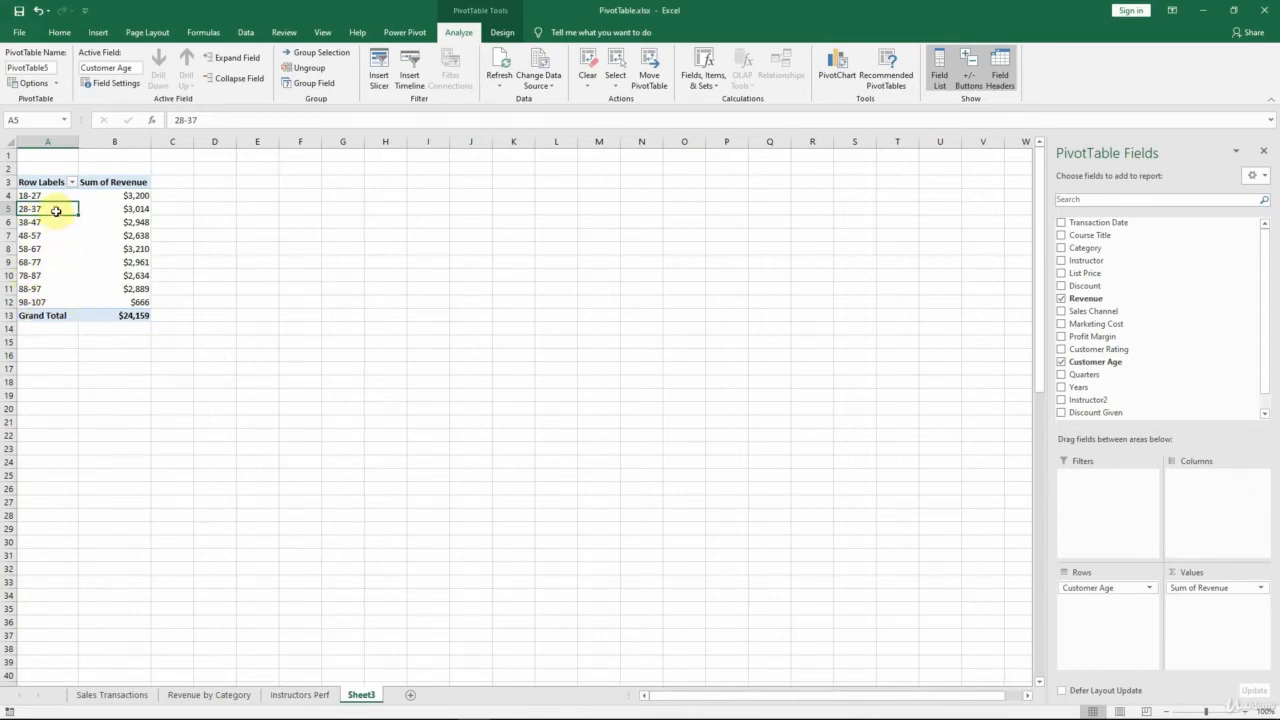
Step: Regroup the Customer Age rows to start at 20 and end at 99, in intervals of 10
right_click(56, 211)
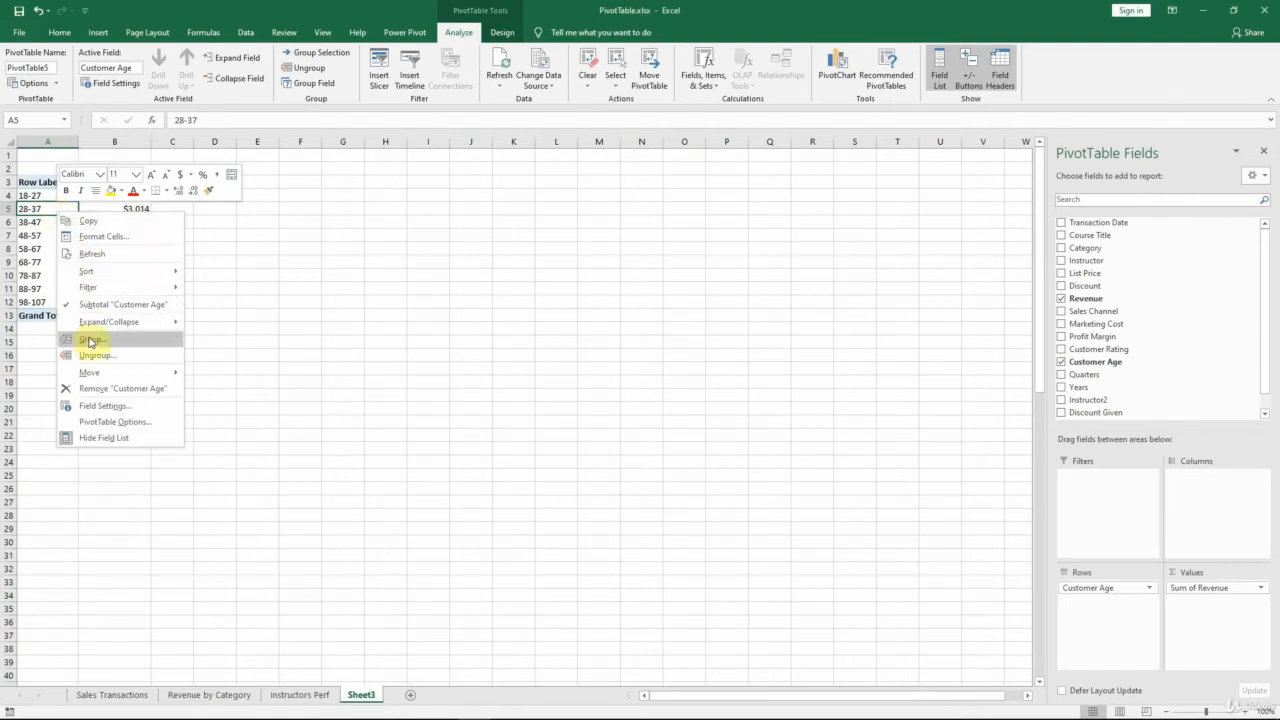
click(131, 341)
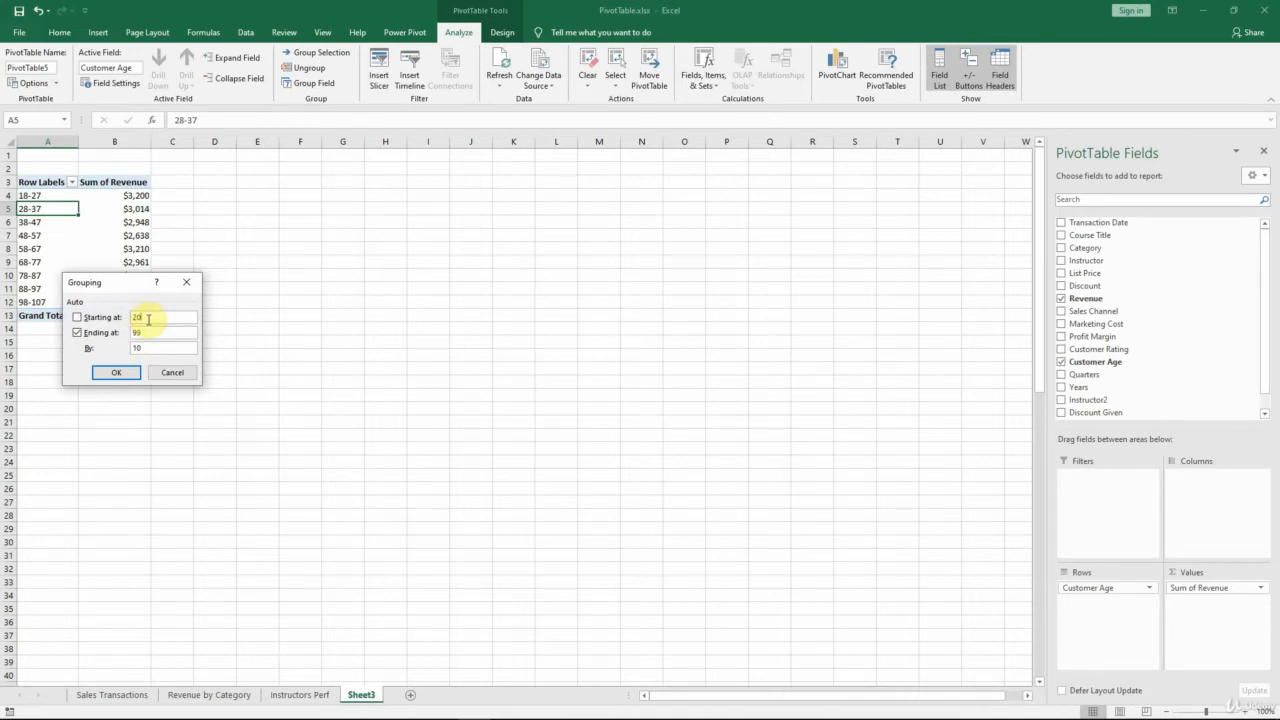
click(137, 372)
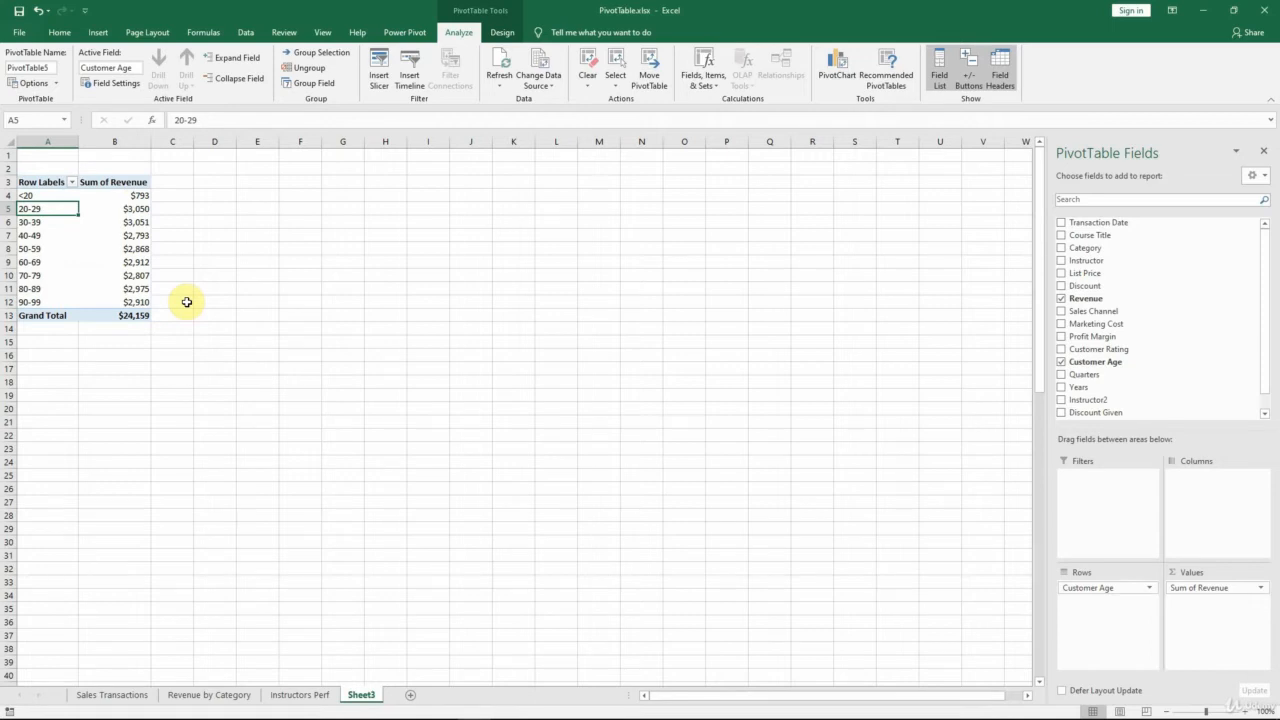
Step: Move the customer age PivotTable to cell E3 of the same sheet and widen columns E and F to fit its headings
click(667, 83)
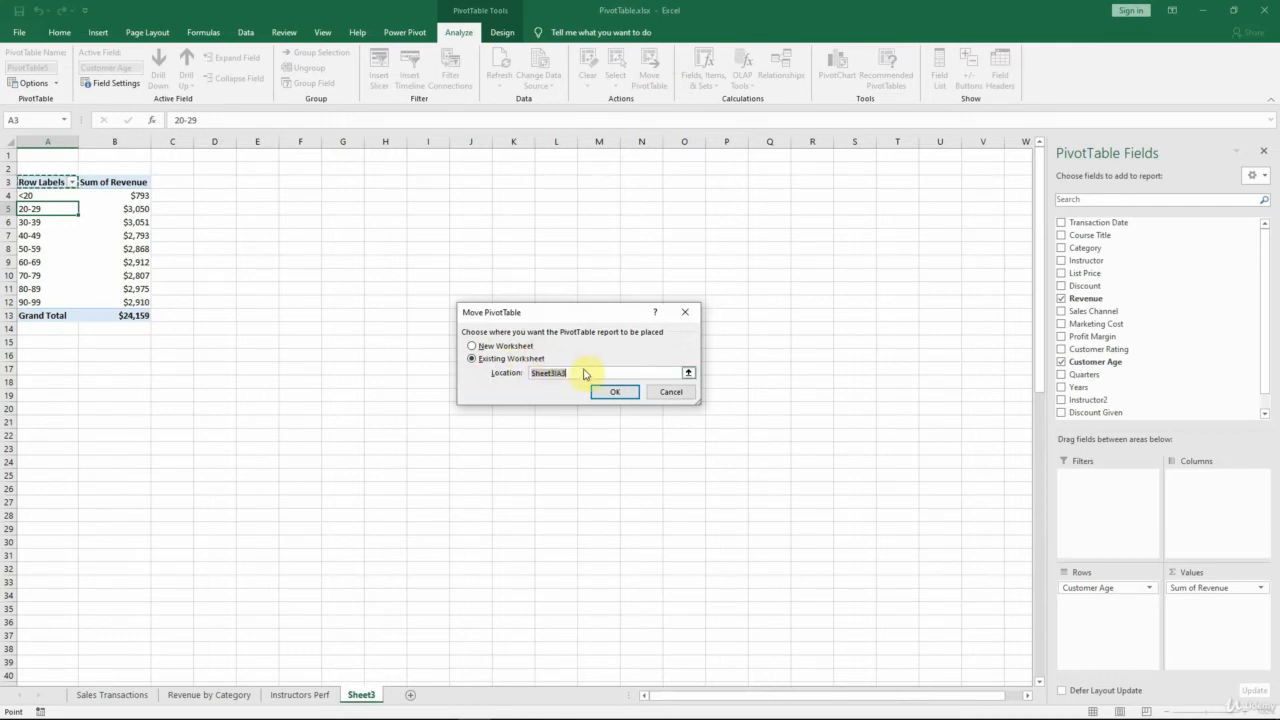
click(536, 368)
drag(537, 368, 515, 371)
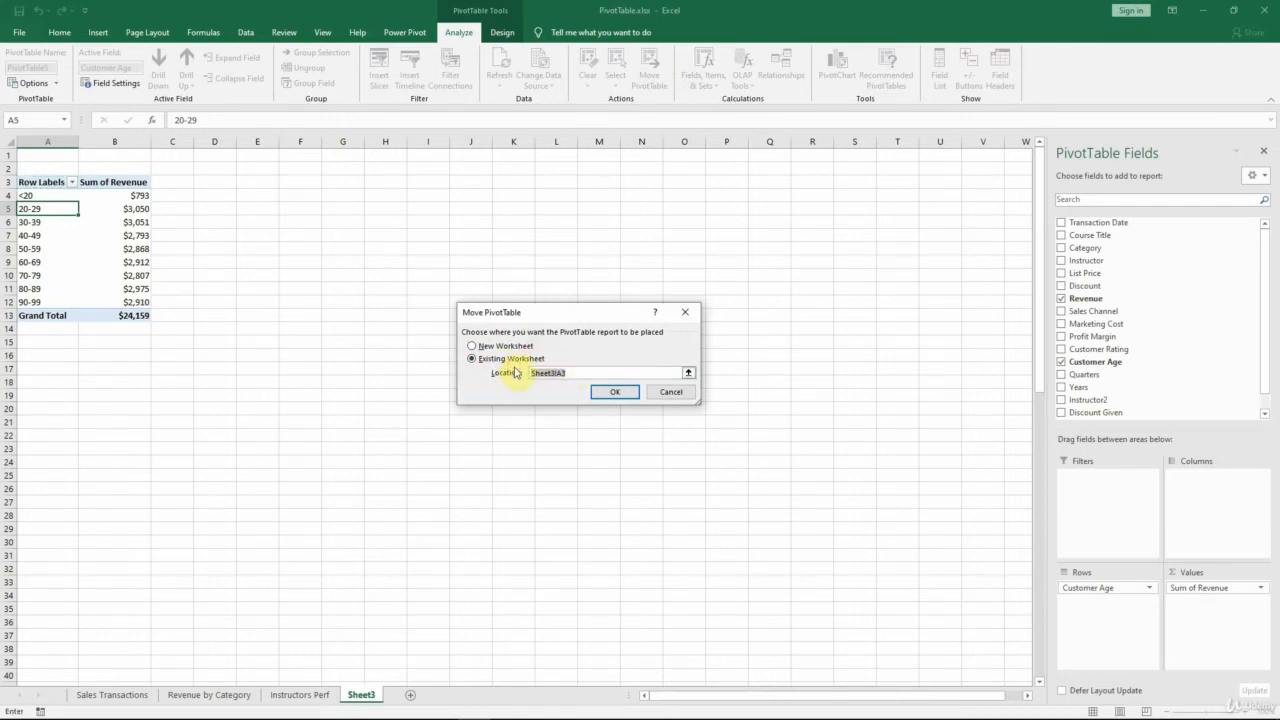
key(BackSpace)
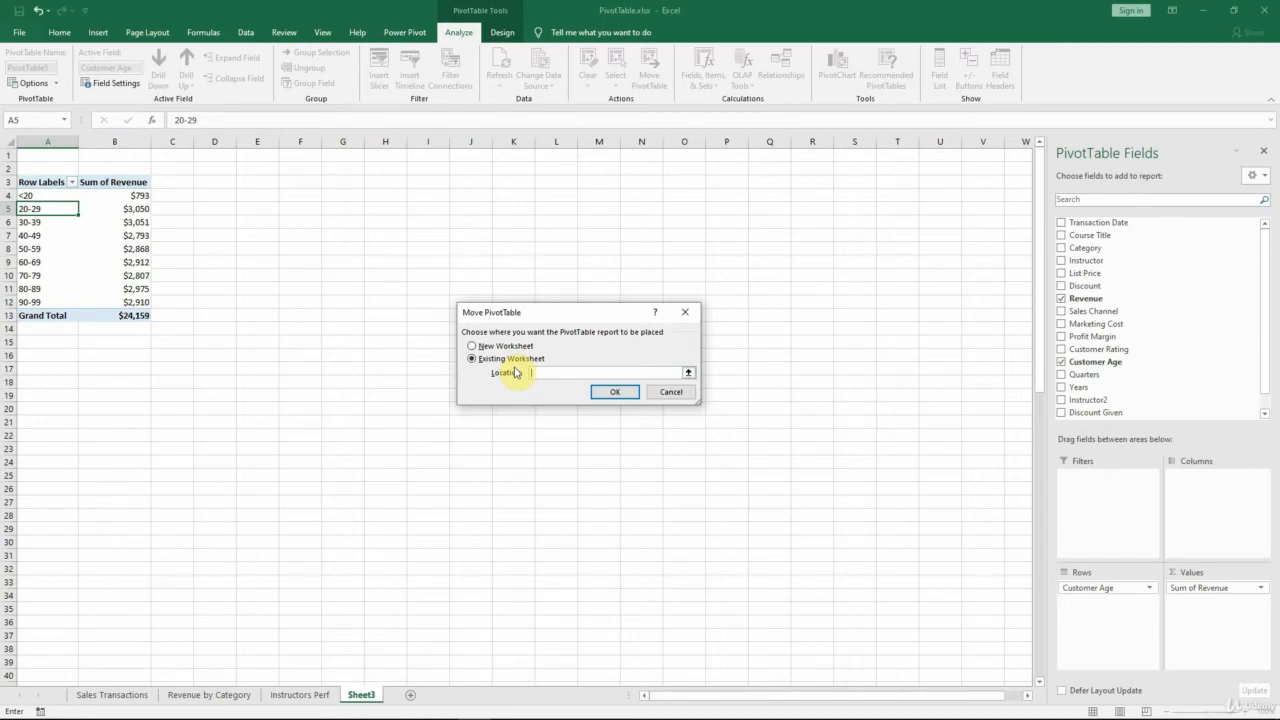
click(265, 182)
click(628, 391)
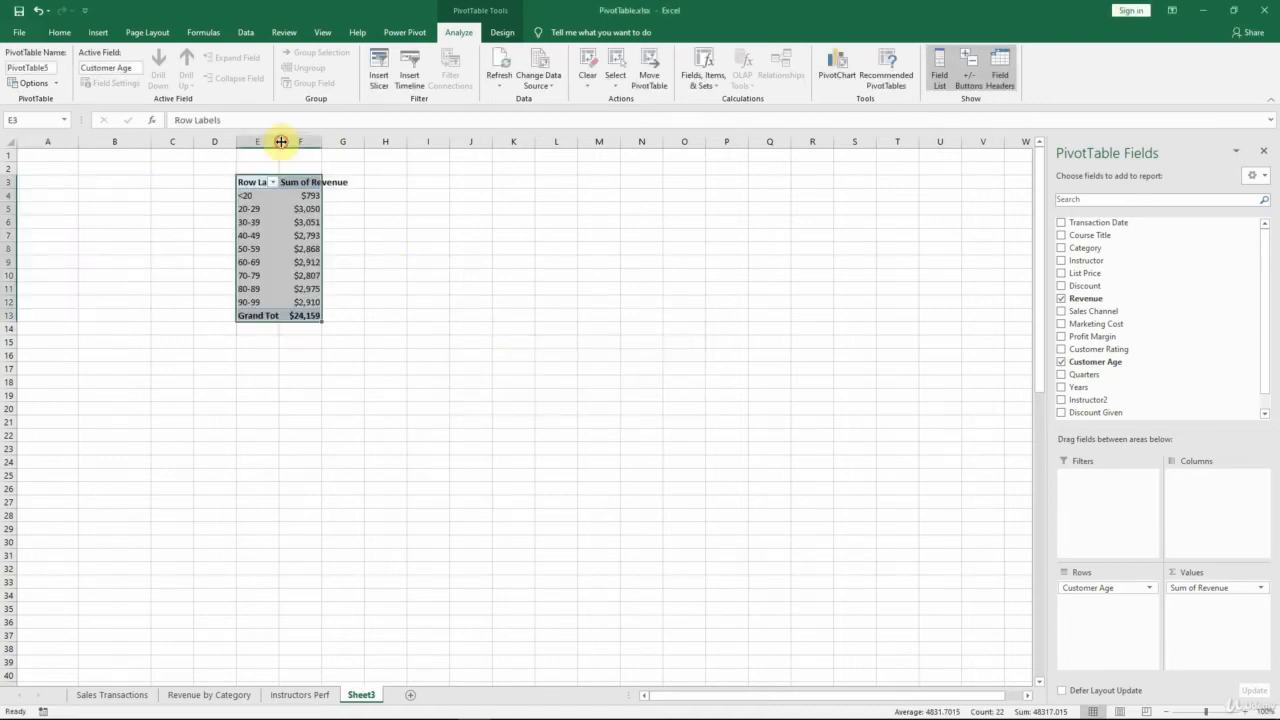
drag(342, 140, 403, 138)
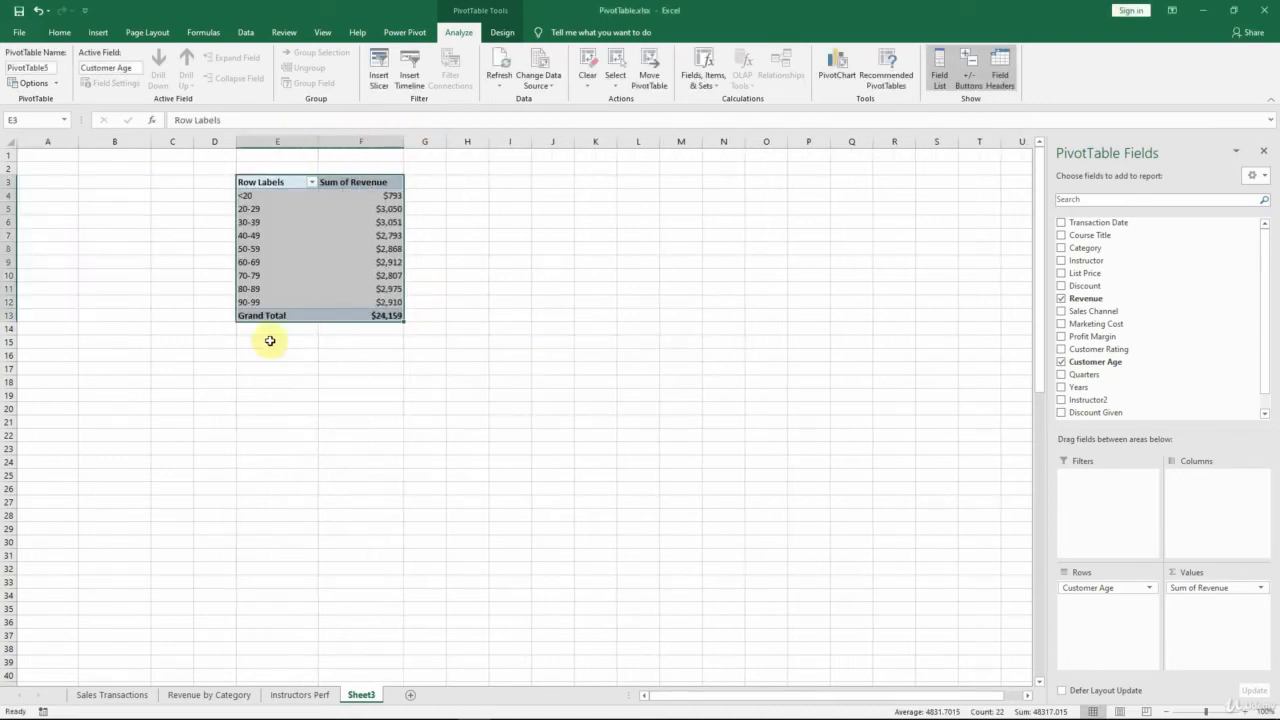
click(268, 341)
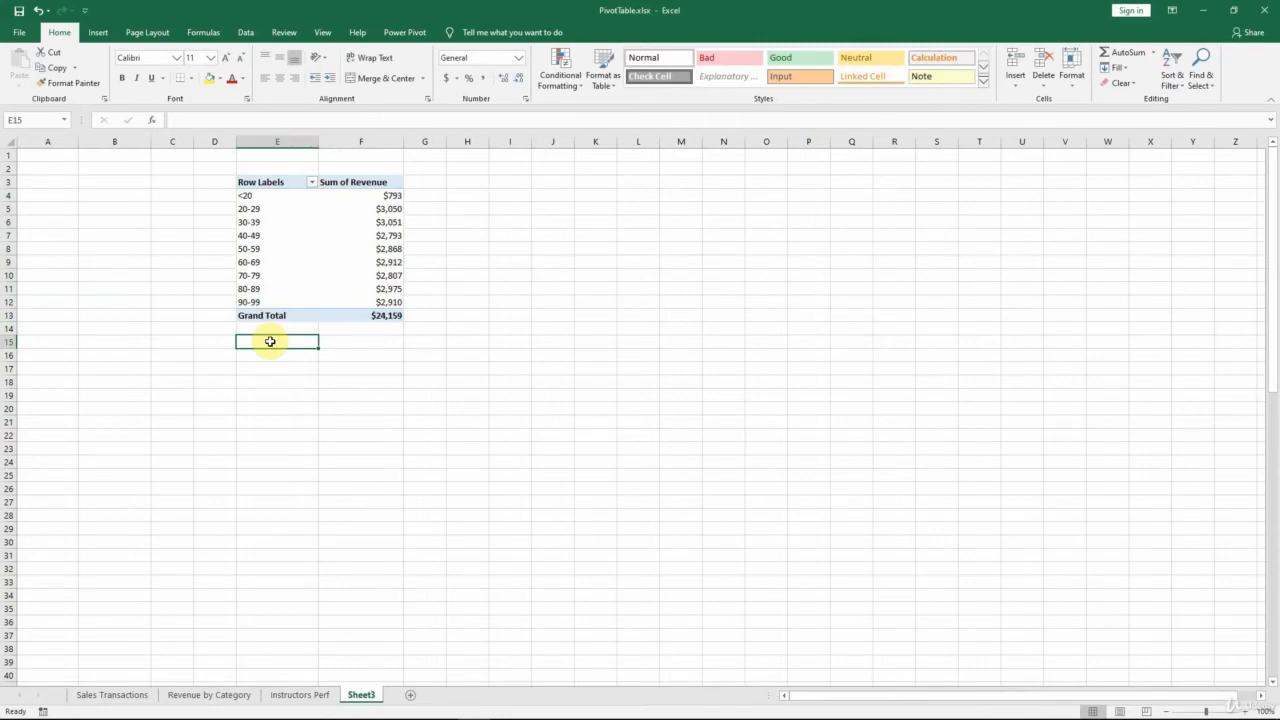
Step: Rename Sheet3 as Rev by Age Group
double_click(361, 694)
text(Rev)
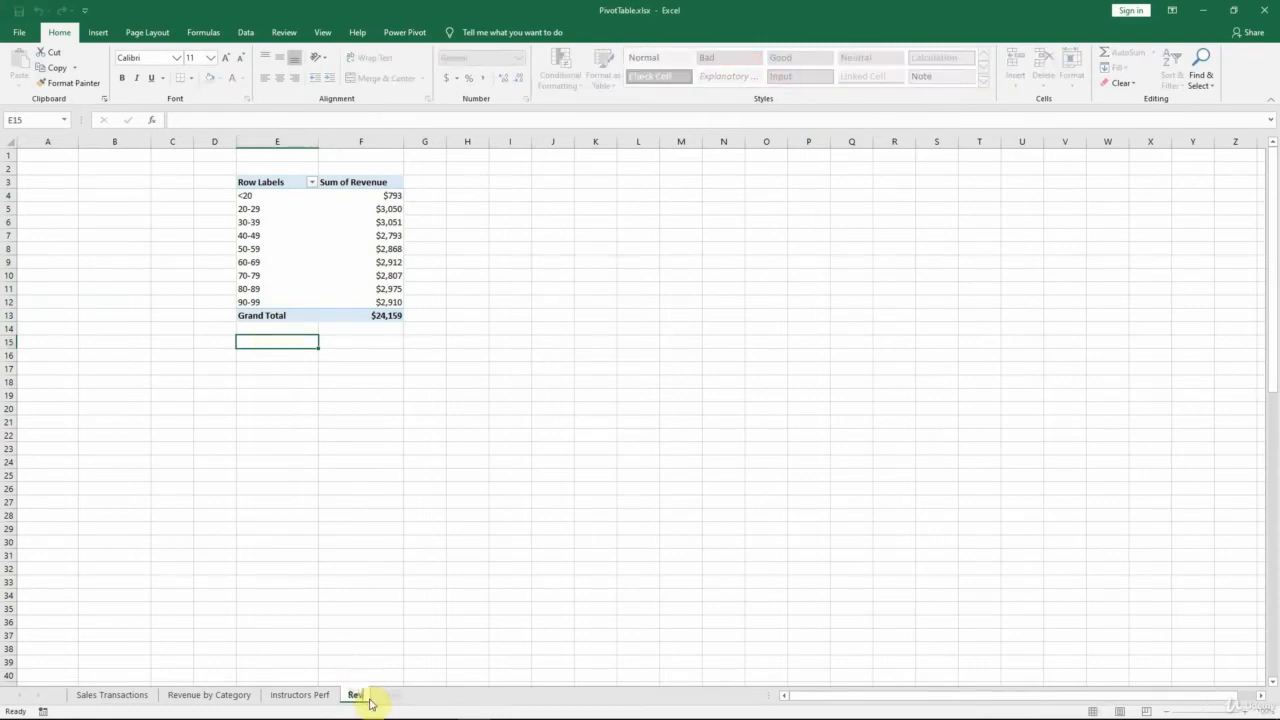
text( by Age Group)
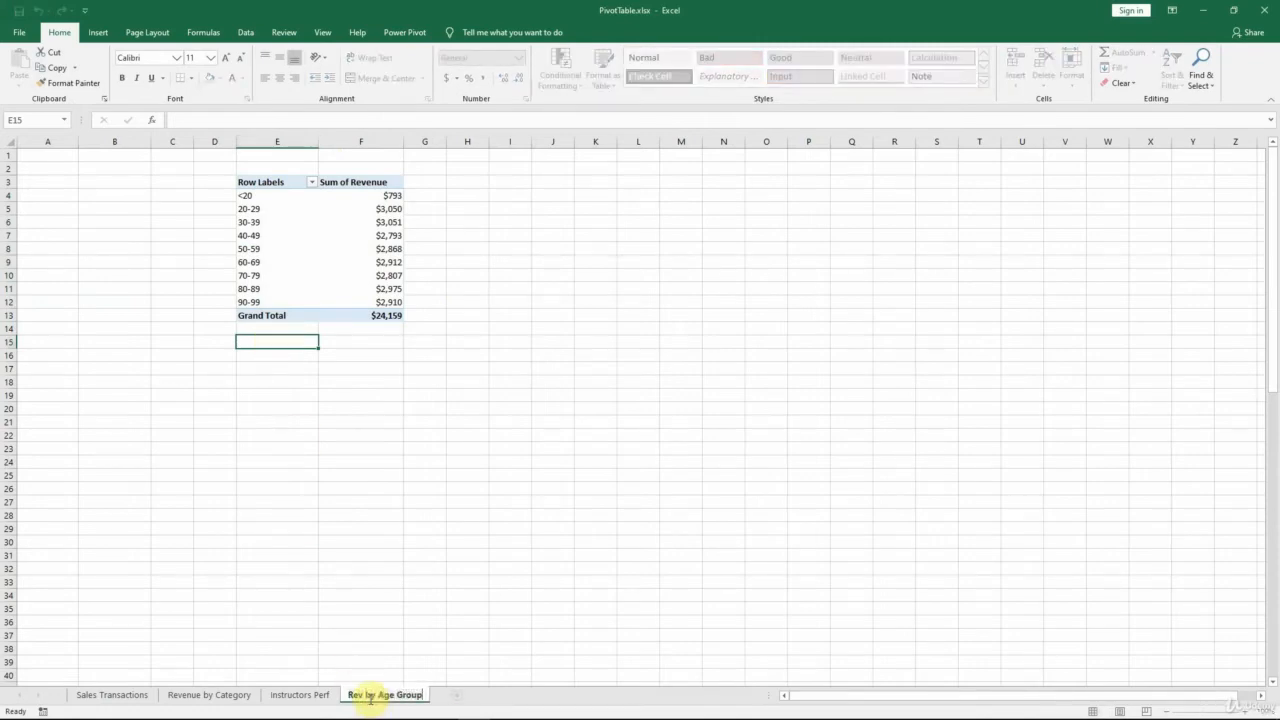
key(Return)
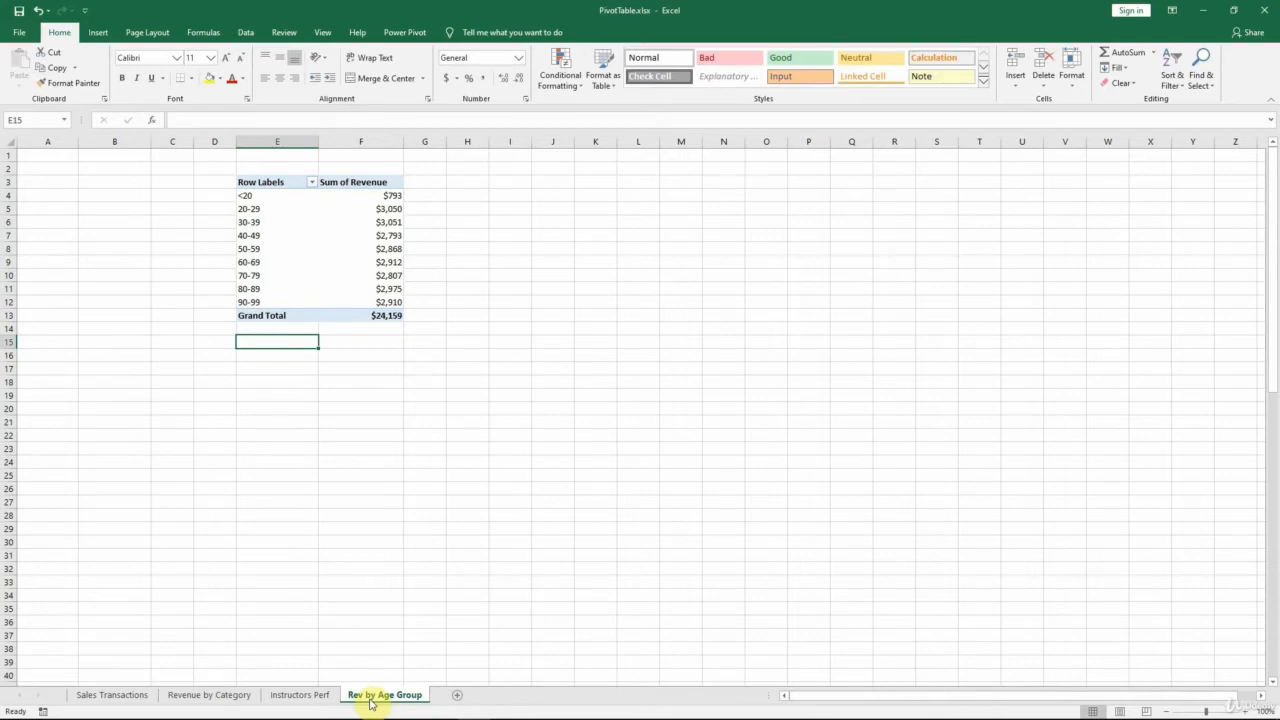
Step: Create a PivotTable from the Sales Transactions data on a new worksheet and place that sheet after Rev by Age Group
click(128, 697)
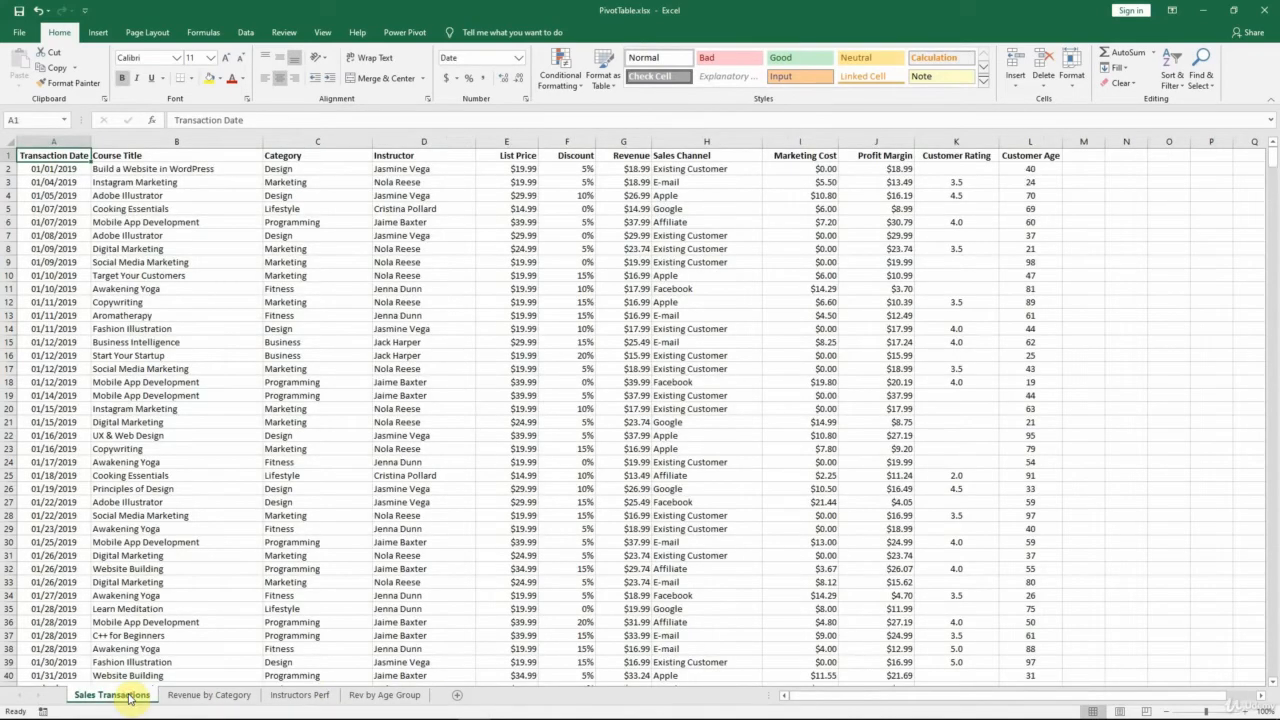
click(100, 32)
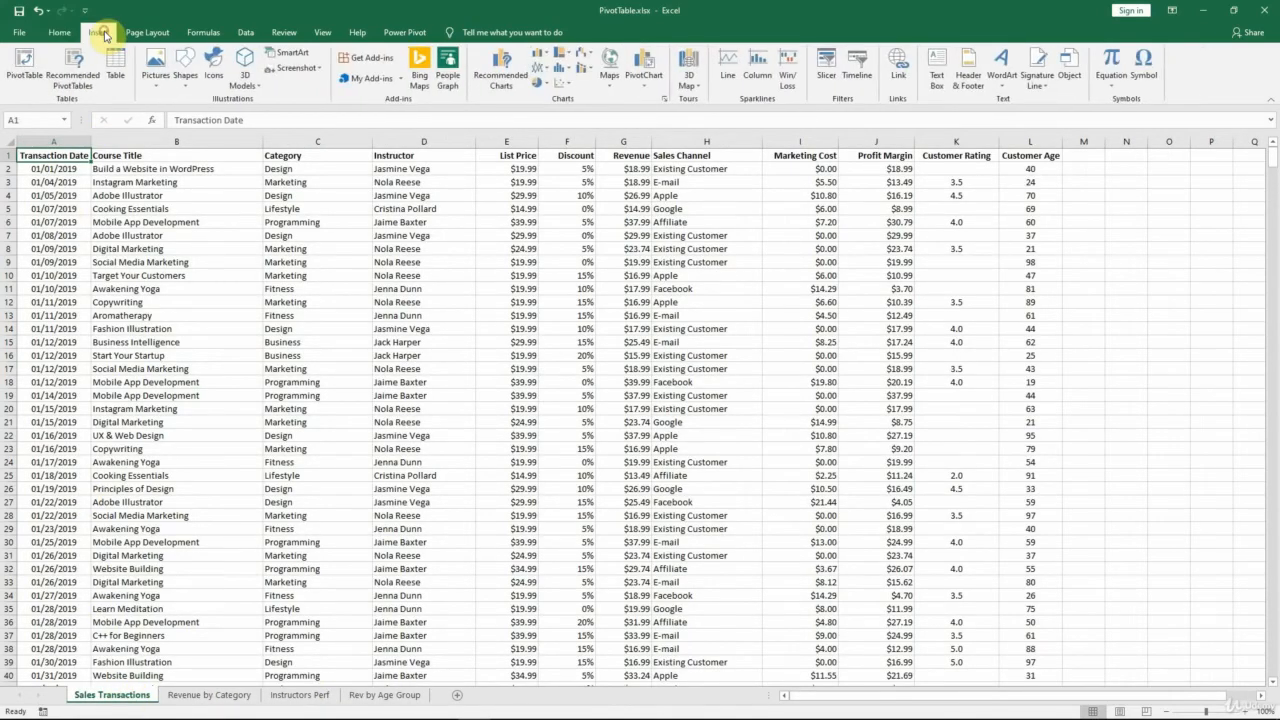
click(24, 66)
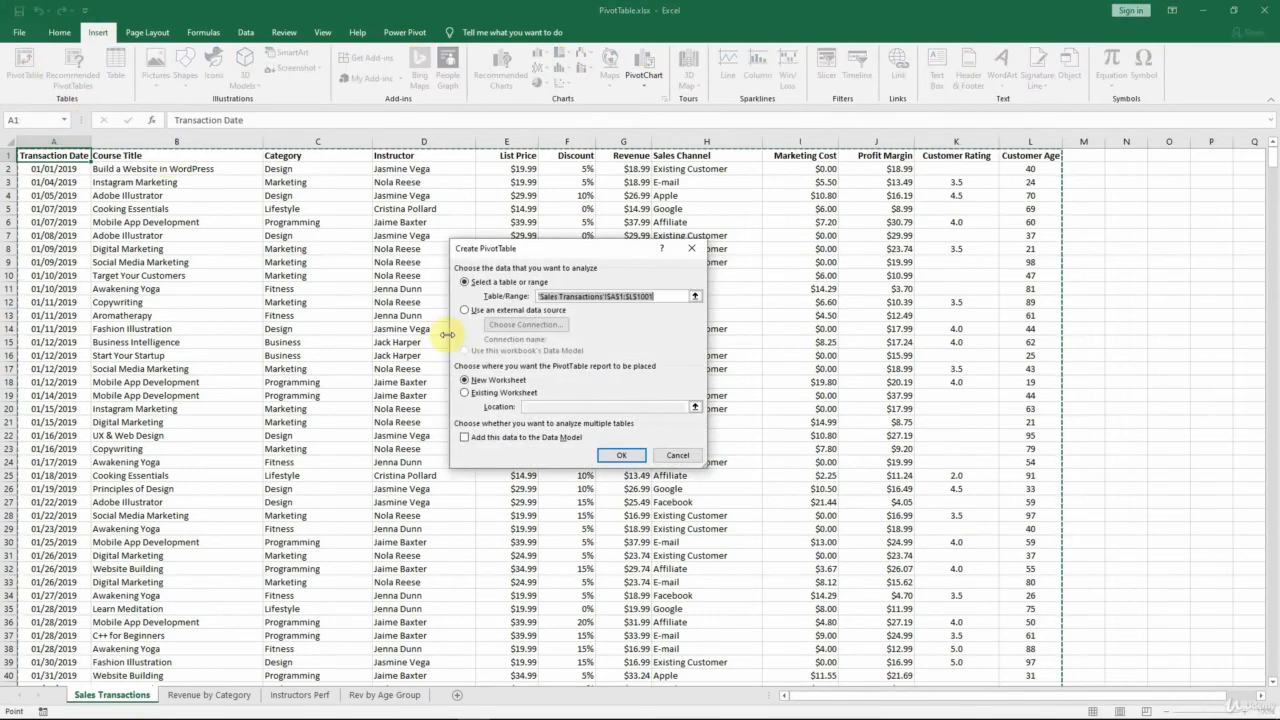
click(636, 455)
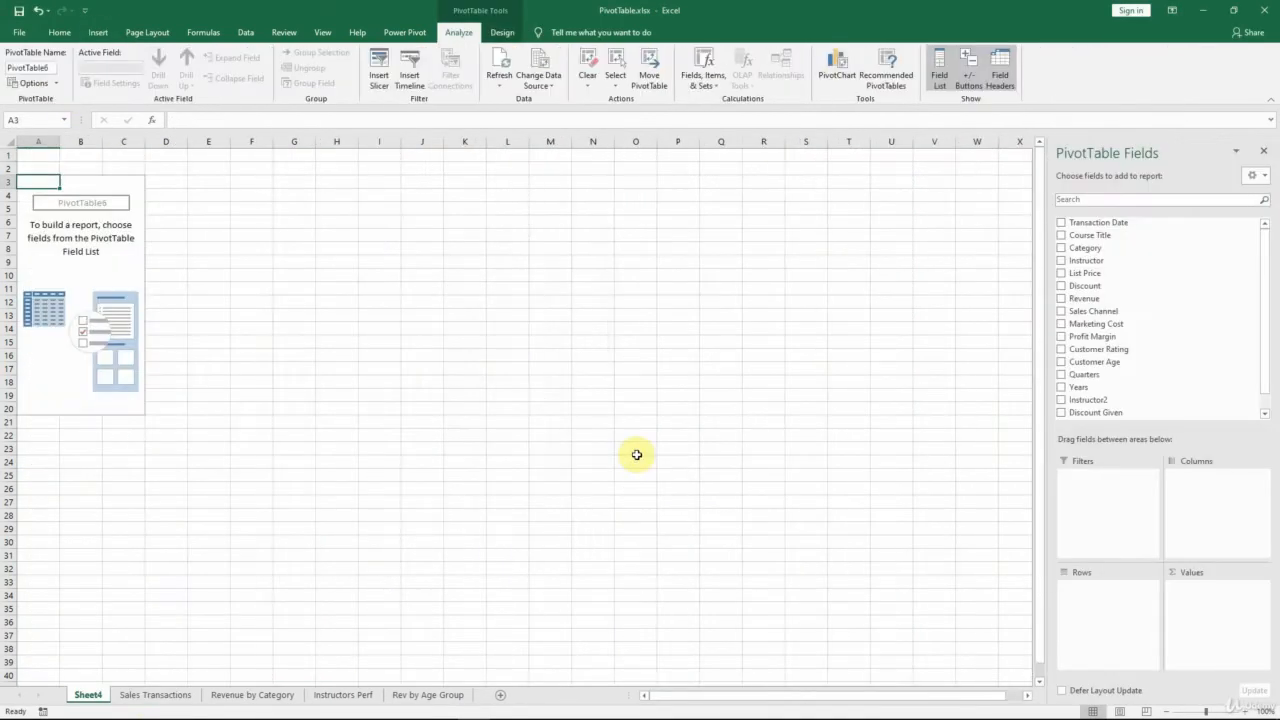
drag(86, 694, 483, 703)
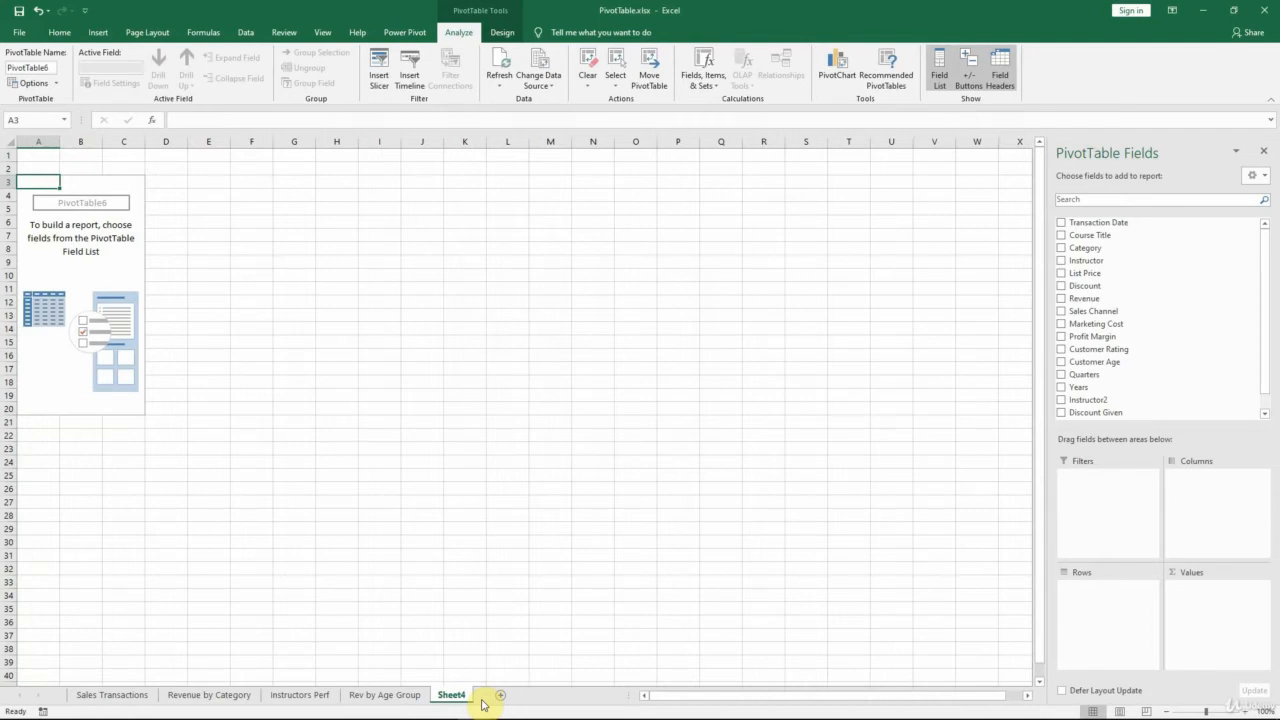
Step: Lay out the new PivotTable with Transaction Date in rows, Instructor in columns and Customer Rating in values
click(1061, 223)
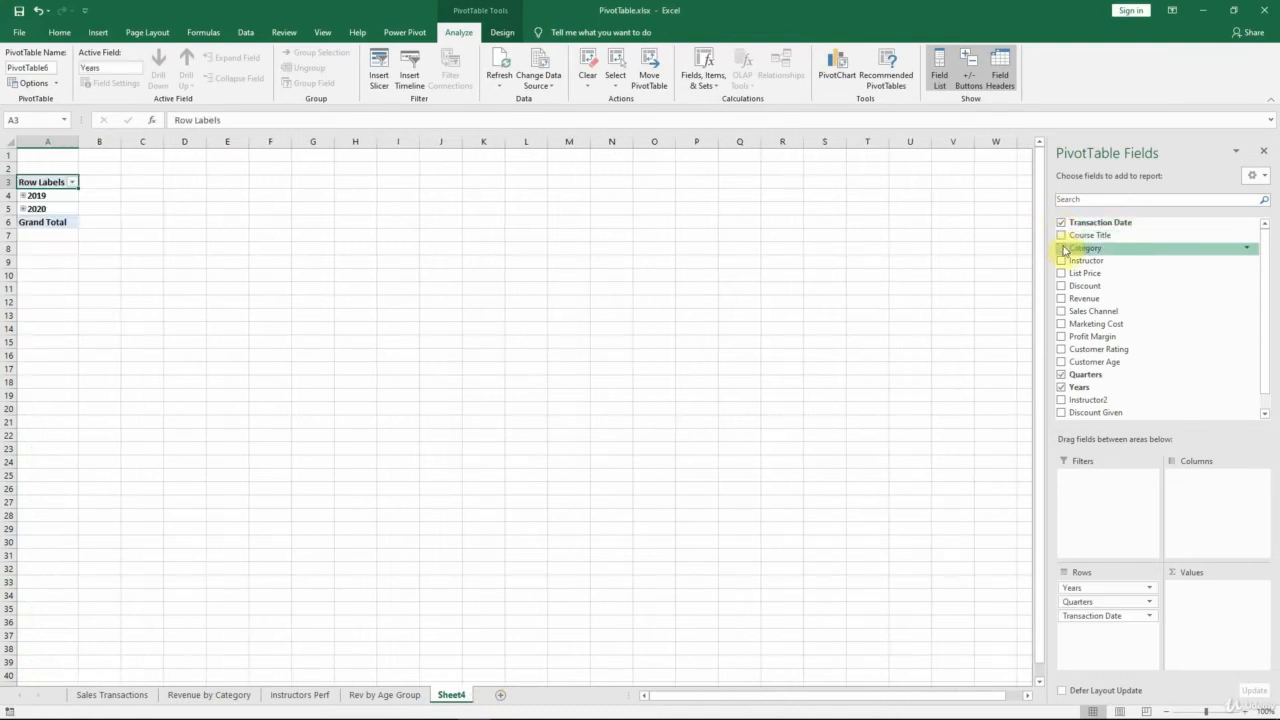
click(1062, 261)
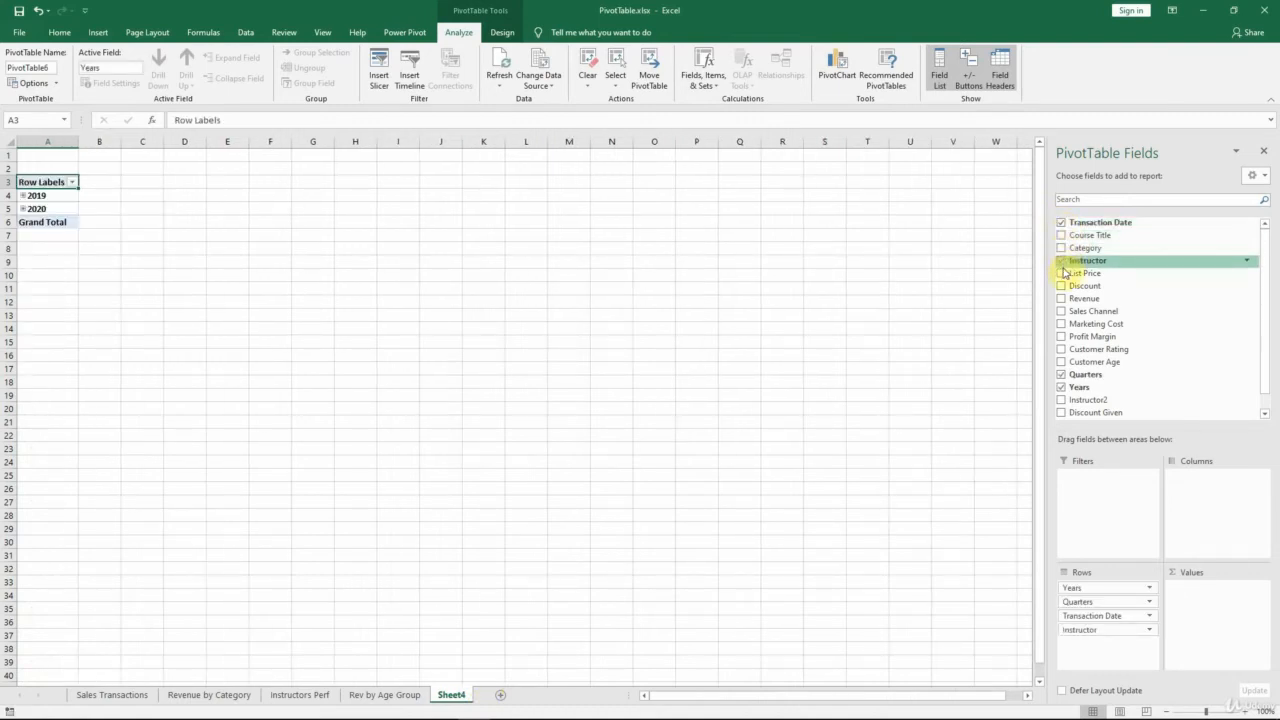
click(1061, 349)
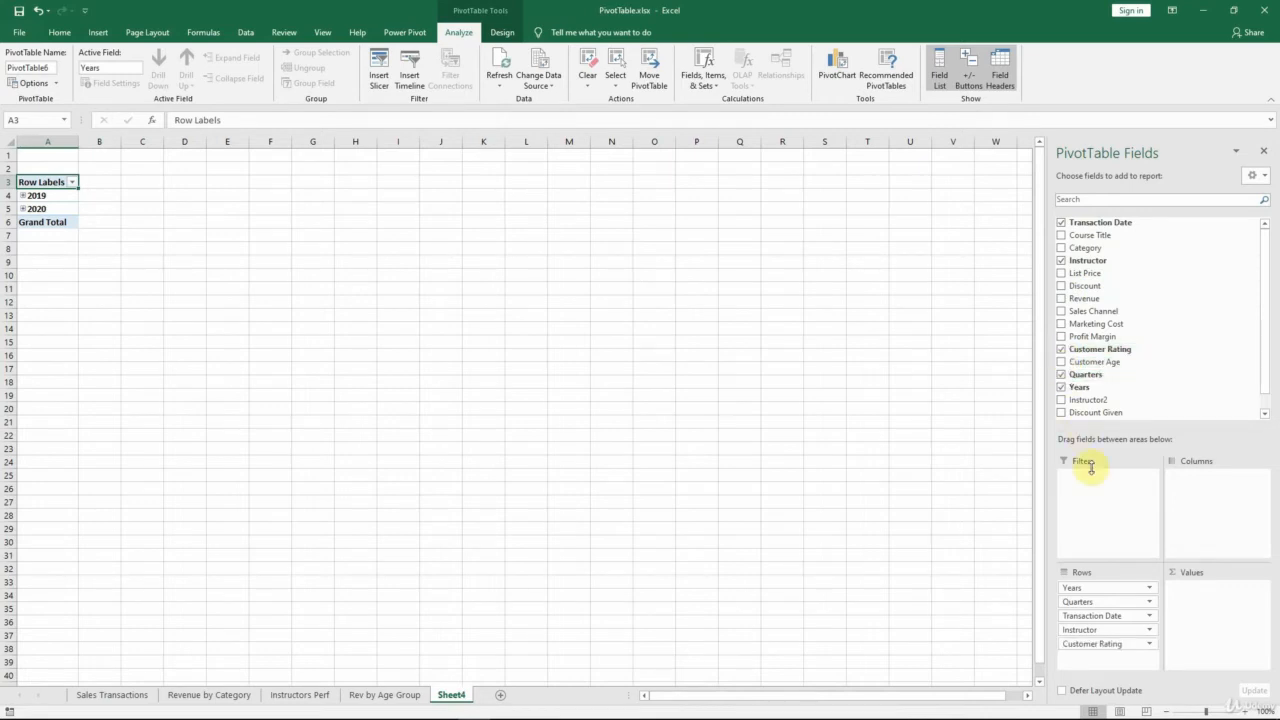
drag(1090, 630, 1219, 490)
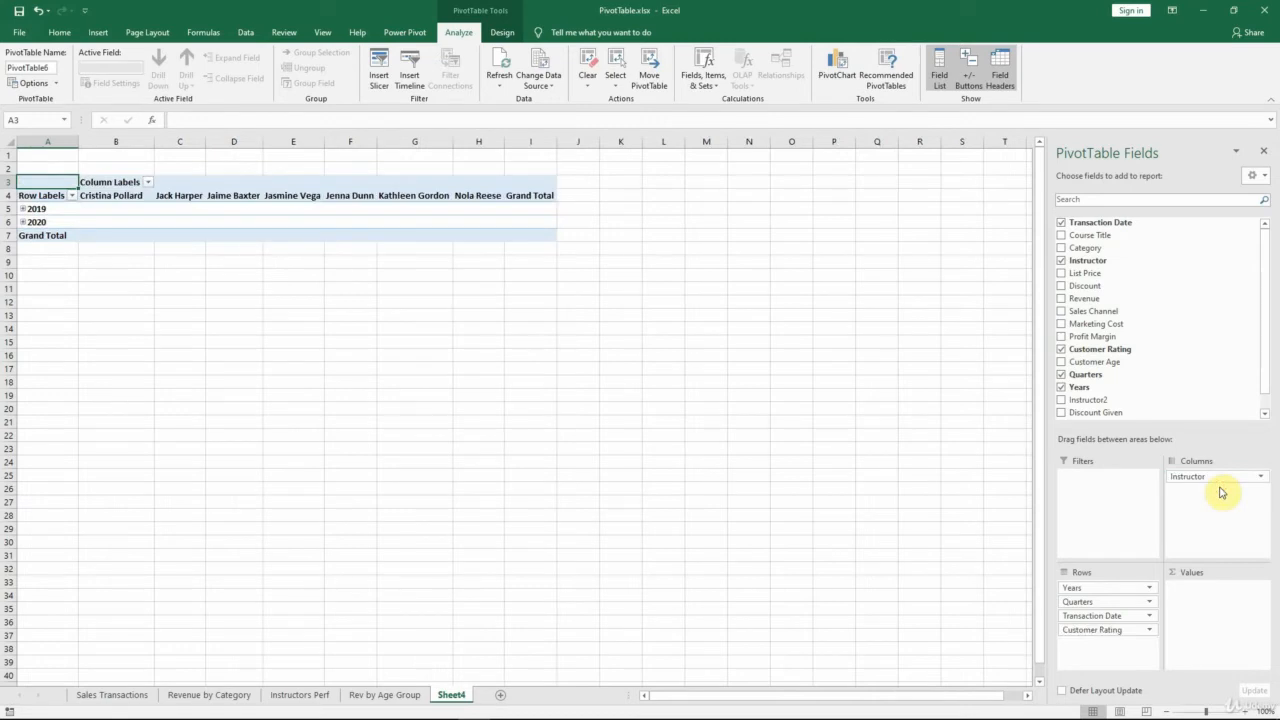
drag(1100, 630, 1208, 630)
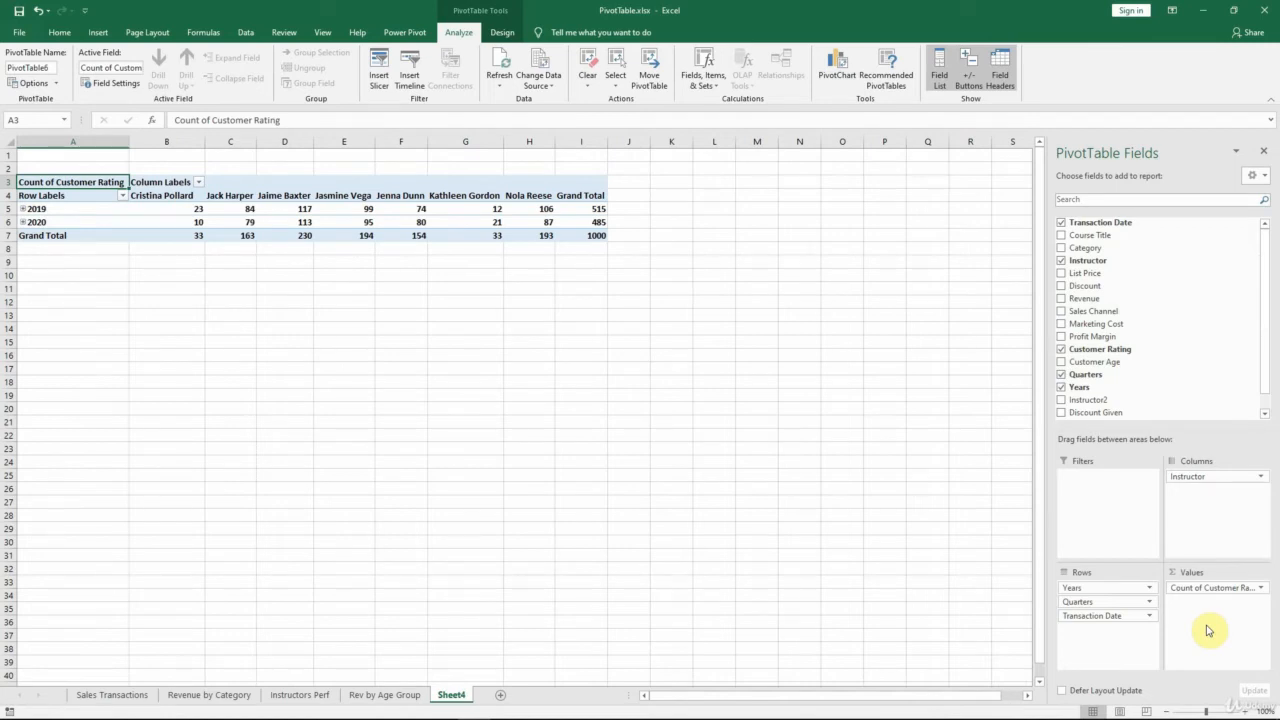
Step: Summarize Customer Rating by Average and format its values as Number with 1 decimal place
click(1260, 588)
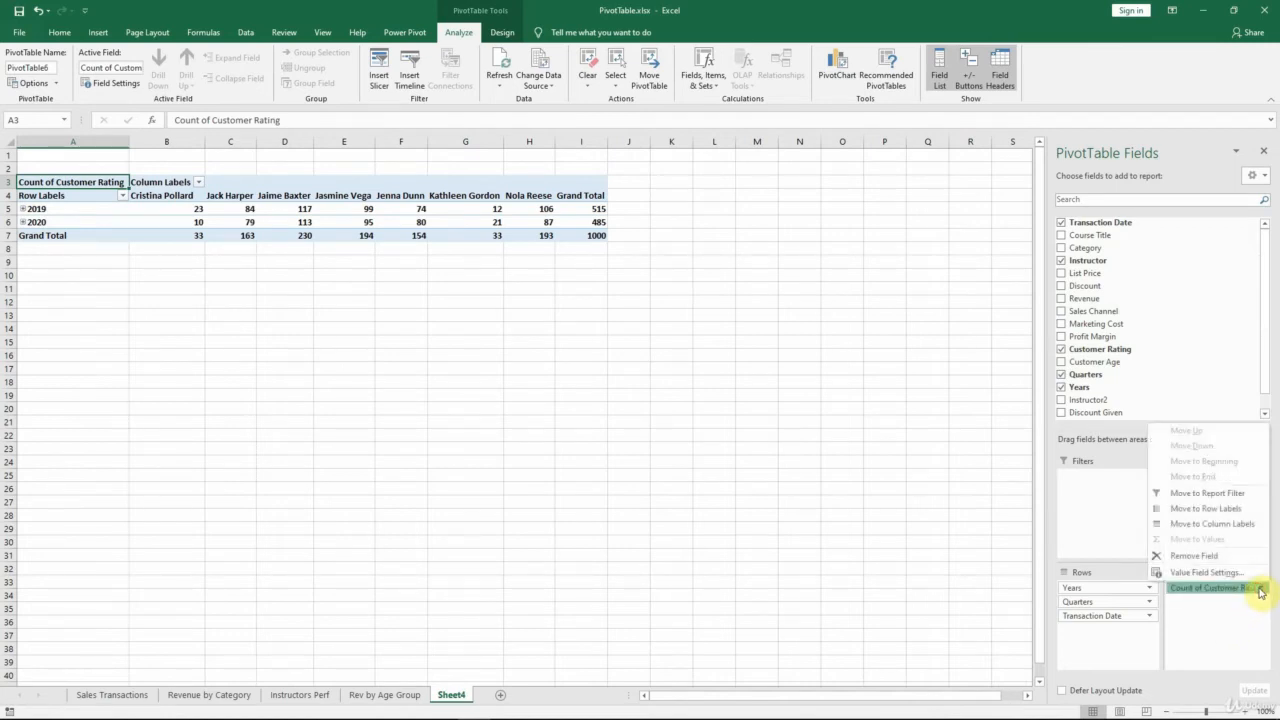
click(1256, 573)
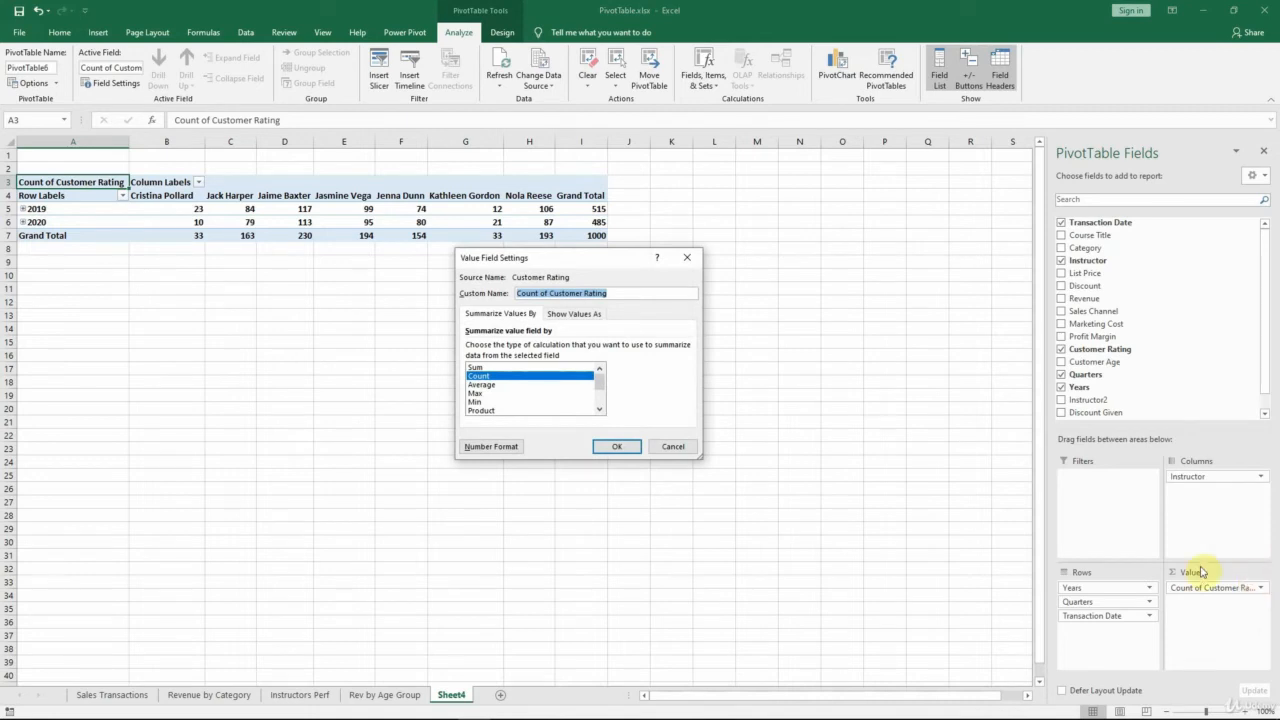
click(485, 386)
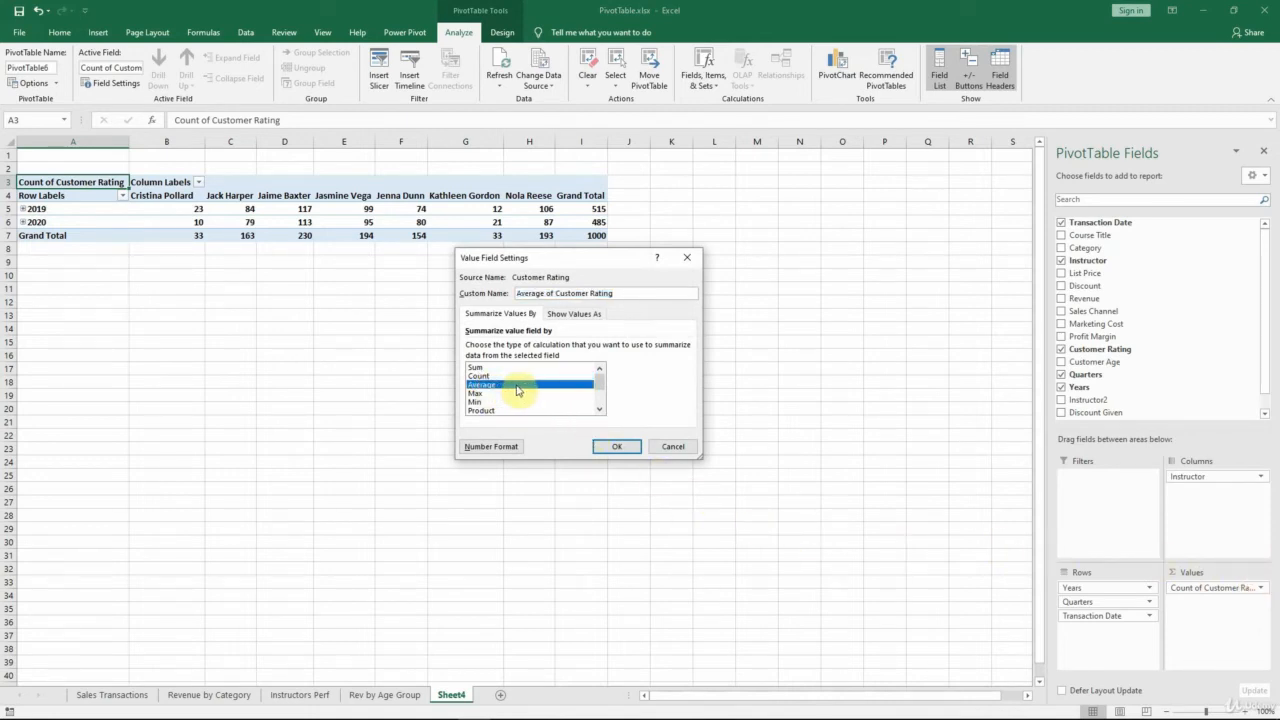
click(506, 446)
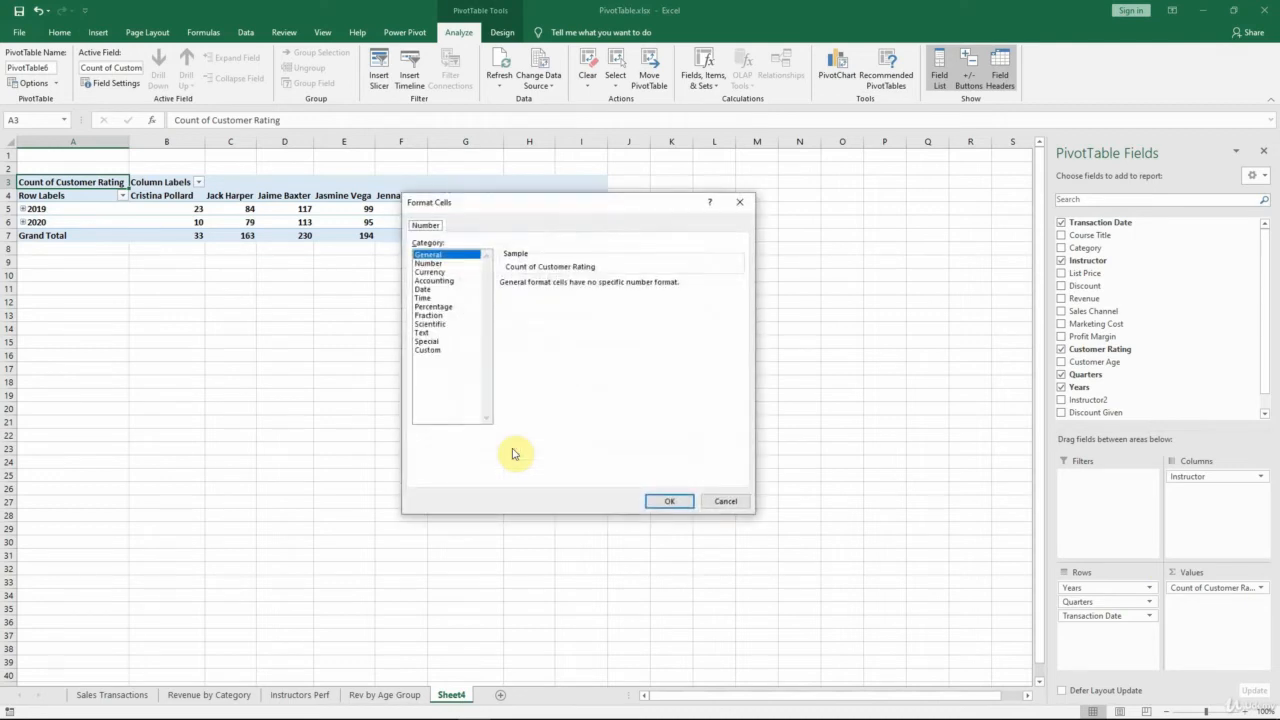
click(452, 264)
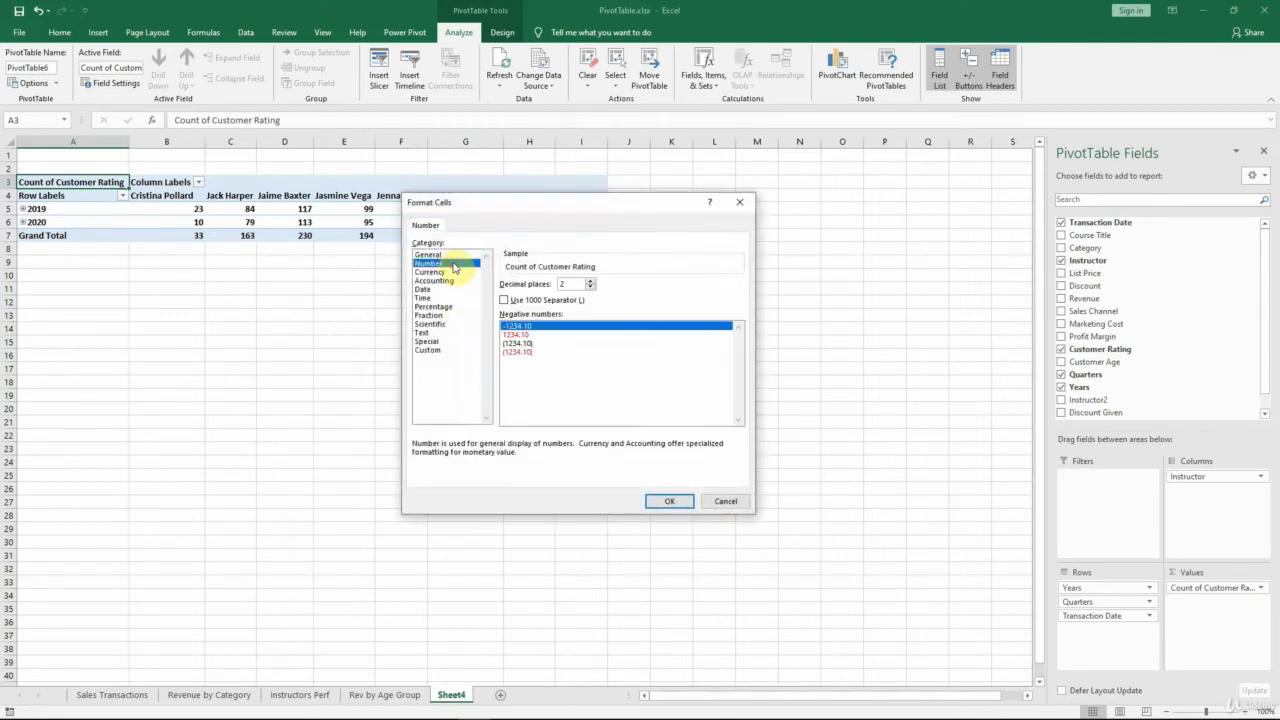
click(590, 288)
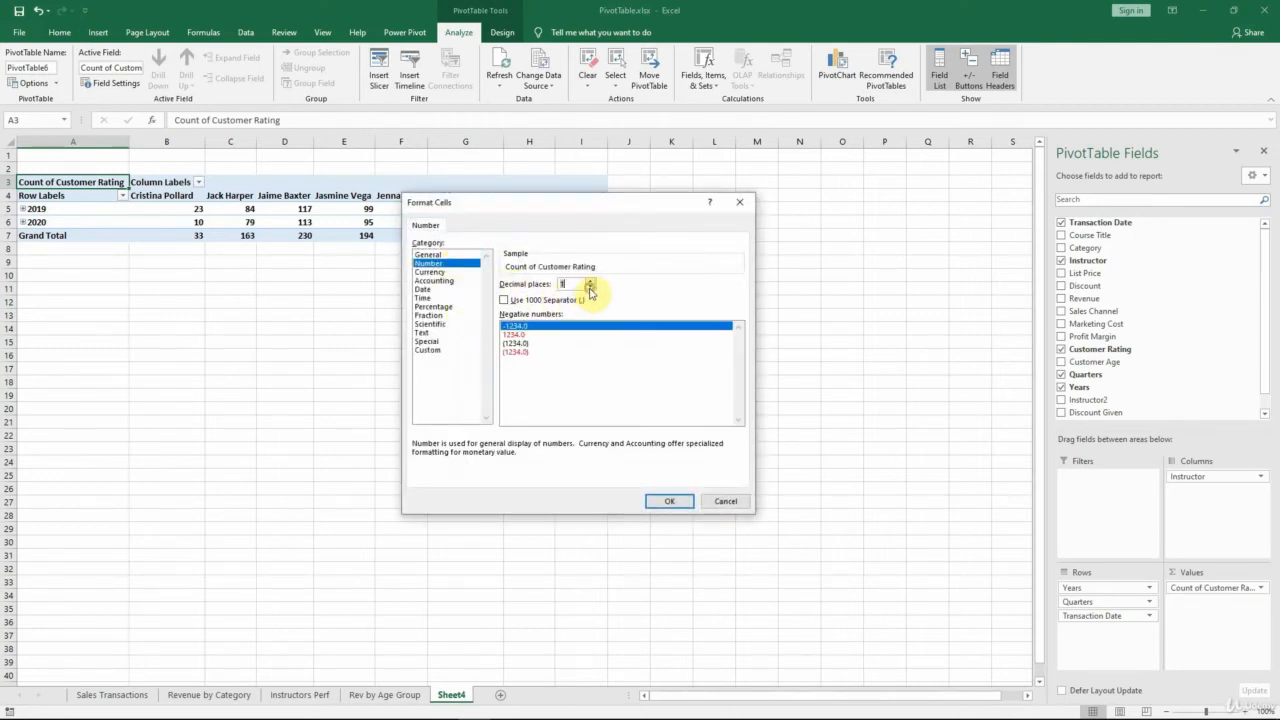
click(669, 501)
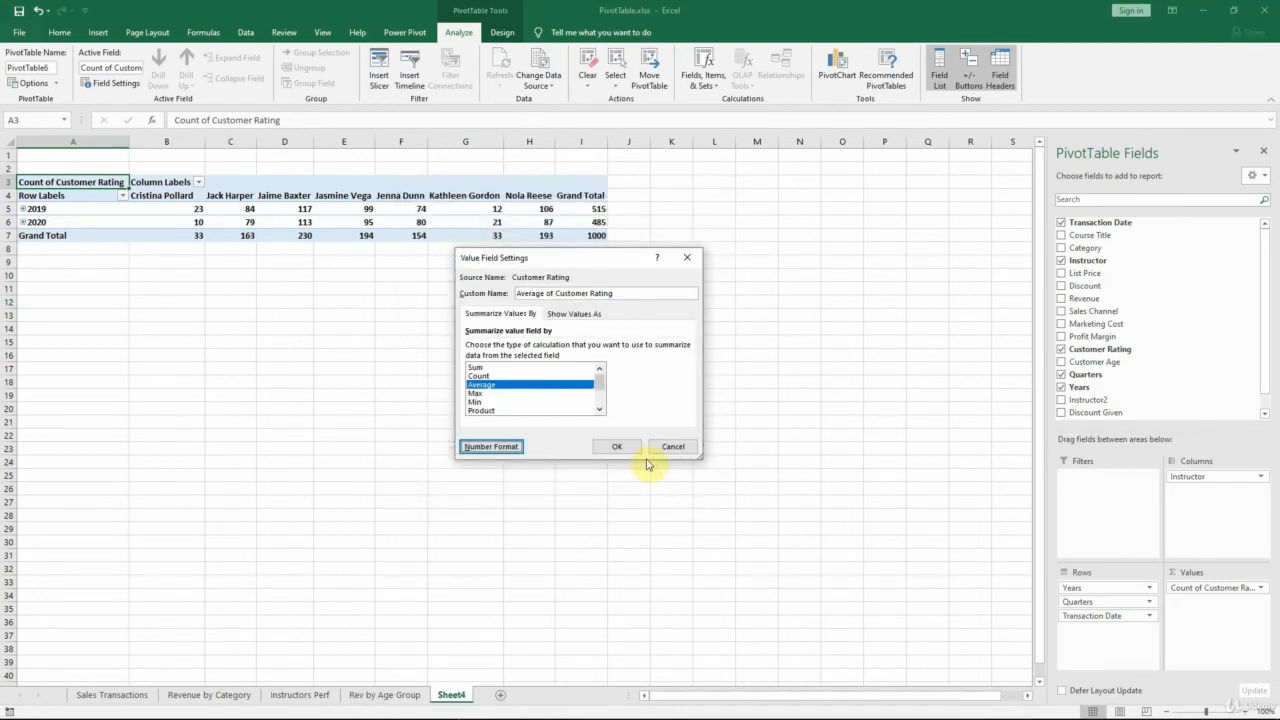
click(634, 448)
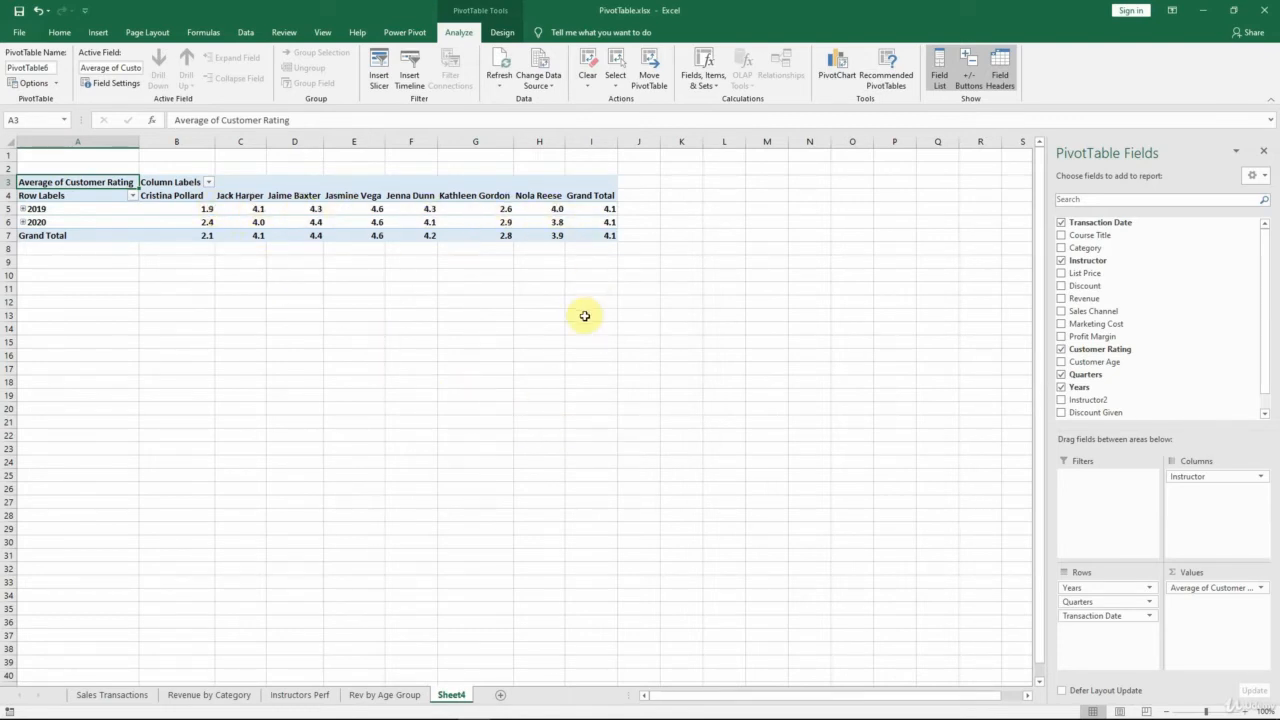
Step: Expand the entire Years field and remove Quarters from the rows to list the ratings by month
click(86, 213)
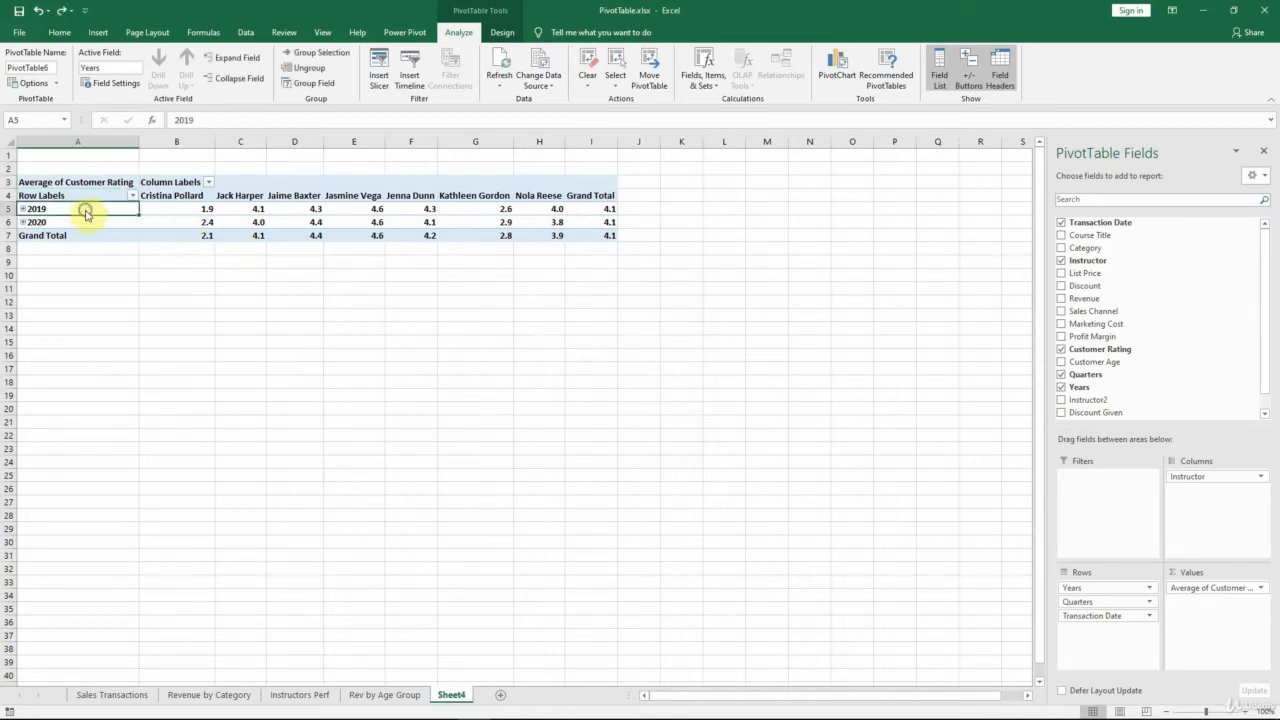
right_click(86, 213)
mouse_move(153, 321)
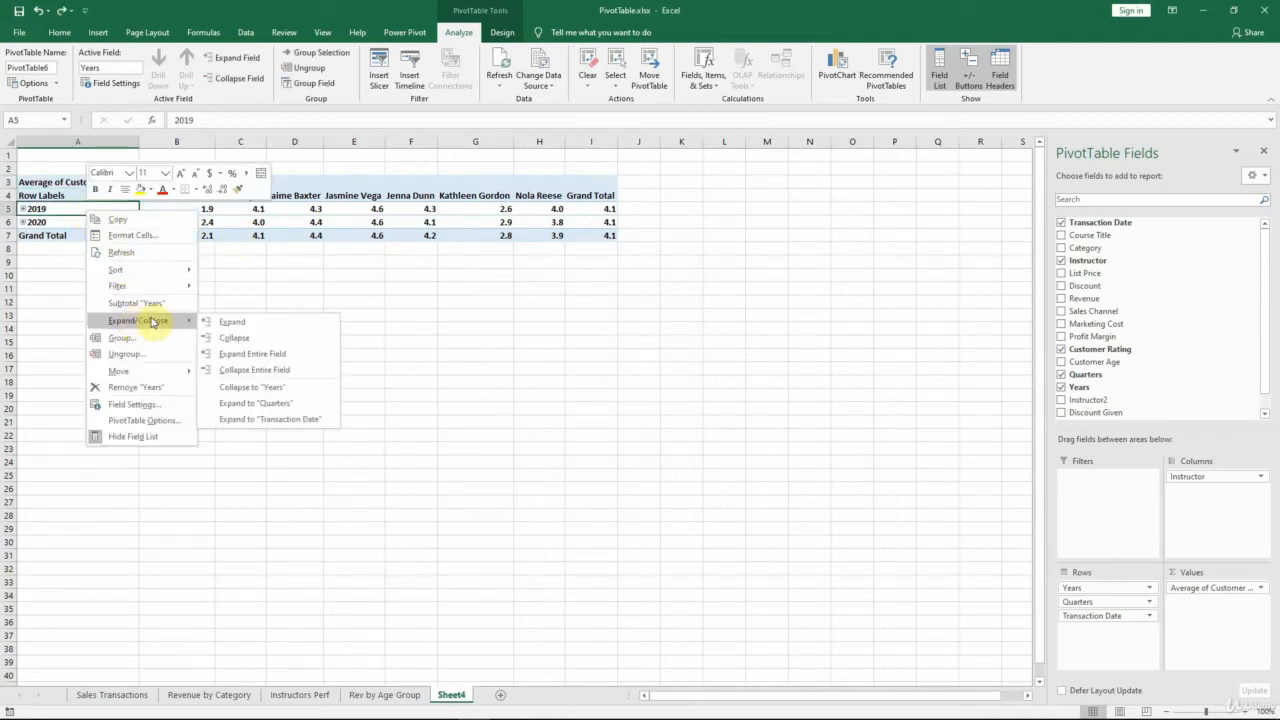
click(276, 358)
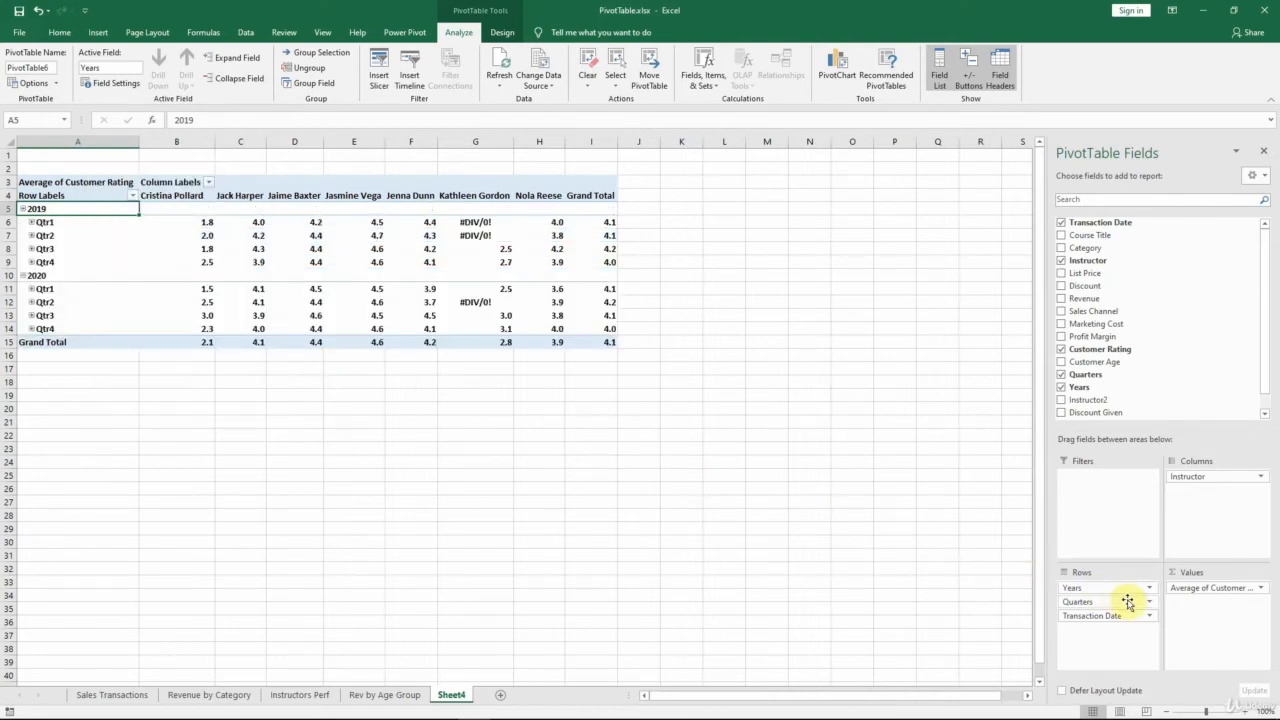
drag(1127, 600, 970, 598)
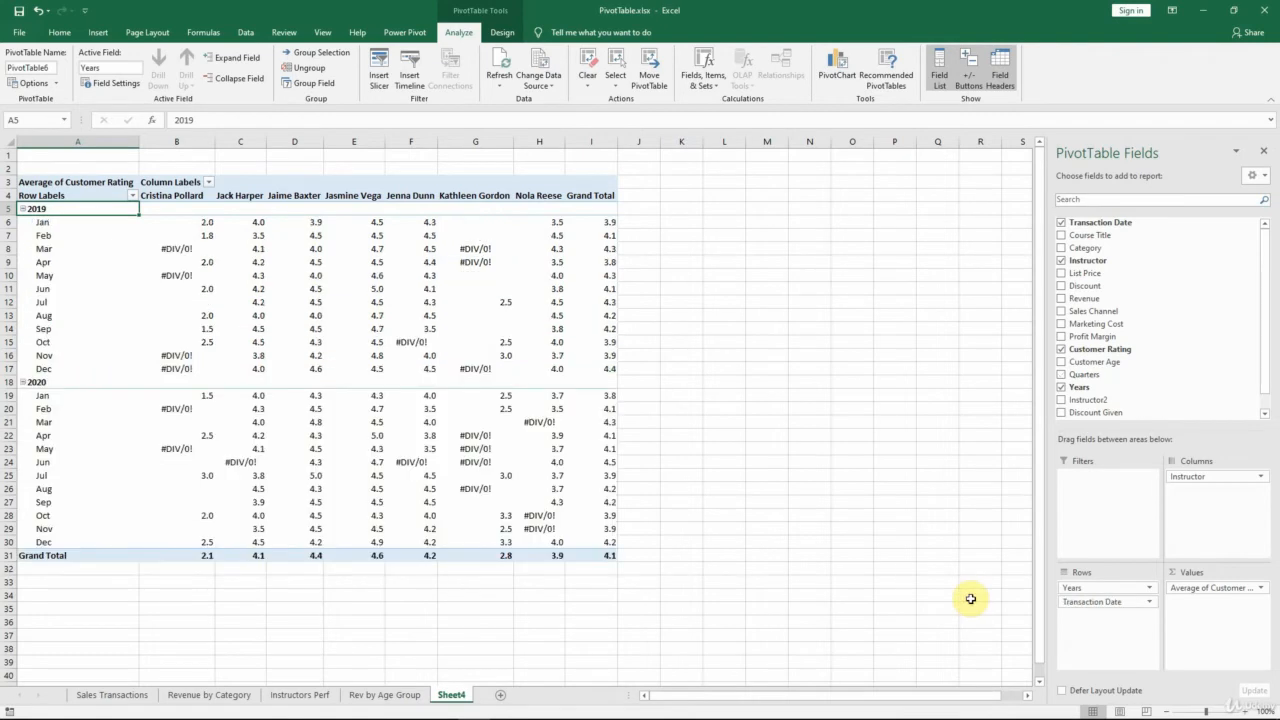
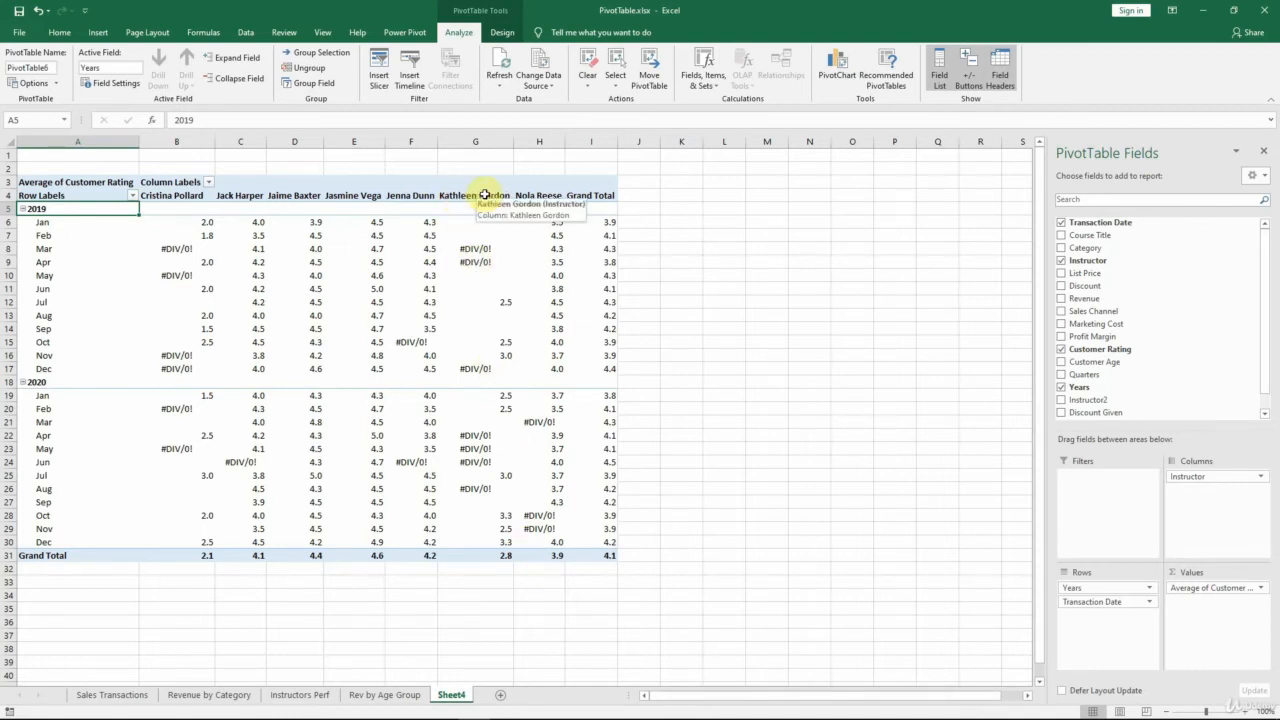
Step: Turn on filtering for the column headers of the Sales Transactions sheet
drag(7, 489, 5, 501)
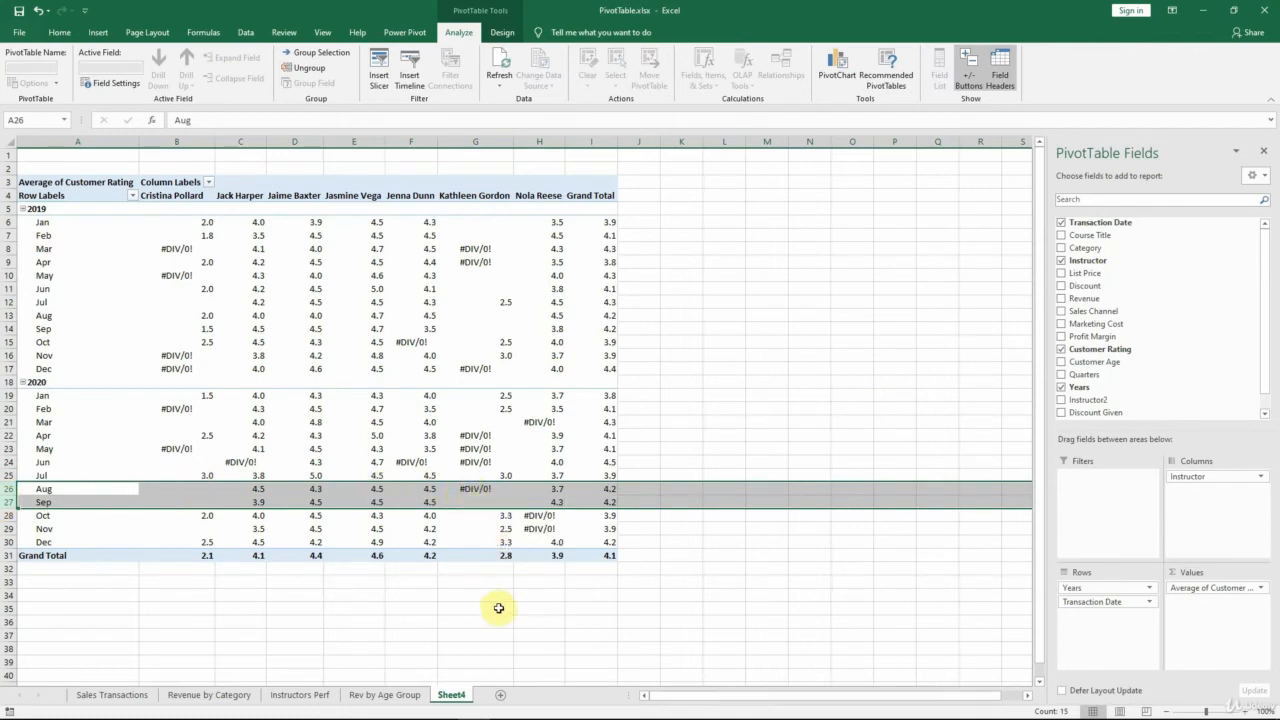
click(110, 695)
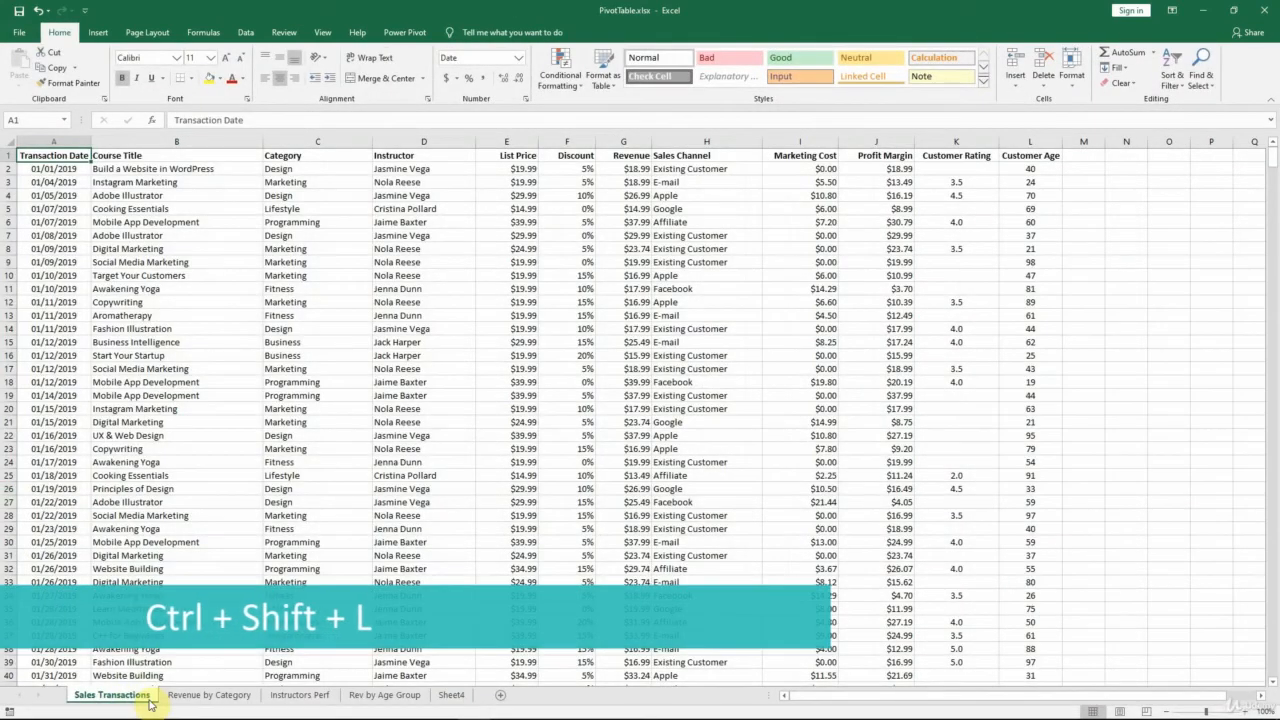
key(ctrl+shift+l)
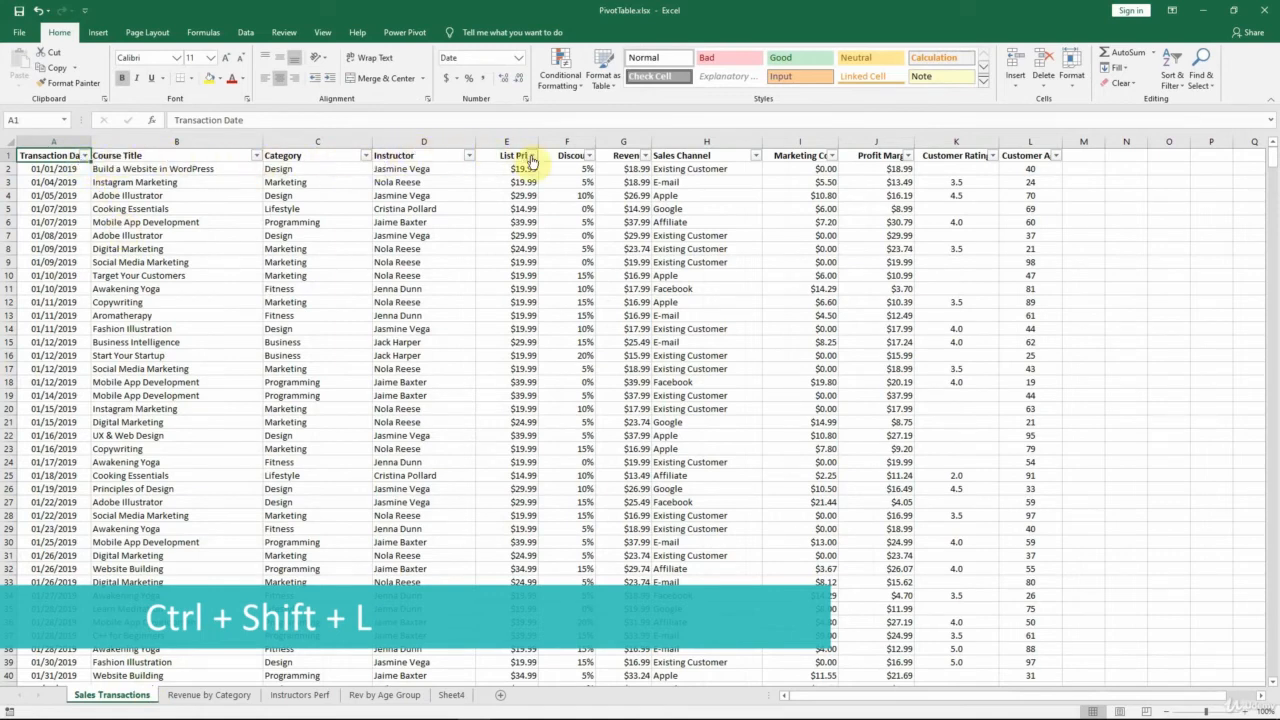
Step: Filter the Instructor column to only the instructor of the Mobile Photography course and select the 08/08/2020 transaction row
click(469, 156)
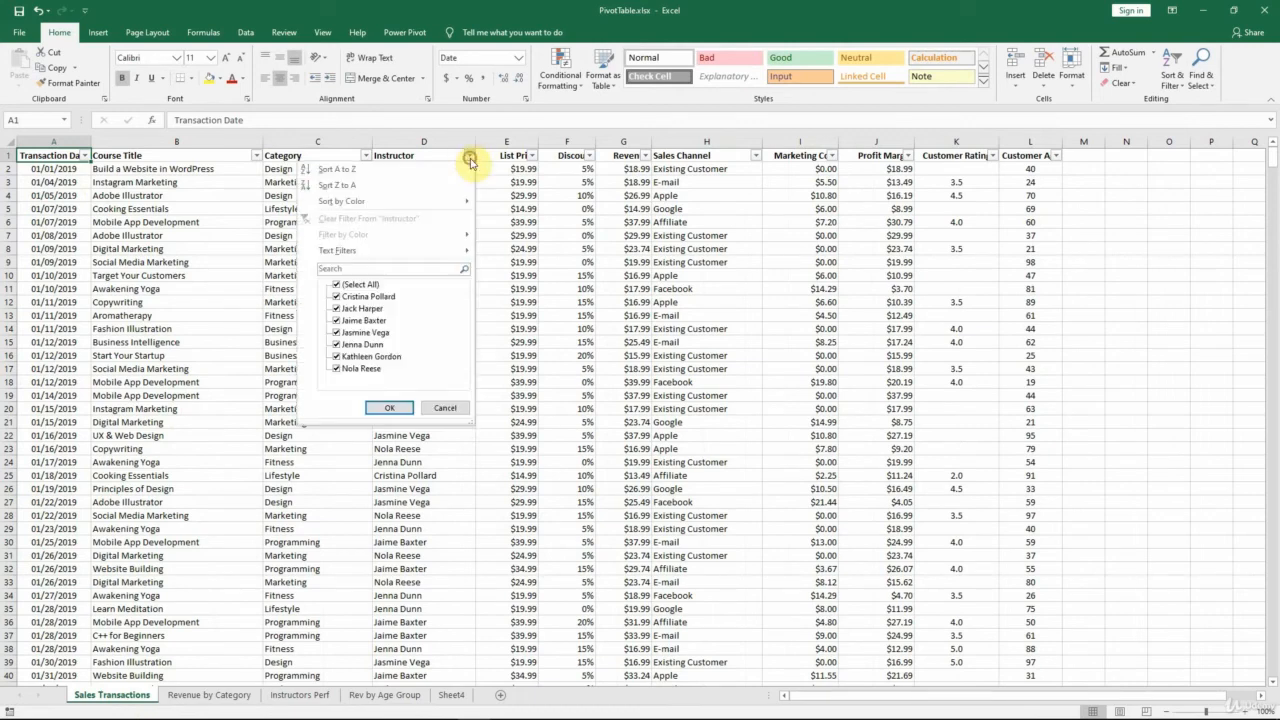
click(338, 285)
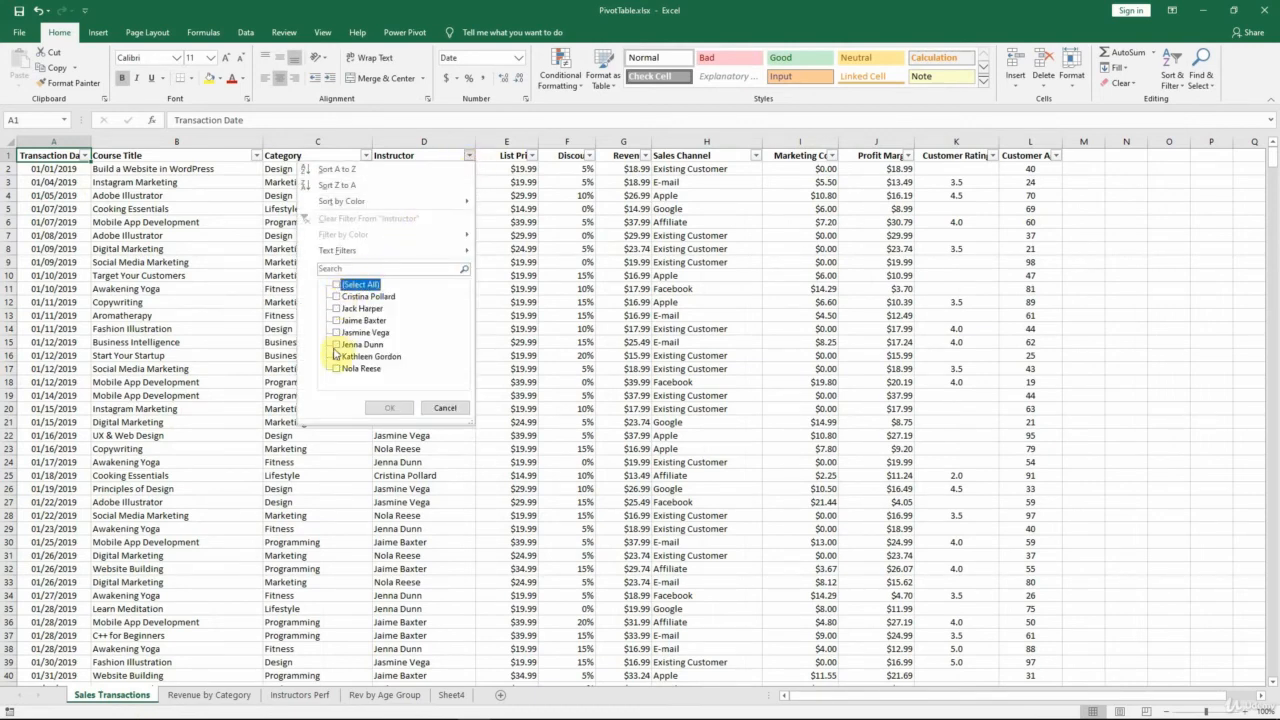
click(337, 357)
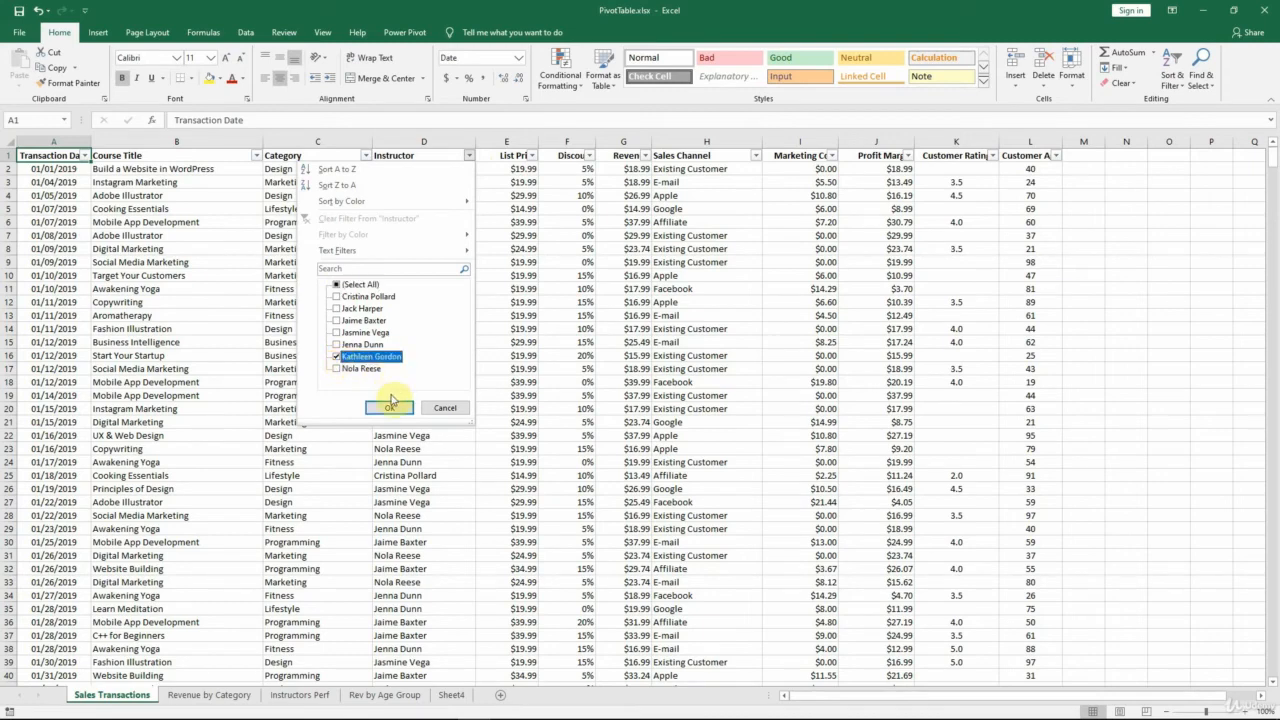
click(403, 411)
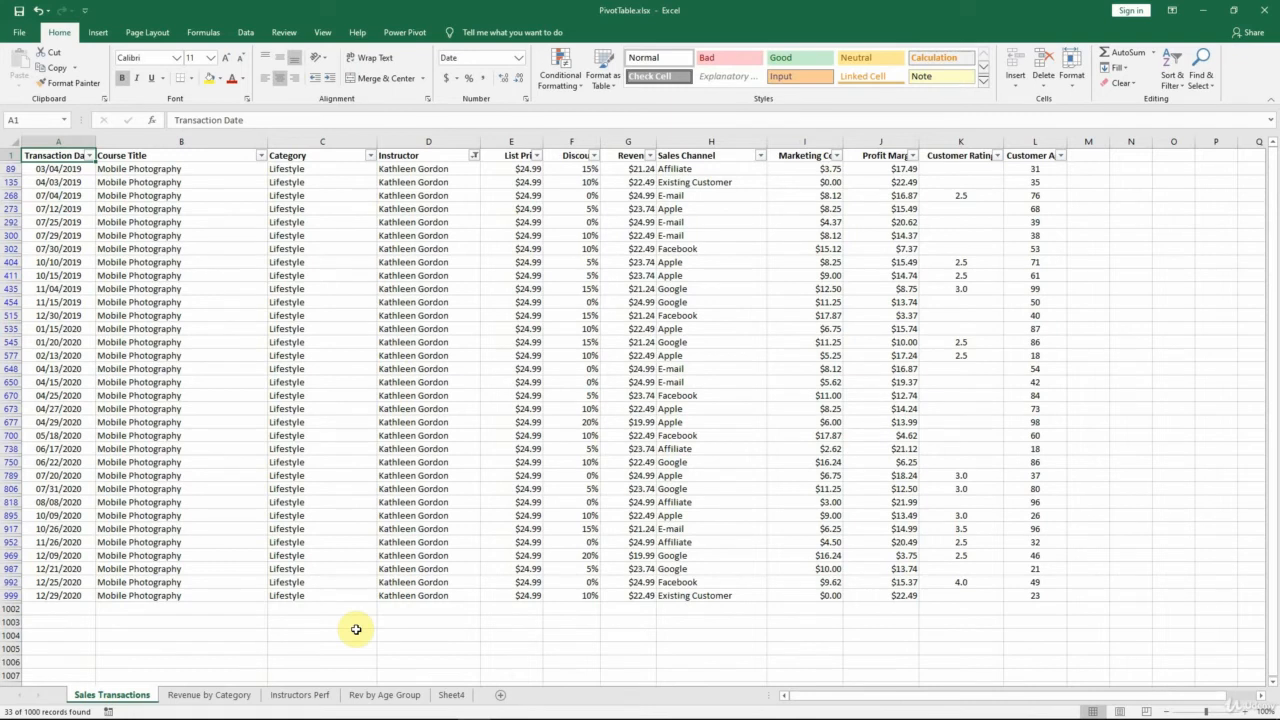
click(9, 502)
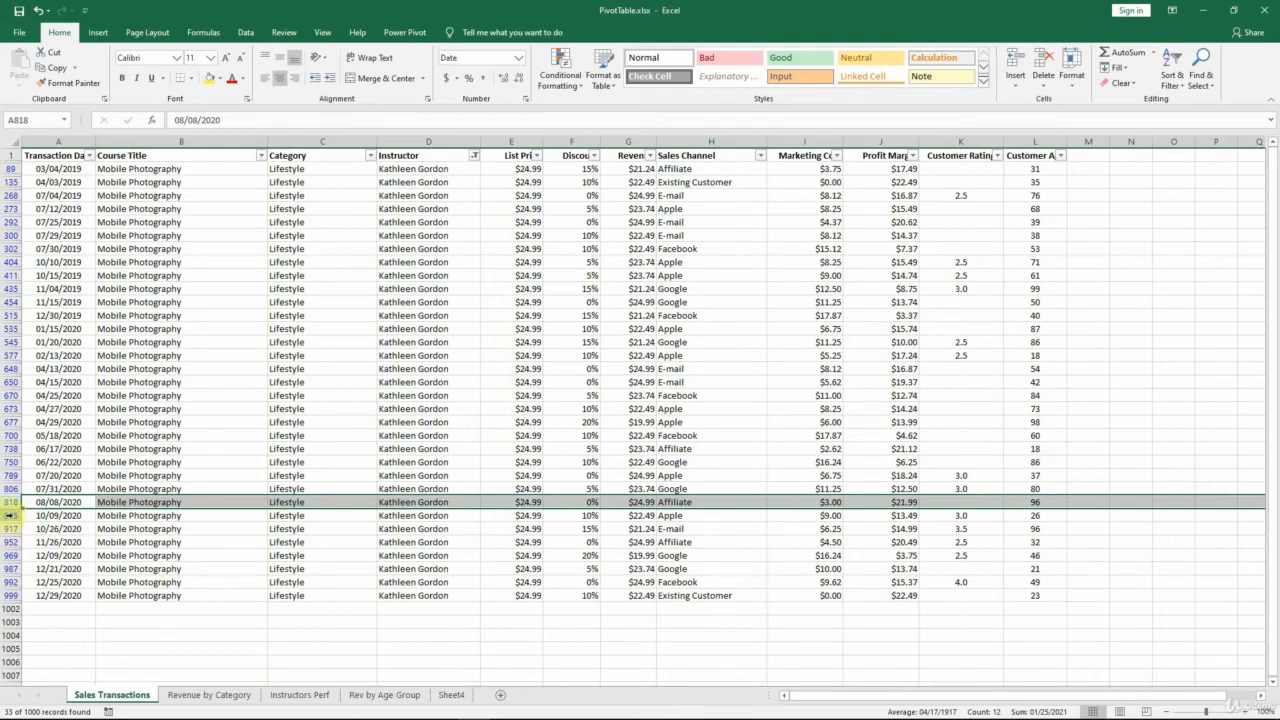
Step: Set the customer rating PivotTable on Sheet4 to show error values as blank cells
click(451, 694)
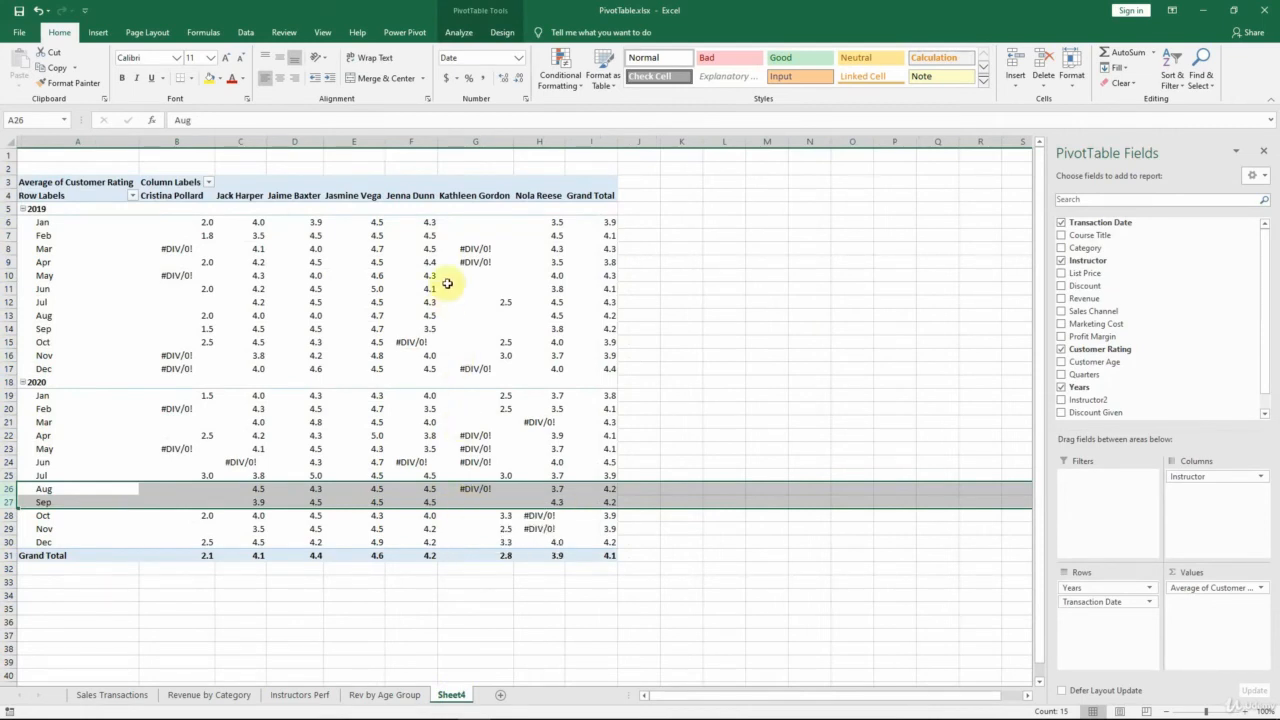
right_click(469, 460)
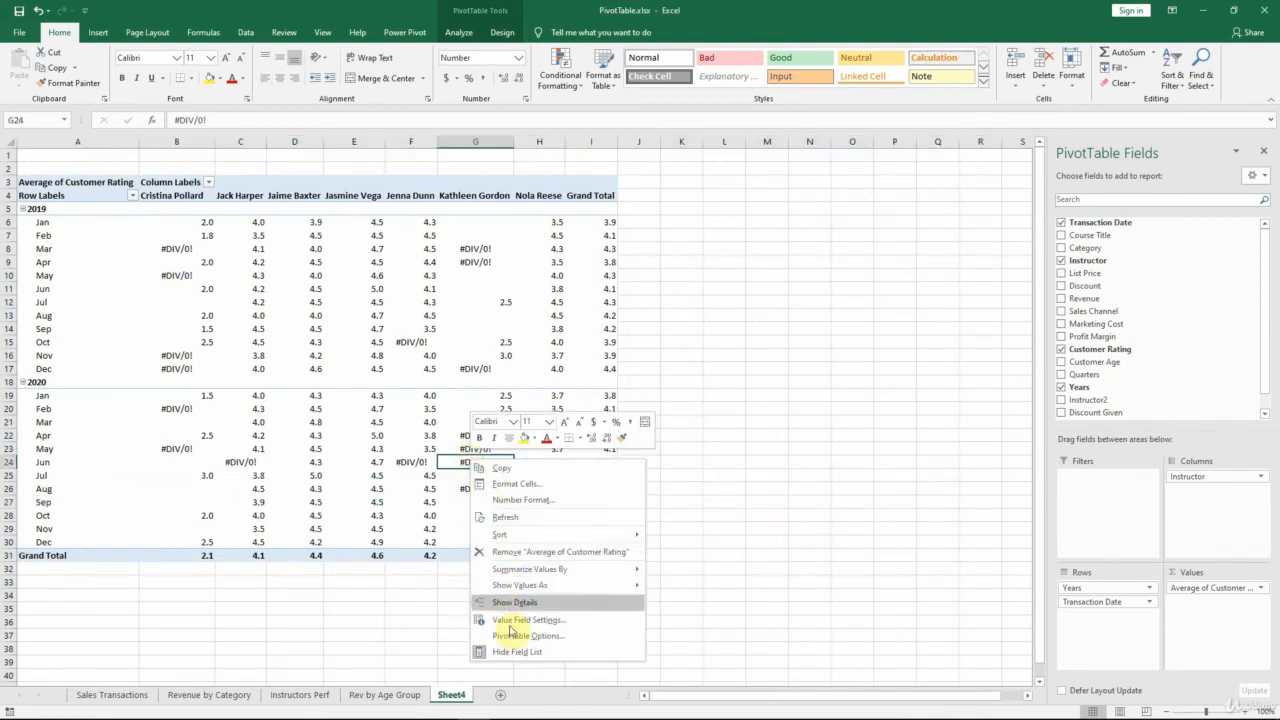
click(582, 638)
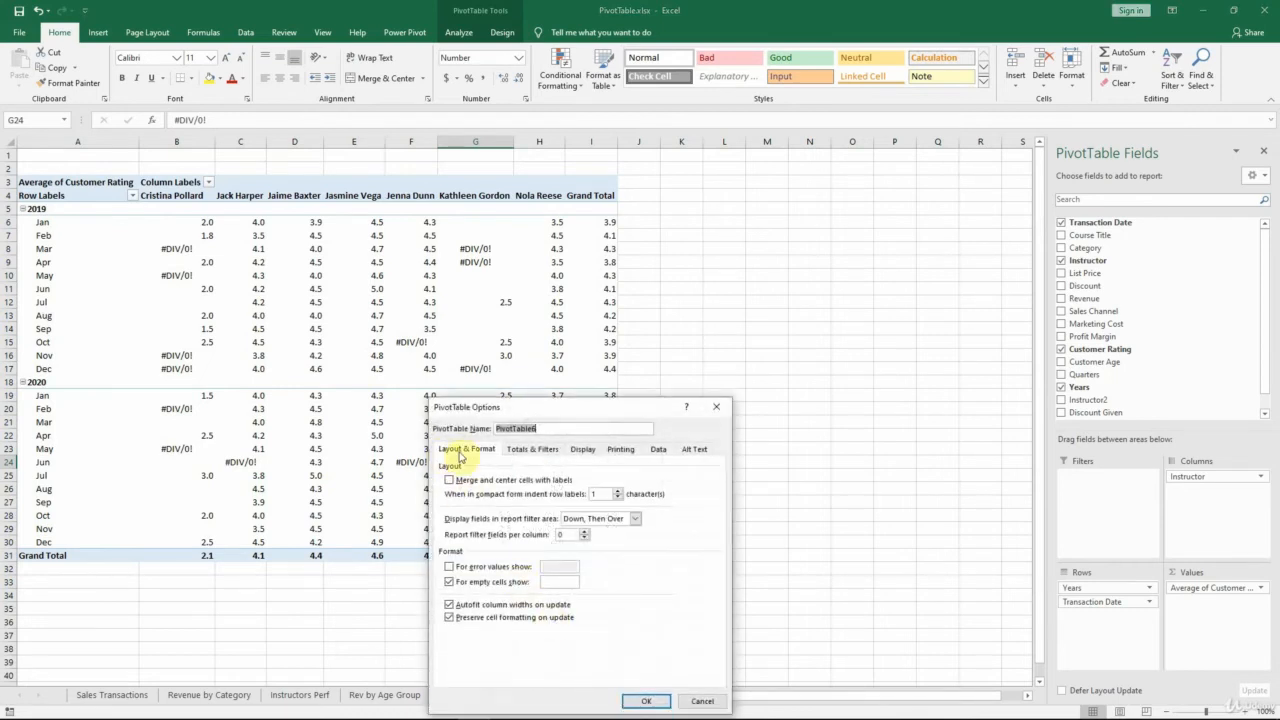
click(450, 567)
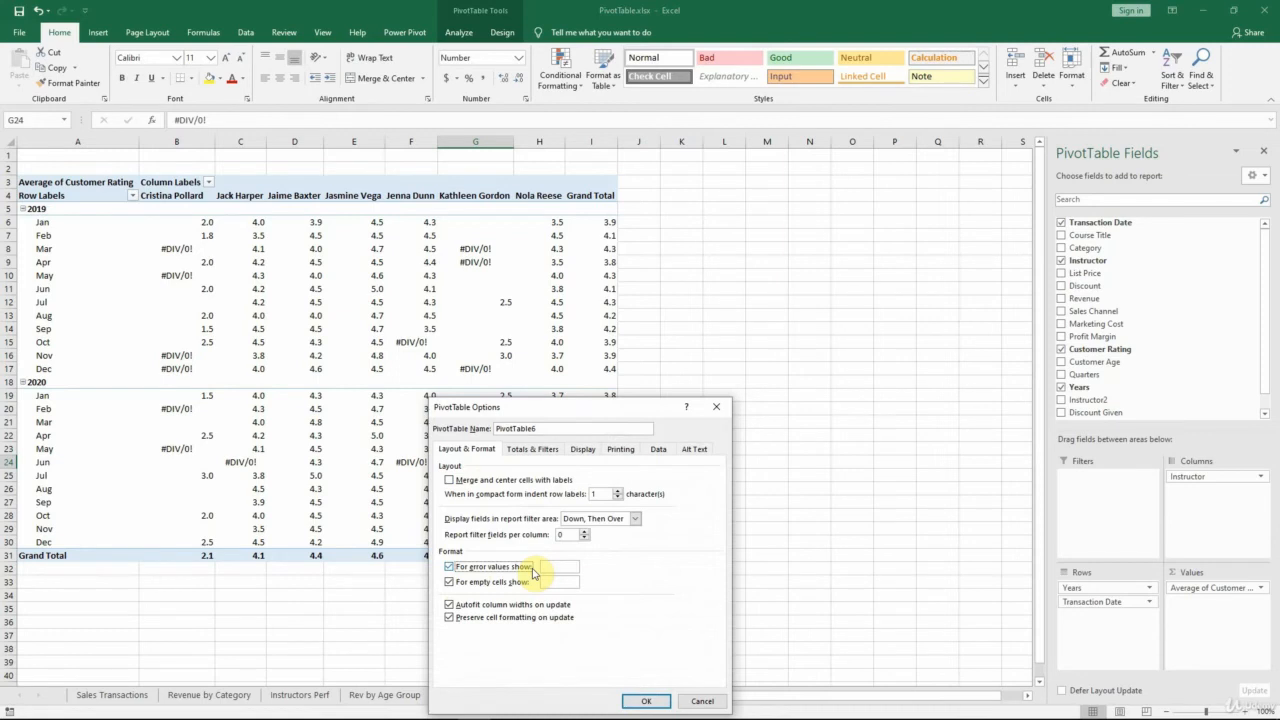
click(660, 702)
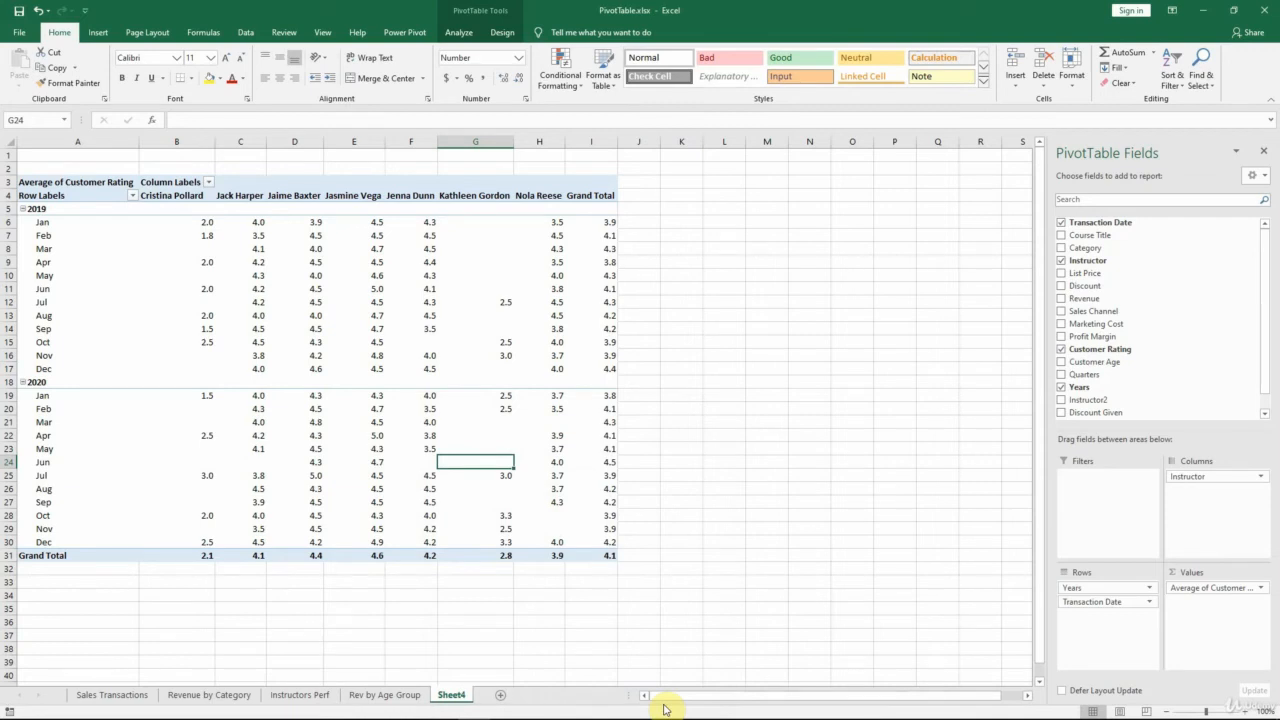
Step: Turn off grand totals for both rows and columns in the customer rating PivotTable
click(499, 36)
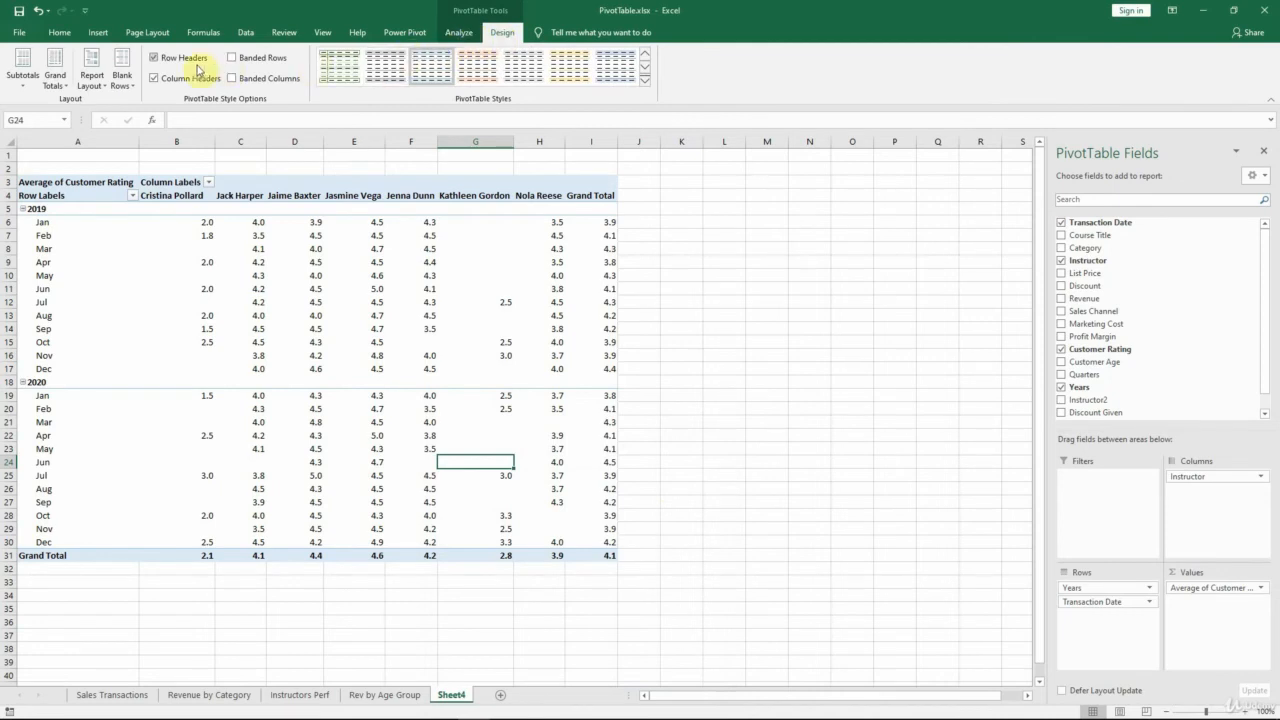
click(64, 87)
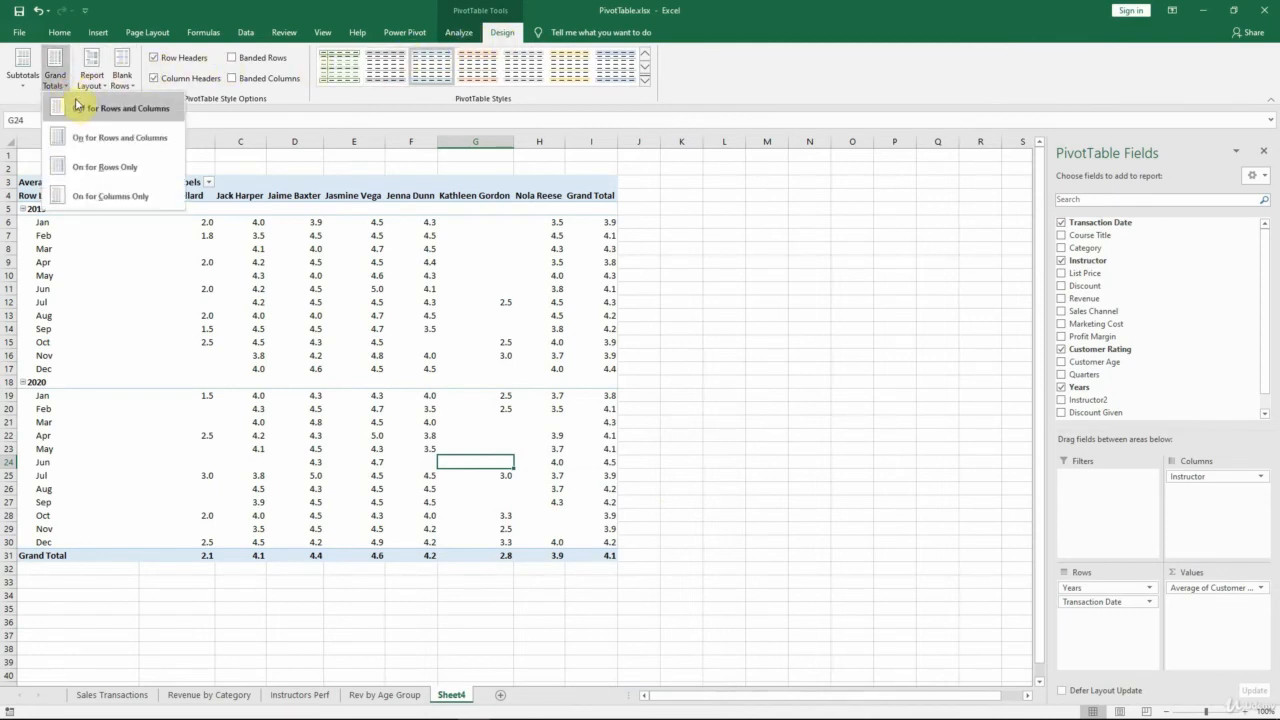
click(100, 110)
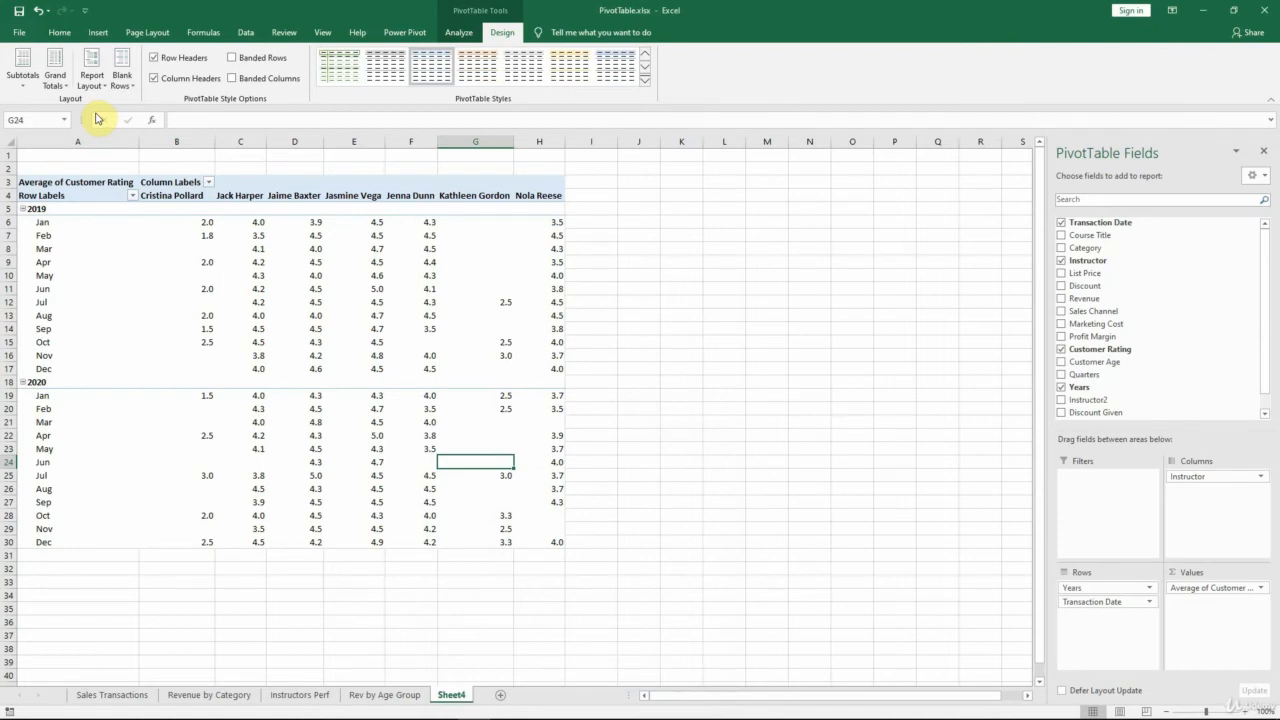
Step: Insert a Line PivotChart of the average customer ratings and place it just to the right of the PivotTable
click(472, 34)
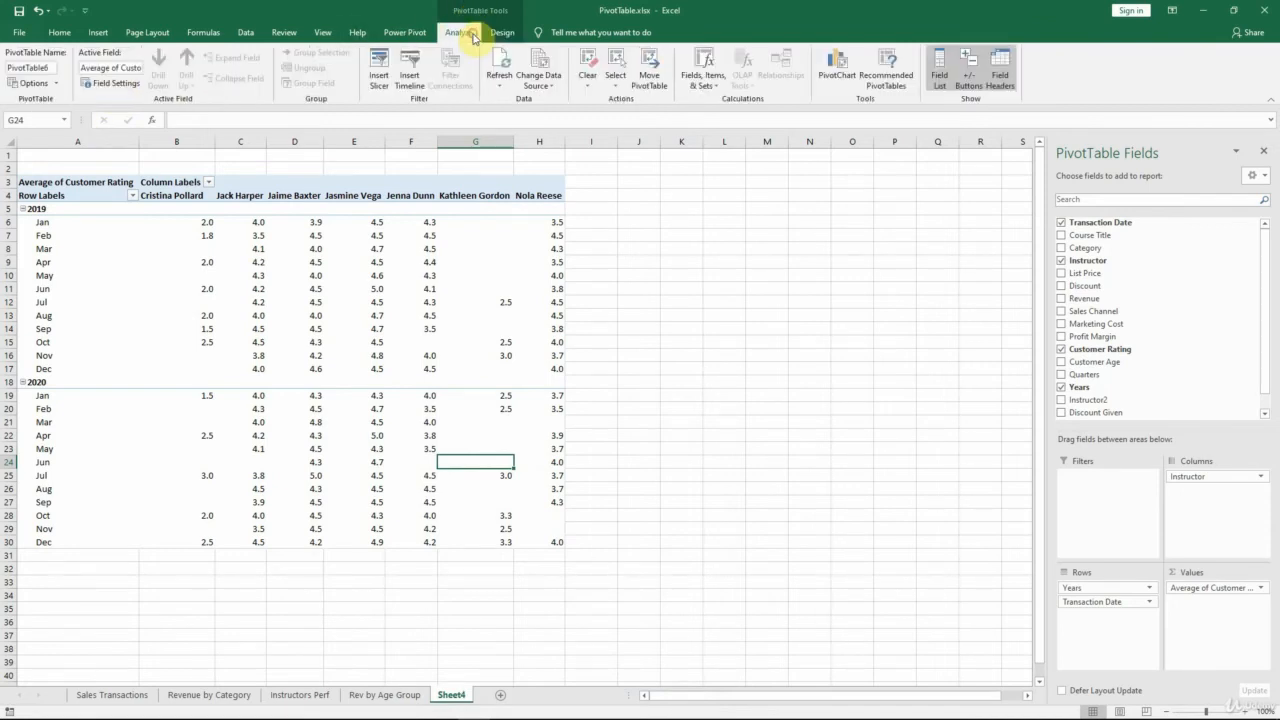
click(838, 68)
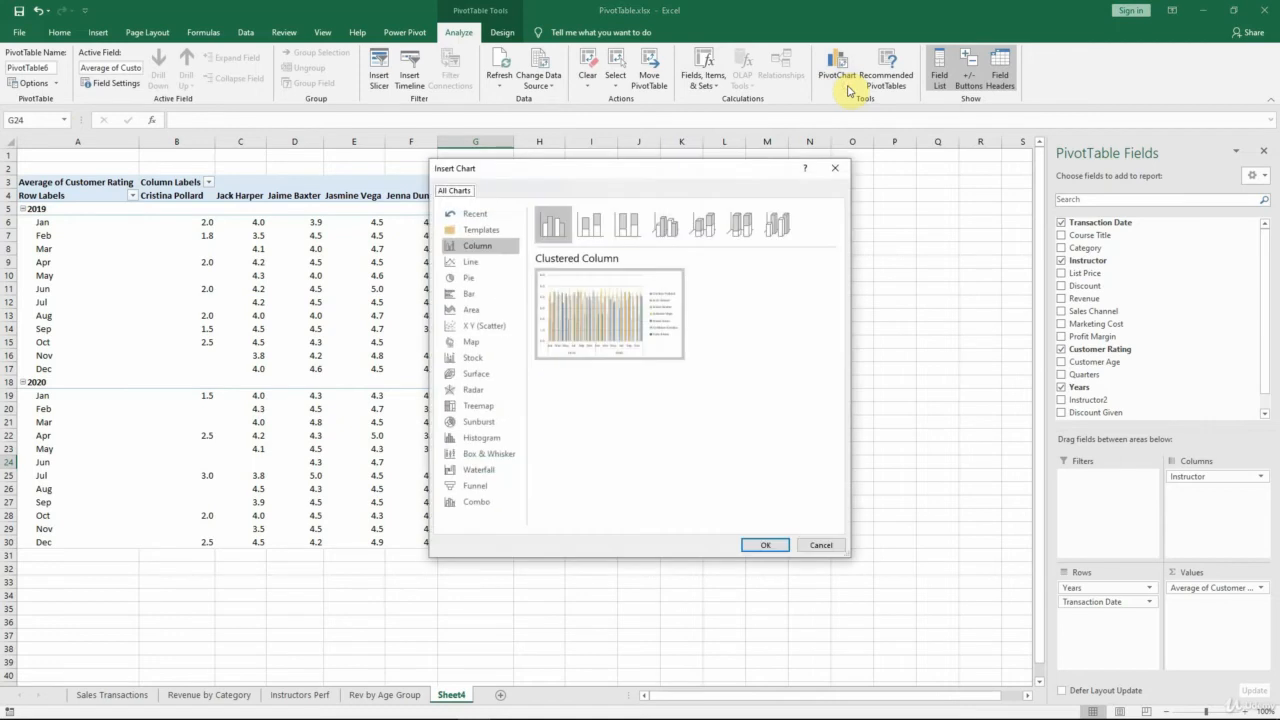
click(490, 270)
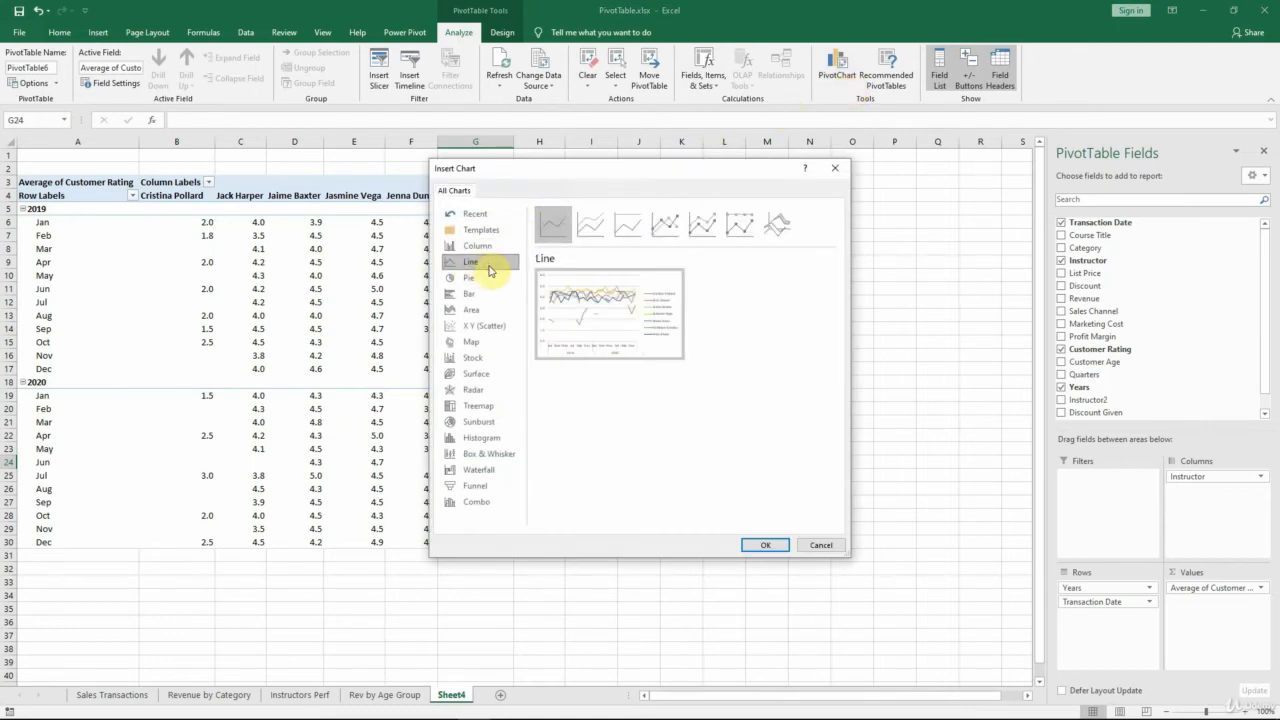
click(765, 546)
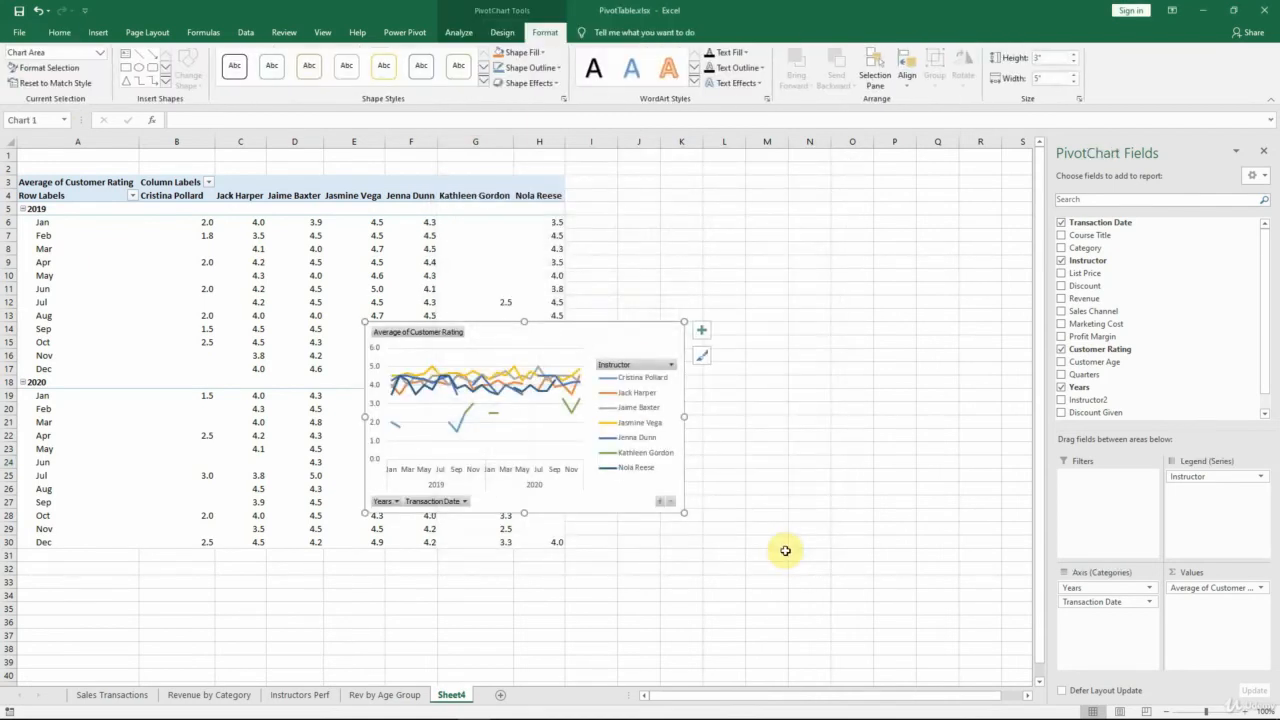
drag(629, 329, 839, 202)
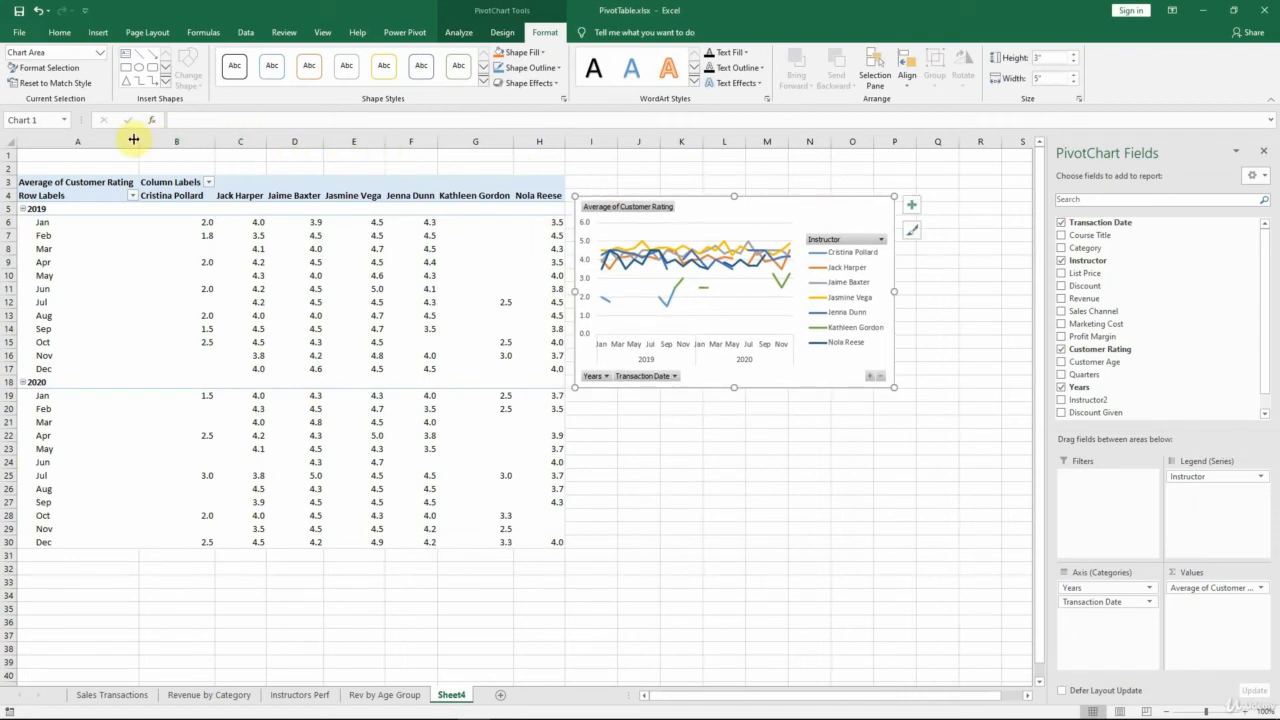
Step: Narrow column A, close the PivotChart field list and enlarge the chart to about 8.45 by 5.5 inches
drag(139, 141, 71, 142)
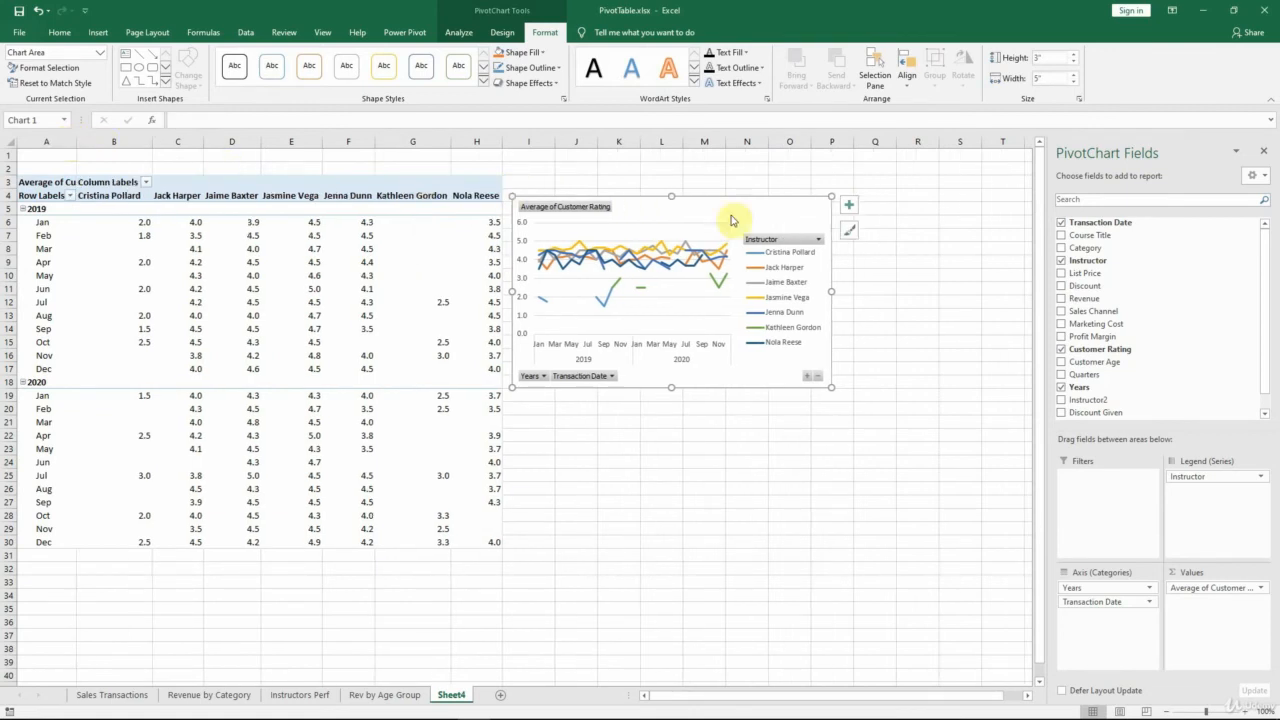
click(1264, 151)
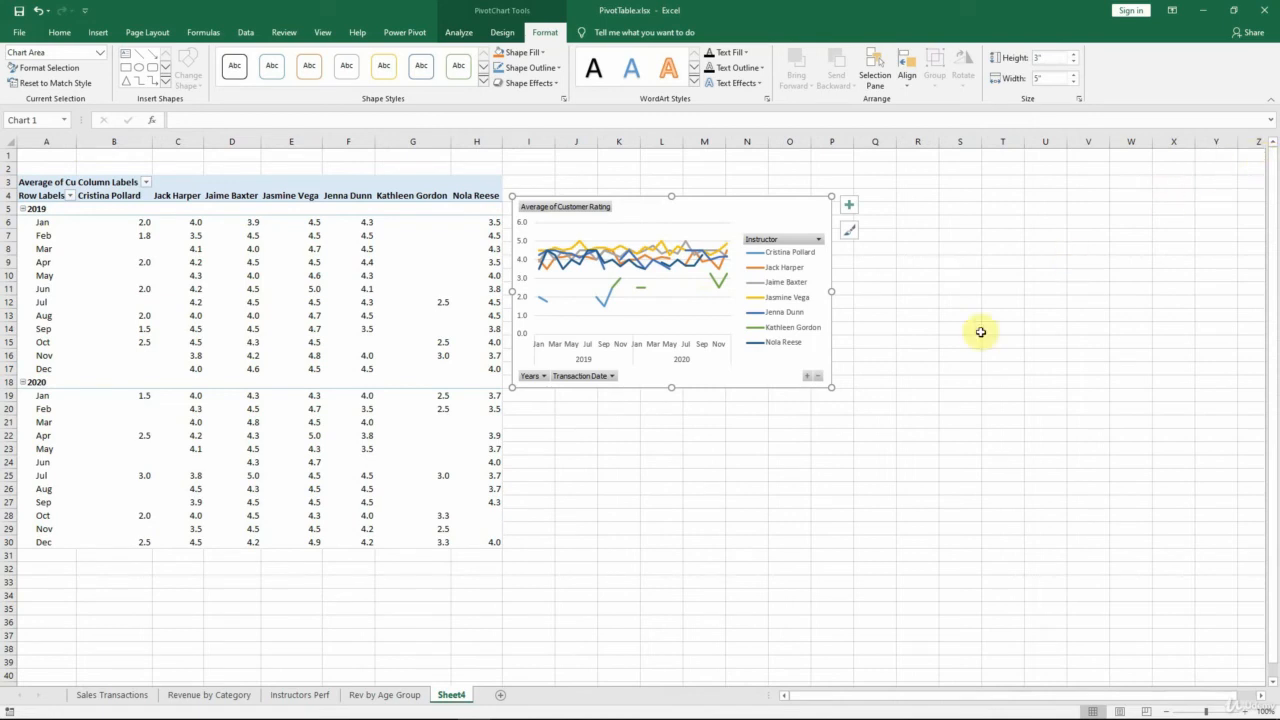
drag(831, 387, 1051, 547)
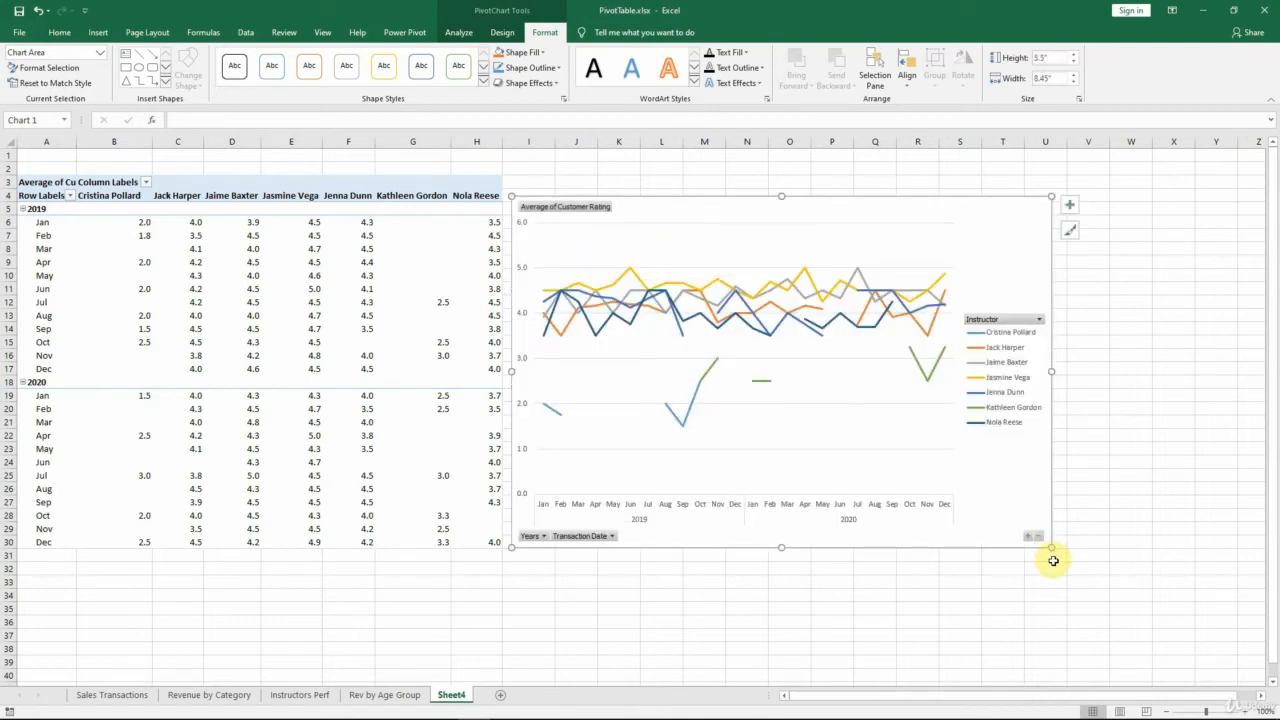
Step: Apply the dark-background chart style with markers and hide the value and axis field buttons on the PivotChart
click(516, 35)
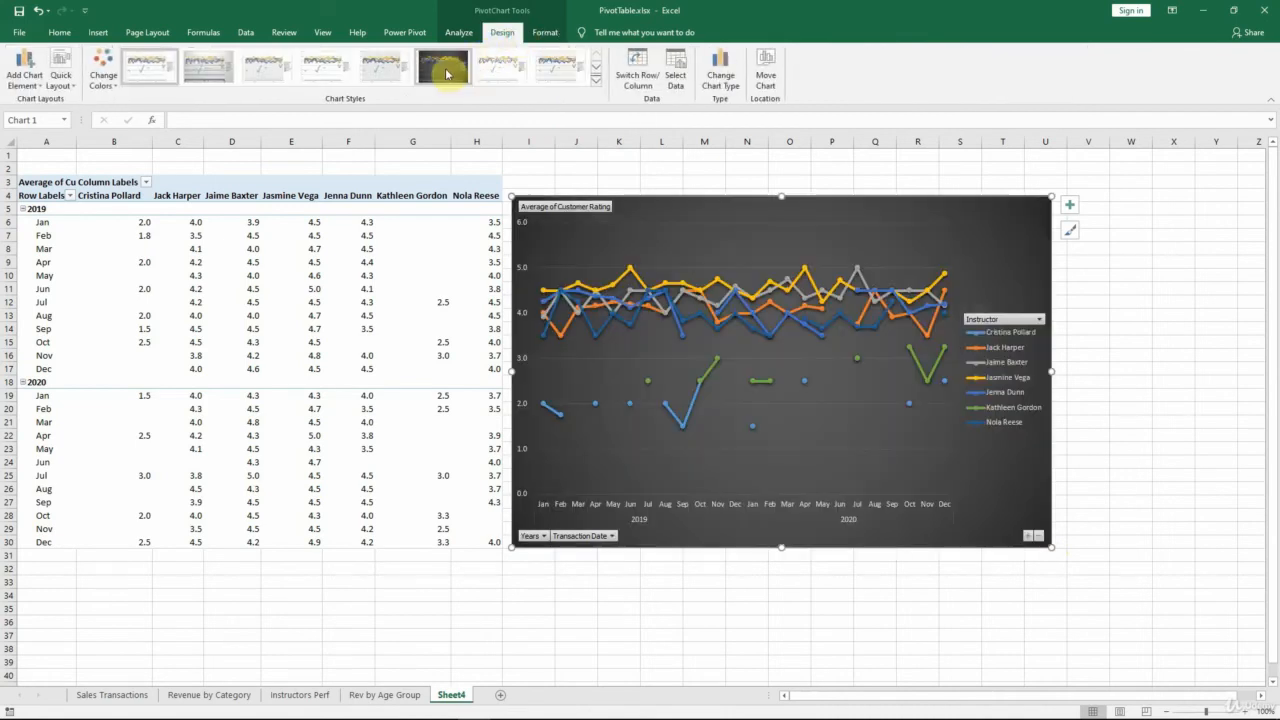
click(447, 74)
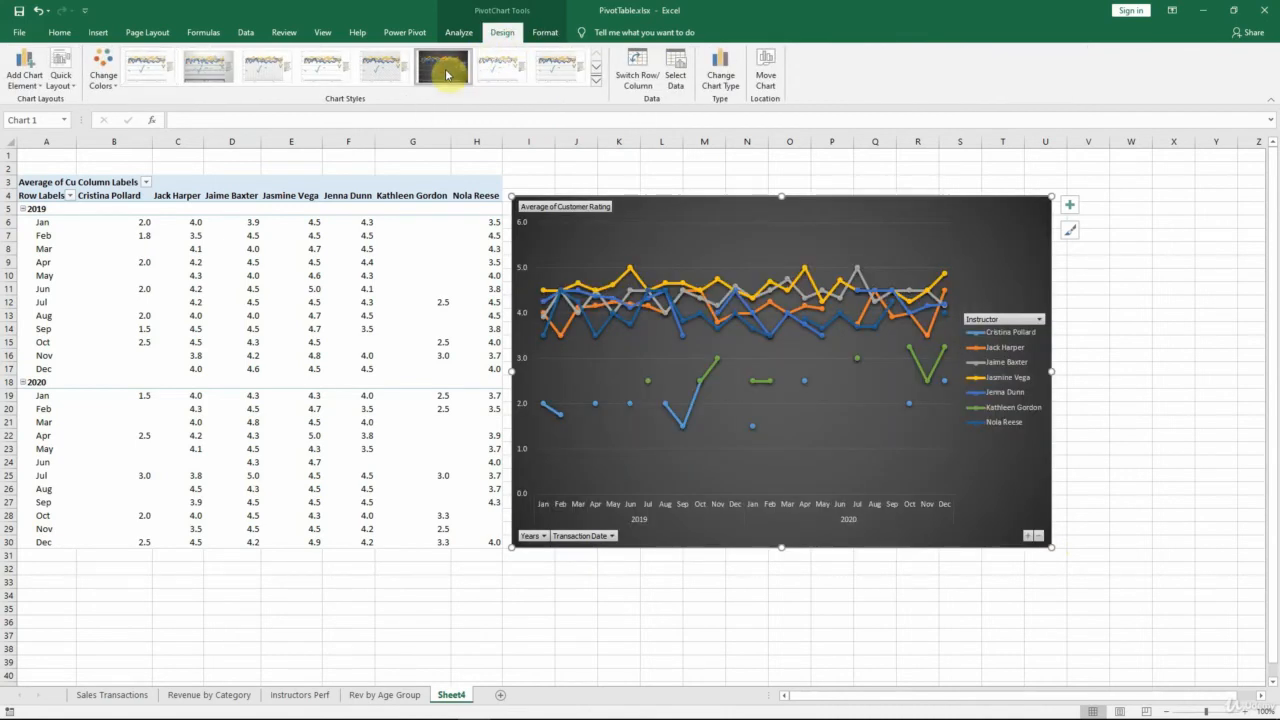
right_click(580, 208)
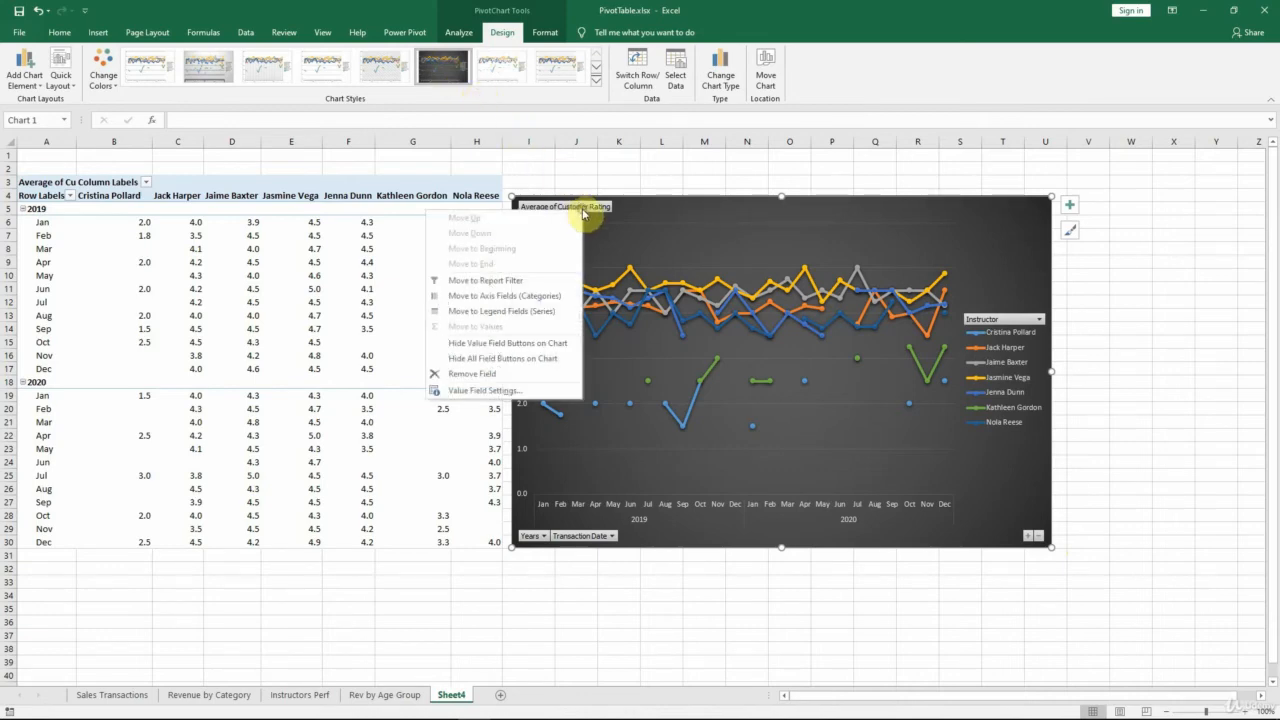
click(519, 348)
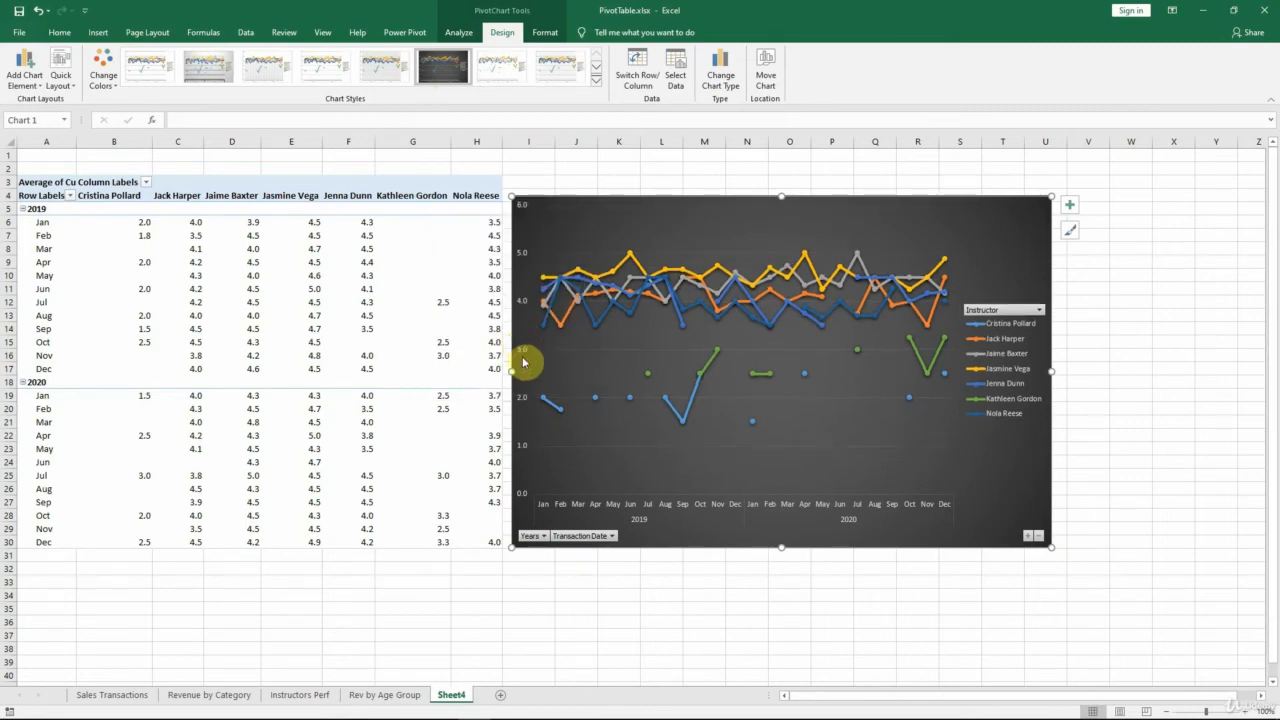
right_click(596, 537)
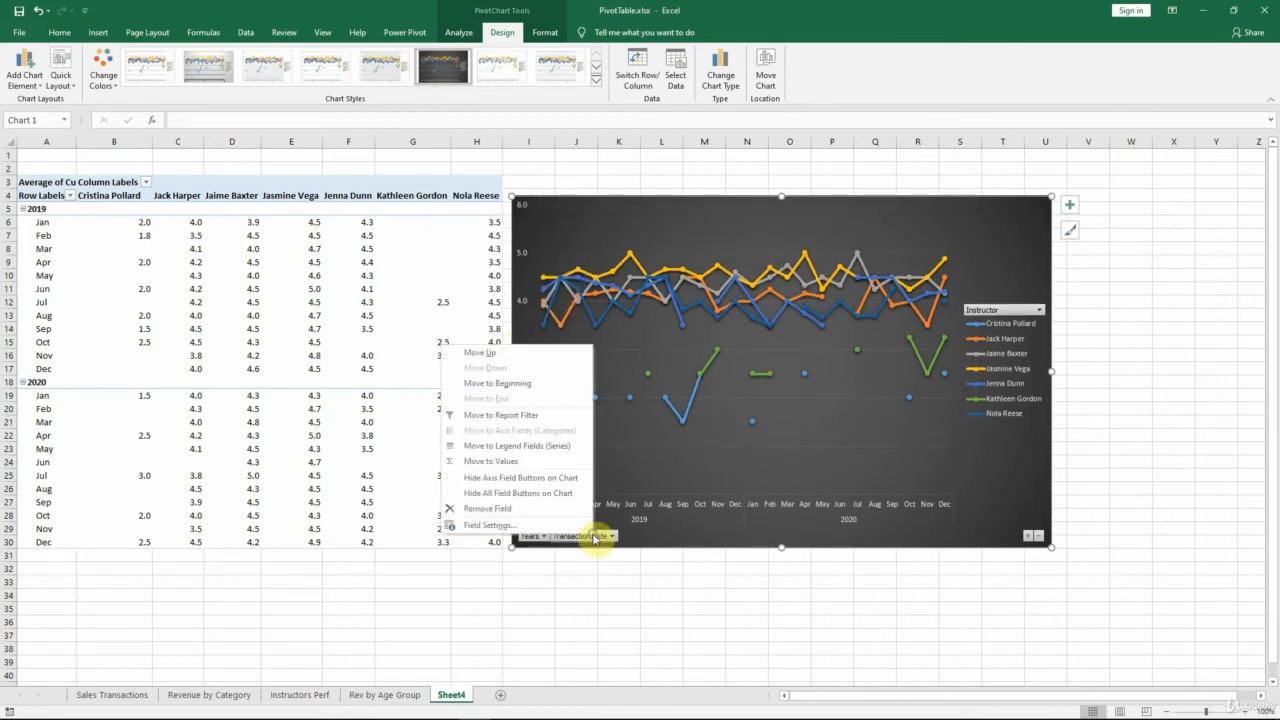
click(561, 481)
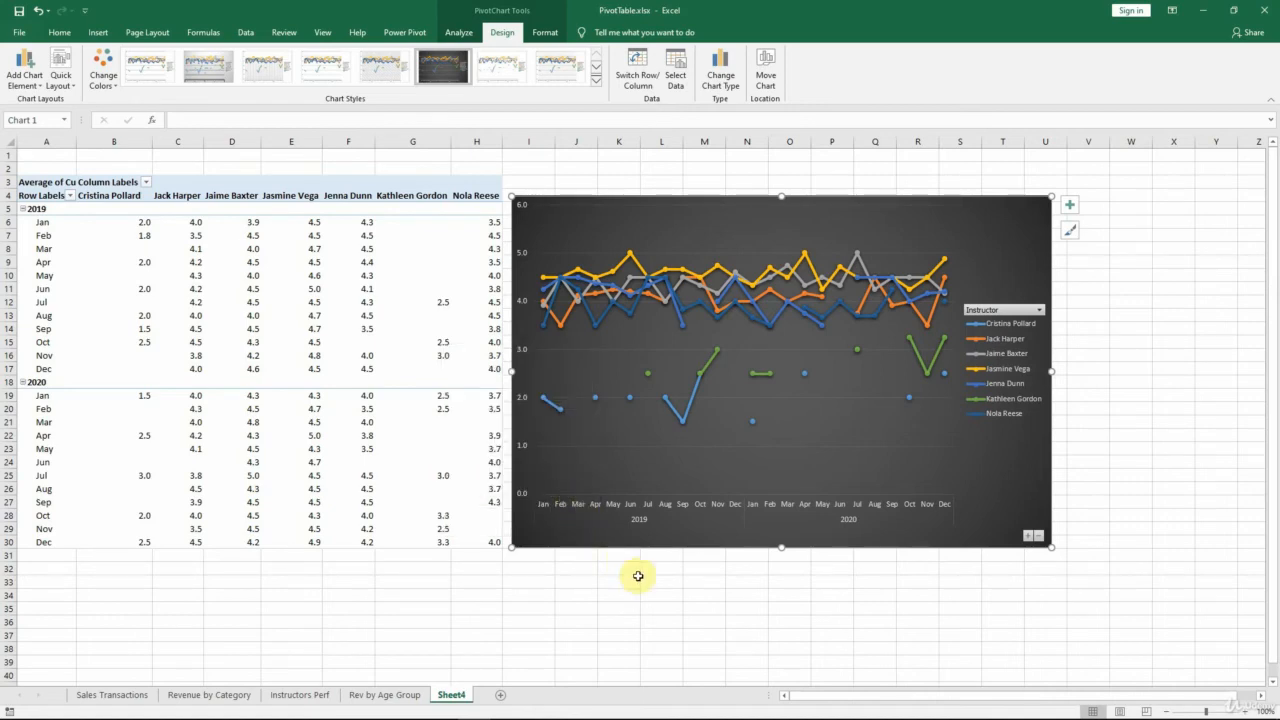
Step: Set the chart's vertical axis maximum to 5 and its major unit to 1, closing the axis formatting and deselecting the chart
click(526, 352)
double_click(526, 352)
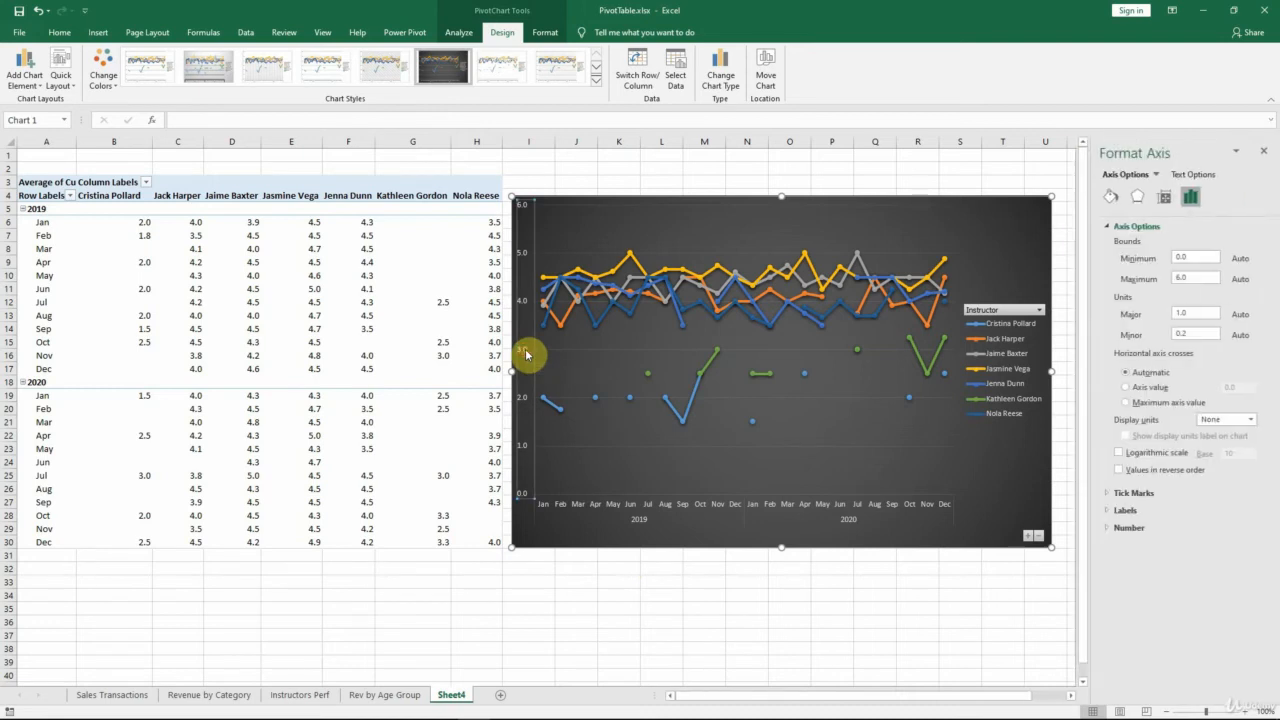
drag(1196, 278, 1169, 278)
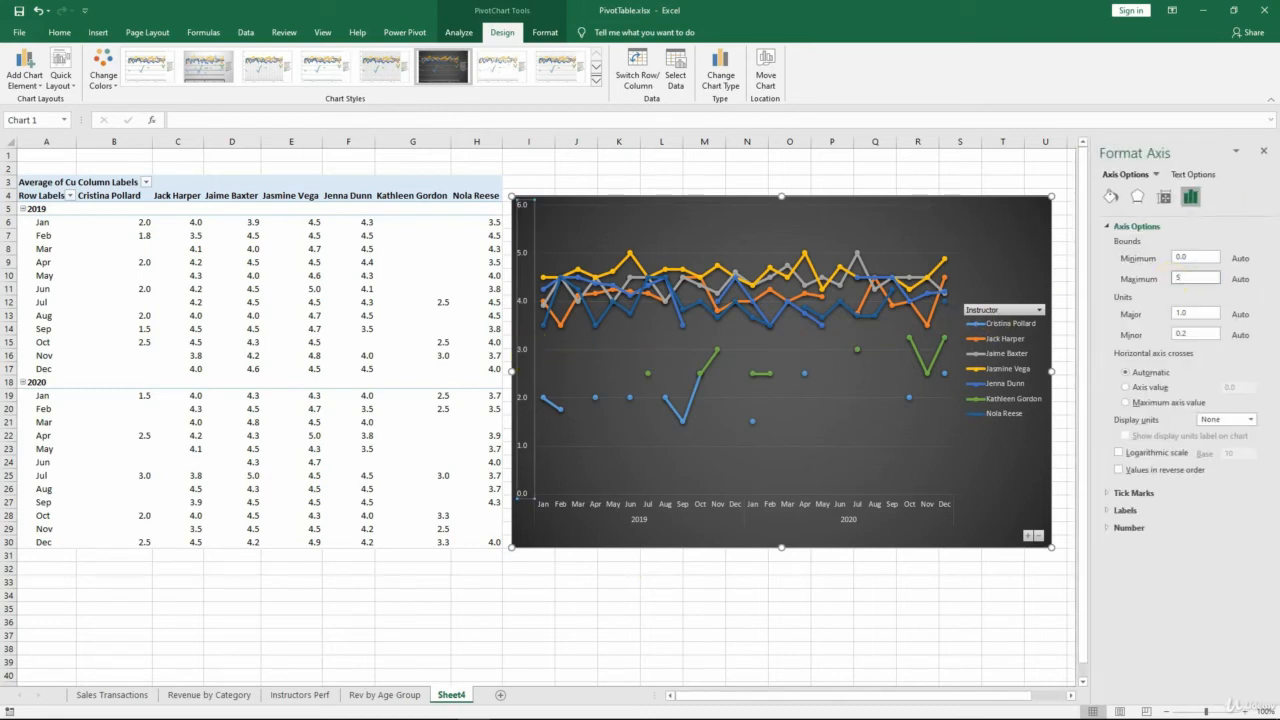
key(Return)
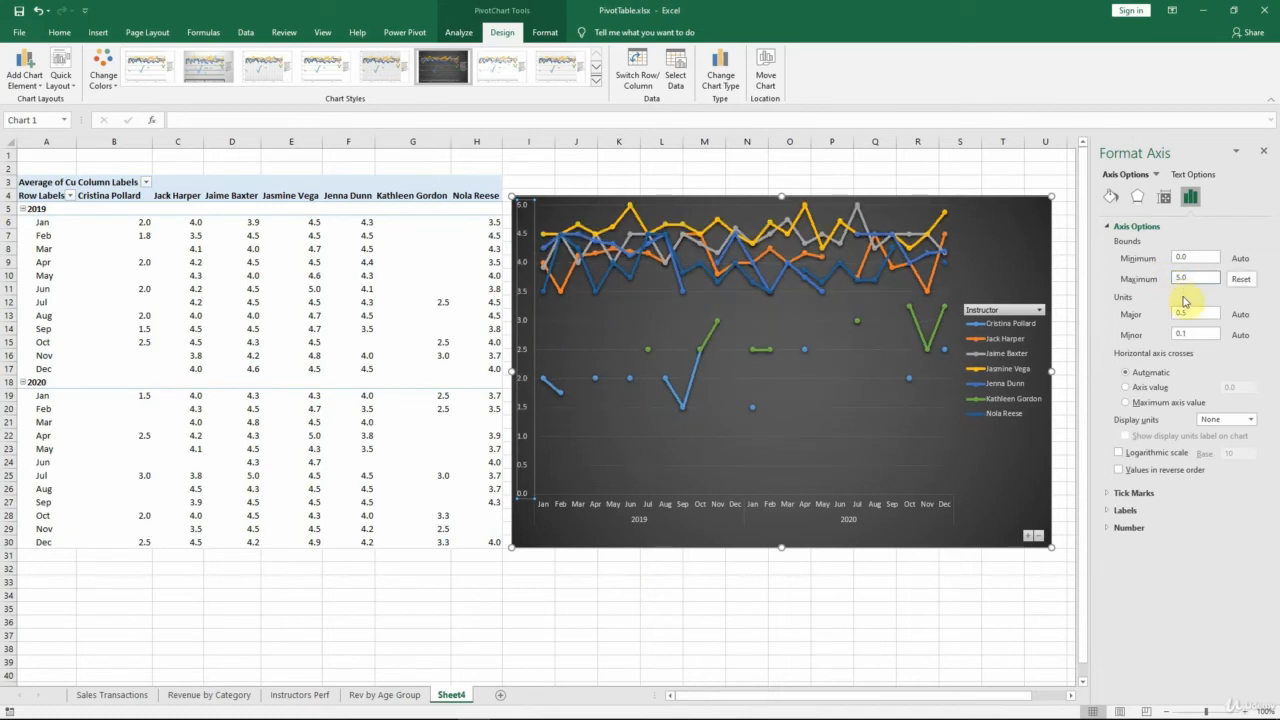
drag(1191, 314, 1133, 313)
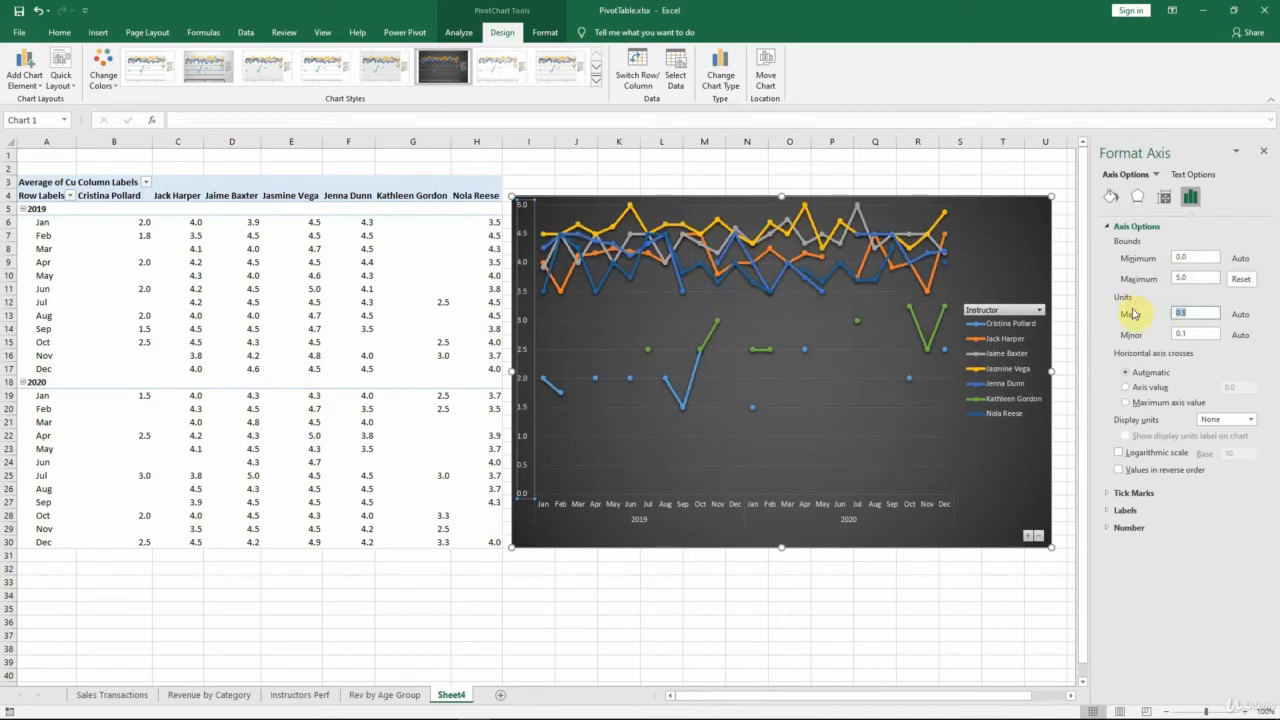
text(1)
key(Return)
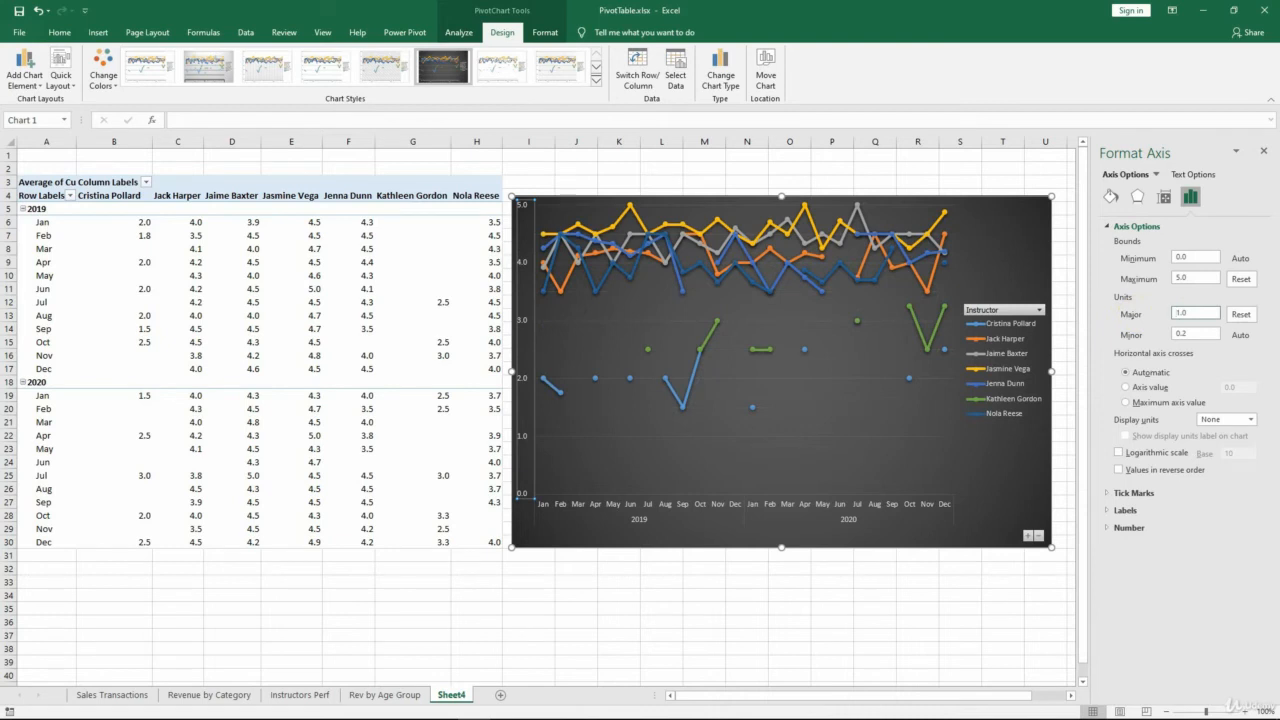
click(1264, 152)
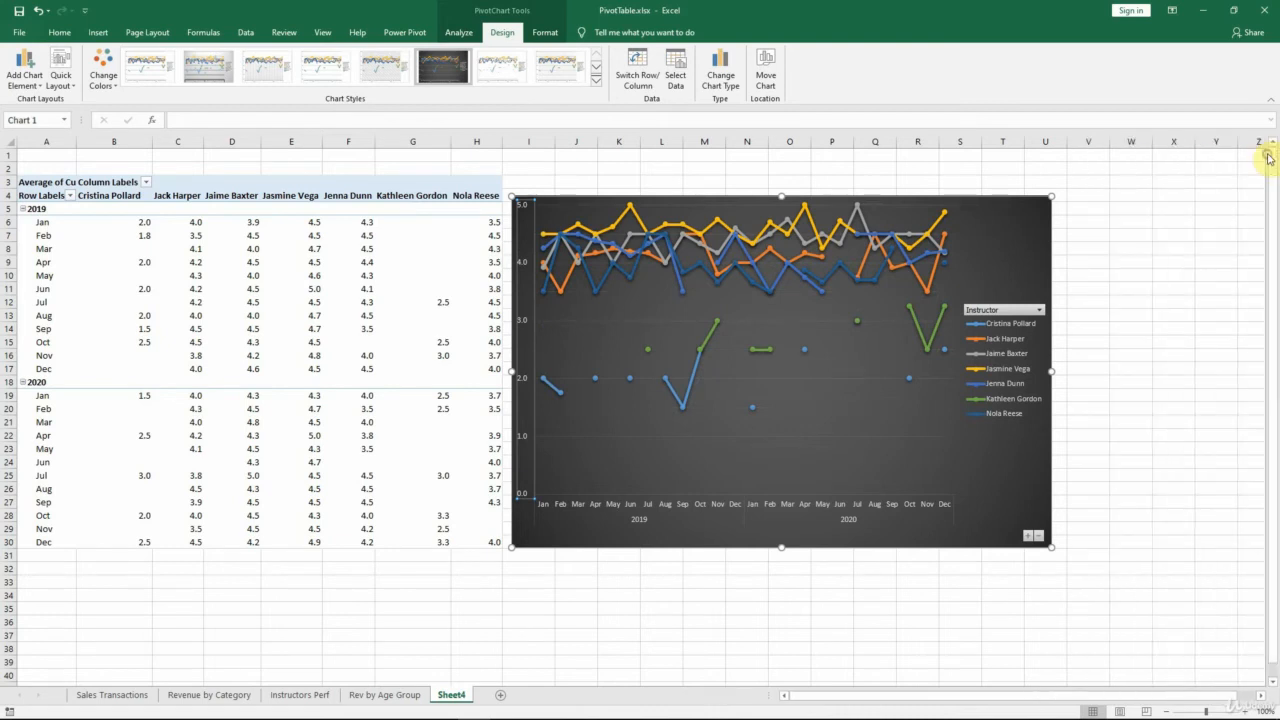
click(1112, 250)
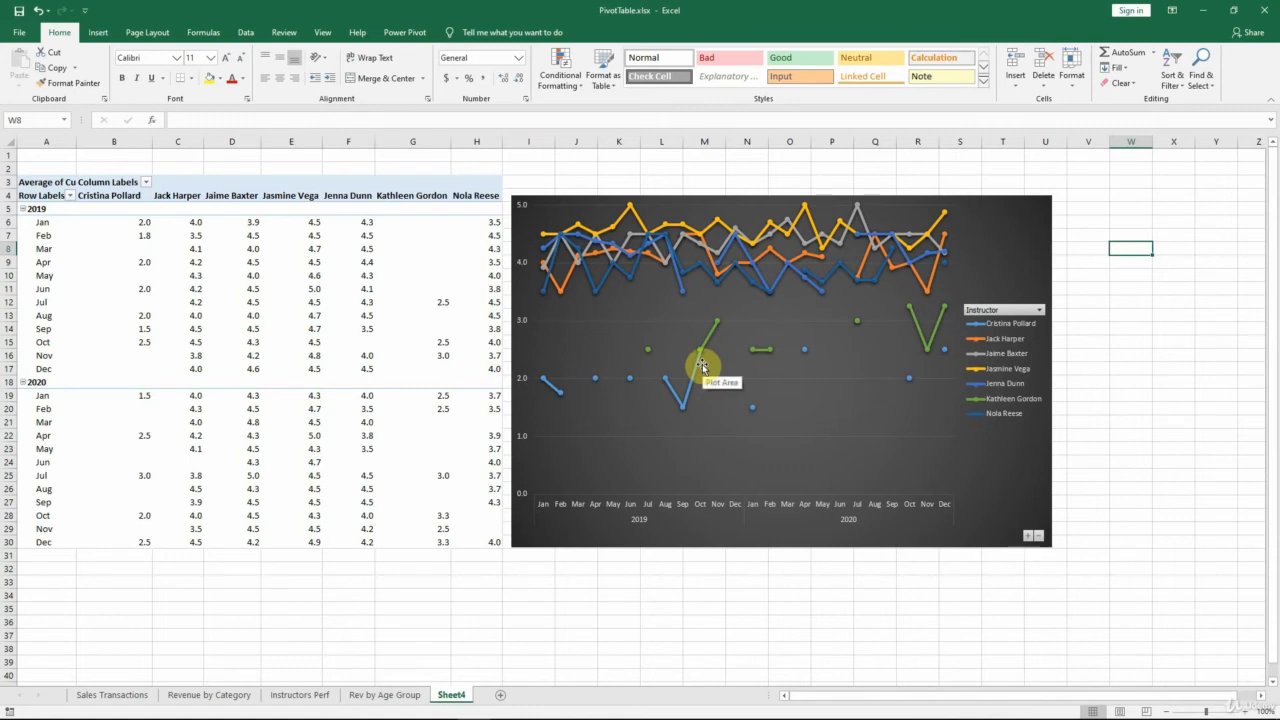
mouse_move(698, 370)
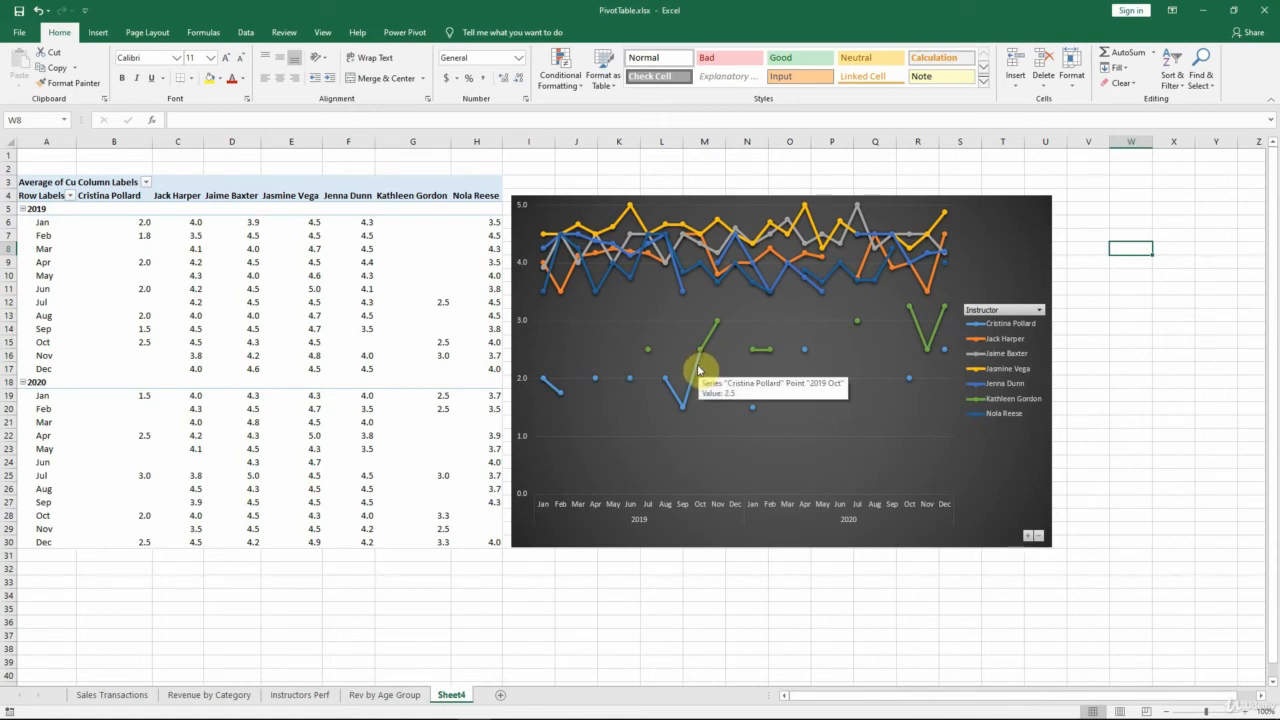
Step: Insert a blank row above the 10/09/2020 transaction in the filtered Sales Transactions sheet
mouse_move(709, 341)
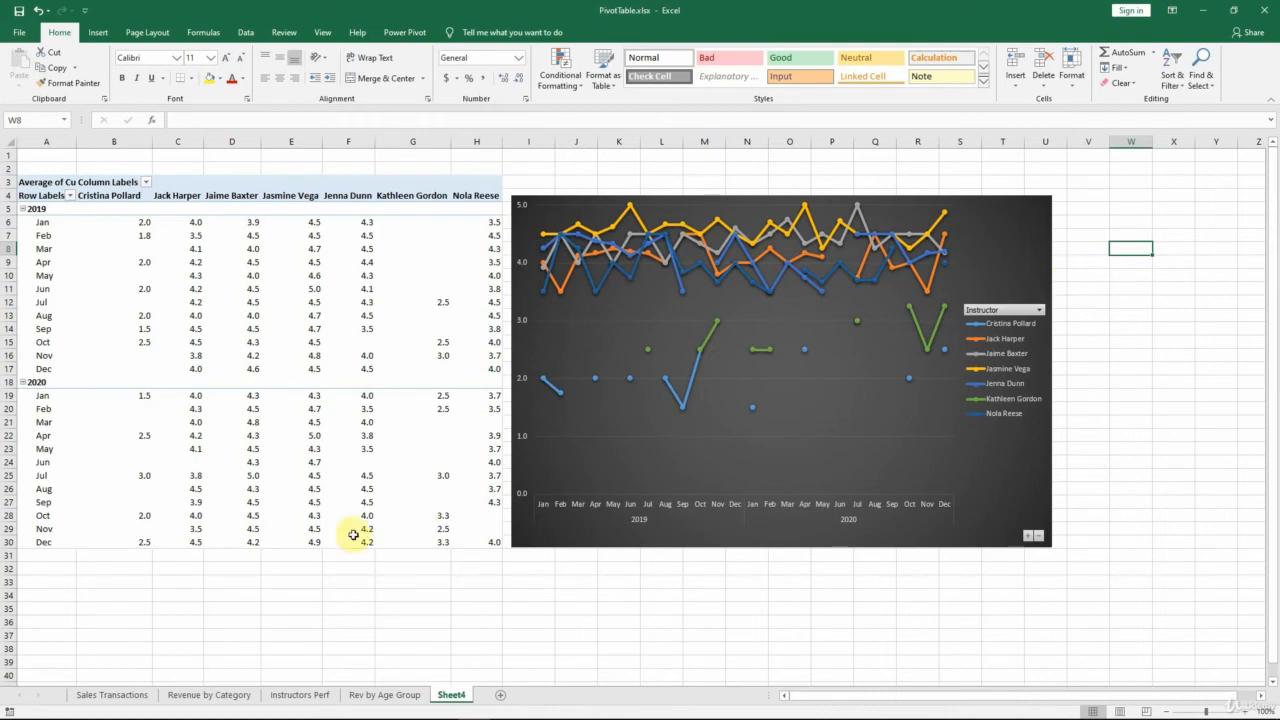
click(112, 695)
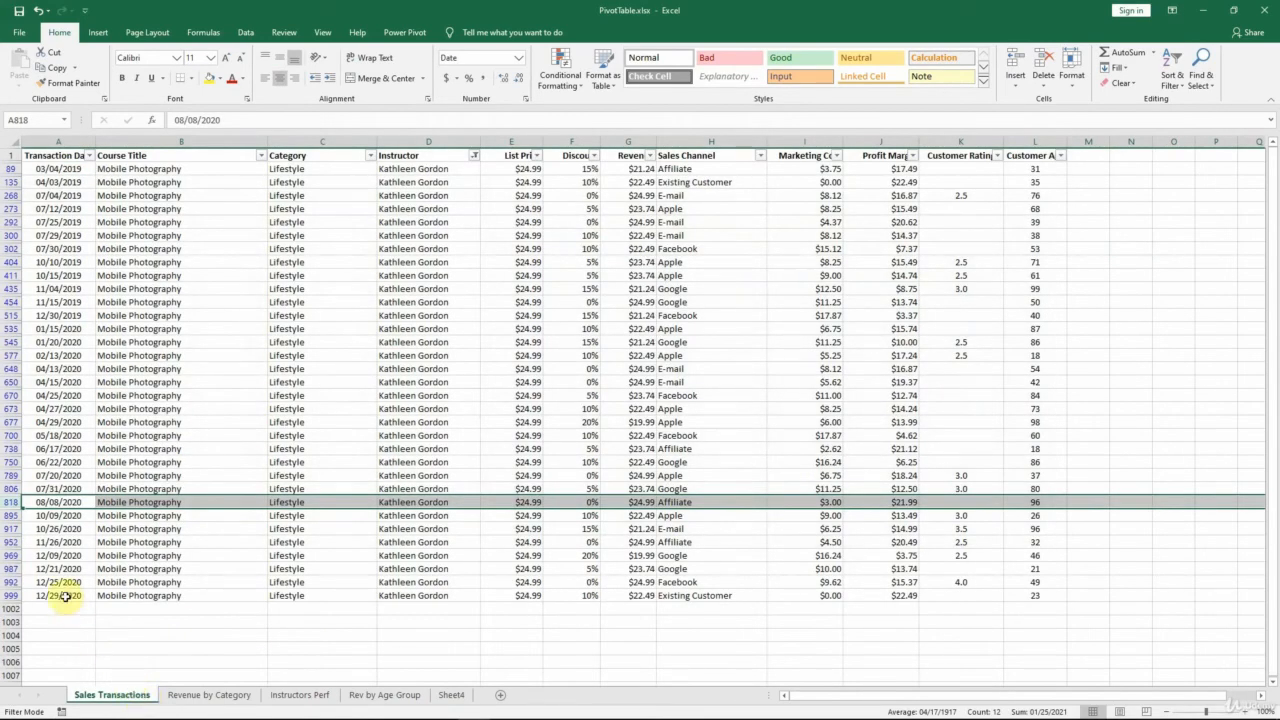
click(10, 515)
right_click(12, 515)
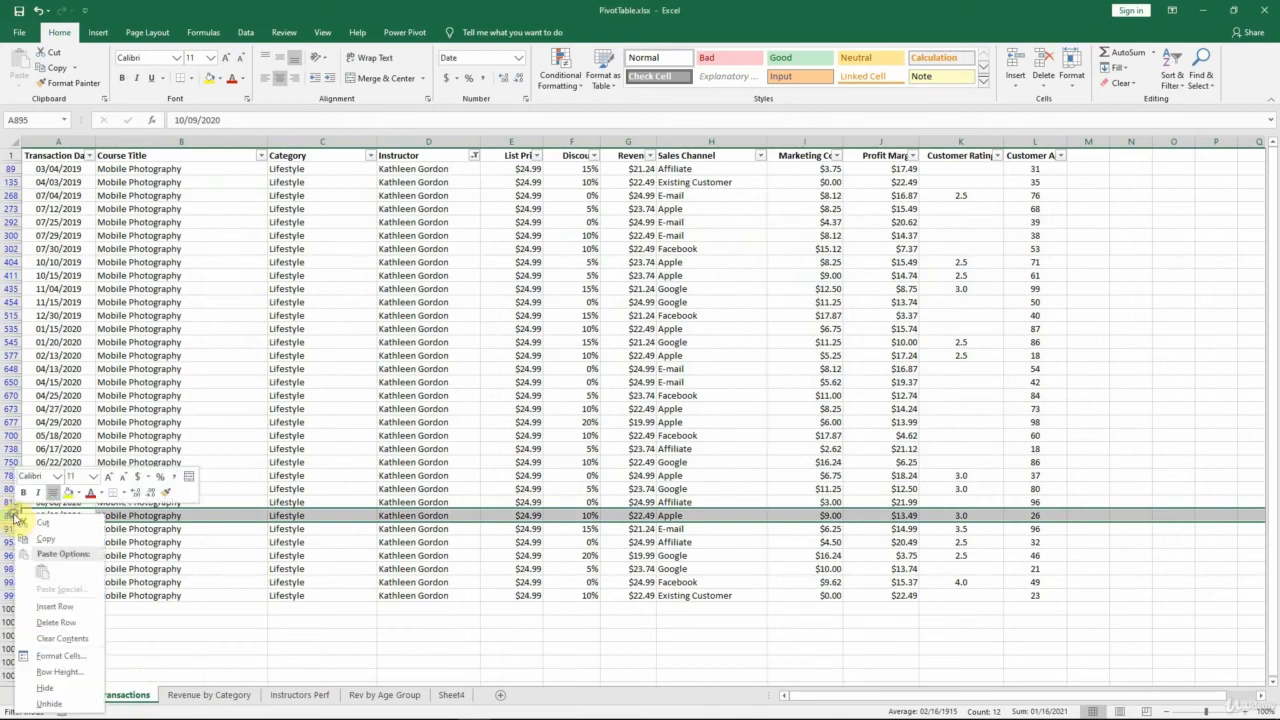
click(56, 607)
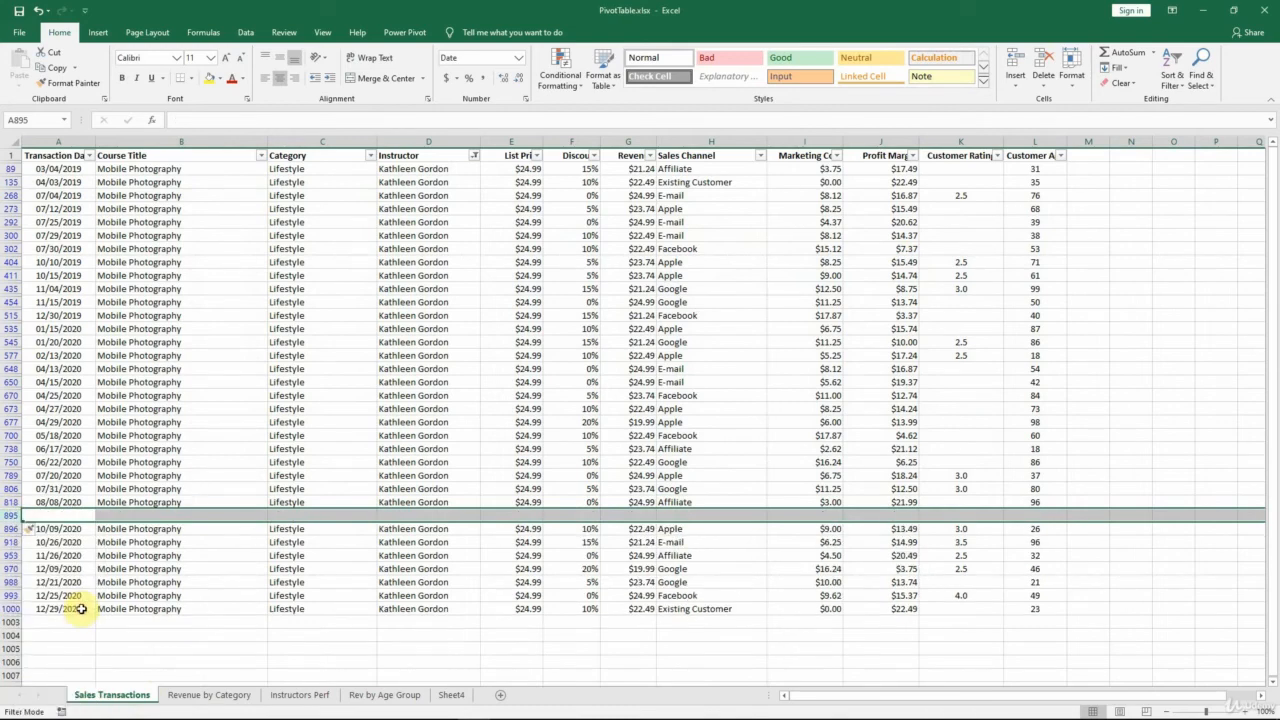
Step: Fill the new row with date 9/23/2020, Mobile Photography, Lifestyle, the same instructor as adjacent rows, list price 24.99 and discount 0
click(75, 515)
text(9/23/)
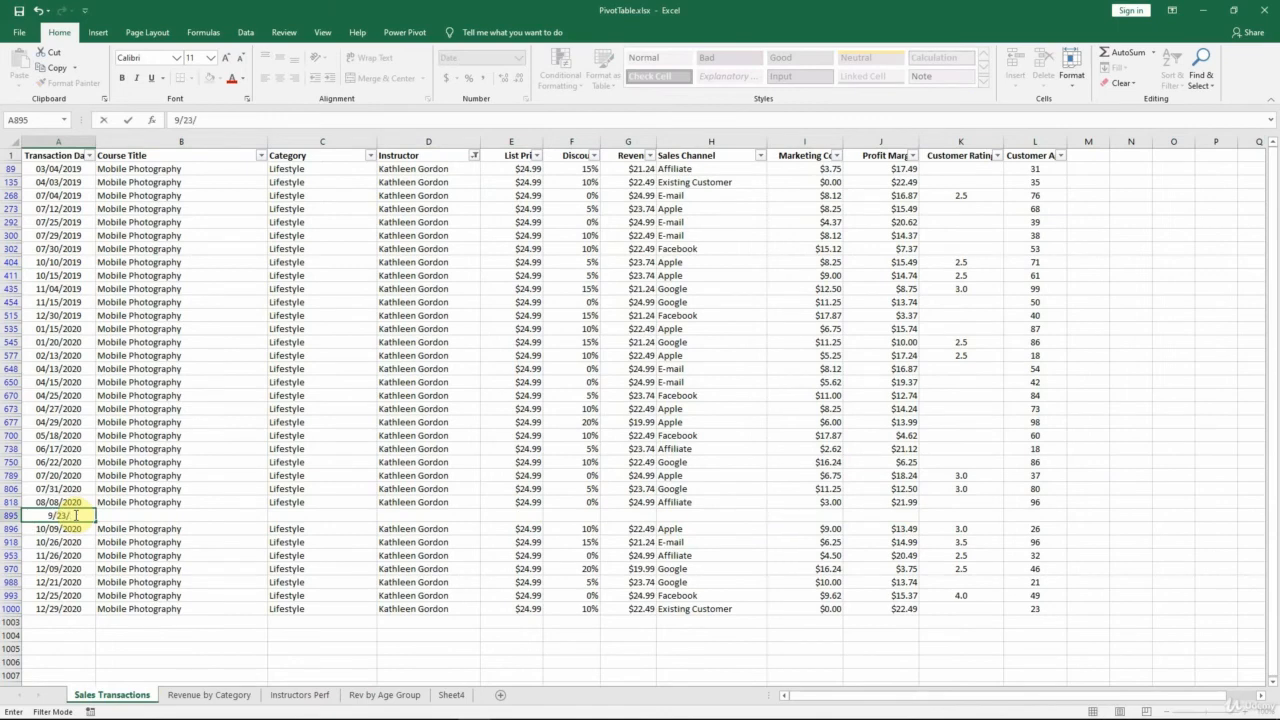
text(2020)
key(Tab)
text(M)
key(Tab)
text(L)
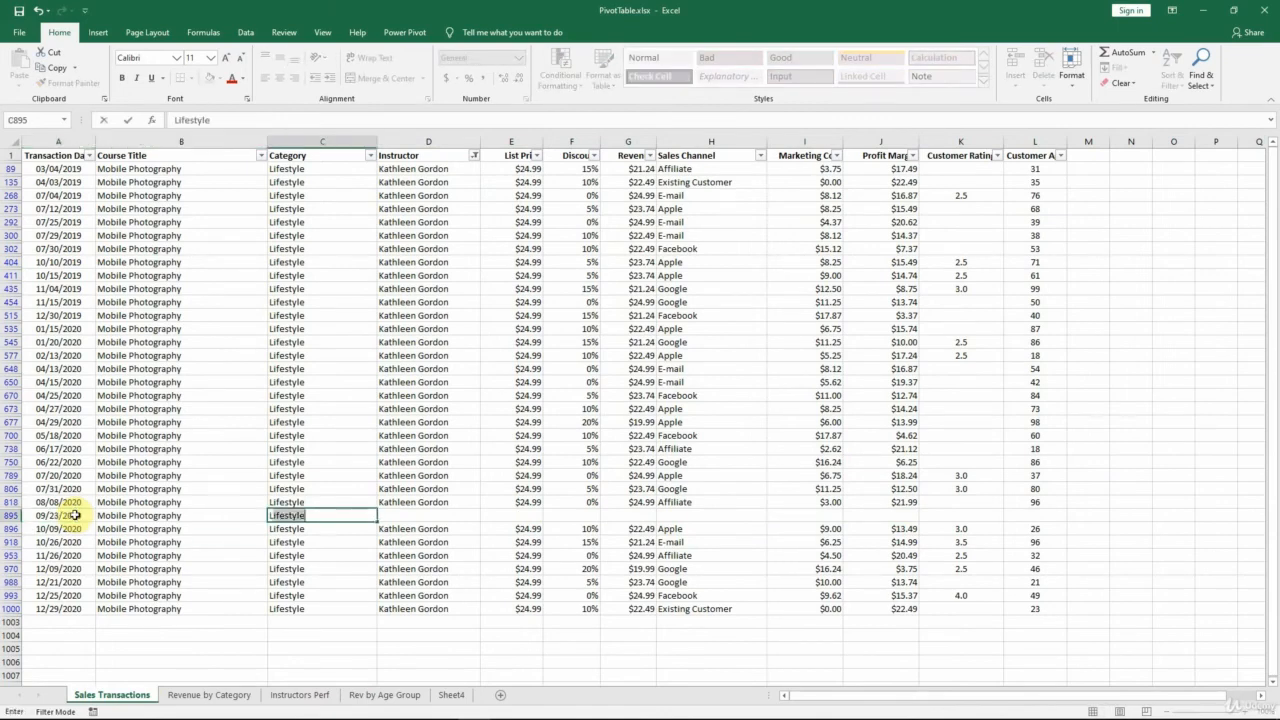
key(Tab)
text(K)
key(Tab)
text(24.99)
key(Tab)
text(0)
key(Tab)
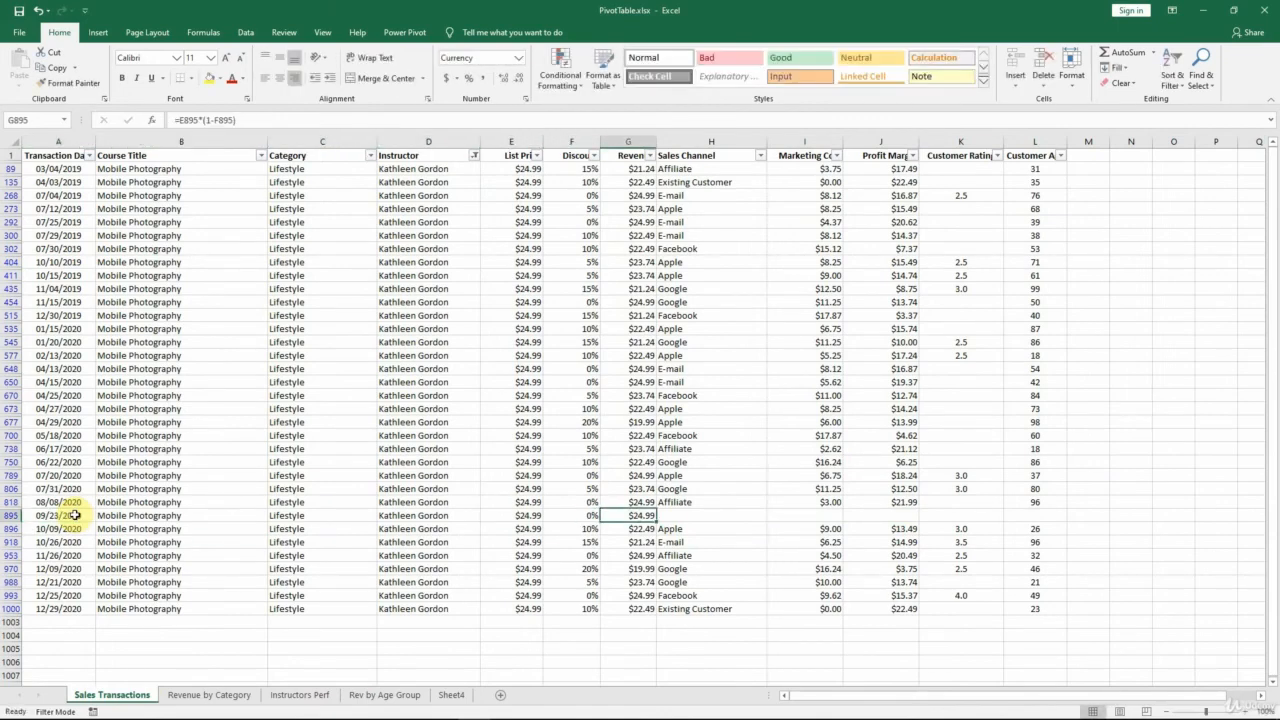
Step: Complete the new transaction with sales channel Affiliate, marketing cost 3, profit margin 21.99, customer rating 3.5 and customer age 25
key(Tab)
text(A)
key(Tab)
text(3)
key(Tab)
text(21)
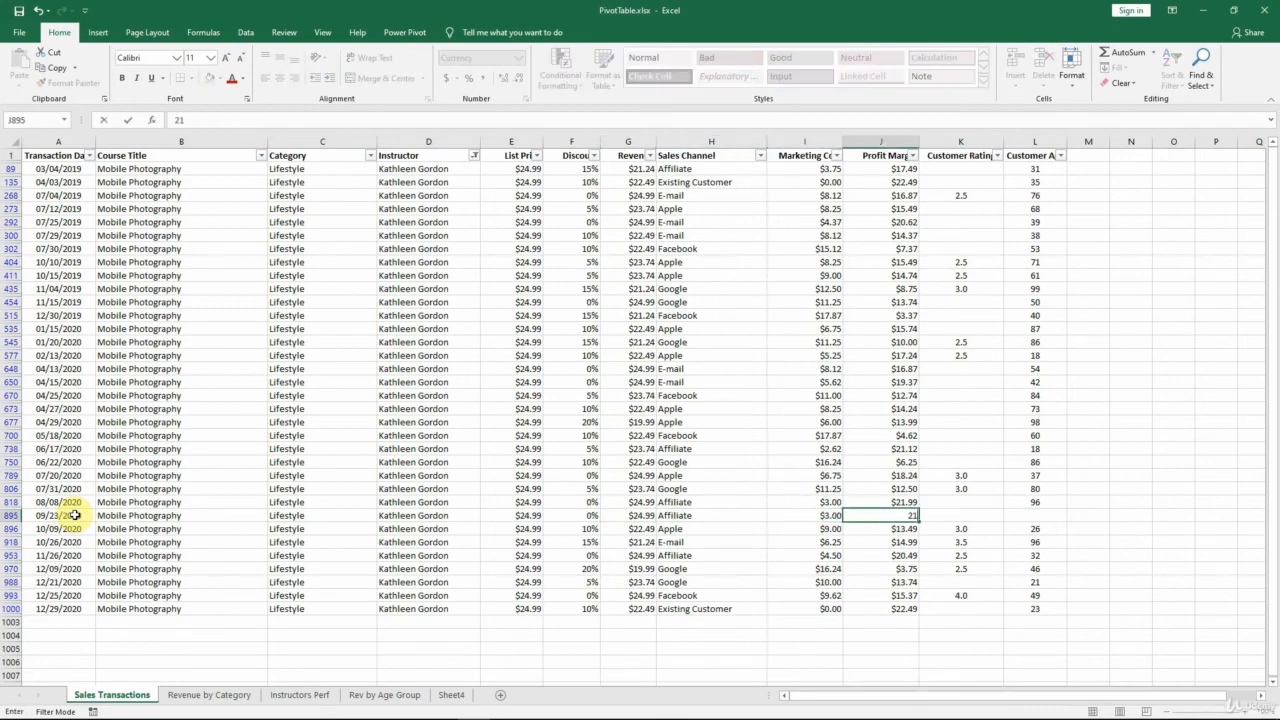
text(.99)
key(Tab)
text(3.5)
key(Tab)
text(25)
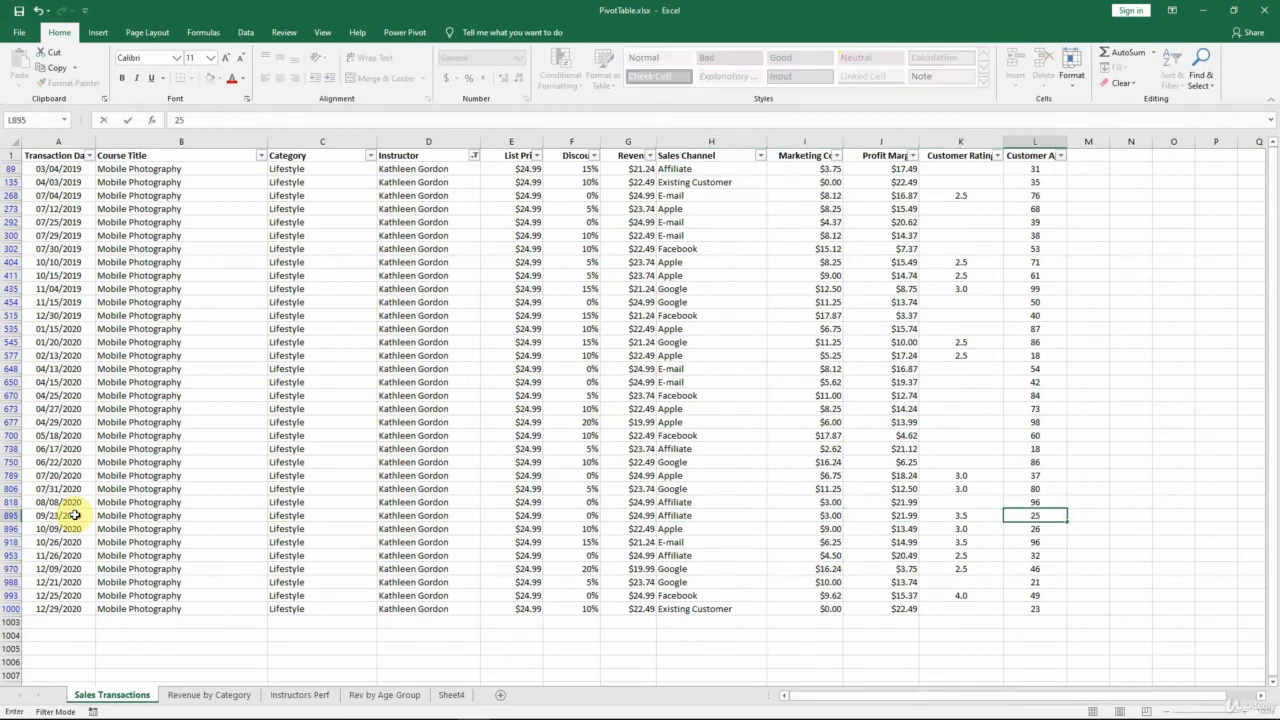
key(Tab)
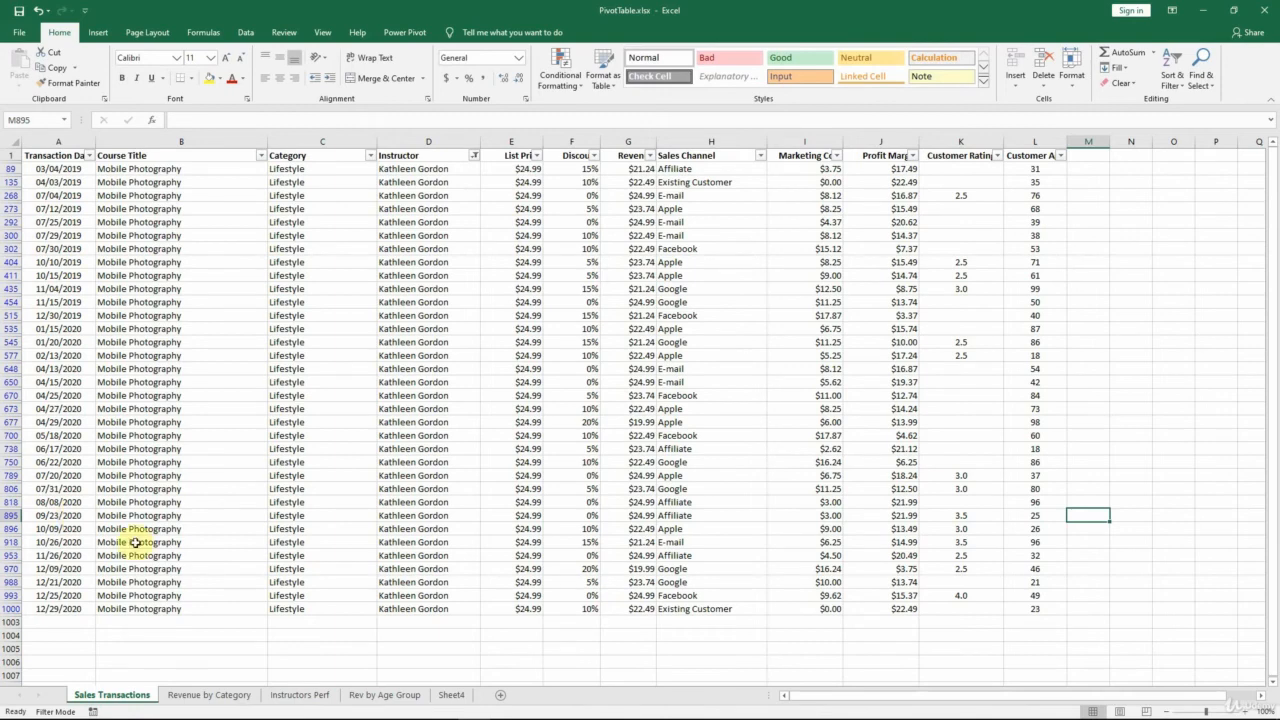
Step: Refresh the average ratings PivotTable on Sheet4 and check the September 2020 rating in the table and chart
click(452, 704)
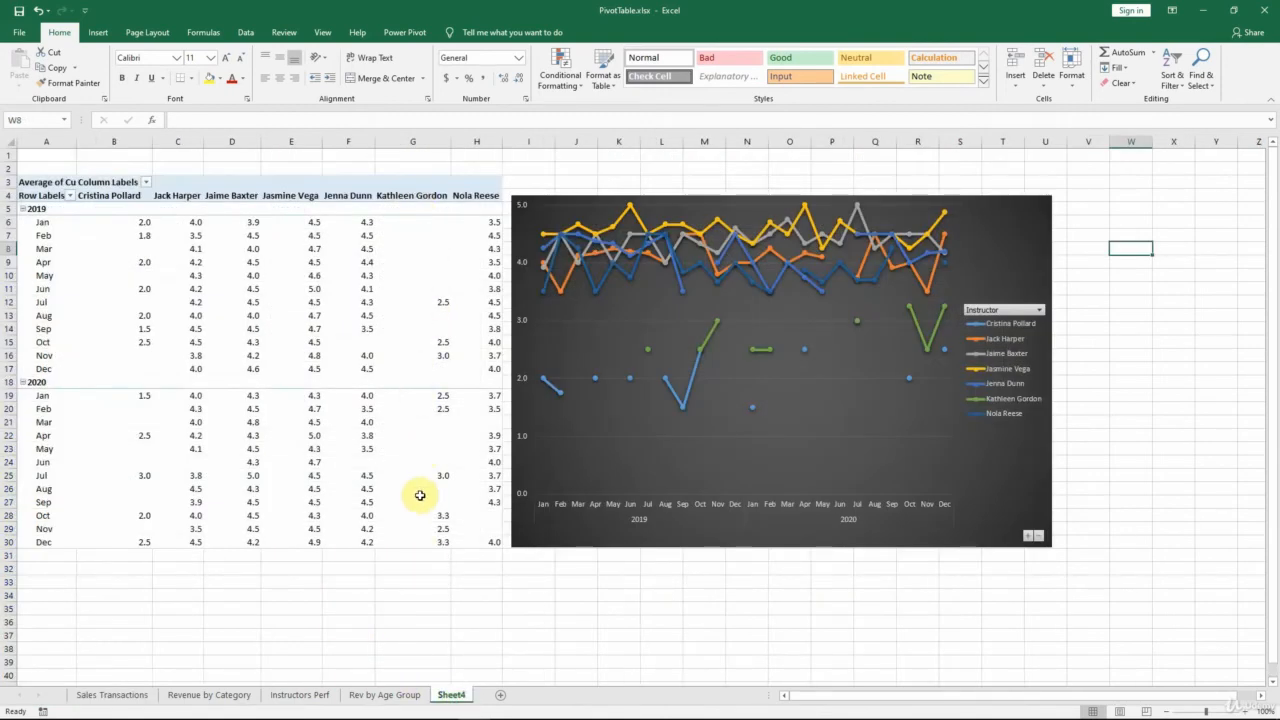
click(20, 502)
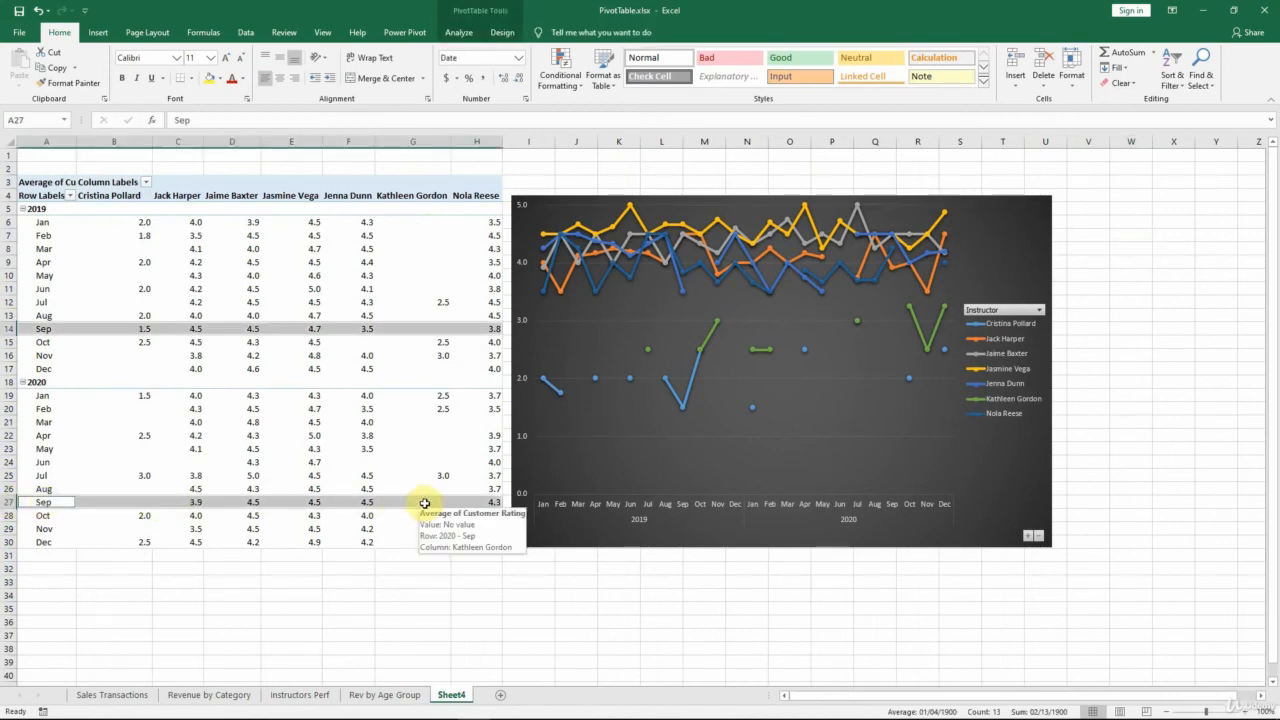
click(459, 34)
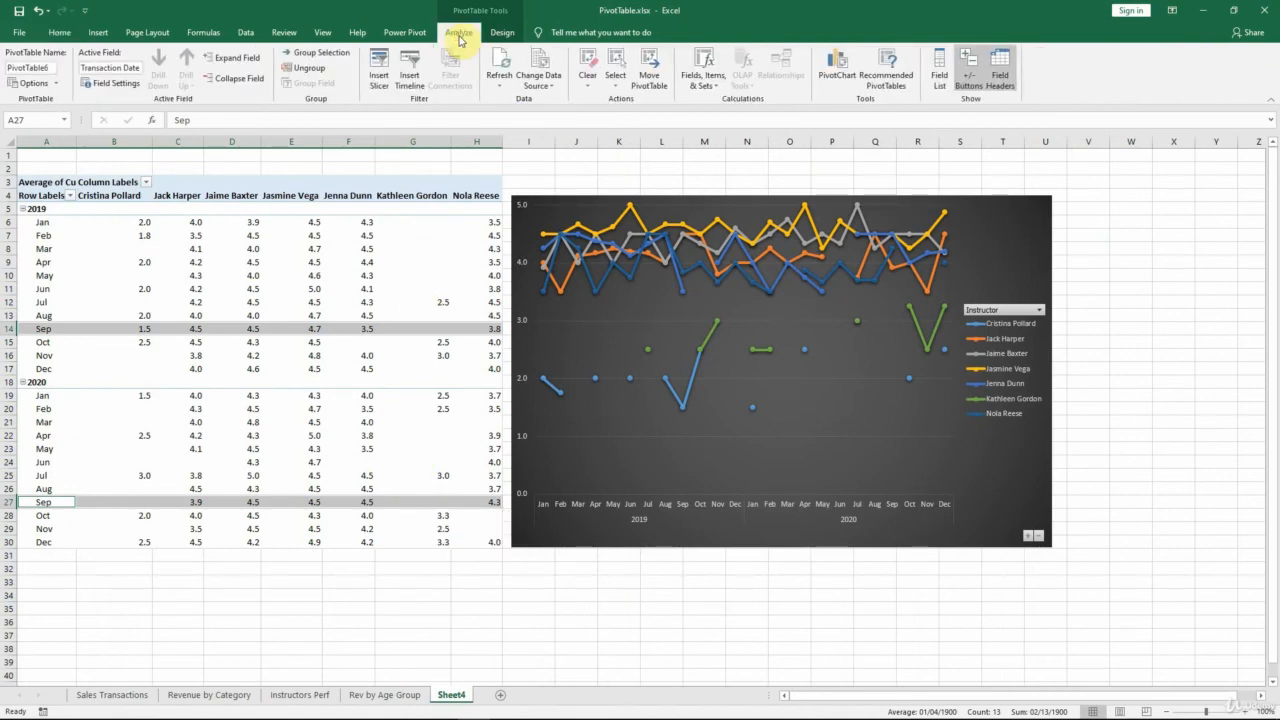
click(500, 82)
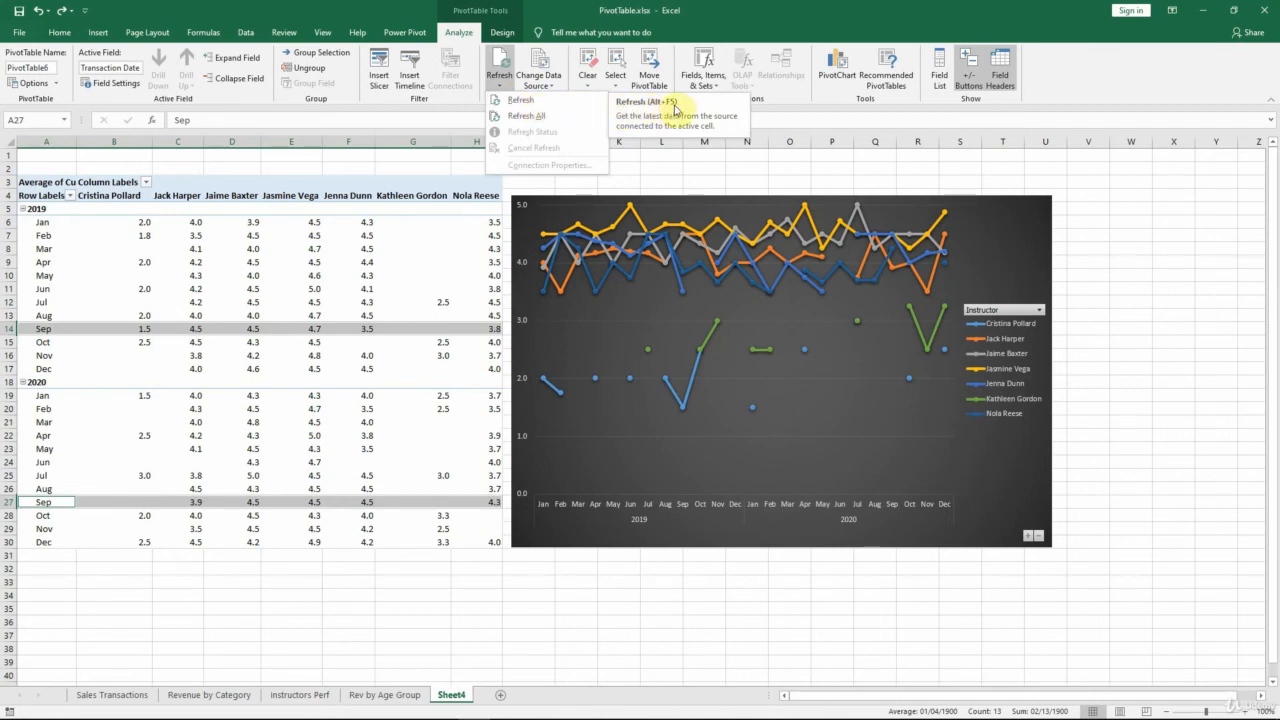
right_click(385, 422)
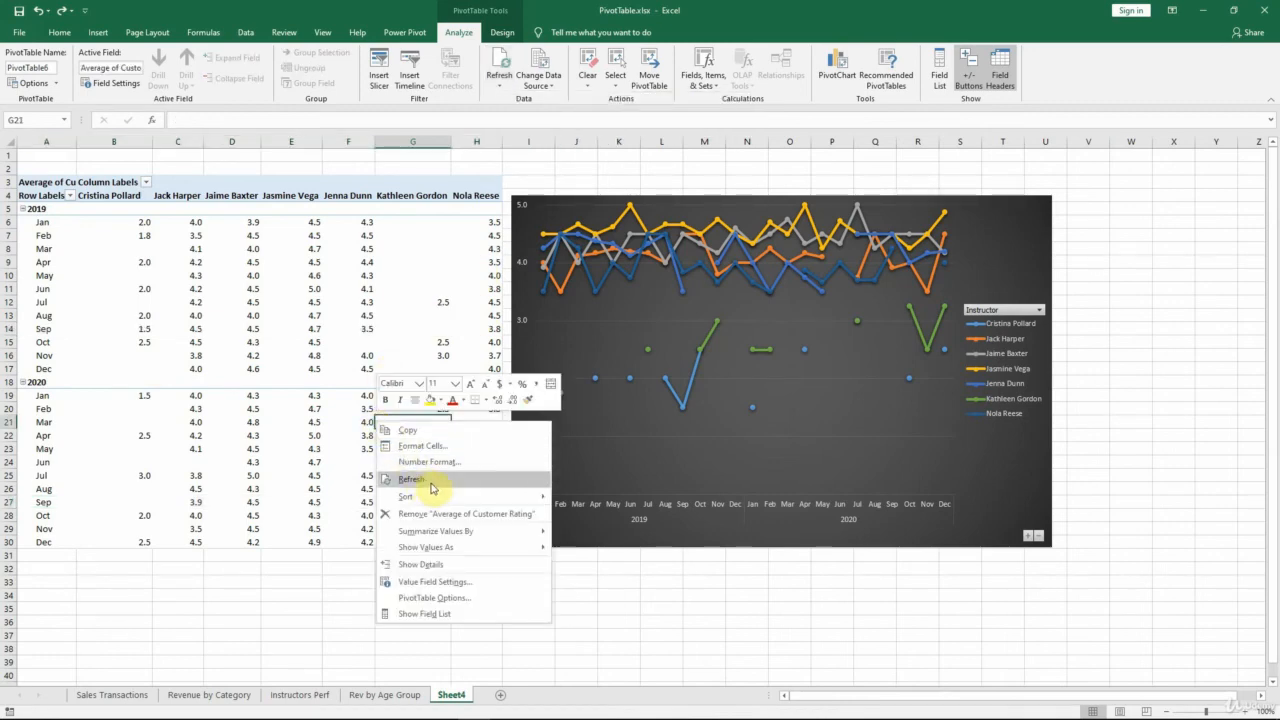
click(432, 487)
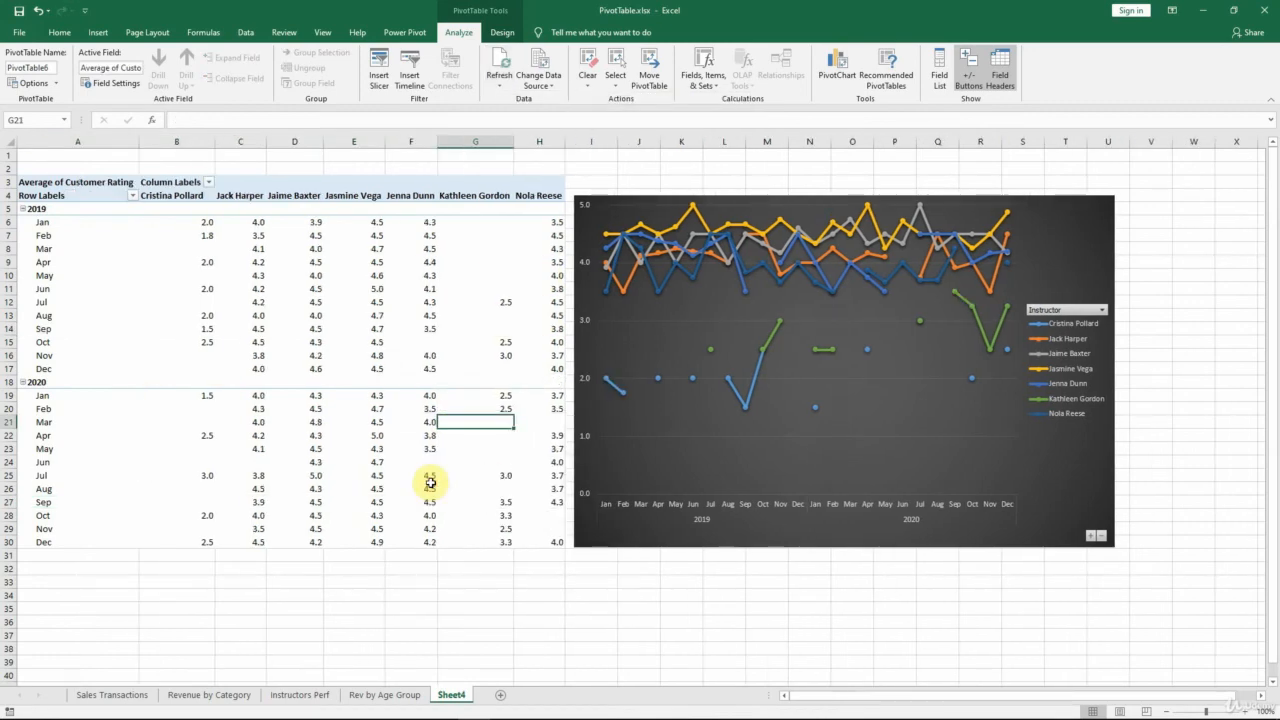
click(8, 501)
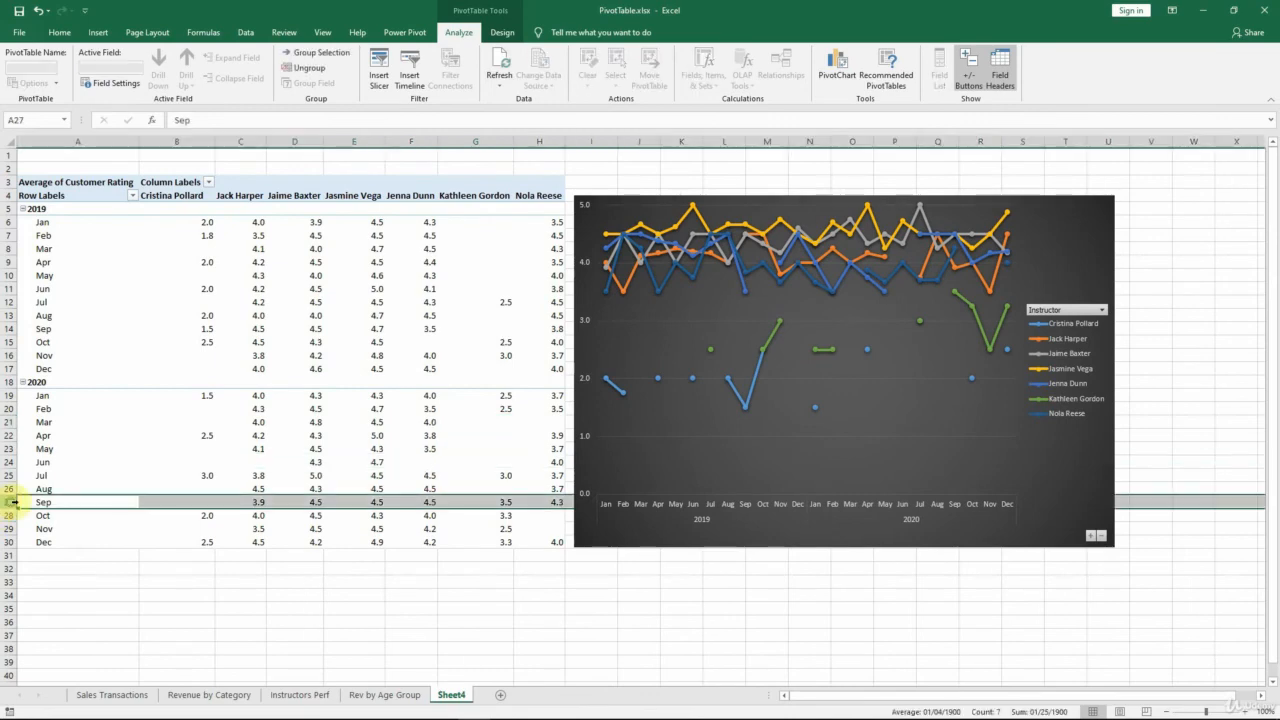
click(498, 501)
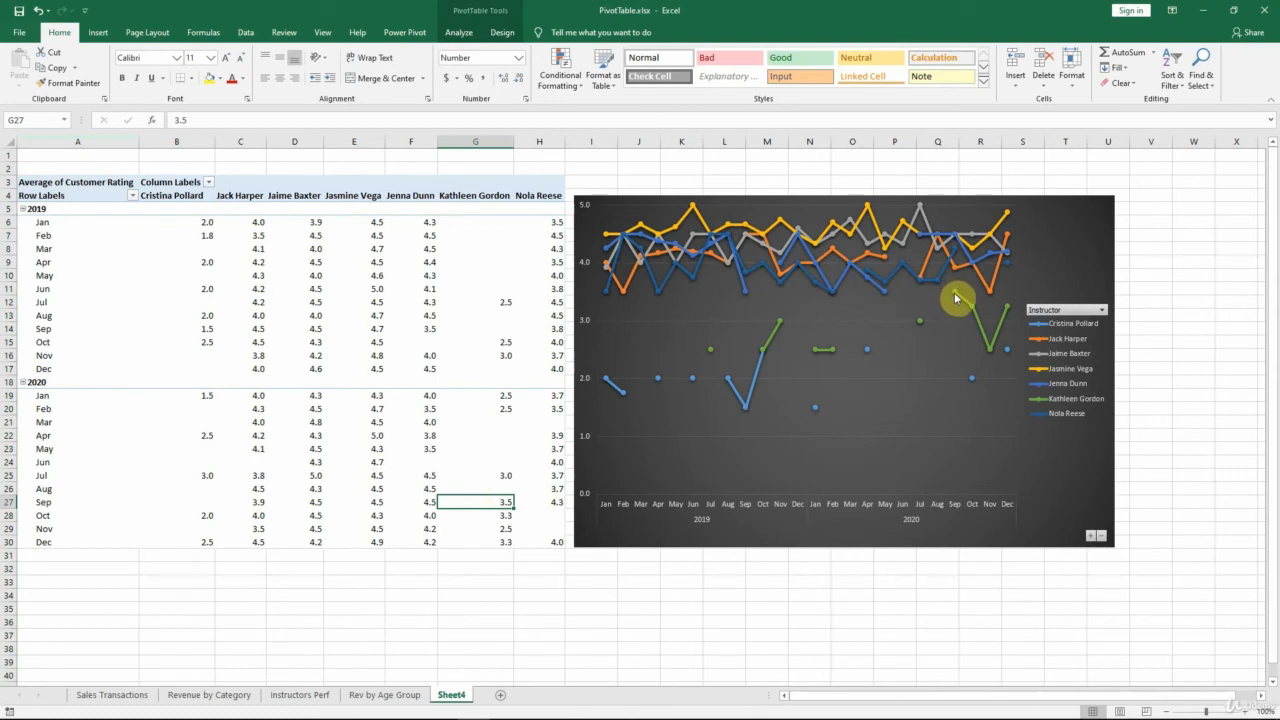
mouse_move(955, 297)
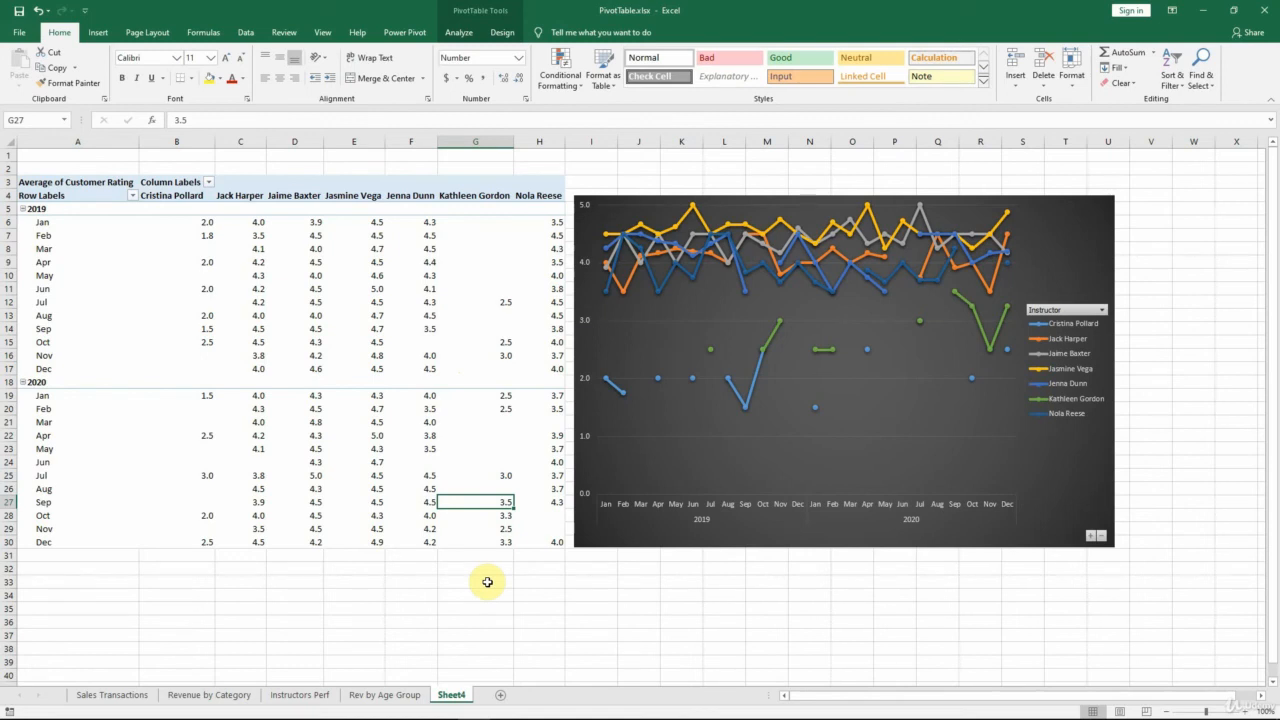
Step: Turn off autofitting of column widths on update for the ratings PivotTable and narrow column A
right_click(466, 461)
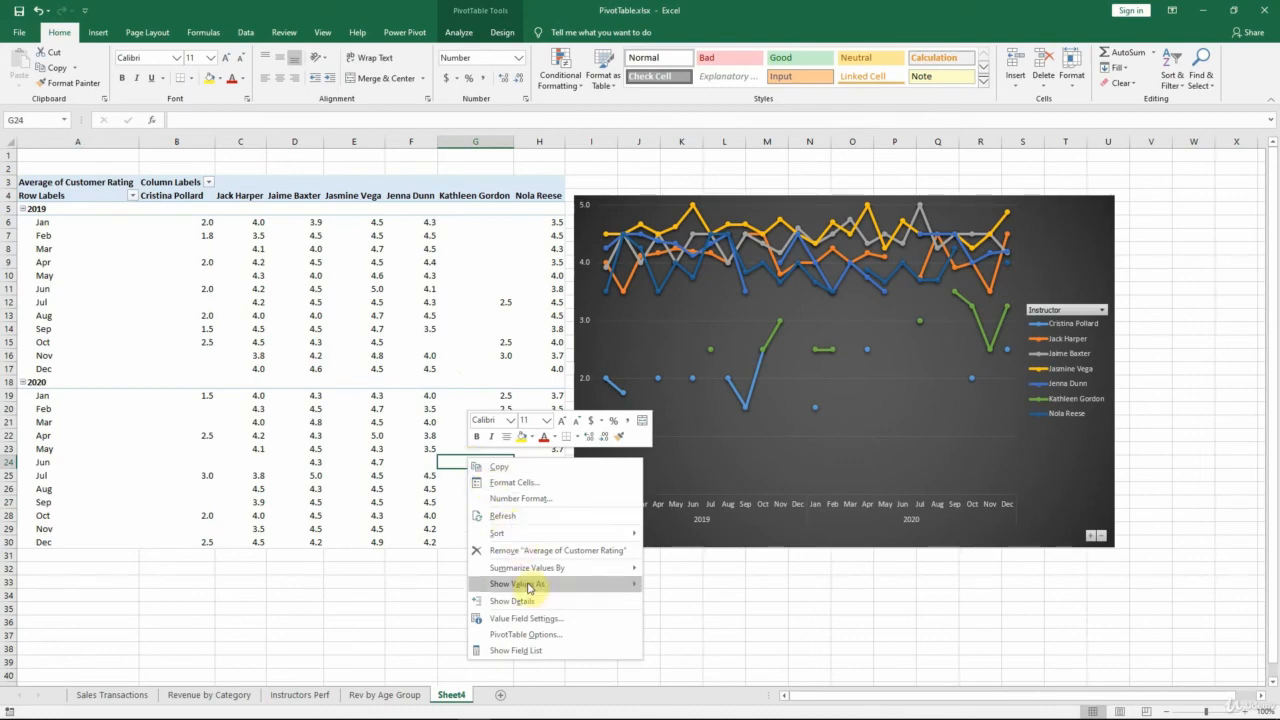
click(574, 636)
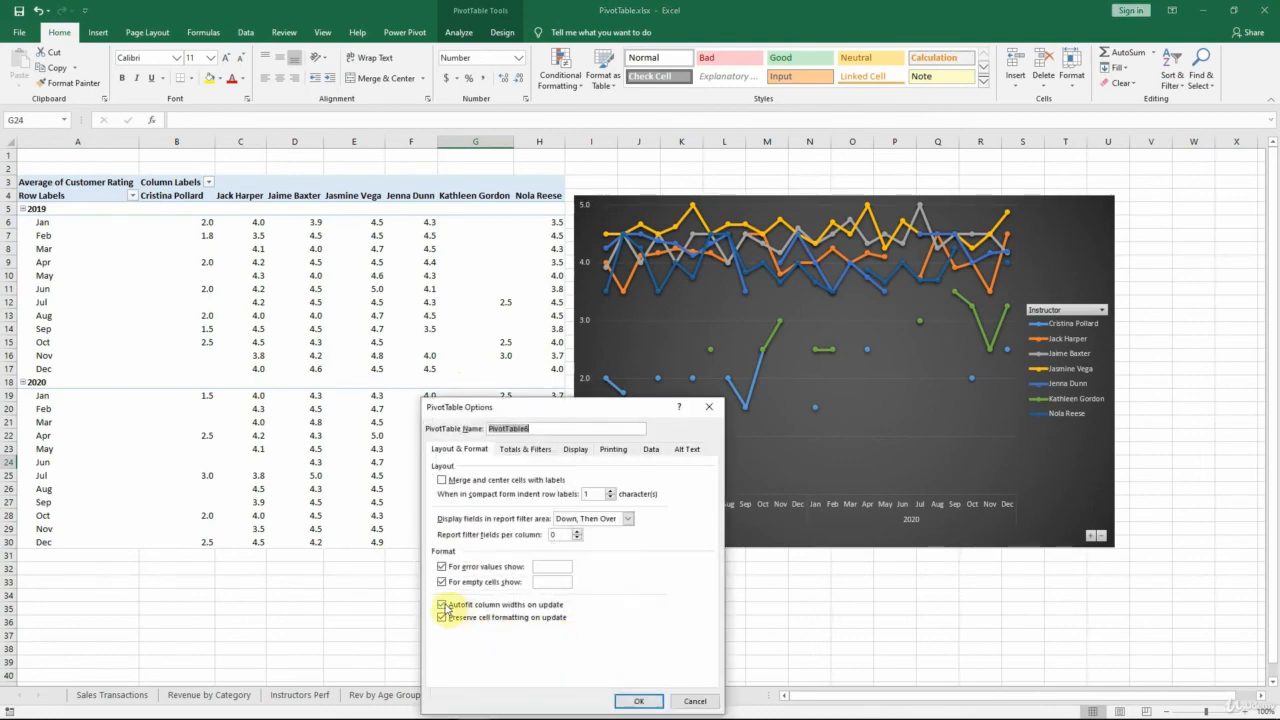
click(442, 605)
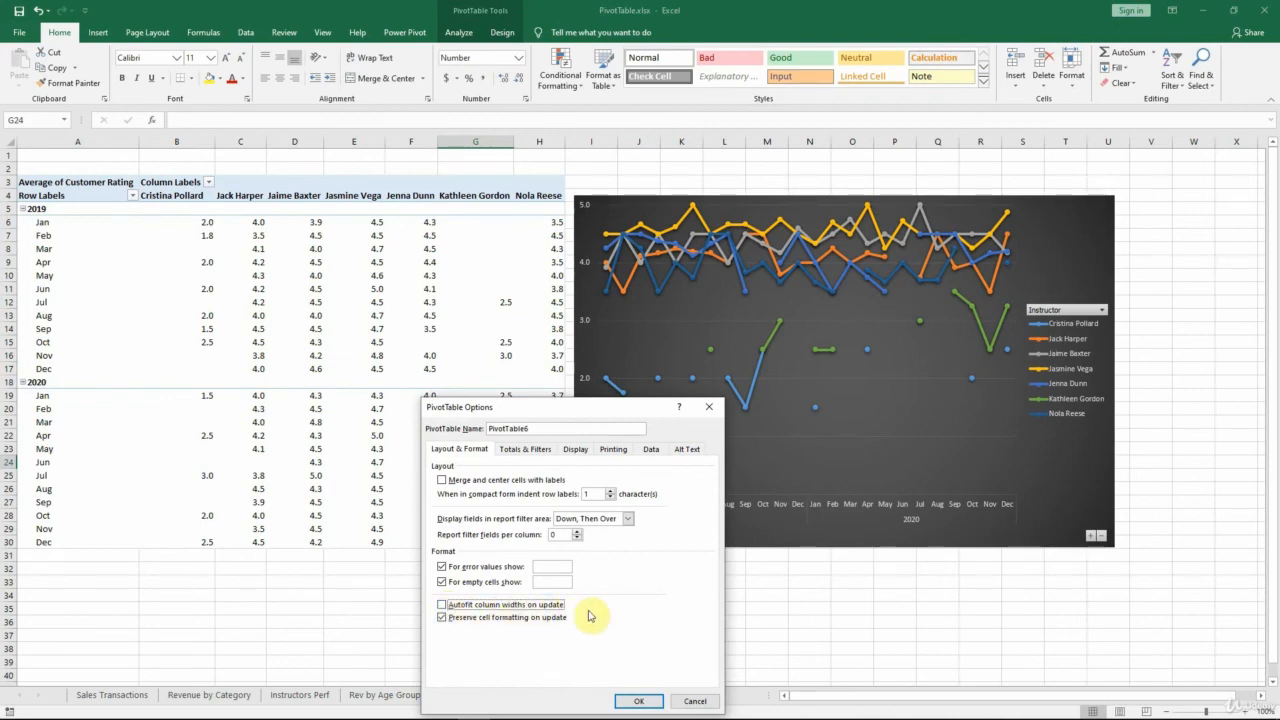
click(651, 700)
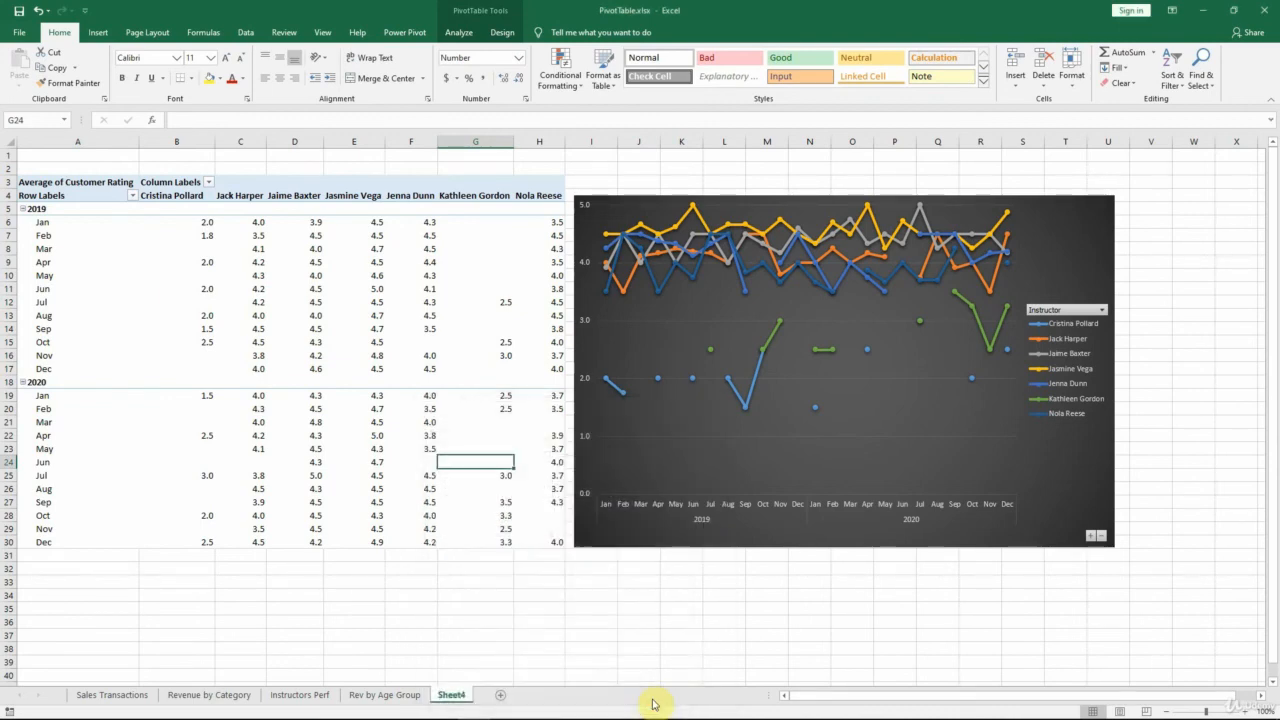
drag(136, 140, 84, 144)
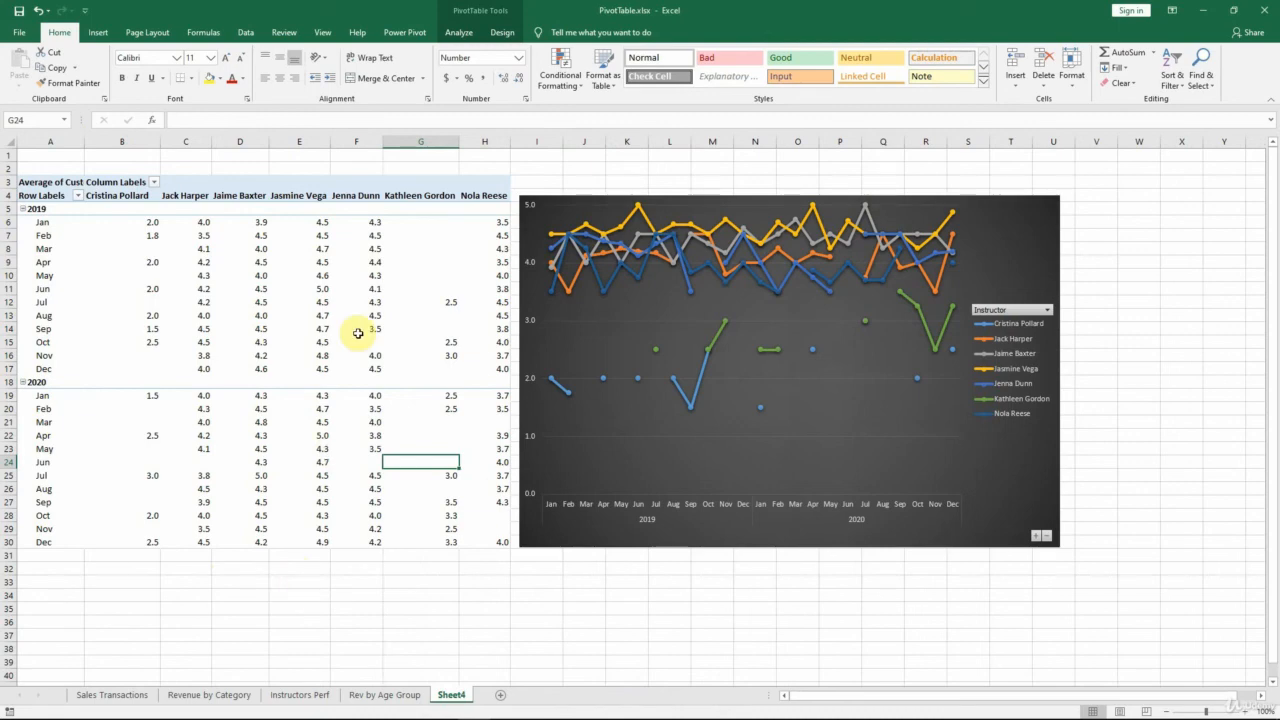
Step: Insert a slicer for the Instructor field of the ratings PivotTable
click(464, 34)
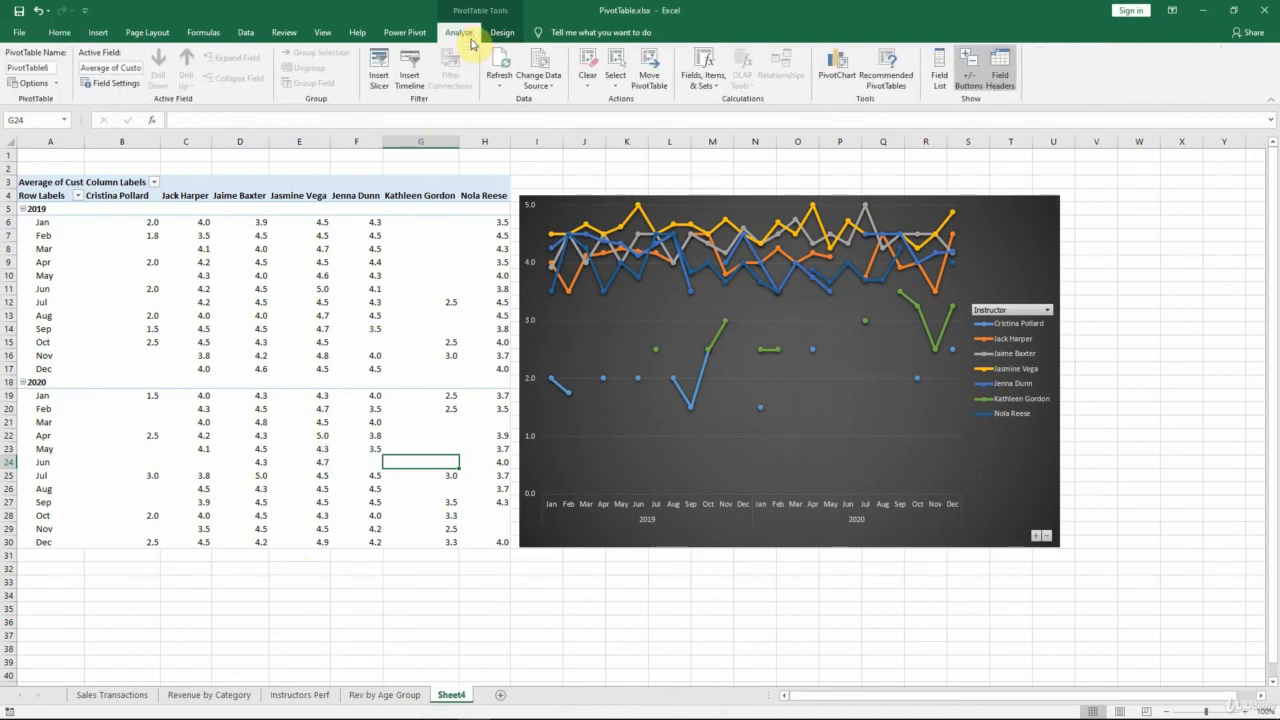
click(377, 80)
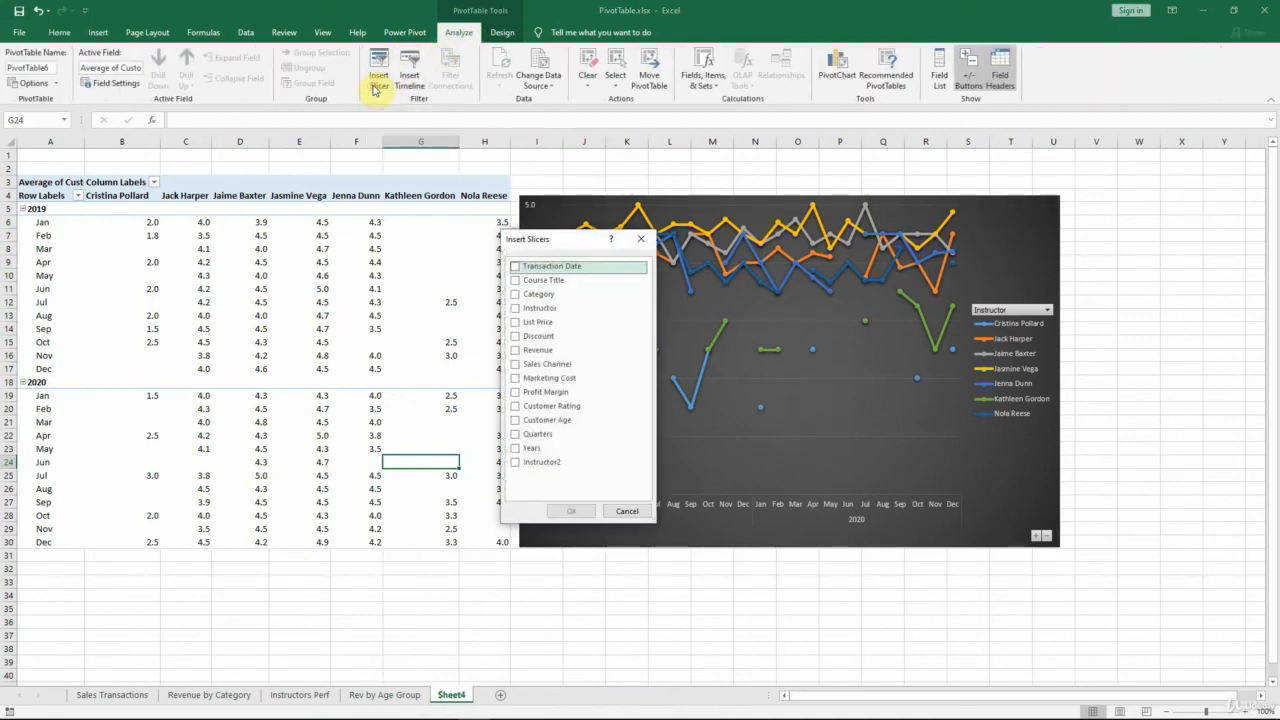
click(516, 308)
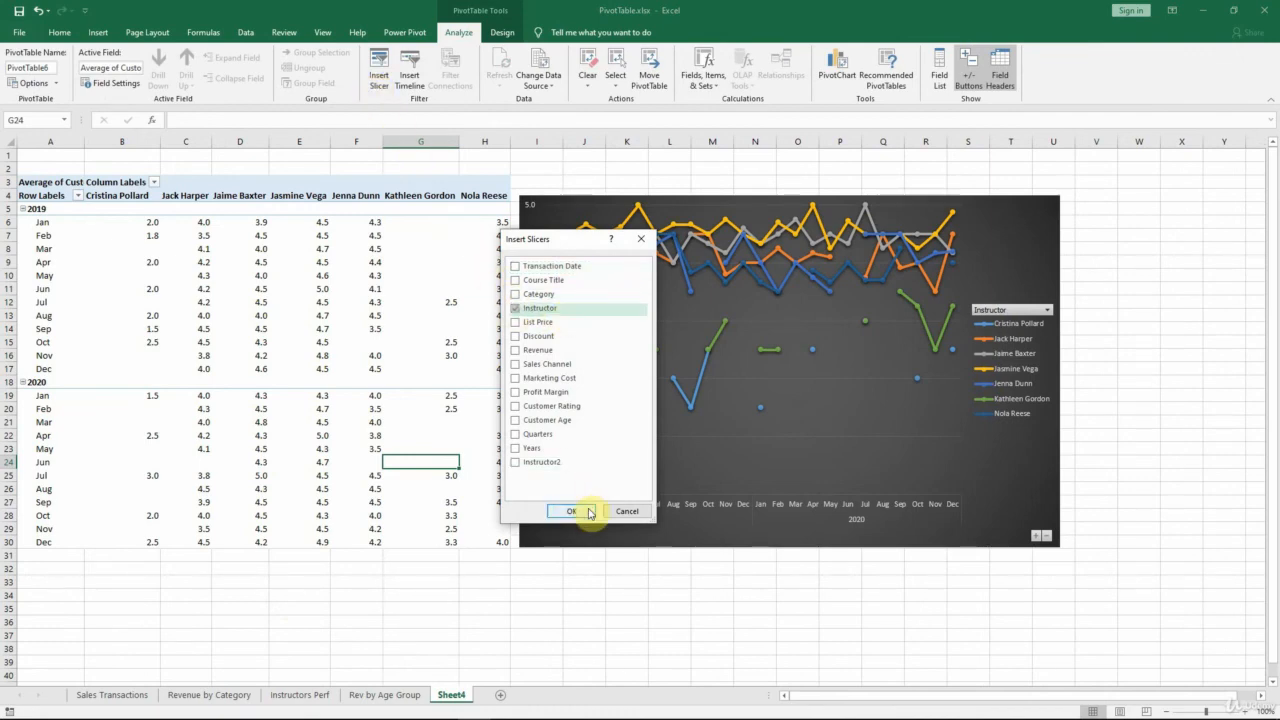
click(570, 511)
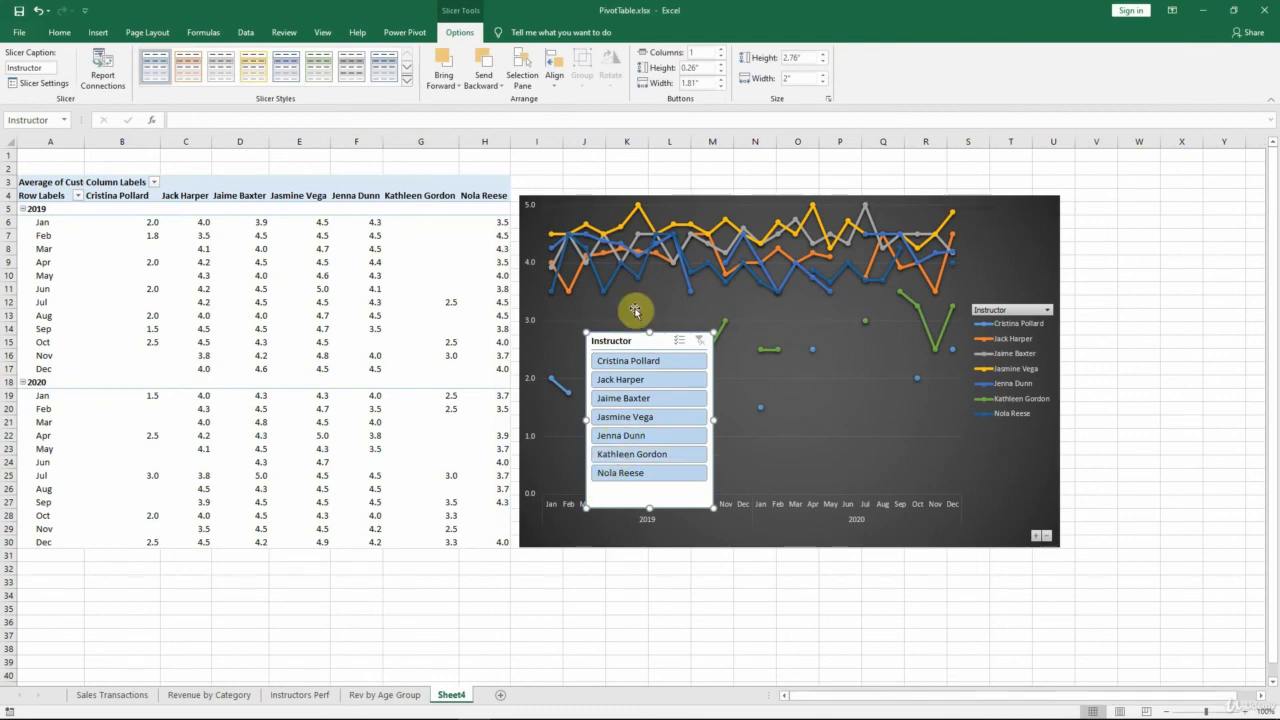
Step: Arrange the Instructor slicer in 7 columns and resize it to about 0.73 by 8.21 inches
click(689, 53)
text(7)
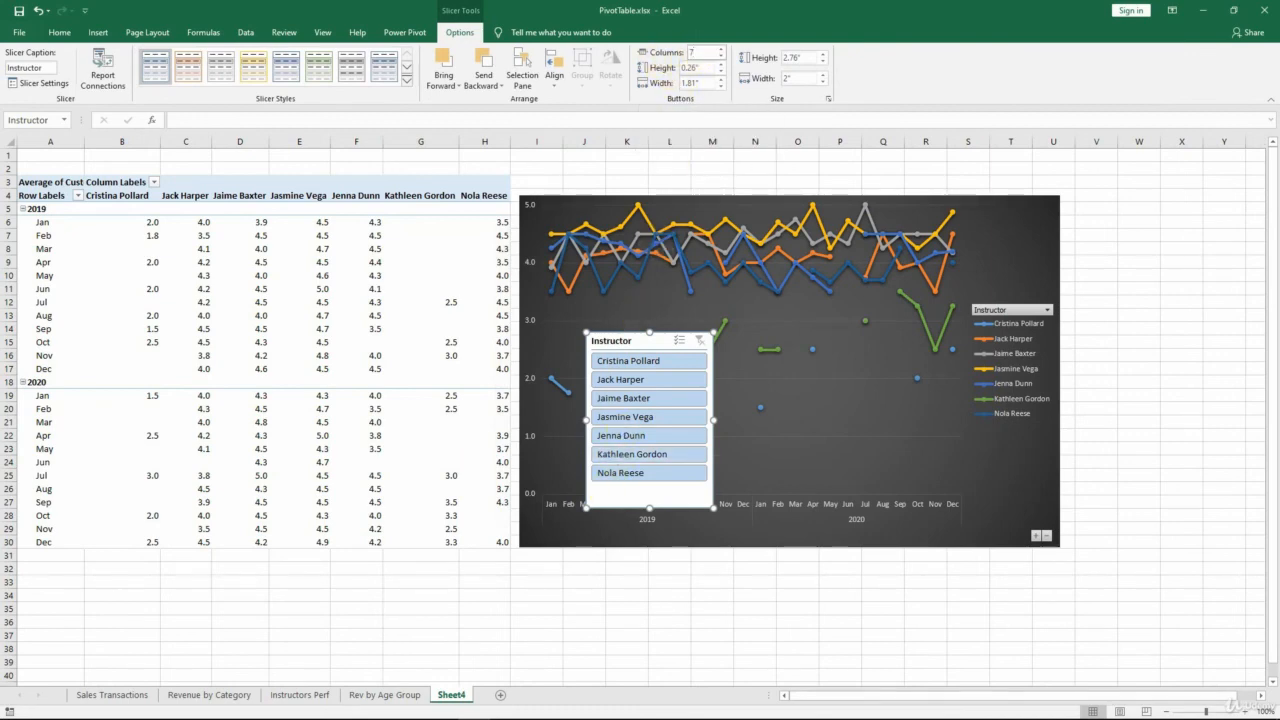
key(Return)
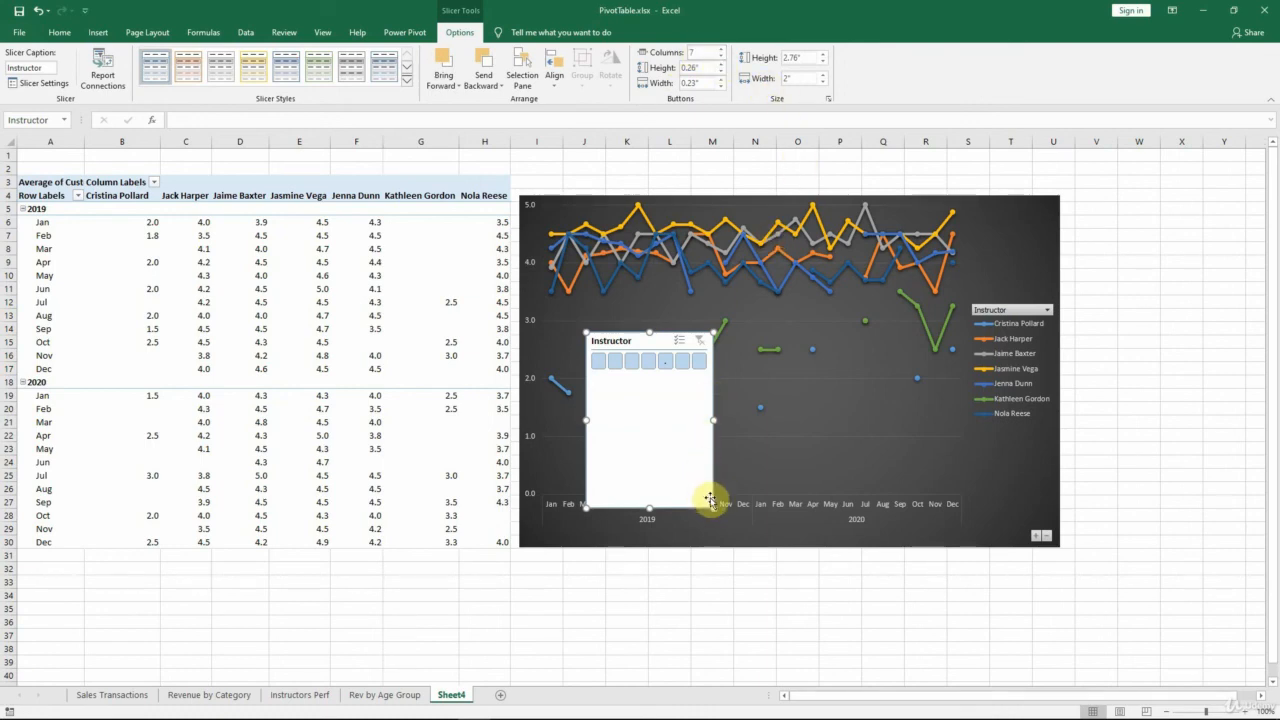
mouse_move(710, 506)
mouse_down()
mouse_move(843, 429)
mouse_move(1110, 378)
mouse_up()
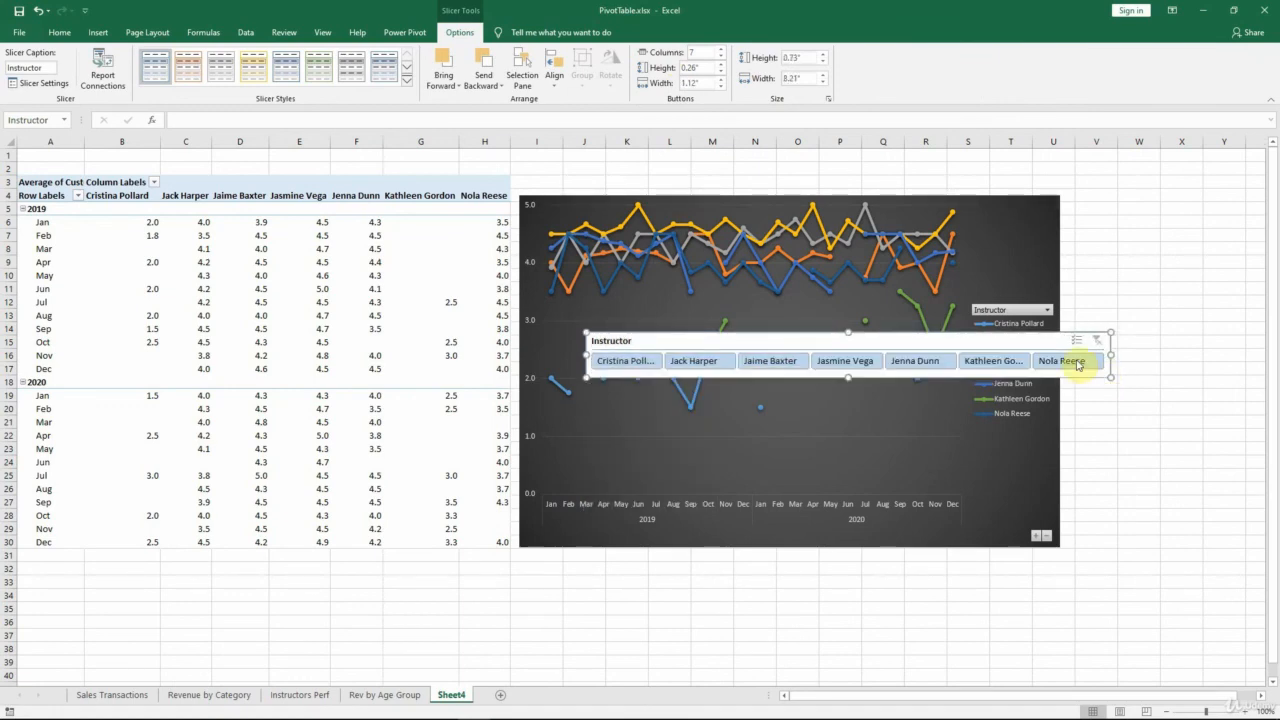
Step: Apply White, Slicer Style Other 1 to the Instructor slicer and align it over the chart's upper-left edge, starting at row 3
click(357, 68)
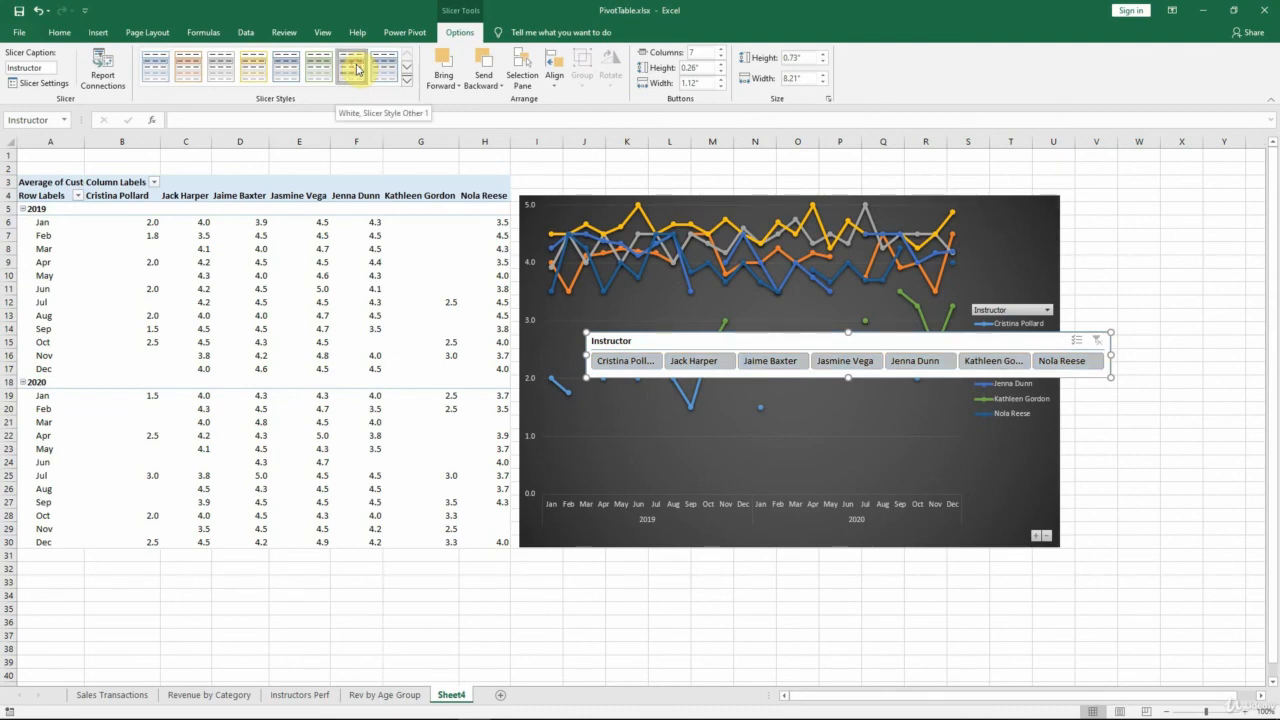
click(408, 81)
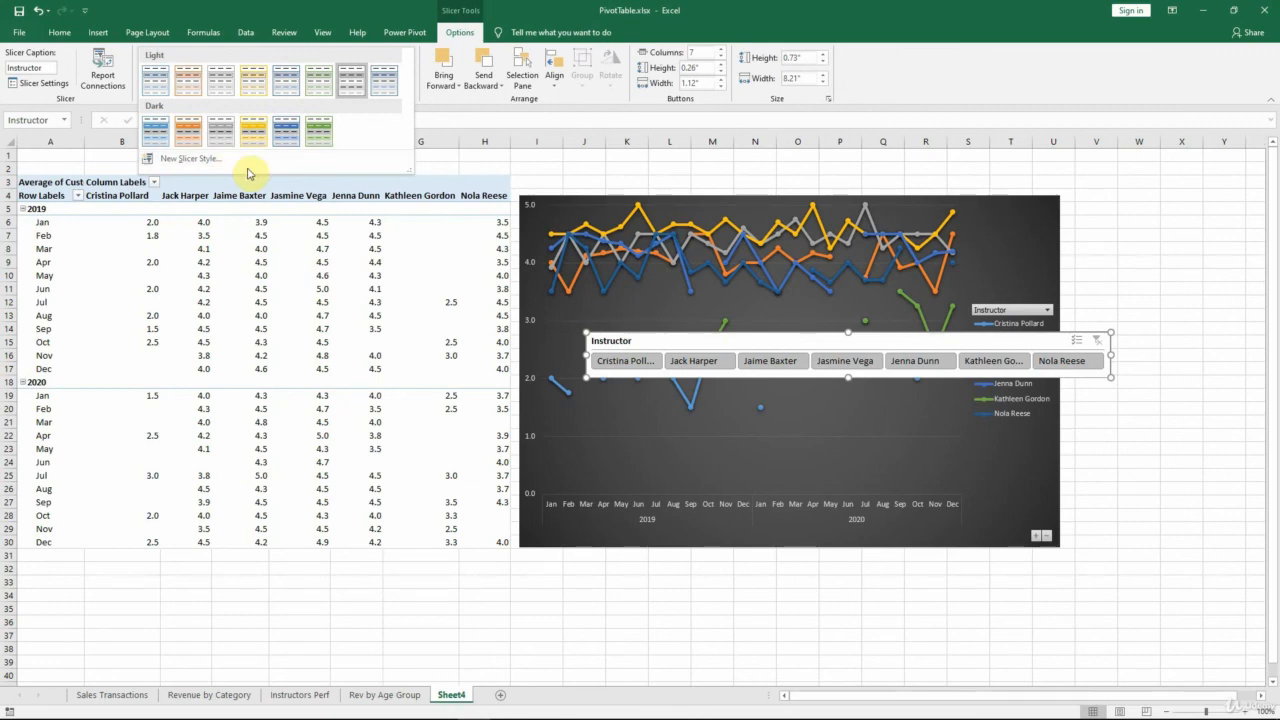
click(944, 337)
drag(944, 337, 878, 177)
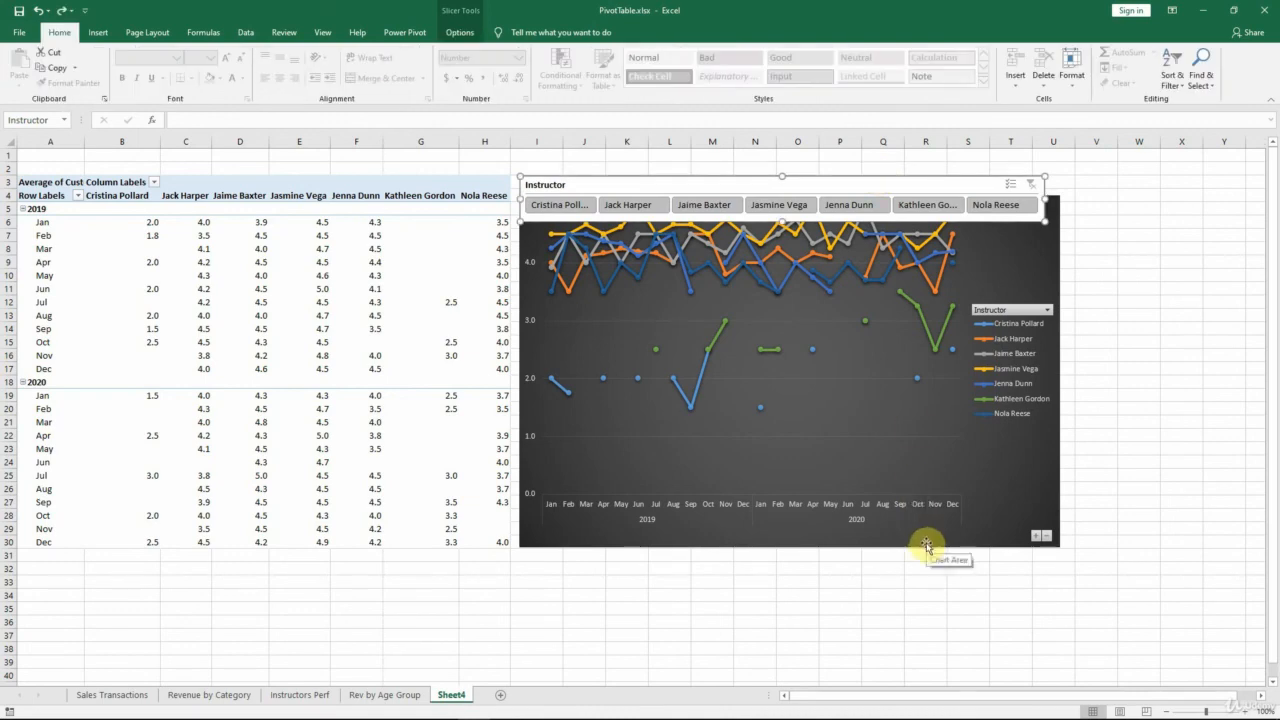
Step: Fit the chart directly beneath the slicer, ending at row 30, and widen both to the end of column V
drag(928, 548, 929, 577)
drag(779, 577, 789, 546)
click(1035, 189)
drag(1044, 199, 1116, 197)
drag(1062, 384, 1118, 383)
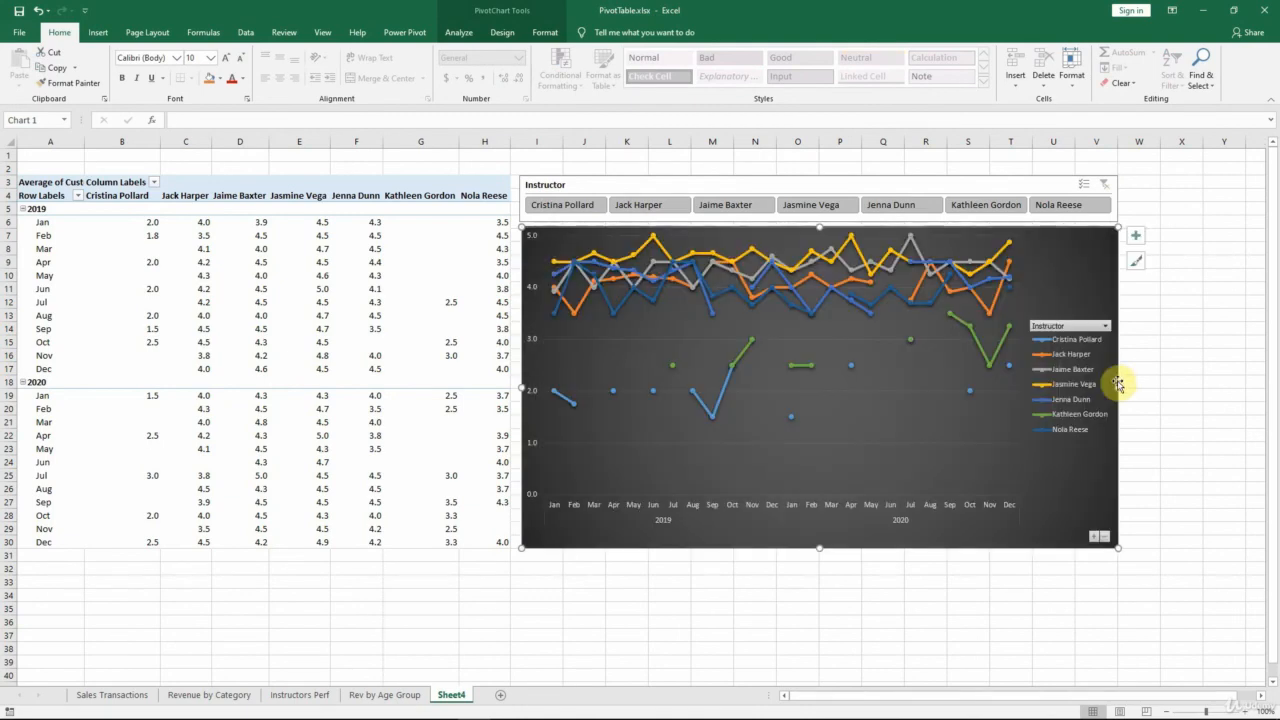
Step: Turn off the header display in the Instructor slicer's settings
right_click(844, 187)
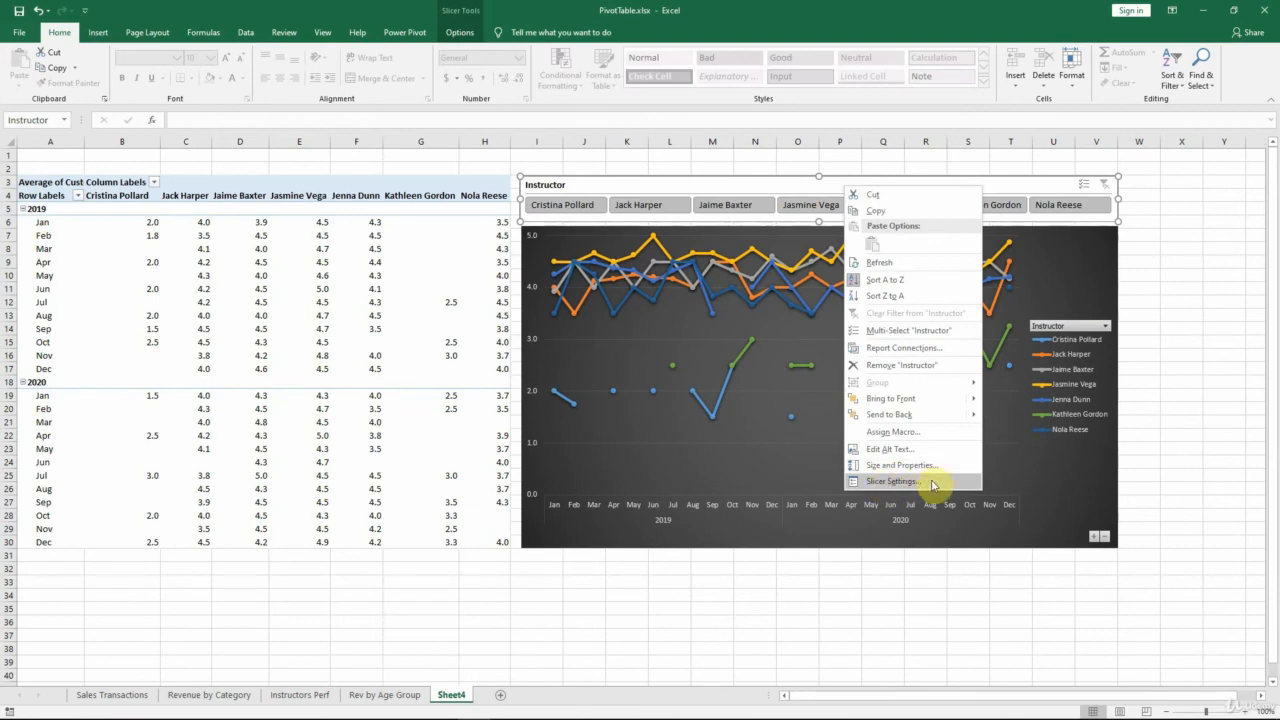
click(893, 481)
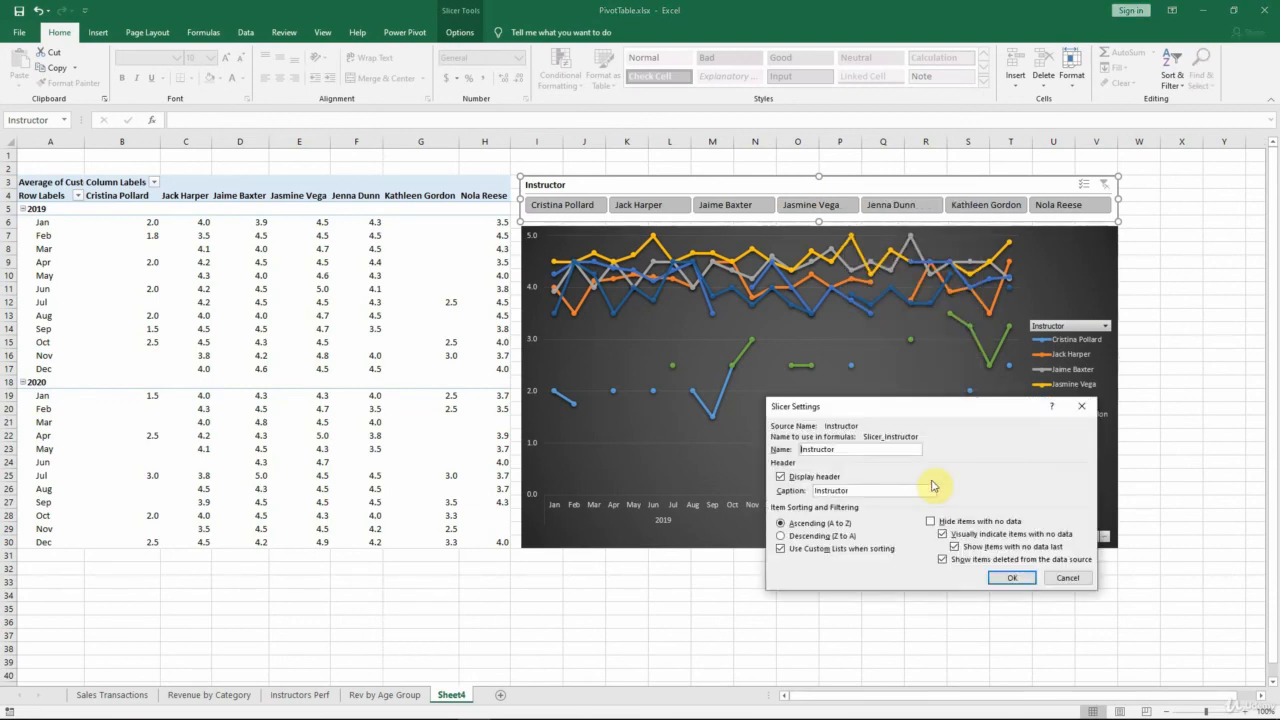
click(781, 477)
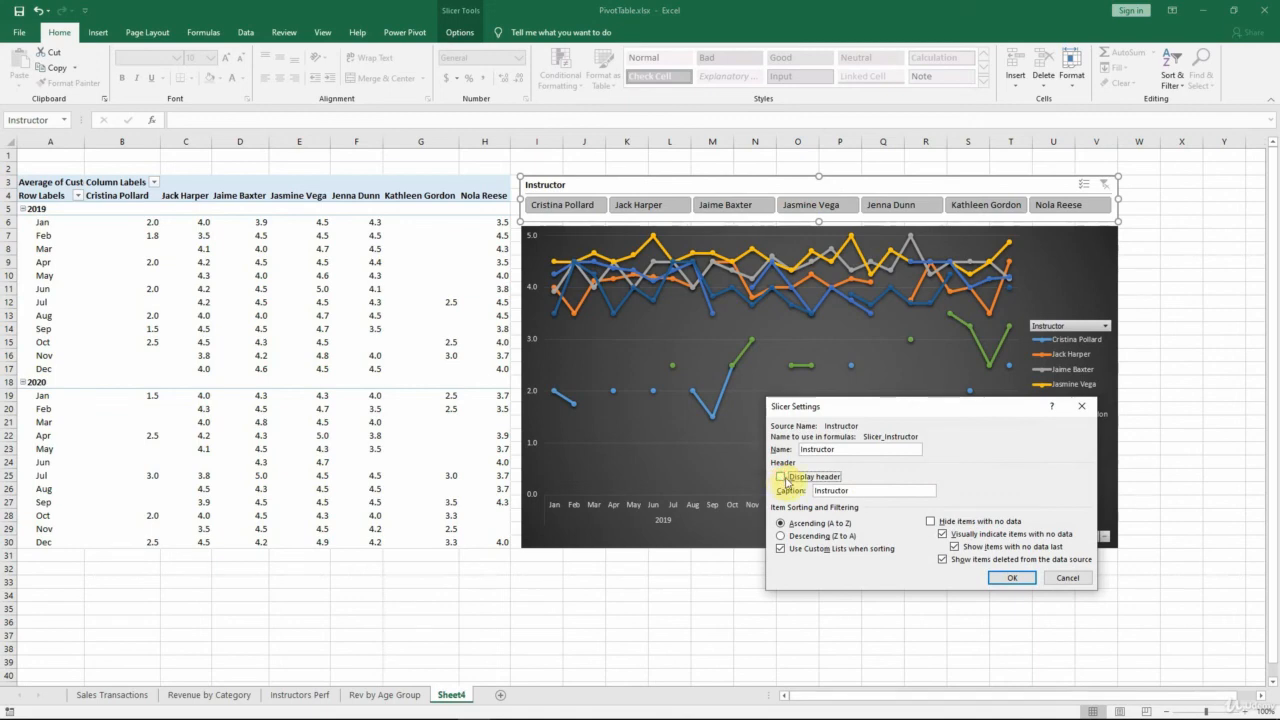
click(1024, 579)
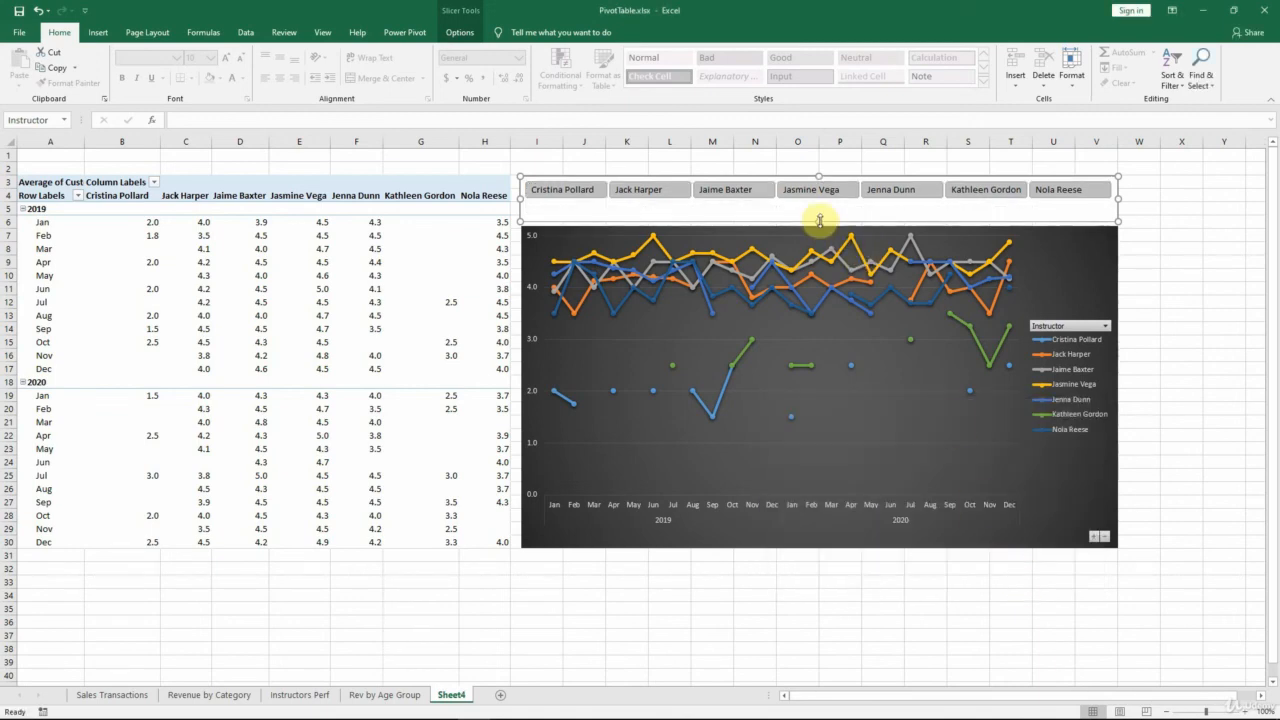
Step: Shrink the Instructor slicer to a single button row starting at row 4, and move the chart up directly against its lower edge
drag(838, 176, 839, 189)
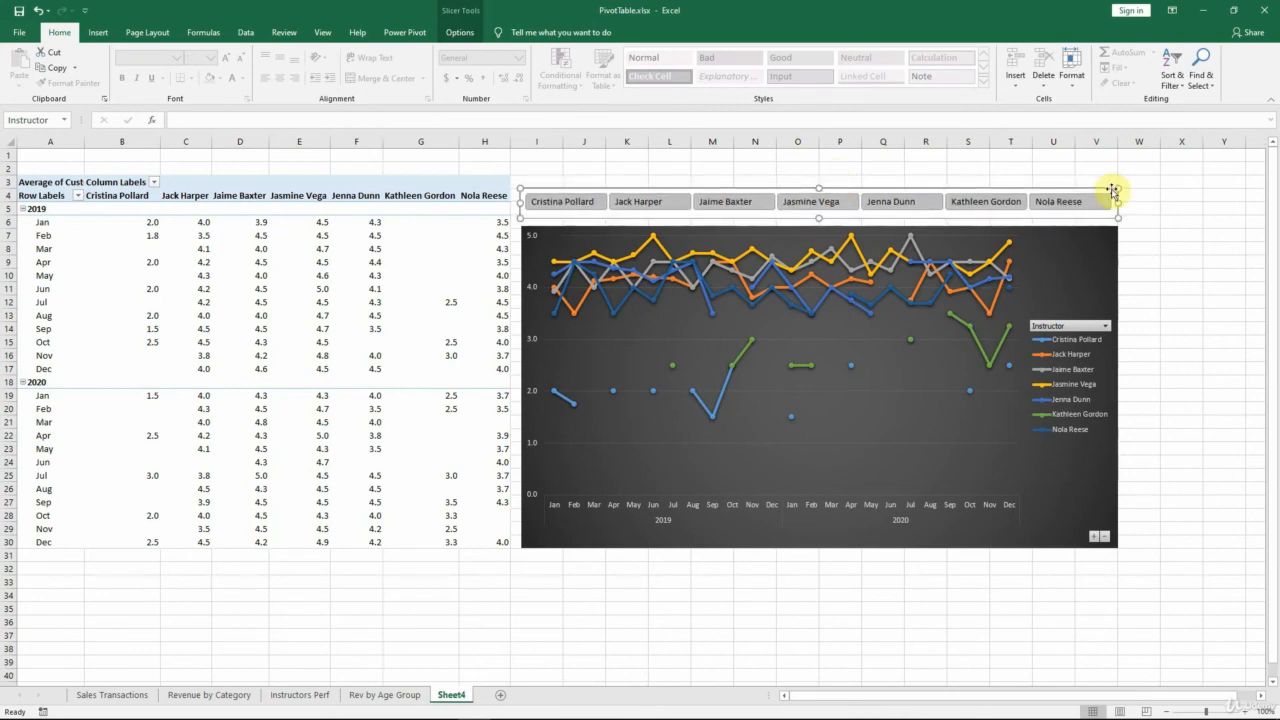
drag(1105, 236, 1098, 228)
click(1167, 231)
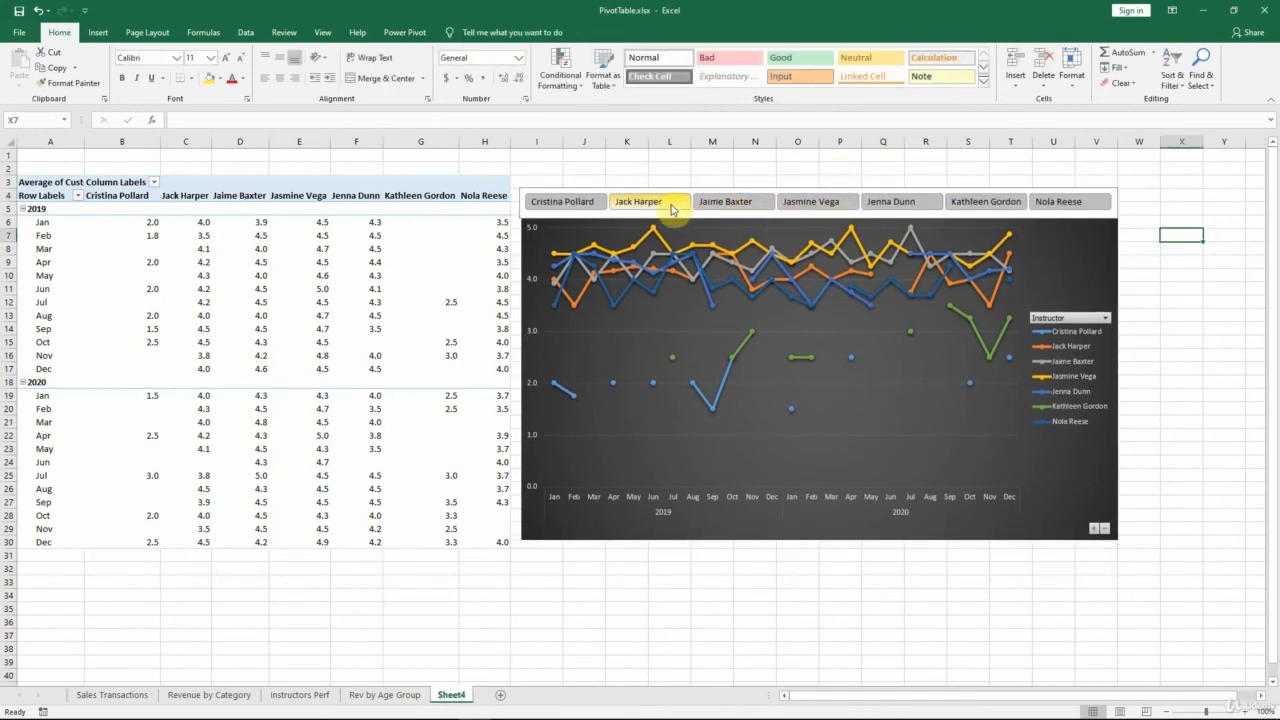
Step: Filter the chart by the fourth and third instructors individually, and by the second, third and fourth instructors together using the slicer
click(826, 208)
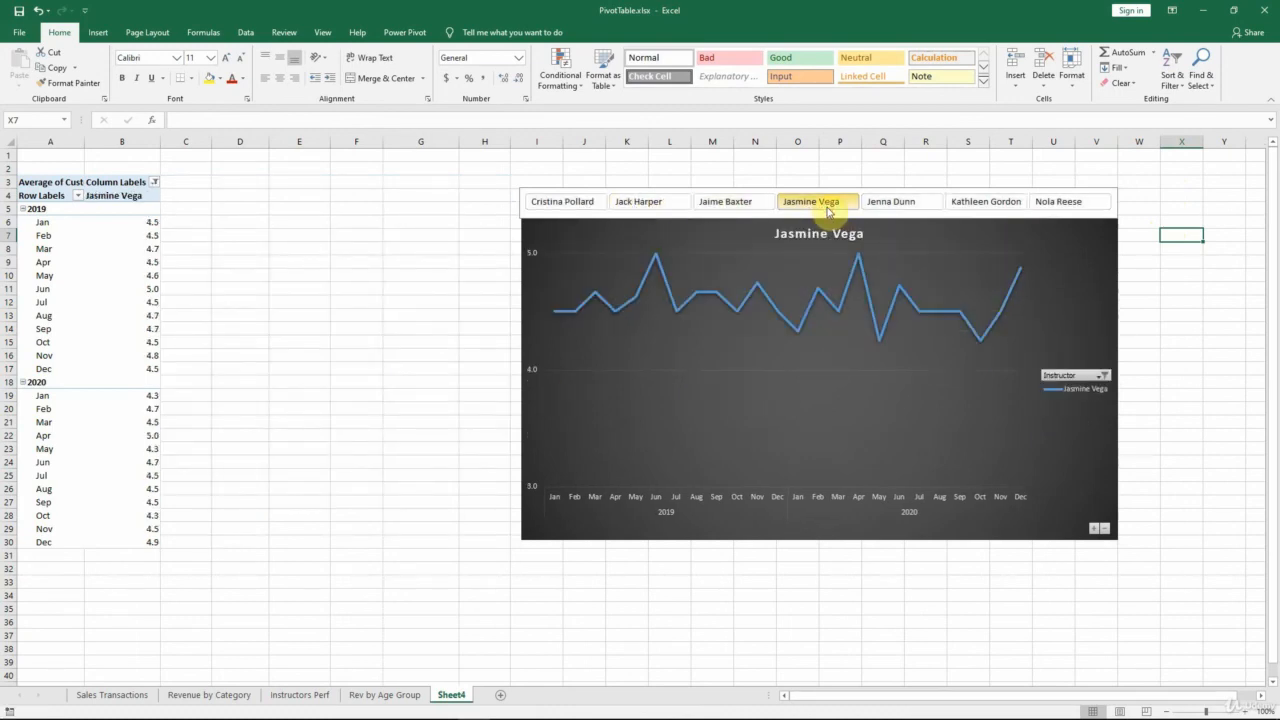
click(731, 203)
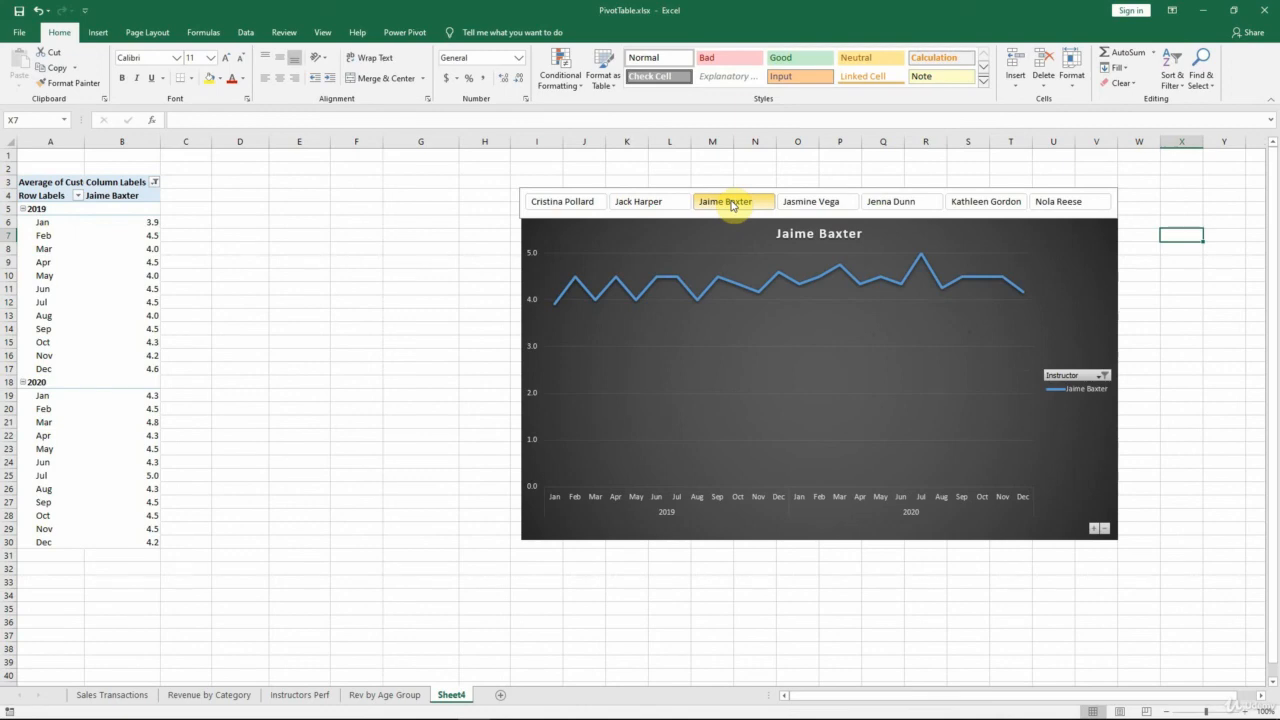
ctrl+click(826, 207)
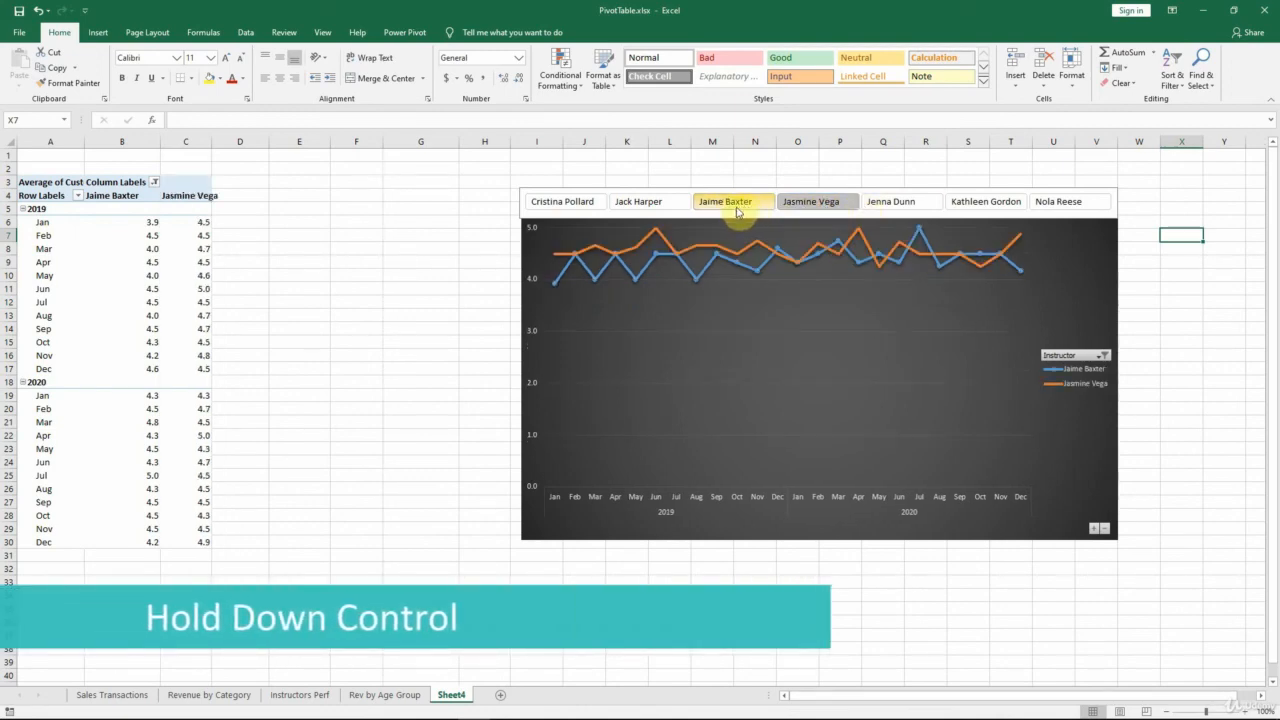
ctrl+click(645, 205)
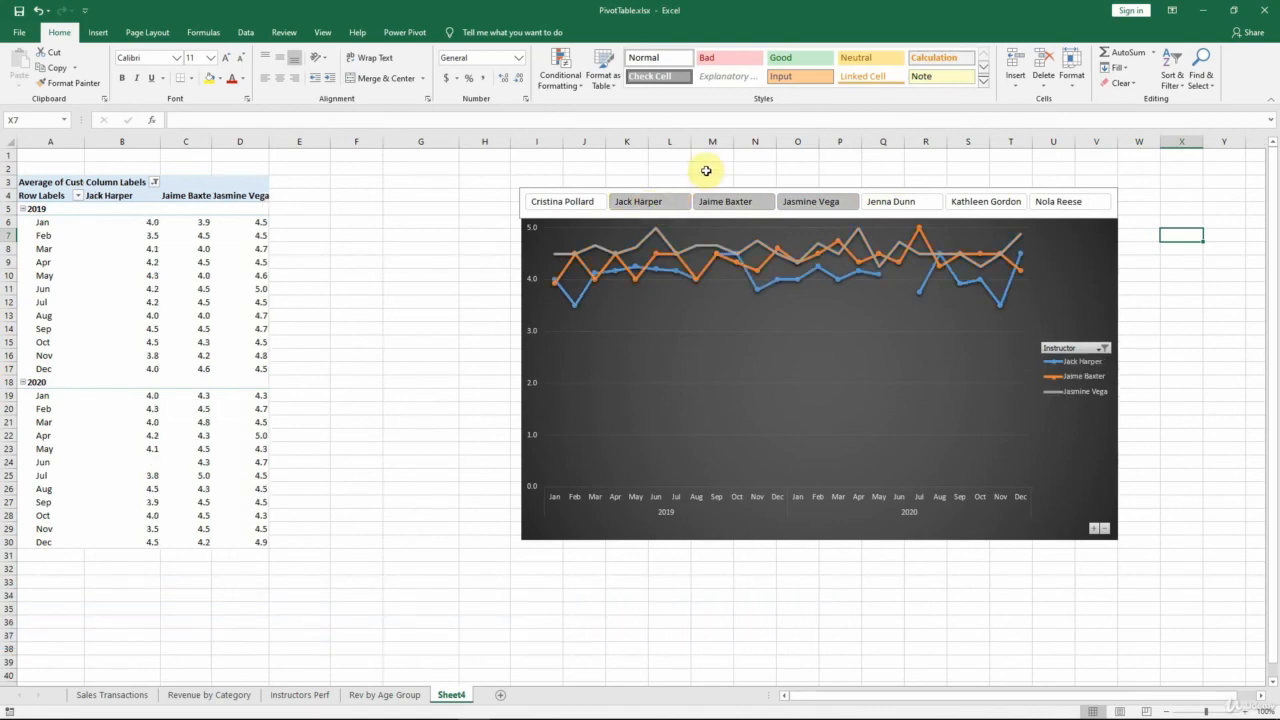
Step: Clear the filter from the Instructor slicer and deselect the slicer
right_click(762, 201)
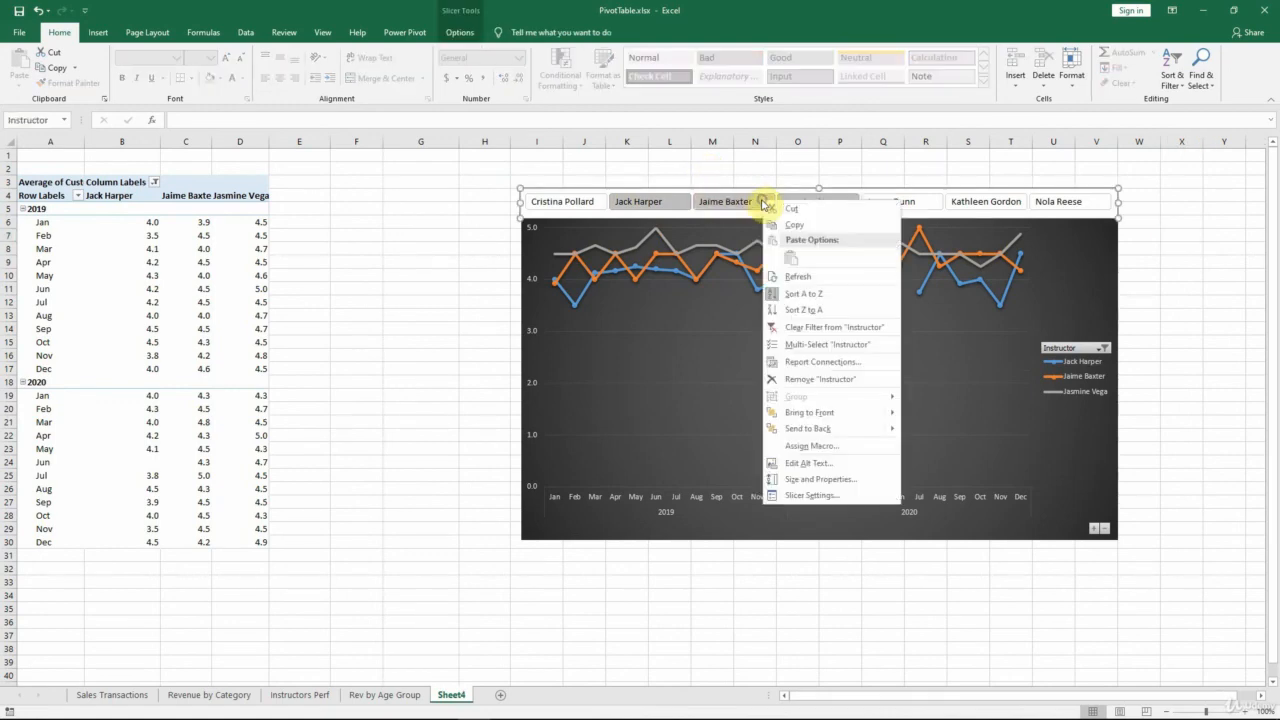
click(882, 333)
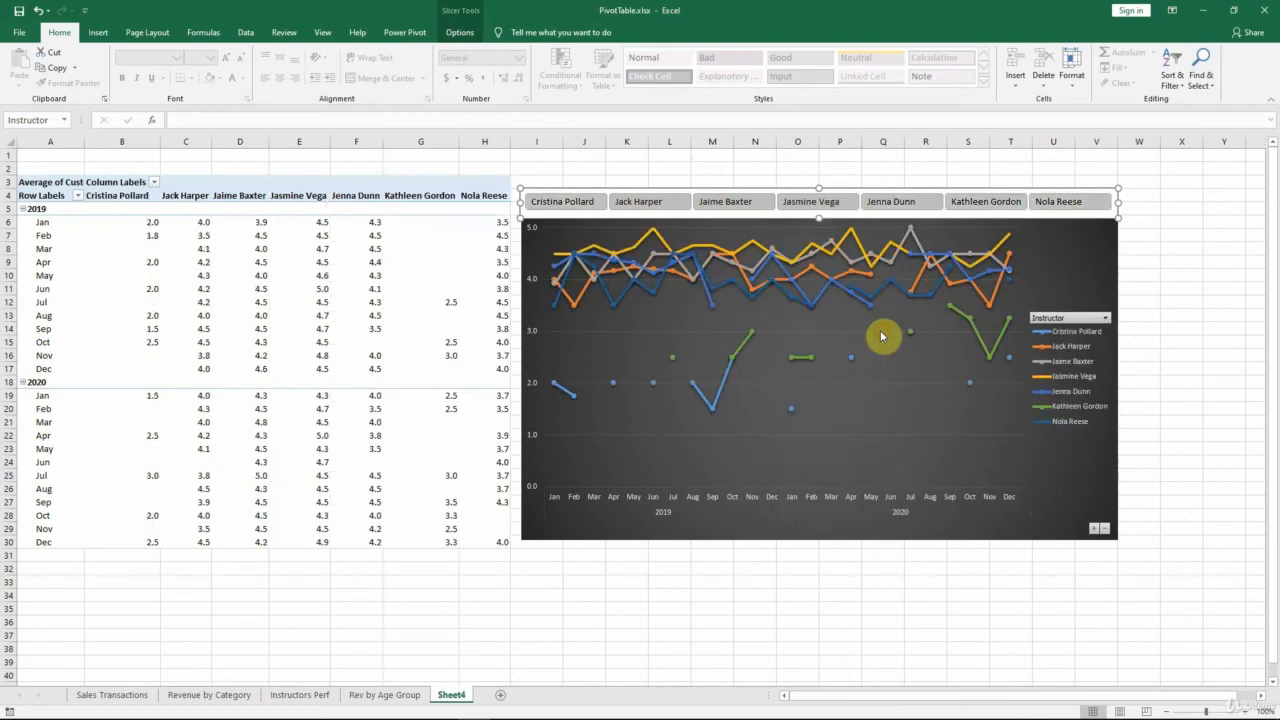
click(1150, 356)
Step: Rename the Sheet4 worksheet as Customer Ratings
double_click(450, 695)
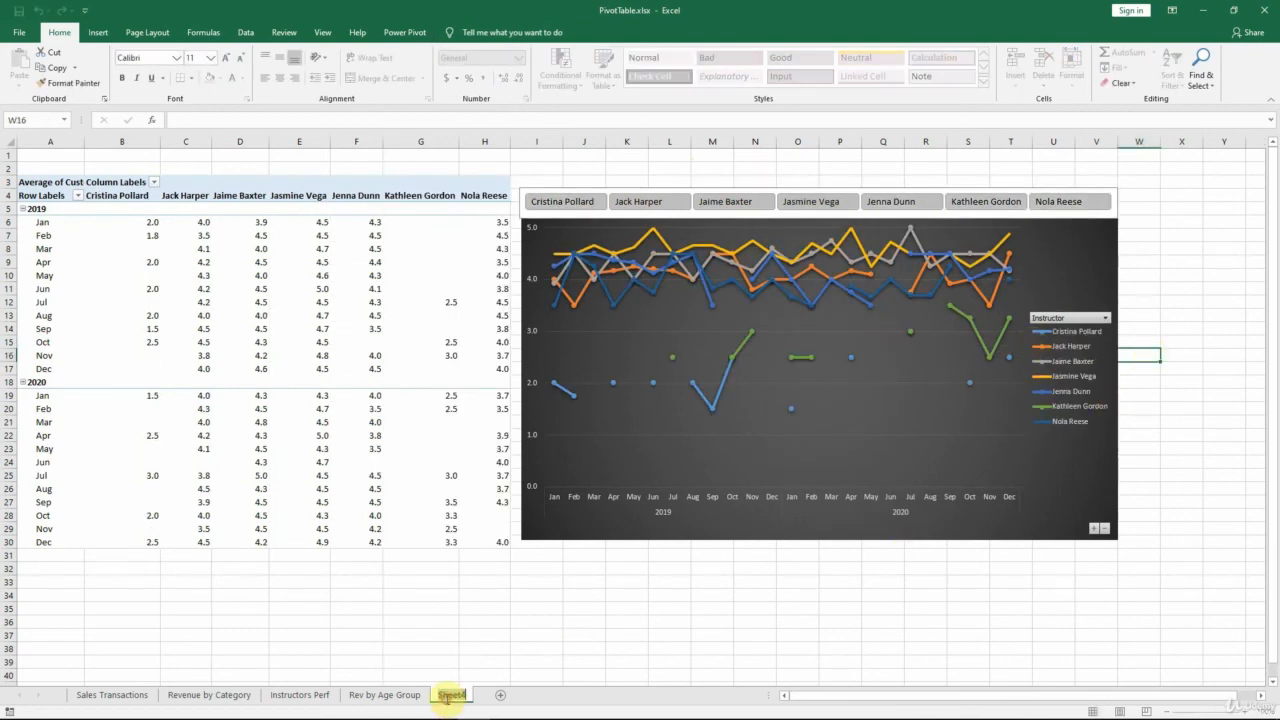
text(Customer Ratin)
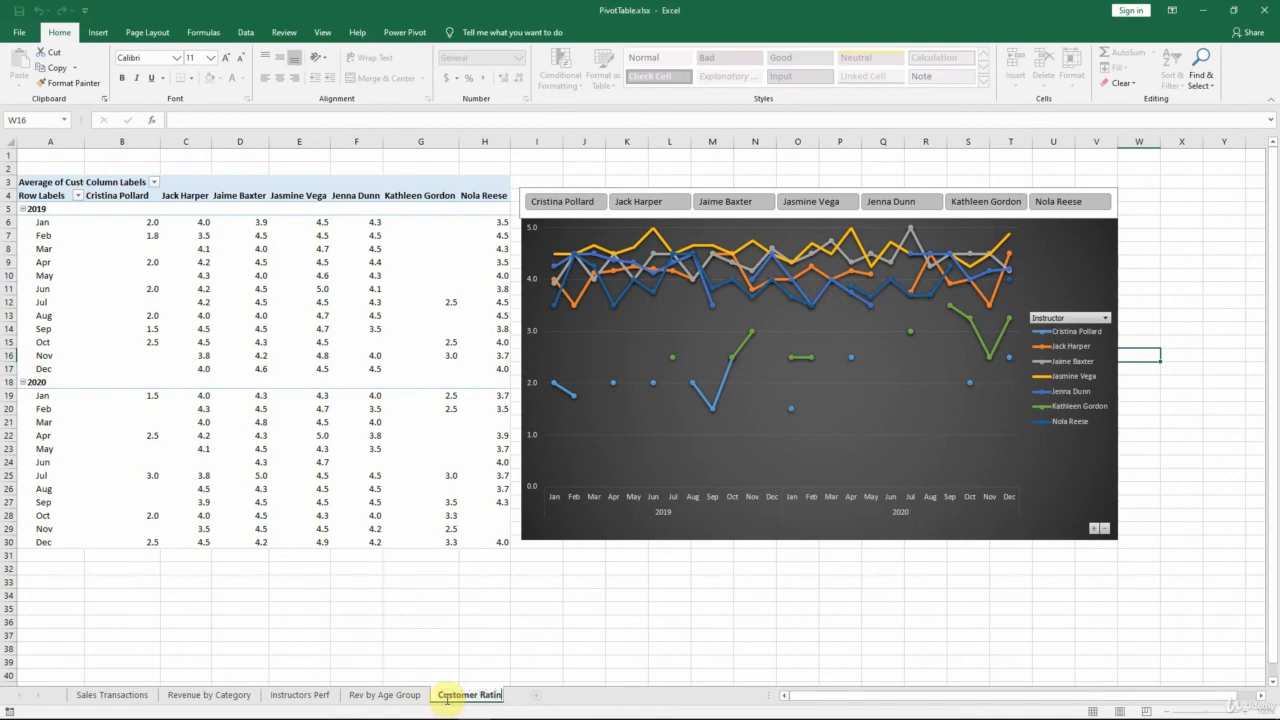
text(gs)
key(Return)
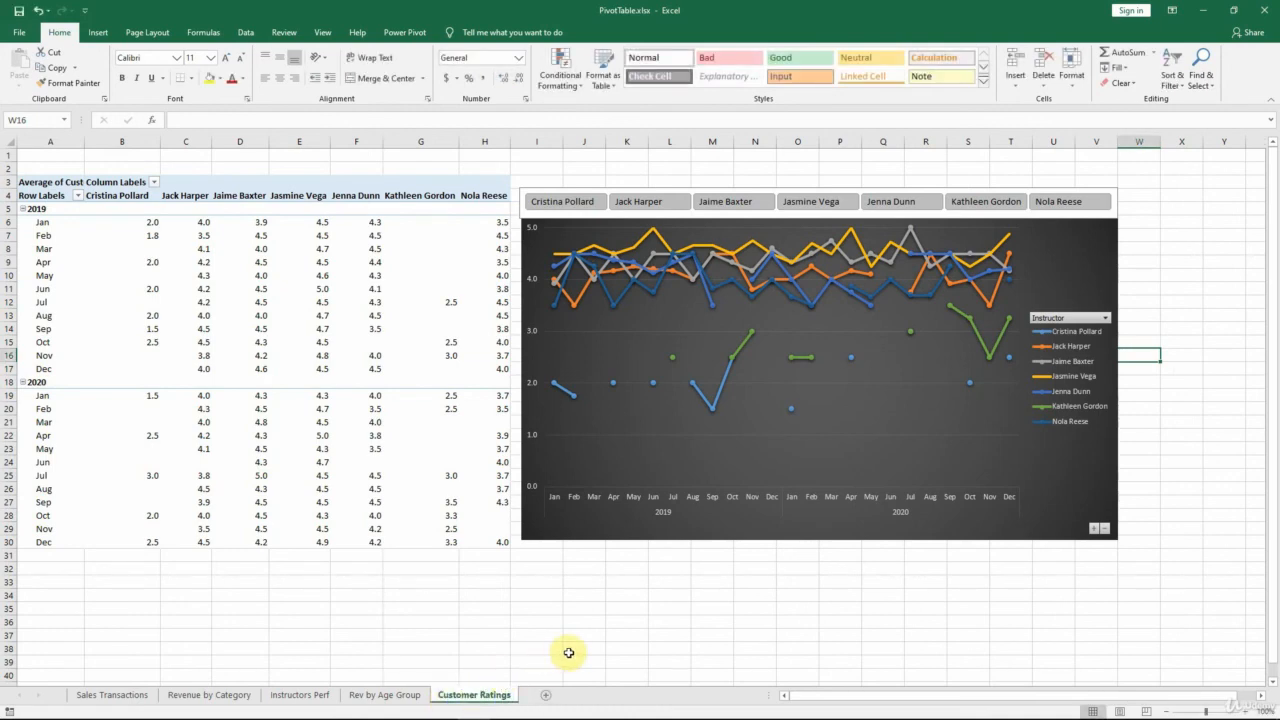